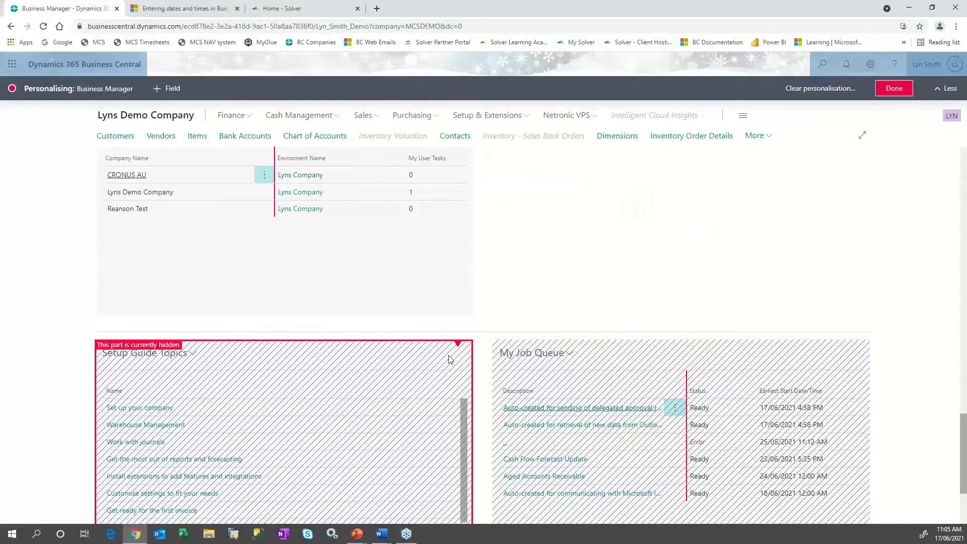
Step: Check the display options of the hidden Setup Guide Topics part, then finish personalising the home page
{"action": "left_click", "coordinate": [456, 347]}
{"action": "left_click", "coordinate": [455, 344]}
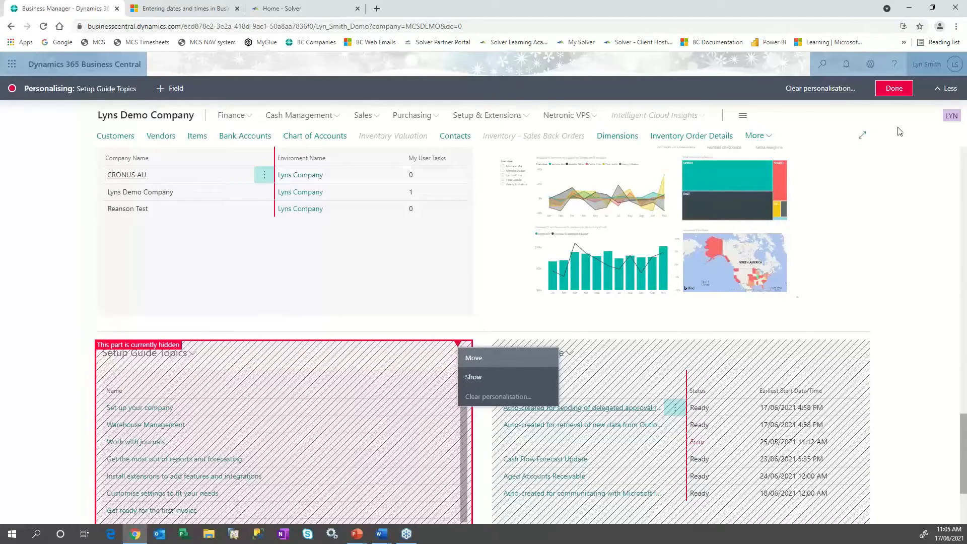
{"action": "left_click", "coordinate": [894, 88]}
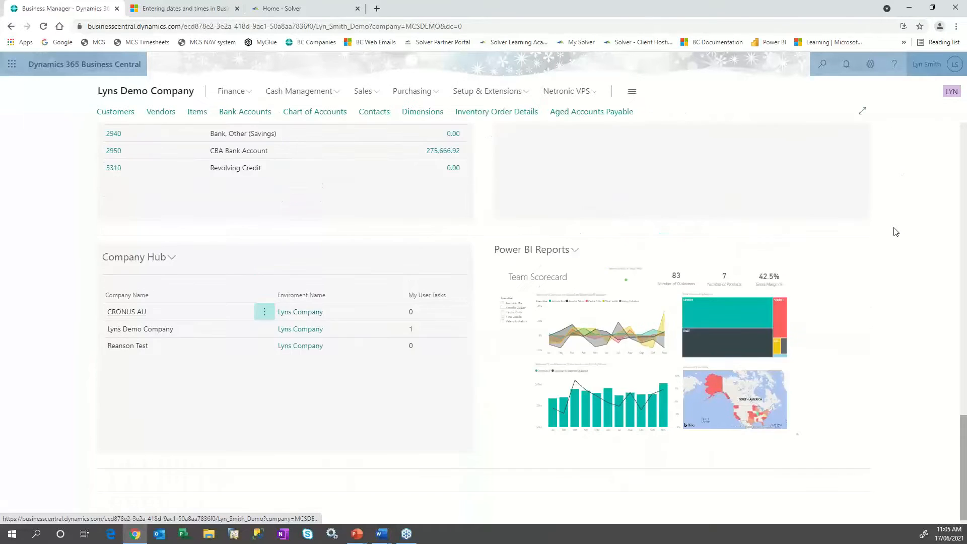
Step: Check which account schedule the Trial Balance part uses in its setup, then close the setup
{"action": "scroll", "coordinate": [895, 231], "scroll_direction": "up", "scroll_amount": 8}
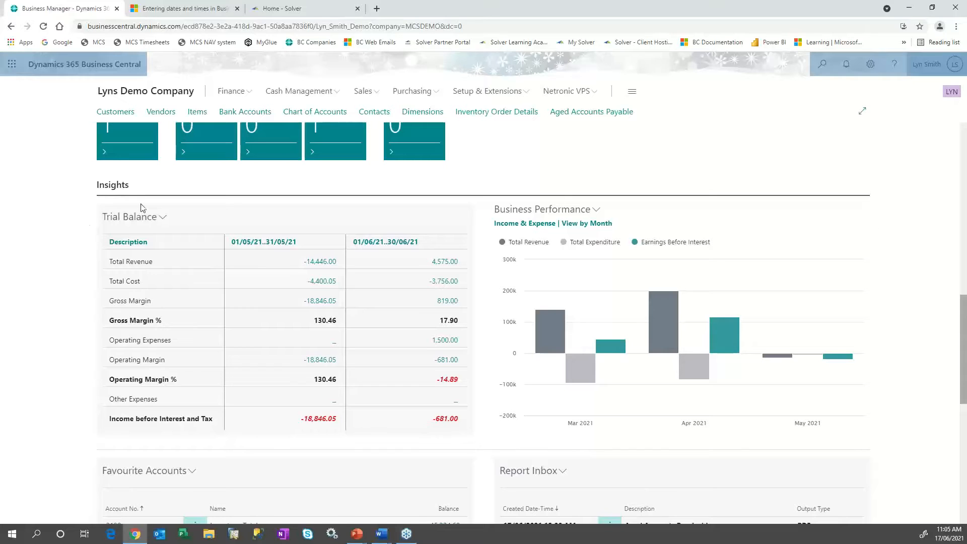
{"action": "left_click", "coordinate": [163, 218]}
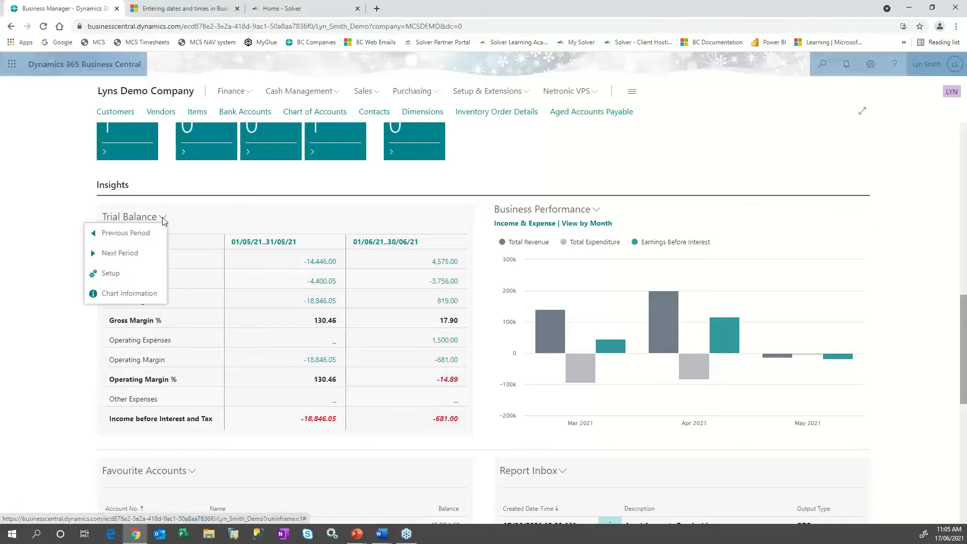
{"action": "left_click", "coordinate": [107, 276]}
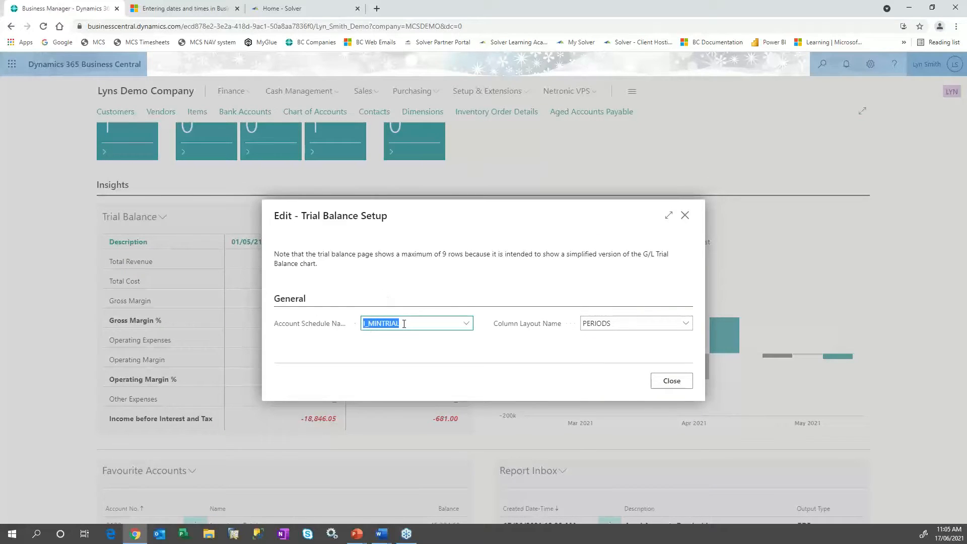
{"action": "left_click", "coordinate": [404, 324]}
{"action": "left_click", "coordinate": [673, 381]}
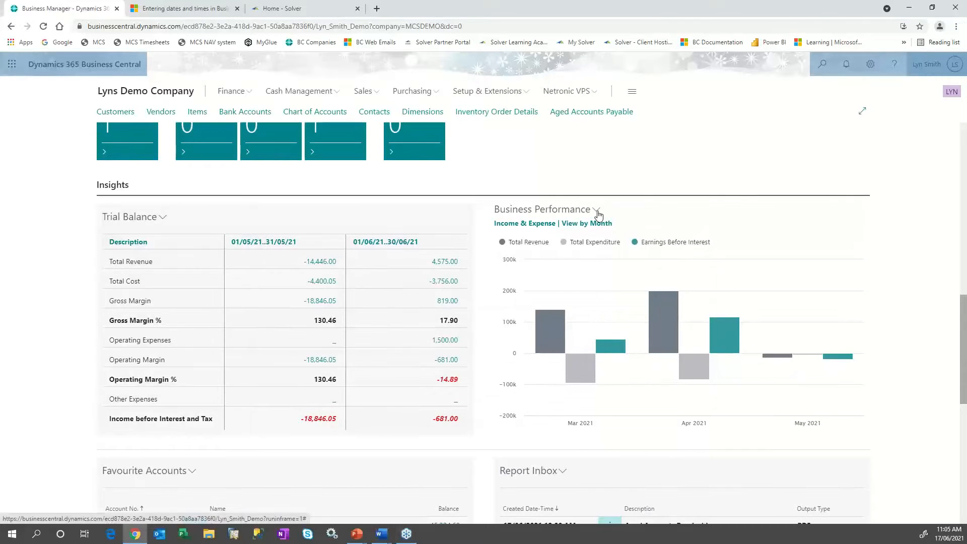
Step: Review the account schedule behind the Business Performance part's Income & Expense chart, leaving its setup and the indicator list without changes
{"action": "left_click", "coordinate": [596, 210]}
{"action": "left_click", "coordinate": [582, 225]}
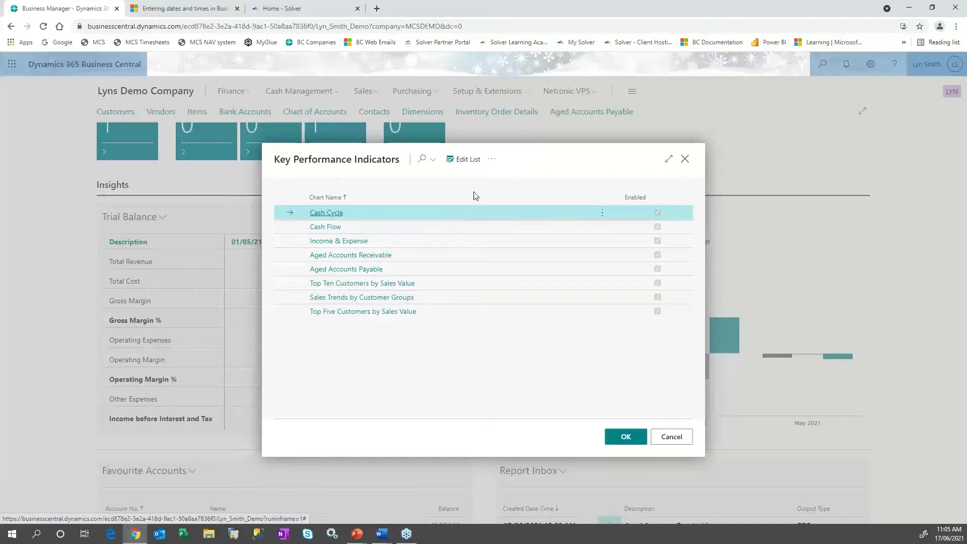
{"action": "left_click", "coordinate": [454, 244]}
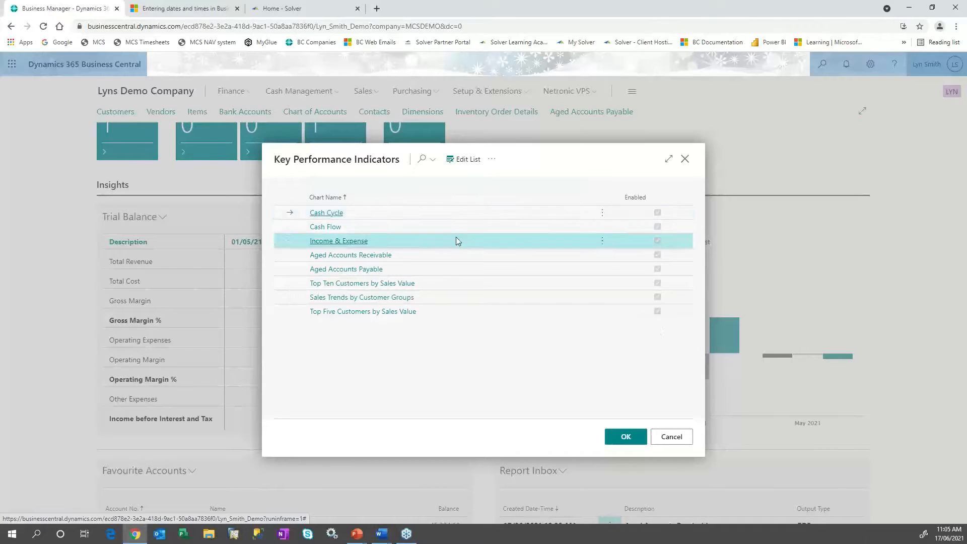
{"action": "left_click", "coordinate": [492, 160]}
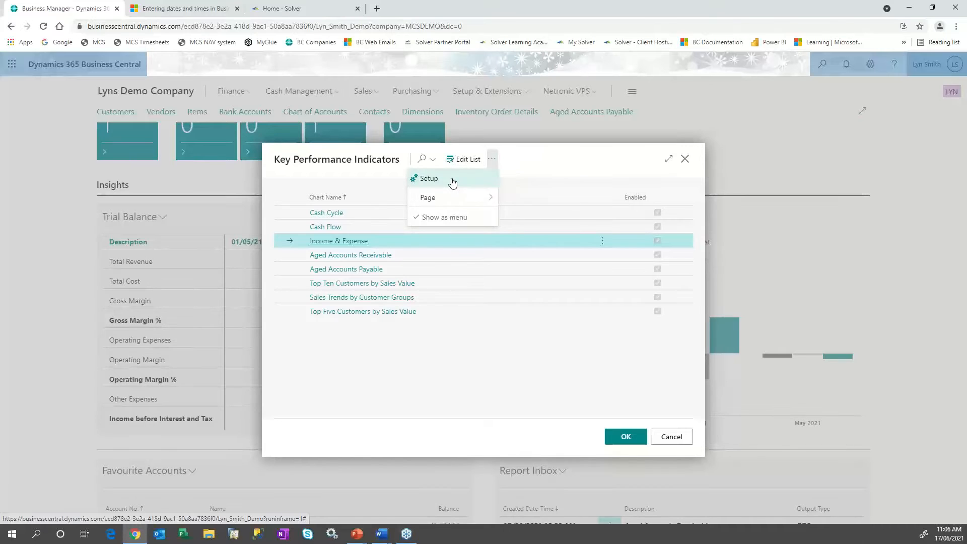
{"action": "left_click", "coordinate": [452, 181]}
{"action": "left_click", "coordinate": [399, 207]}
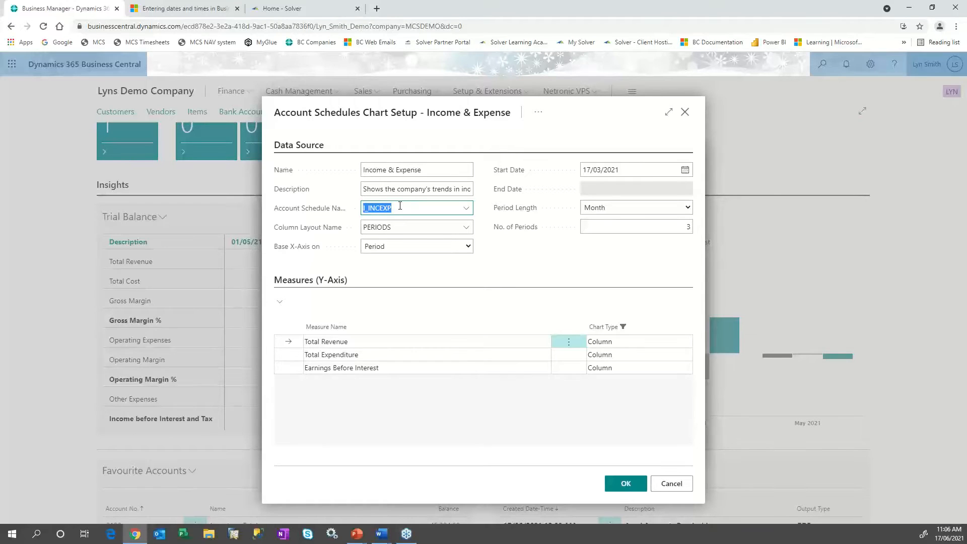
{"action": "left_click", "coordinate": [674, 483]}
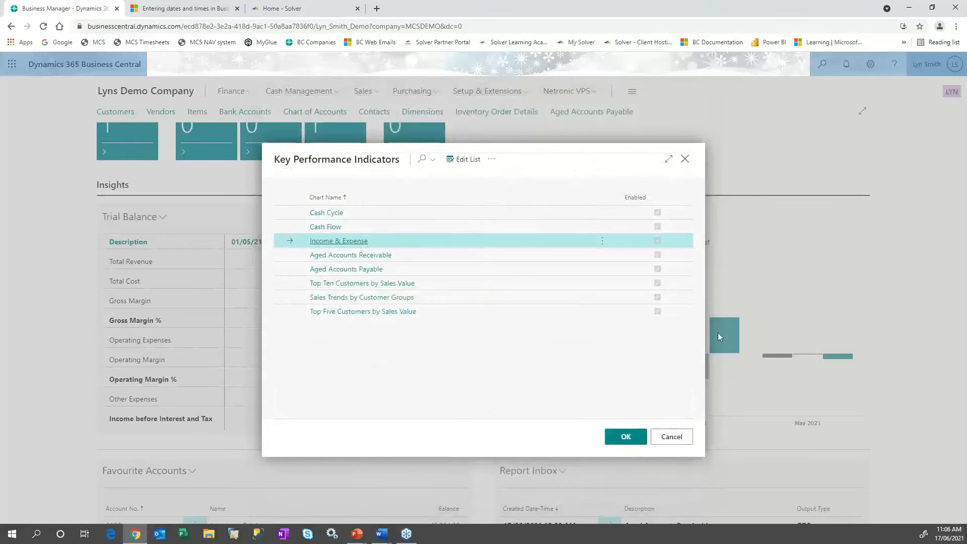
{"action": "left_click", "coordinate": [677, 443]}
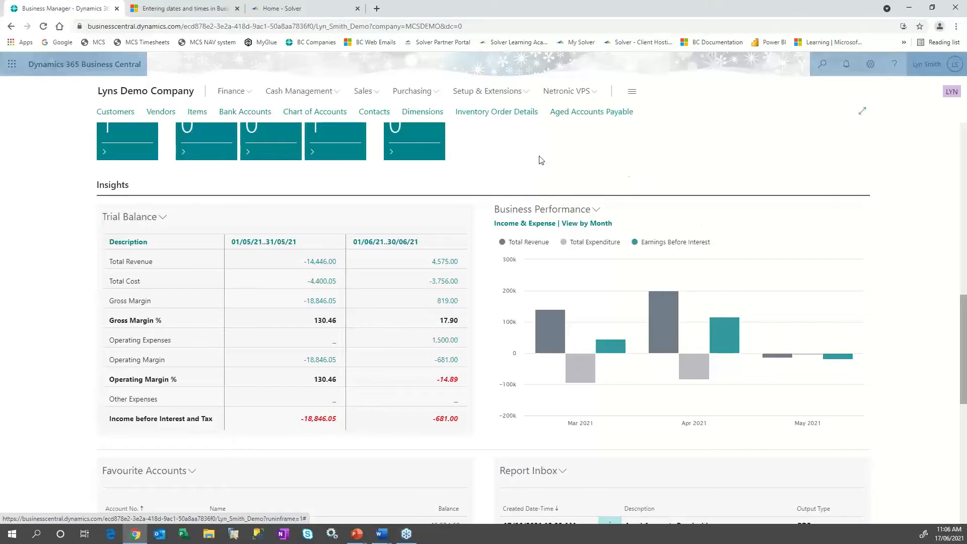
Step: Open the list of account schedules belonging to Finance
{"action": "left_click", "coordinate": [231, 91]}
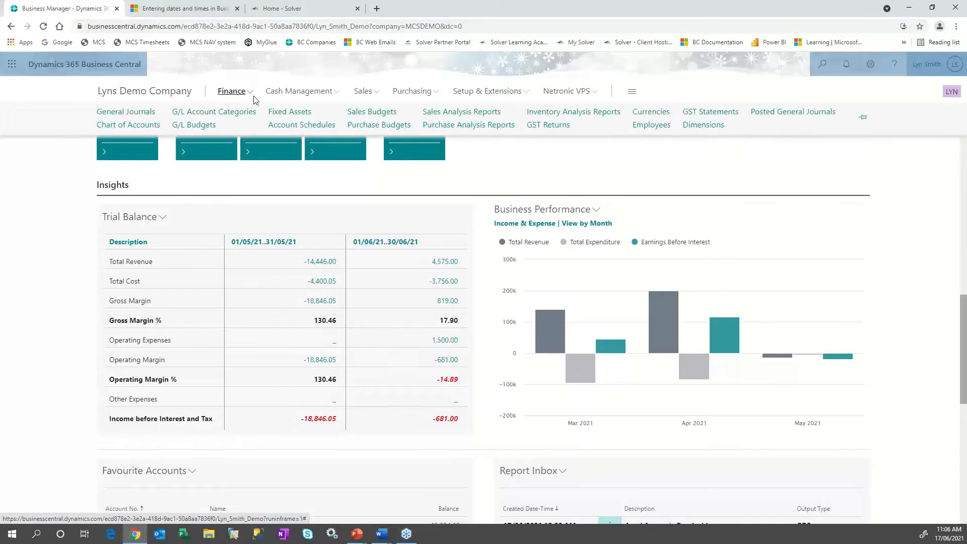
{"action": "left_click", "coordinate": [289, 125]}
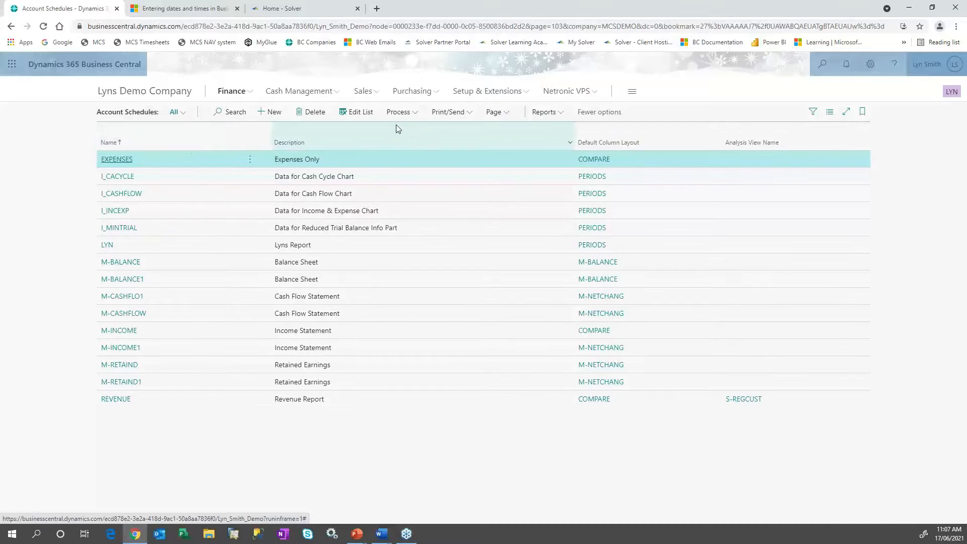
{"action": "mouse_move", "coordinate": [393, 137]}
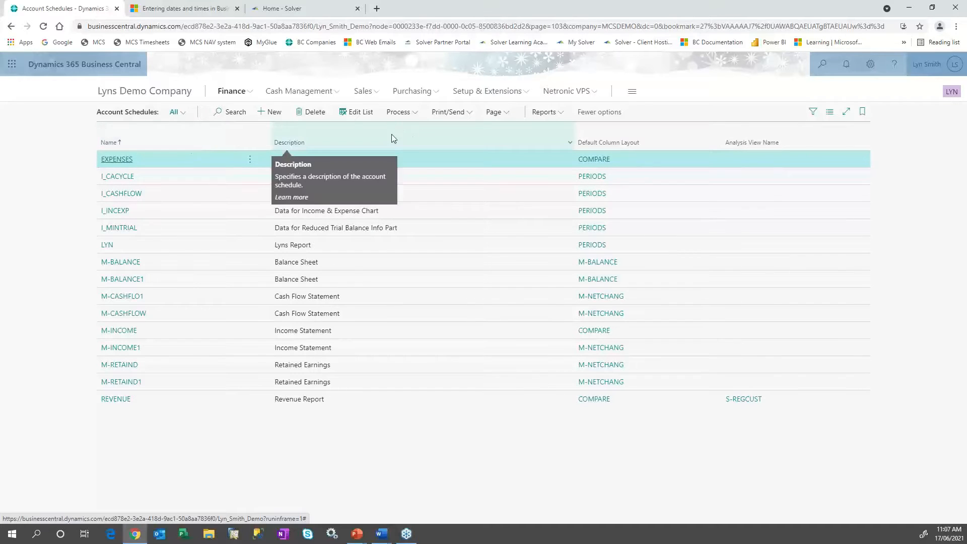
Step: Create a new account schedule named DEMO with the description "Expenses Demo"
{"action": "left_click", "coordinate": [274, 118]}
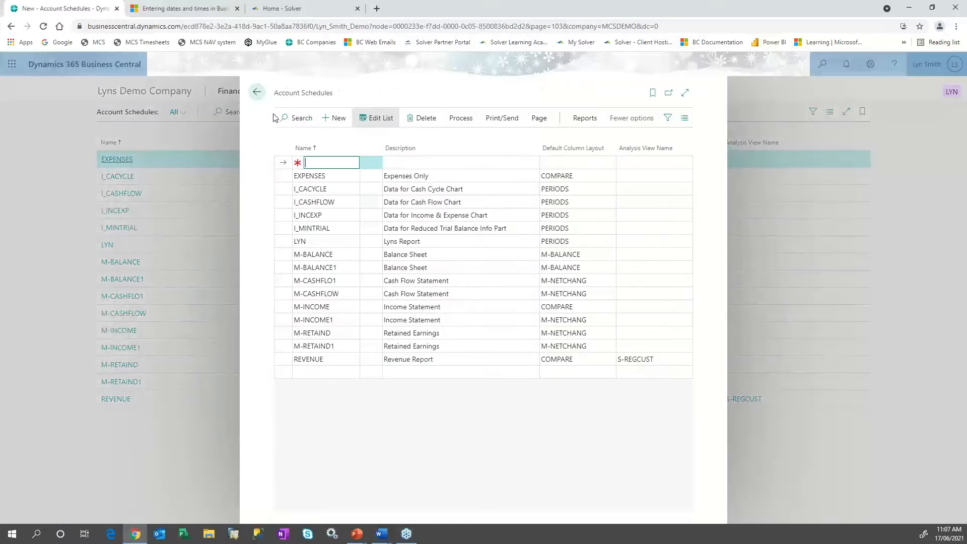
{"action": "type", "text": "DEMO"}
{"action": "key", "text": "Tab"}
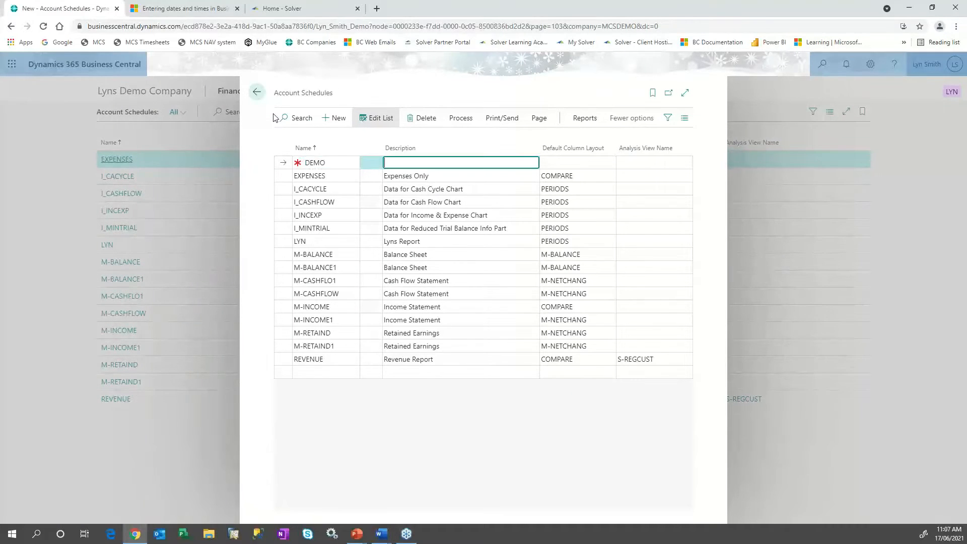
{"action": "type", "text": "Exe"}
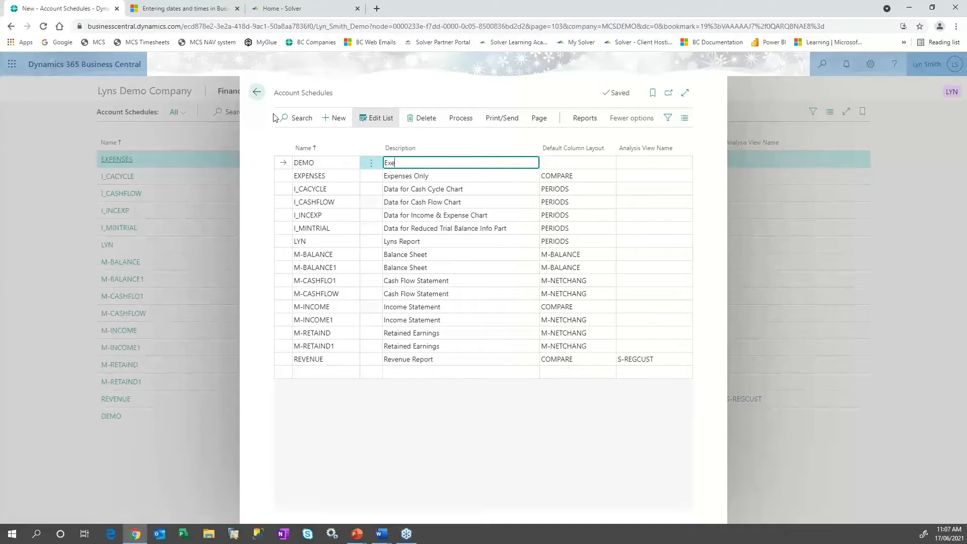
{"action": "type", "text": "penses Demo"}
{"action": "key", "text": "Tab"}
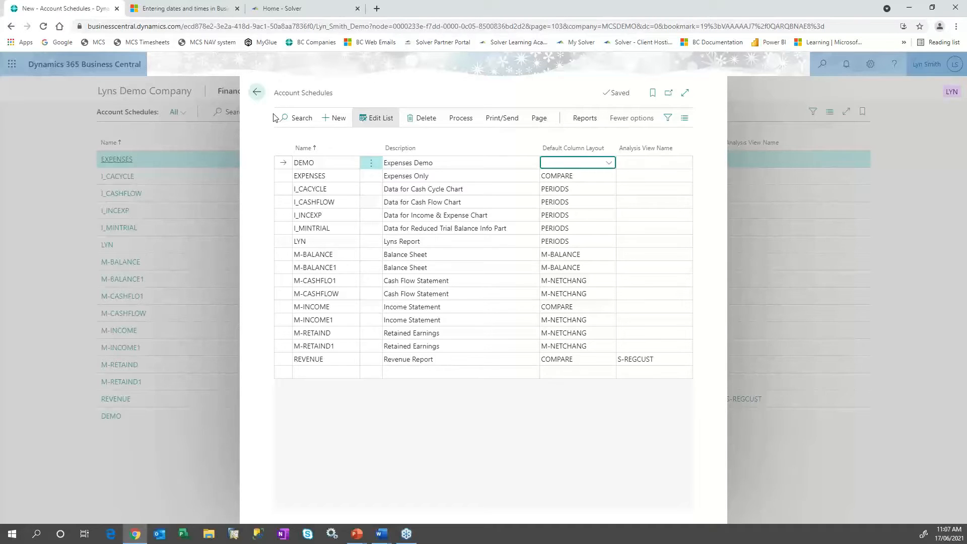
Step: Assign 12PERIODS as the default column layout of the DEMO account schedule
{"action": "type", "text": "12"}
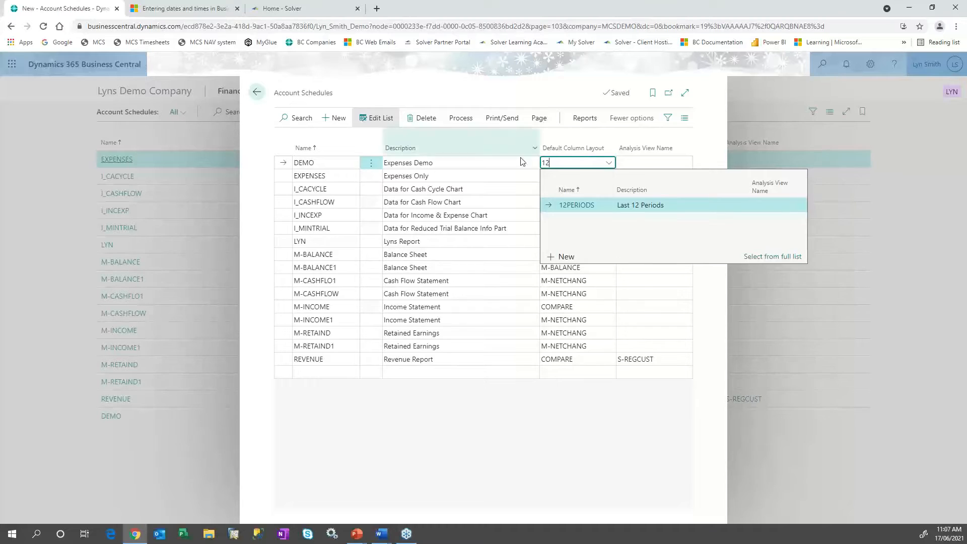
{"action": "left_click", "coordinate": [612, 206]}
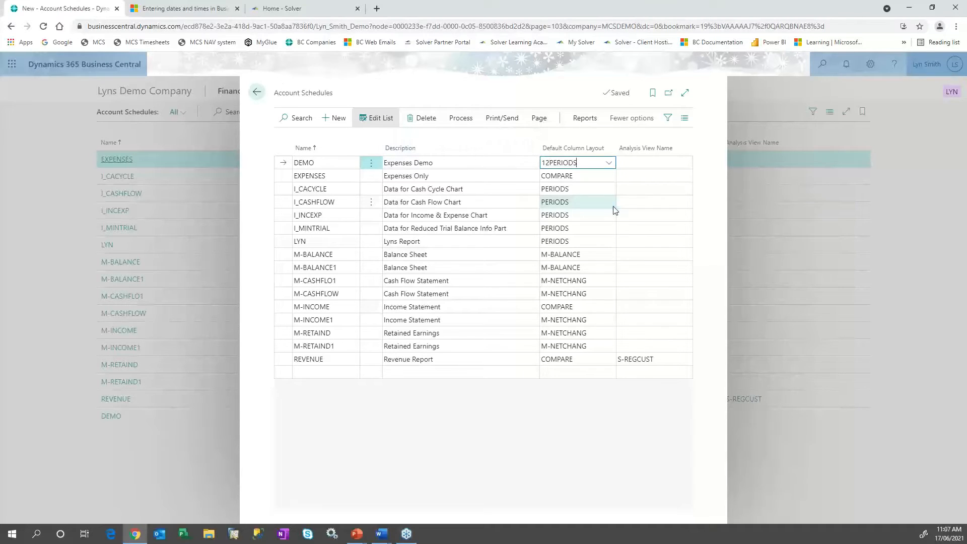
{"action": "key", "text": "Tab"}
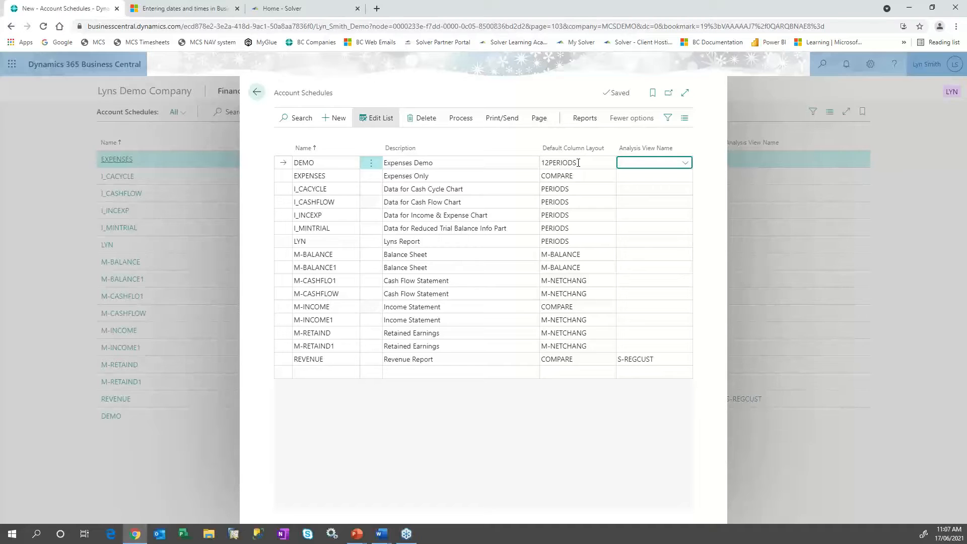
Step: Open the DEMO schedule's column layout setup and review the column type, ledger entry type and amount type options for column 10
{"action": "left_click", "coordinate": [464, 121]}
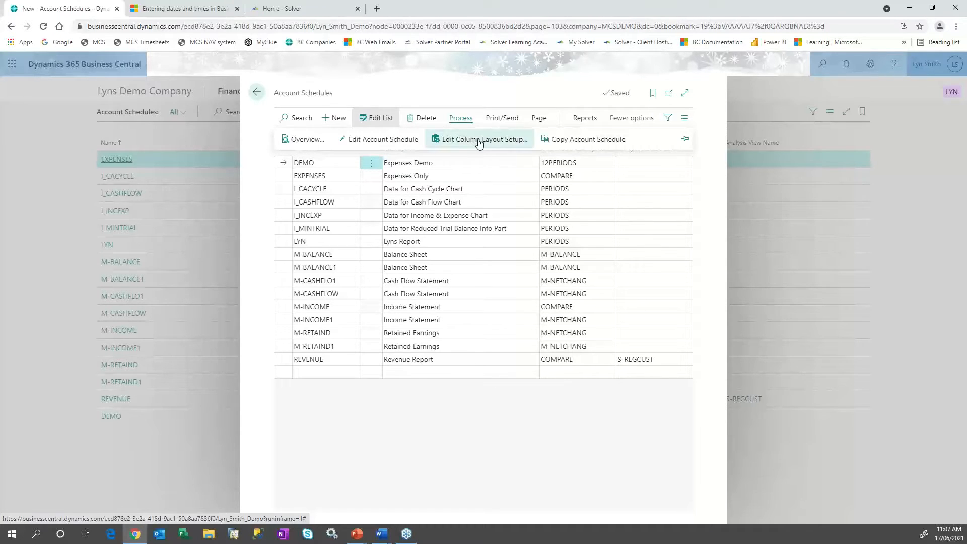
{"action": "left_click", "coordinate": [478, 141]}
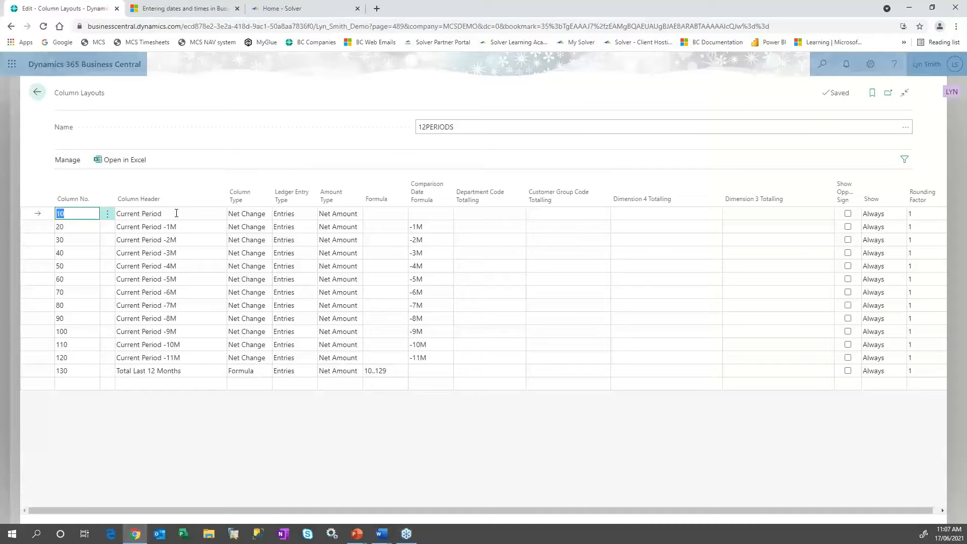
{"action": "left_click", "coordinate": [256, 217]}
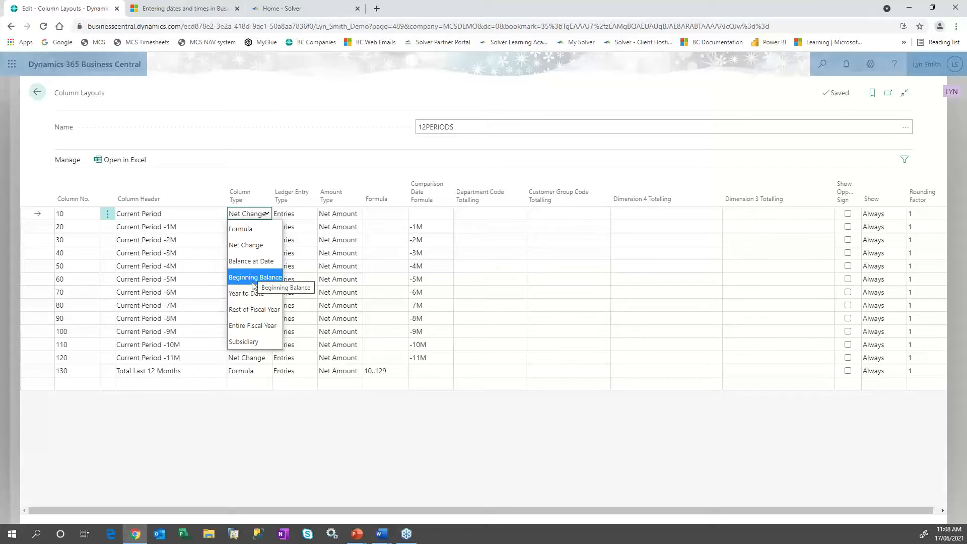
{"action": "left_click", "coordinate": [252, 215]}
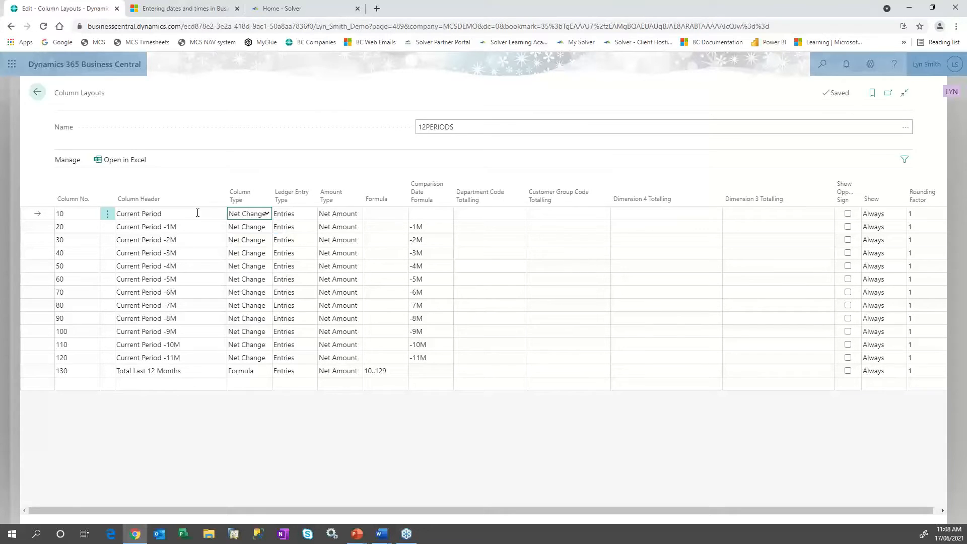
{"action": "left_click", "coordinate": [313, 214]}
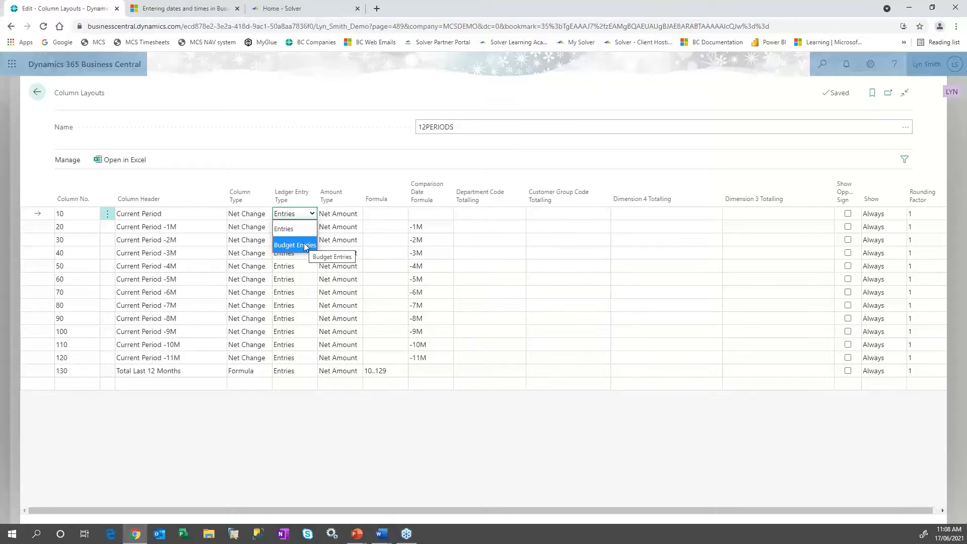
{"action": "left_click", "coordinate": [345, 214]}
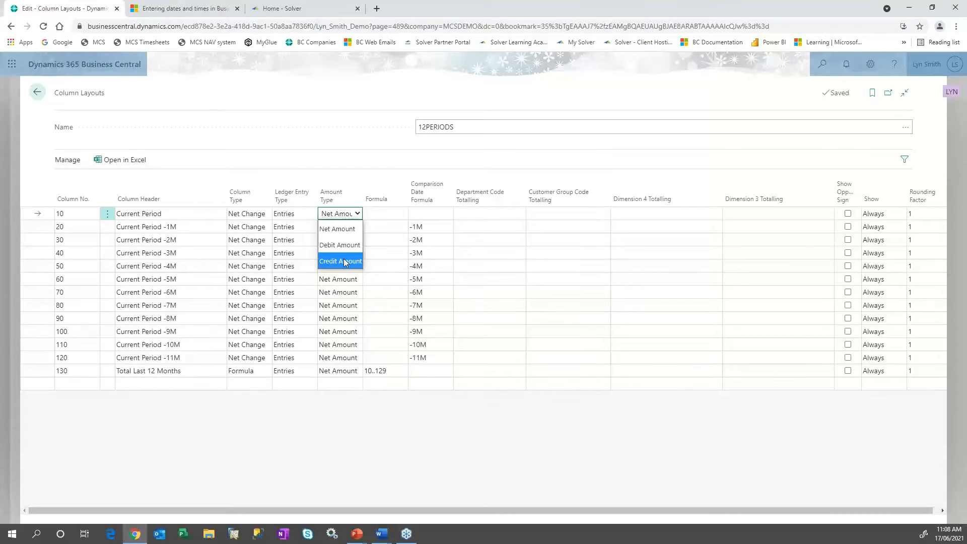
{"action": "left_click", "coordinate": [345, 235]}
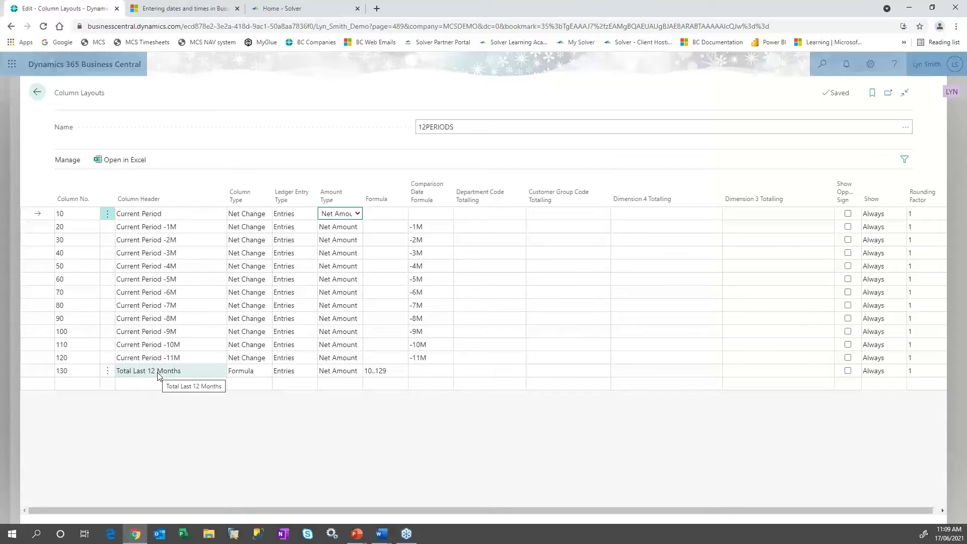
Step: Examine the 12PERIODS layout's comparison date formulas, column 10's Show options and the rounding factor
{"action": "mouse_move", "coordinate": [434, 193]}
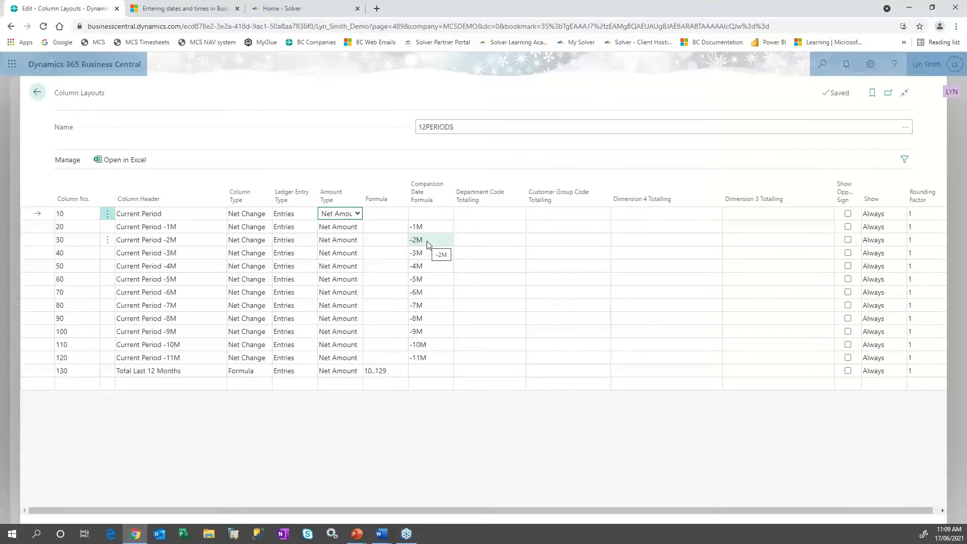
{"action": "left_click_drag", "start_coordinate": [527, 509], "coordinate": [578, 509]}
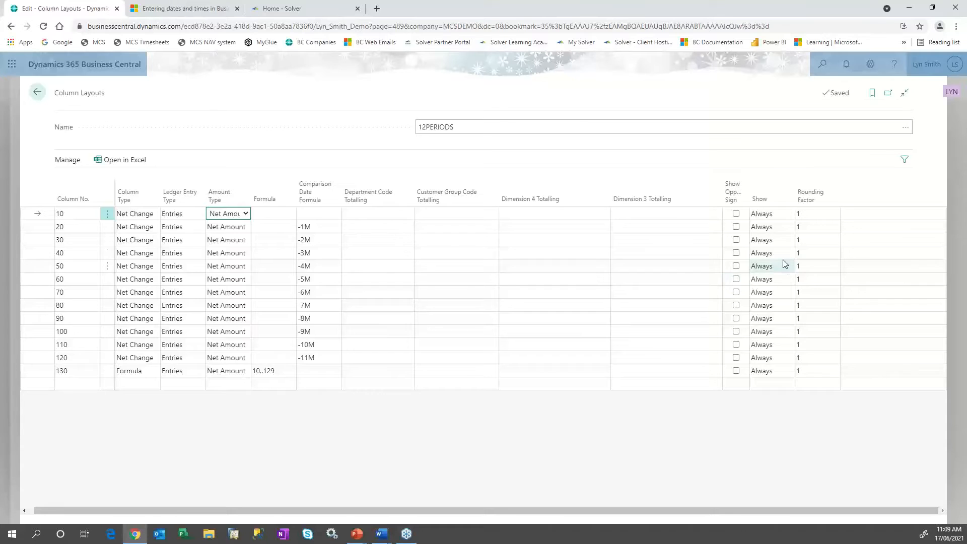
{"action": "left_click", "coordinate": [768, 219]}
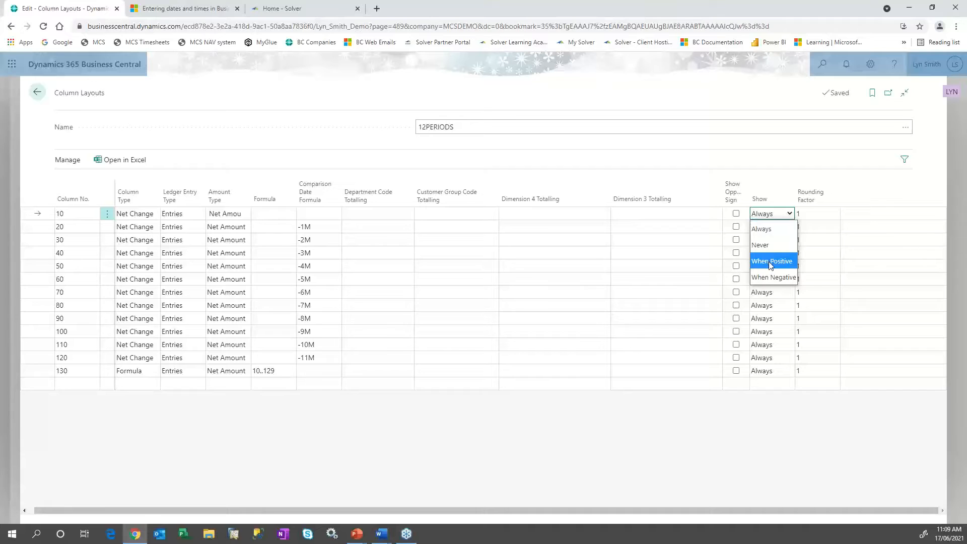
{"action": "left_click", "coordinate": [757, 437]}
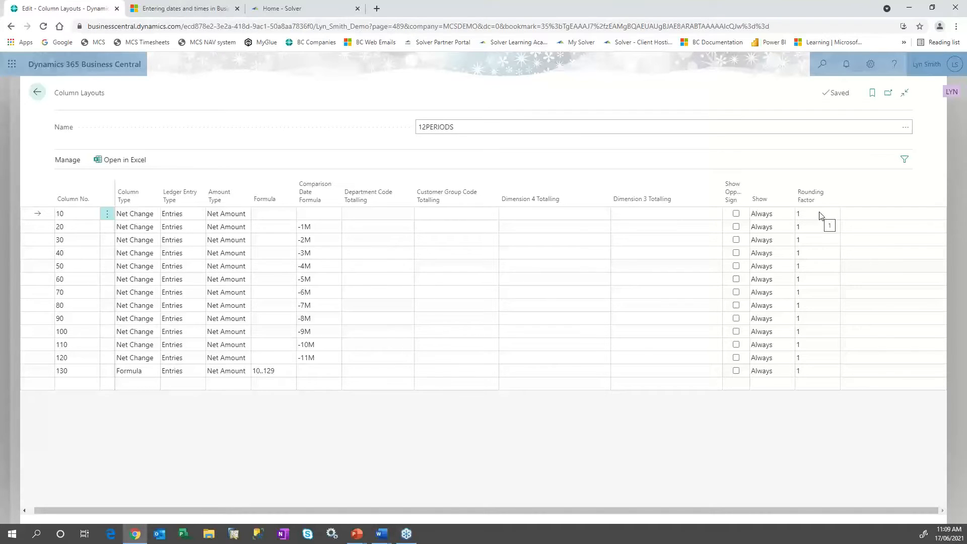
Step: Display the COMPARE column layout and widen its Column No. column
{"action": "left_click", "coordinate": [906, 131]}
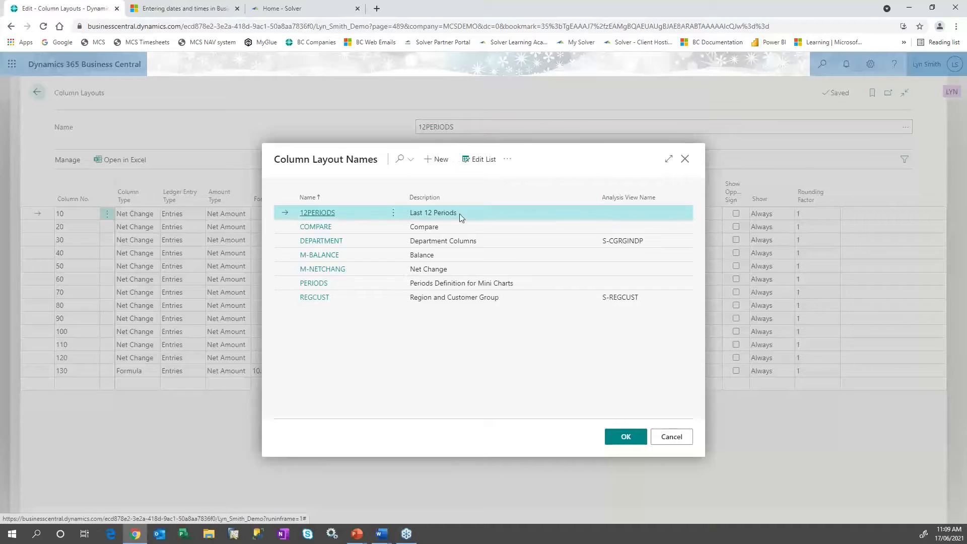
{"action": "left_click", "coordinate": [443, 228]}
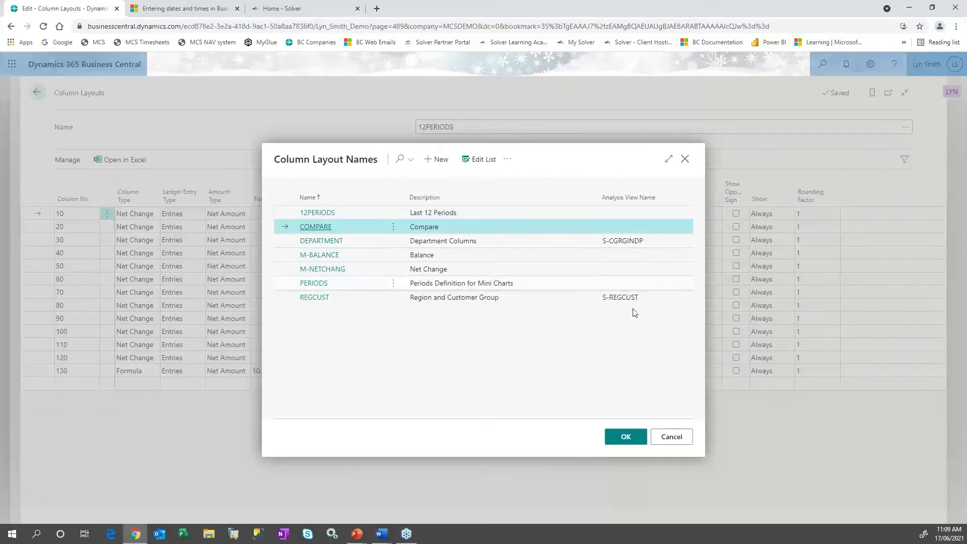
{"action": "left_click", "coordinate": [626, 437]}
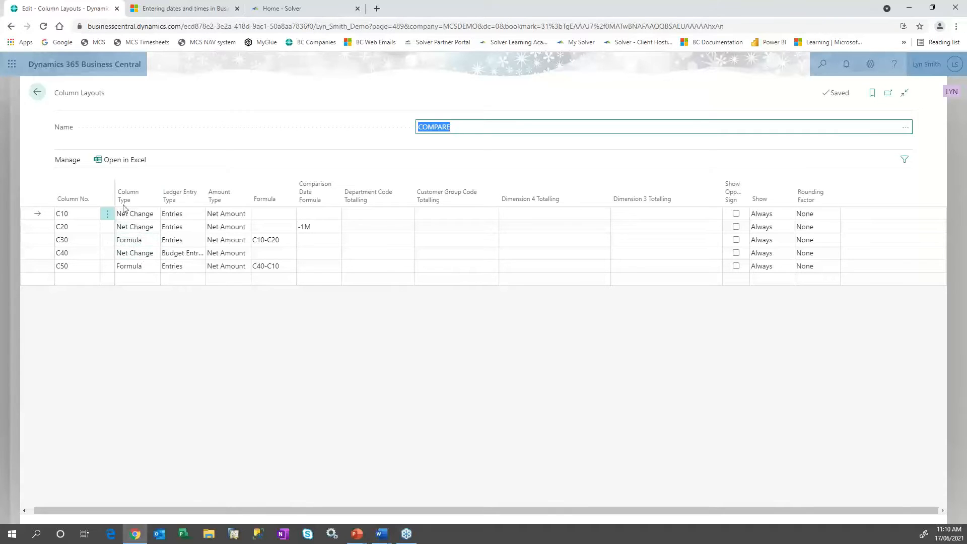
{"action": "left_click", "coordinate": [115, 186]}
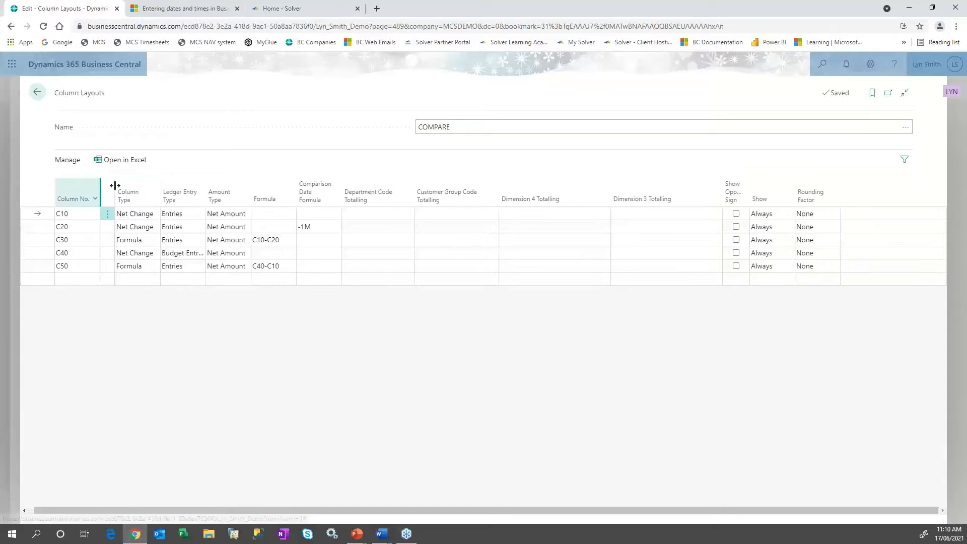
{"action": "left_click_drag", "start_coordinate": [154, 186], "coordinate": [155, 186]}
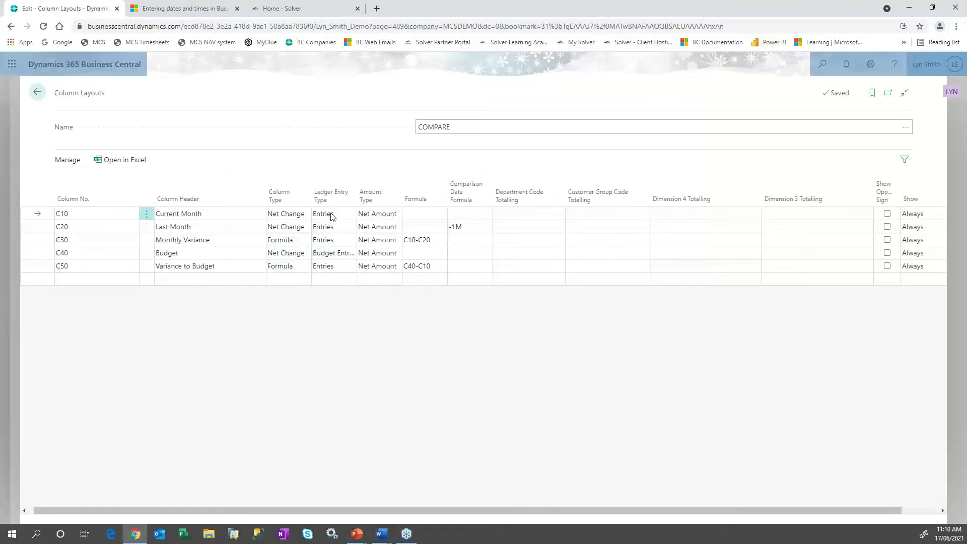
Step: Review the ledger entry type options of Budget column C40 and the COMPARE layout's remaining settings
{"action": "left_click", "coordinate": [349, 255]}
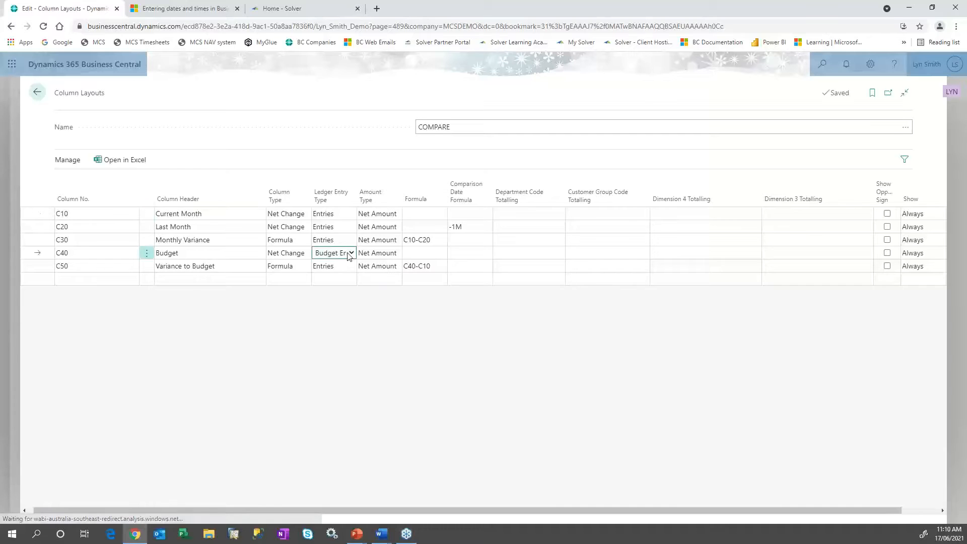
{"action": "left_click", "coordinate": [350, 254]}
{"action": "left_click", "coordinate": [342, 282]}
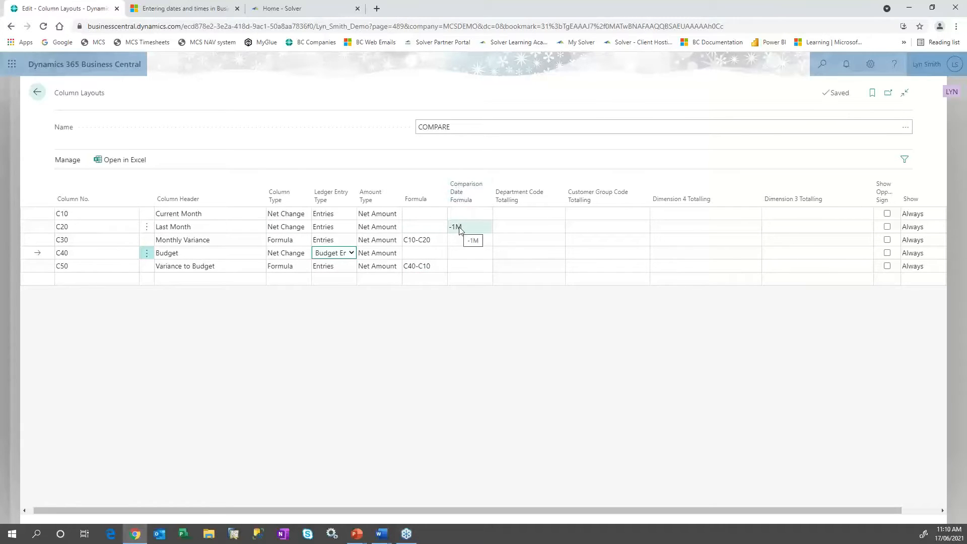
{"action": "left_click_drag", "start_coordinate": [658, 509], "coordinate": [800, 509]}
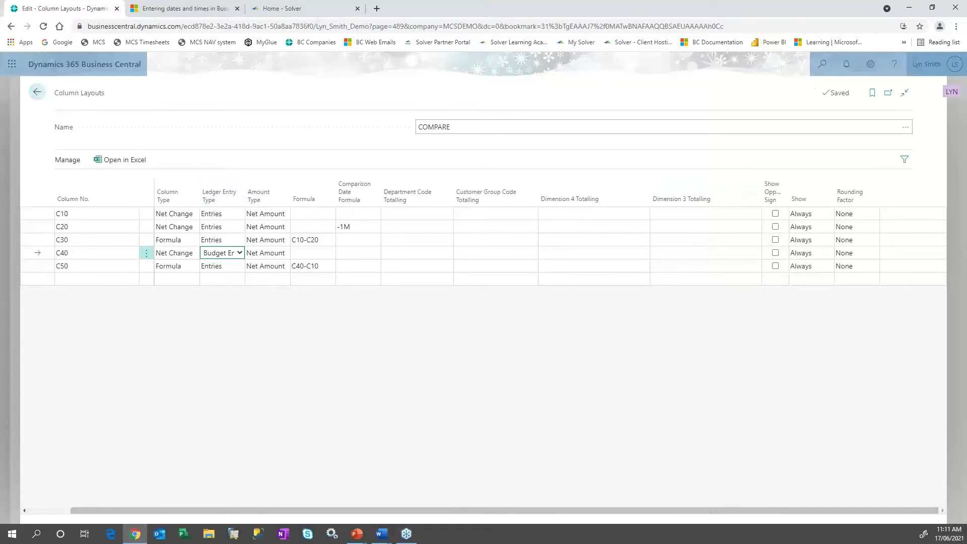
Step: Check the list of available column layouts and keep COMPARE displayed
{"action": "left_click", "coordinate": [909, 128]}
{"action": "left_click", "coordinate": [908, 126]}
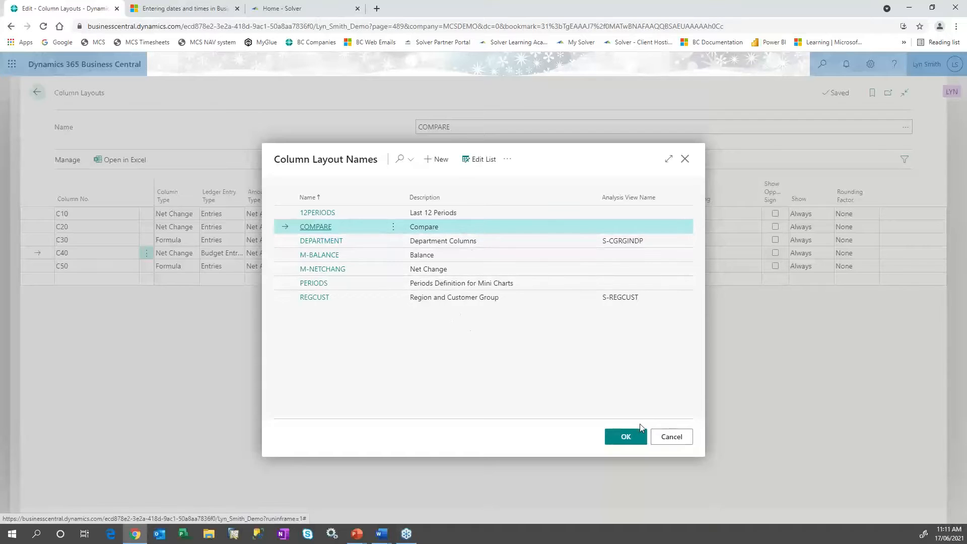
{"action": "left_click", "coordinate": [672, 436]}
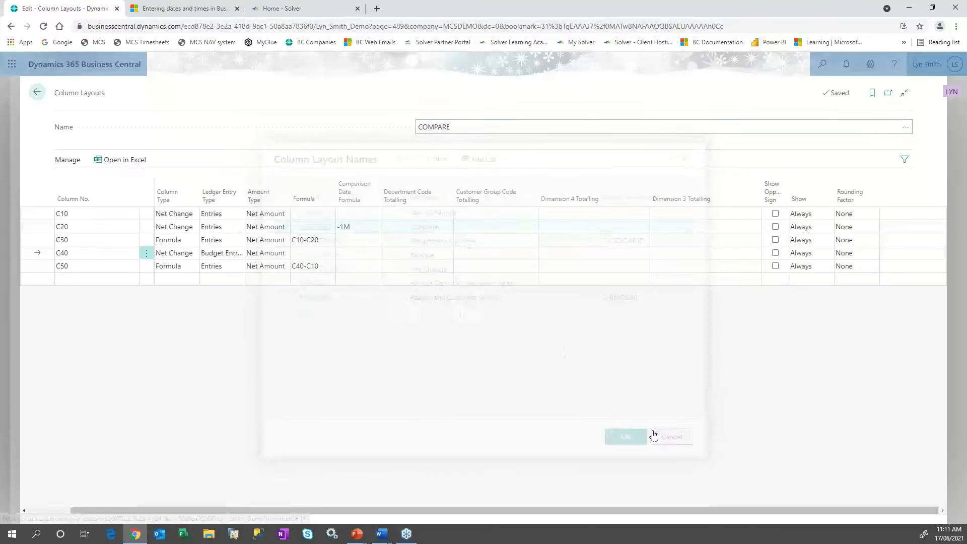
Step: Return to the account schedules list and open the DEMO schedule for row editing
{"action": "left_click", "coordinate": [38, 92]}
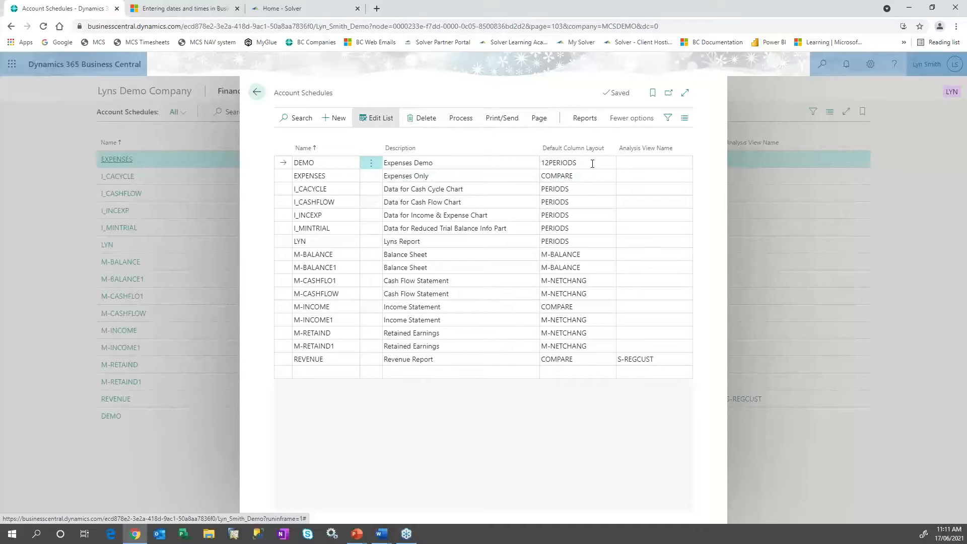
{"action": "left_click", "coordinate": [461, 119]}
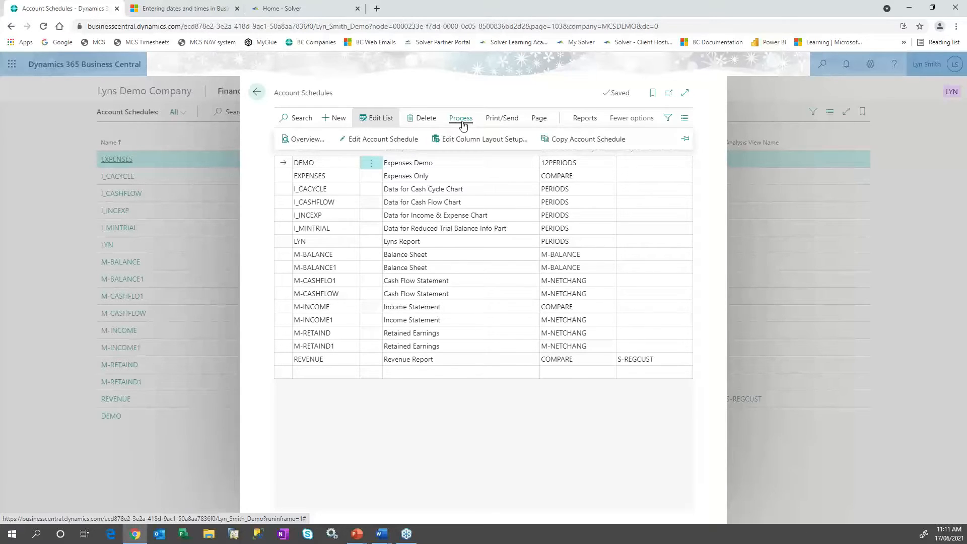
{"action": "left_click", "coordinate": [392, 141]}
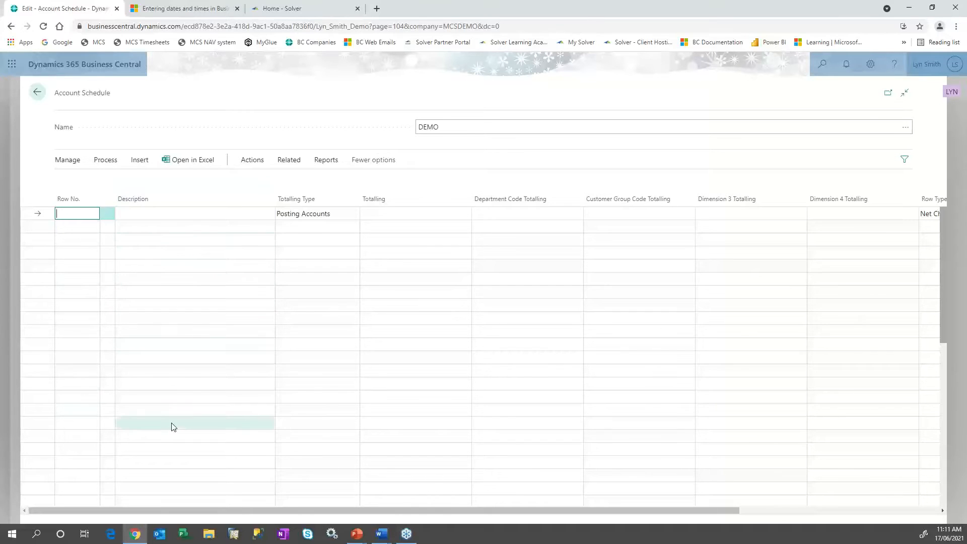
Step: Enter row 10 in the DEMO schedule with the description "Operating Exepenses"
{"action": "type", "text": "10"}
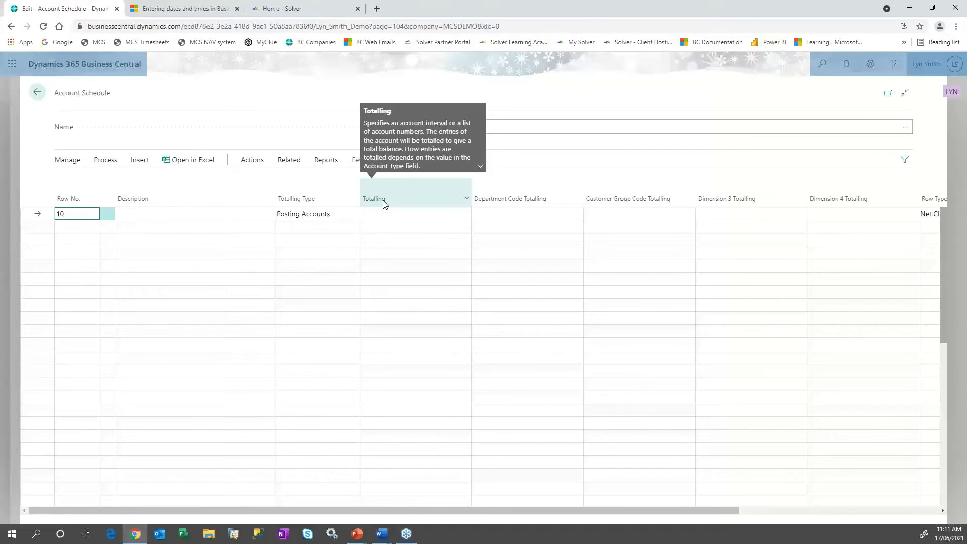
{"action": "key", "text": "Tab"}
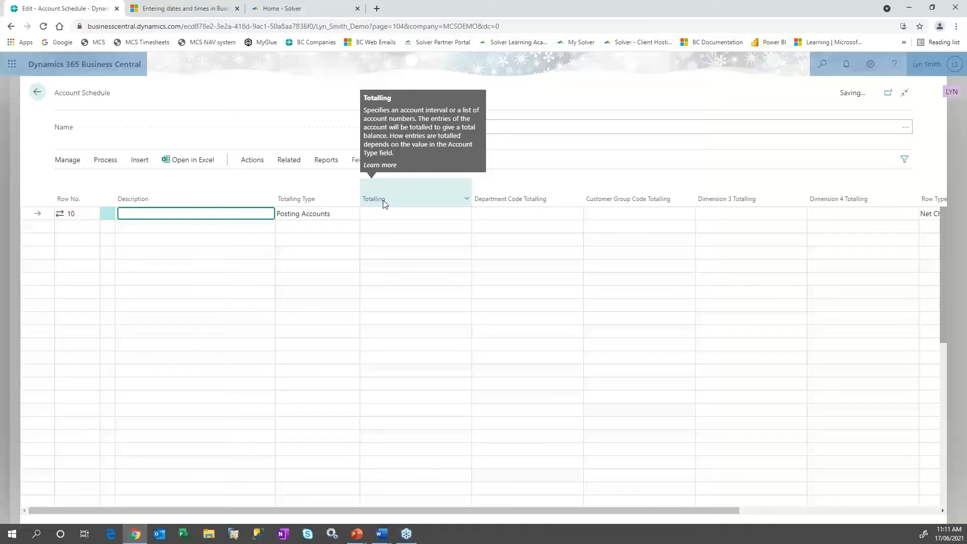
{"action": "type", "text": "Heding"}
{"action": "key", "text": "BackSpace"}
{"action": "key", "text": "BackSpace"}
{"action": "key", "text": "BackSpace"}
{"action": "key", "text": "BackSpace"}
{"action": "key", "text": "BackSpace"}
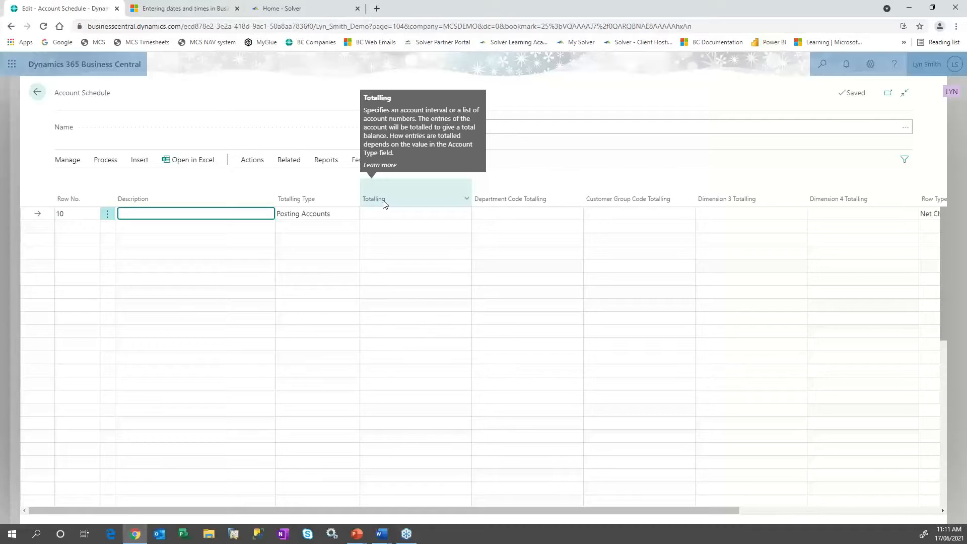
{"action": "type", "text": "Operating Exepenses"}
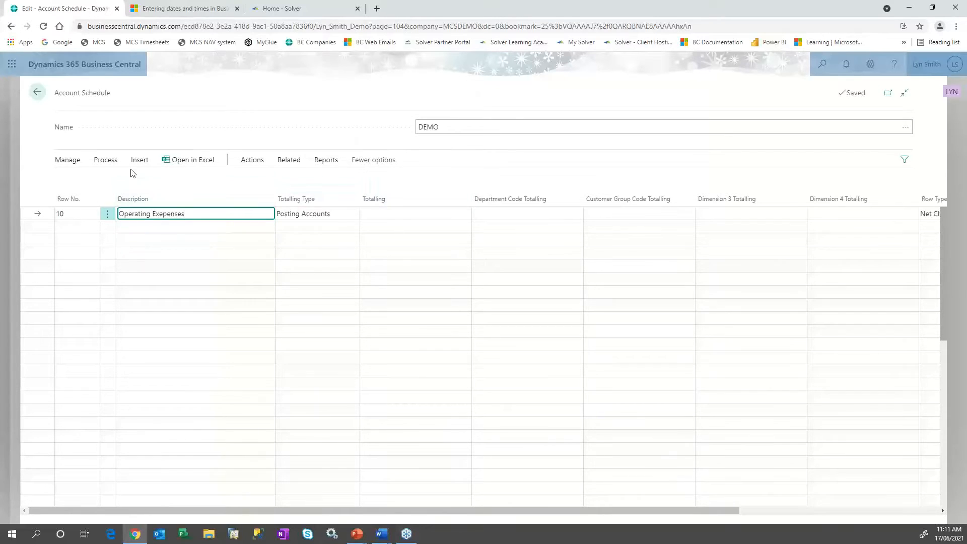
Step: Delete the manually entered row 10 from the DEMO schedule
{"action": "left_click", "coordinate": [78, 161]}
{"action": "left_click", "coordinate": [82, 181]}
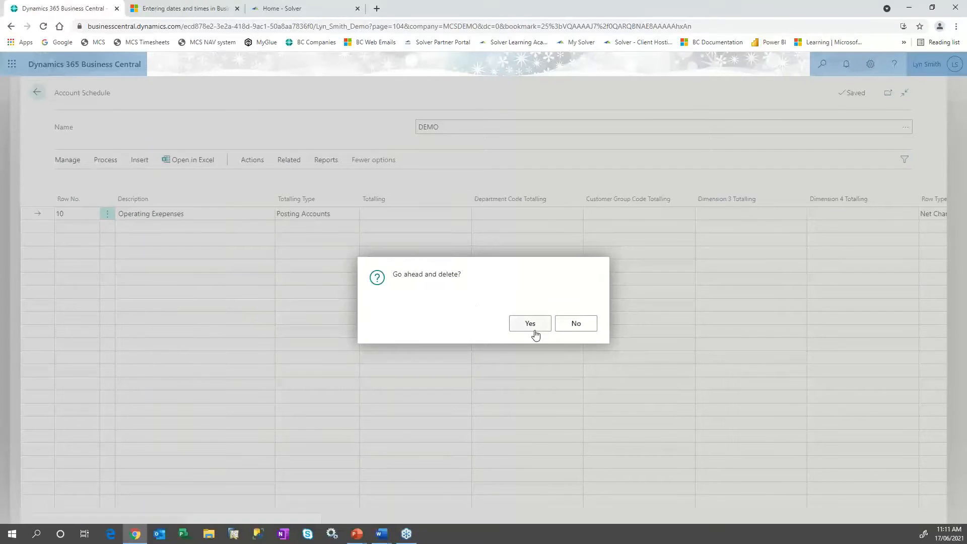
{"action": "left_click", "coordinate": [530, 324]}
Step: Start inserting G/L accounts into the DEMO schedule and search the account list for "expens"
{"action": "left_click", "coordinate": [145, 164]}
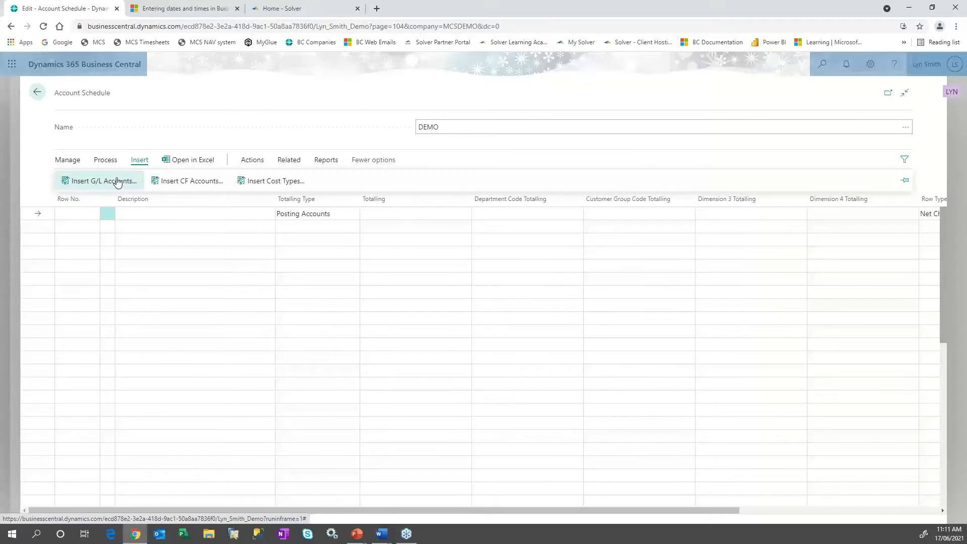
{"action": "left_click", "coordinate": [120, 181]}
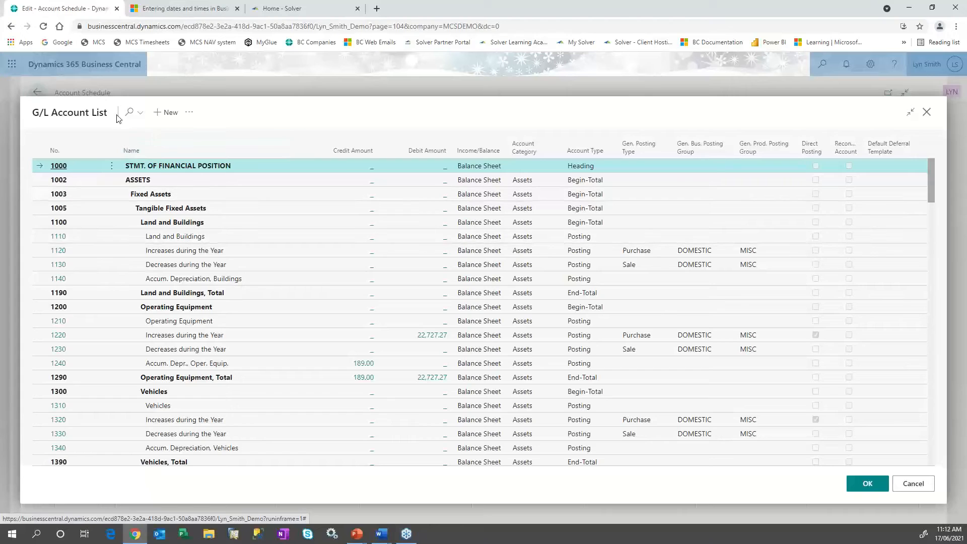
{"action": "left_click", "coordinate": [129, 114]}
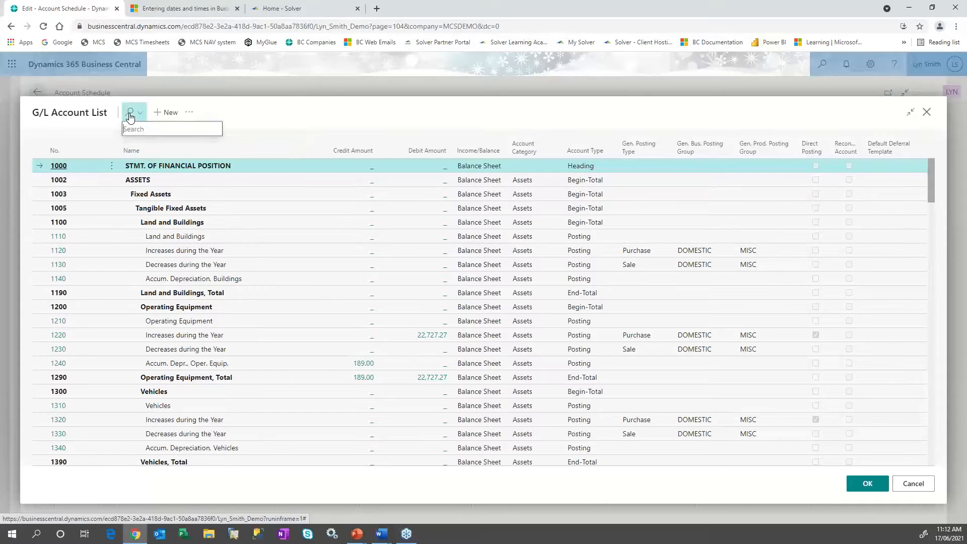
{"action": "type", "text": "expens"}
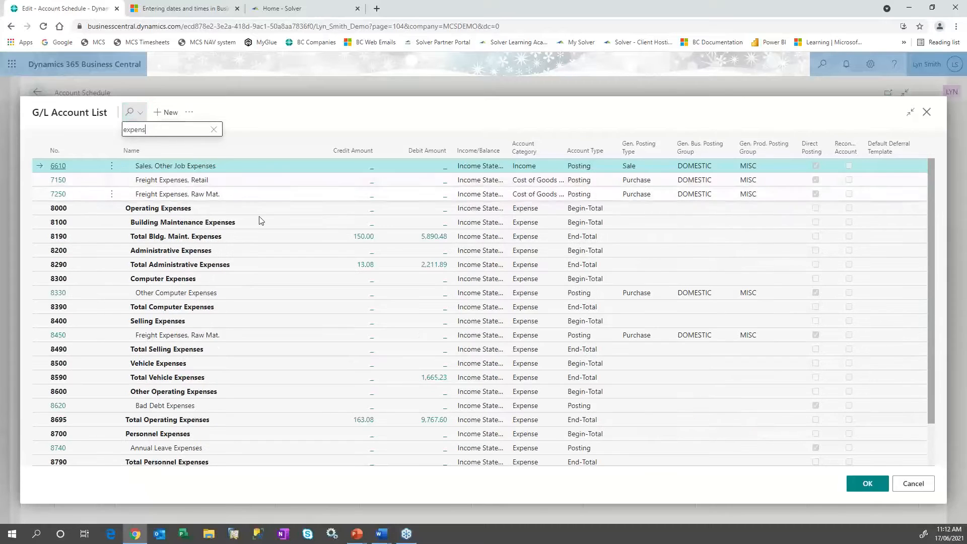
Step: Insert all the filtered G/L accounts from 8000 Operating Expenses through 9420 Extraordinary Expenses into the DEMO schedule
{"action": "left_click", "coordinate": [201, 212]}
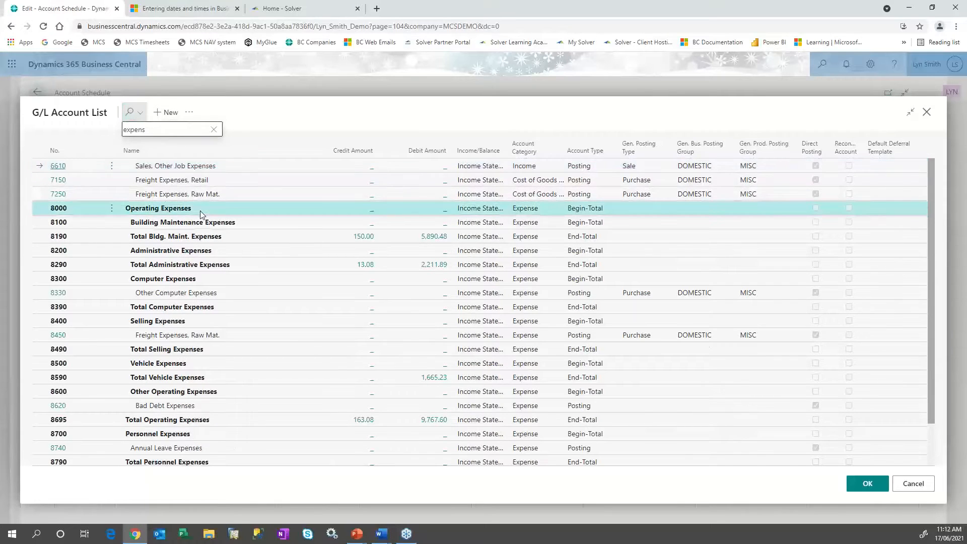
{"action": "scroll", "coordinate": [203, 275], "scroll_direction": "down", "scroll_amount": 1}
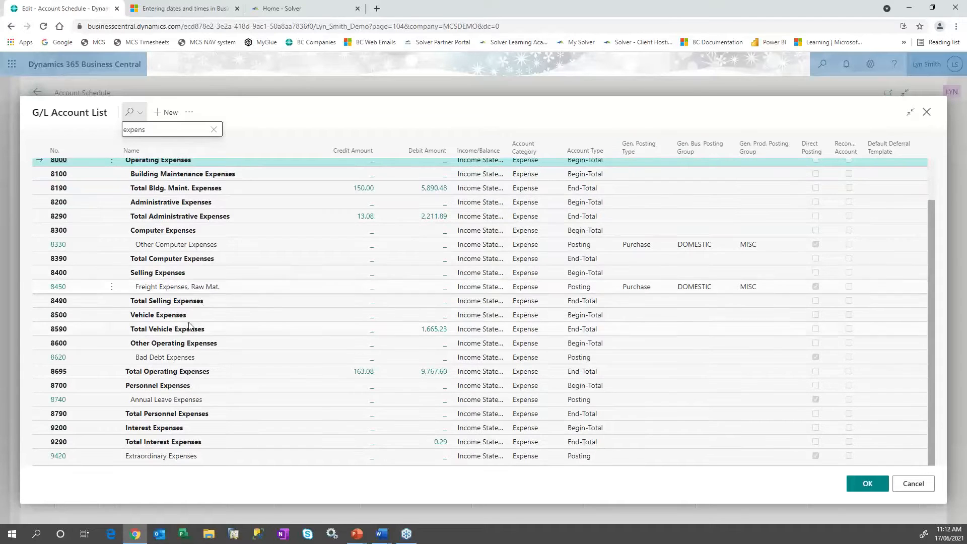
{"action": "scroll", "coordinate": [197, 257], "scroll_direction": "up", "scroll_amount": 1}
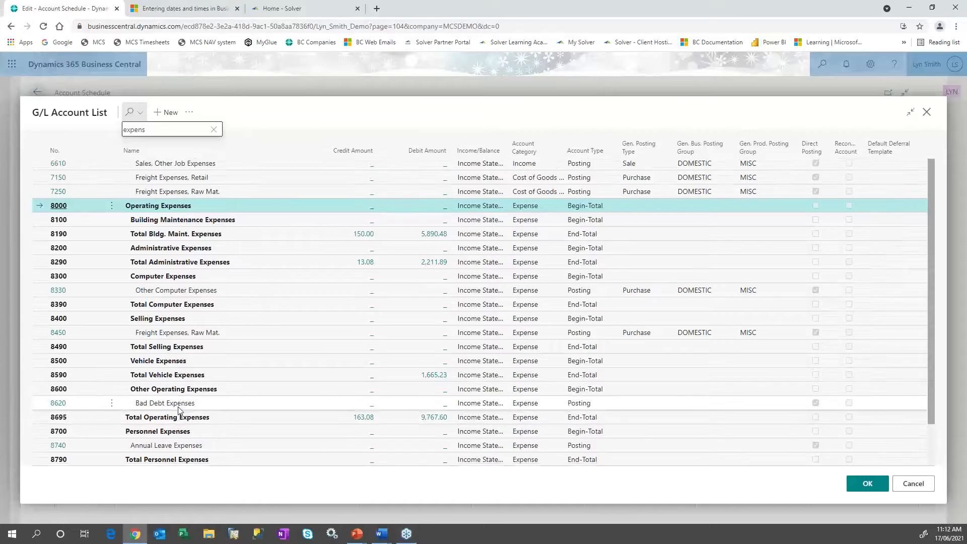
{"action": "scroll", "coordinate": [178, 415], "scroll_direction": "down", "scroll_amount": 1}
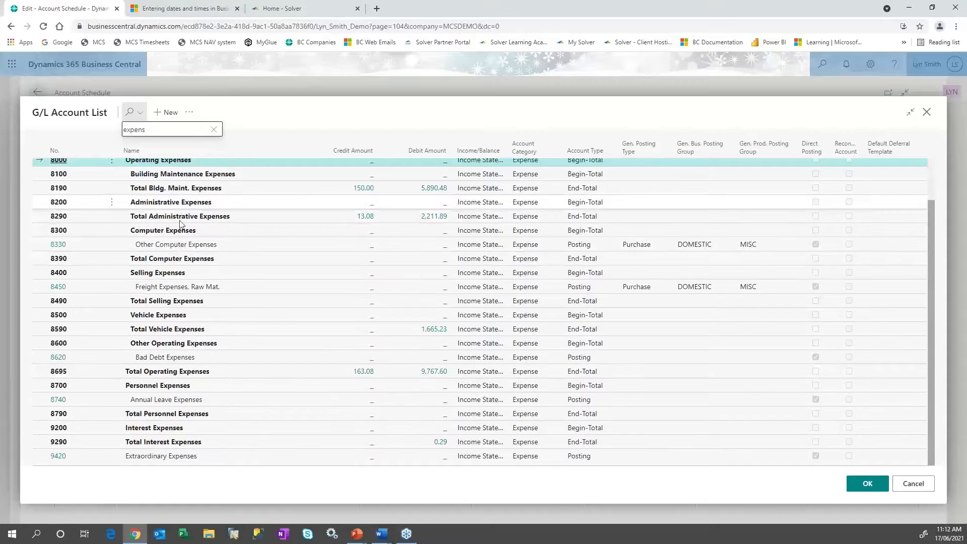
{"action": "left_click", "coordinate": [158, 455], "text": "shift"}
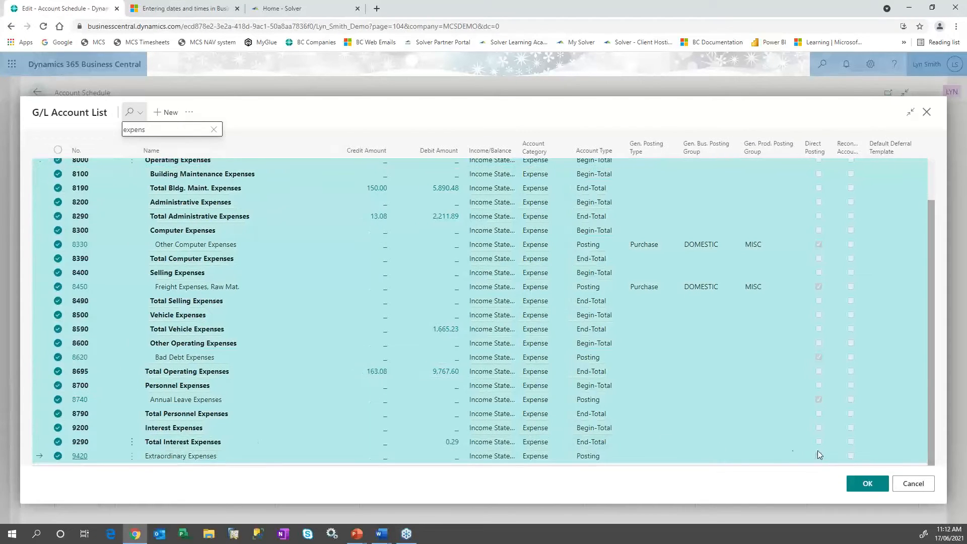
{"action": "left_click", "coordinate": [867, 484]}
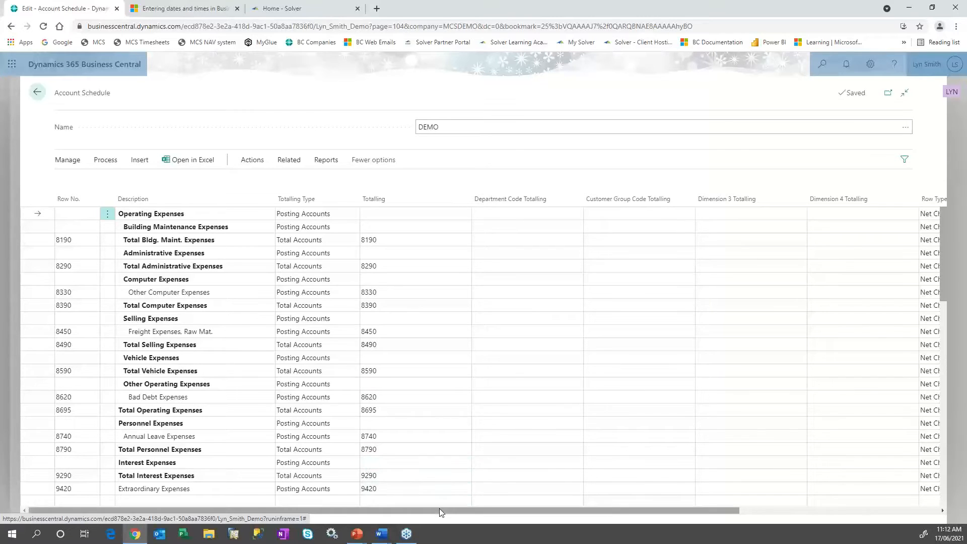
Step: Review the row type and amount type options for row 8190, Total Bldg. Maint. Expenses
{"action": "left_click_drag", "start_coordinate": [439, 509], "coordinate": [652, 518]}
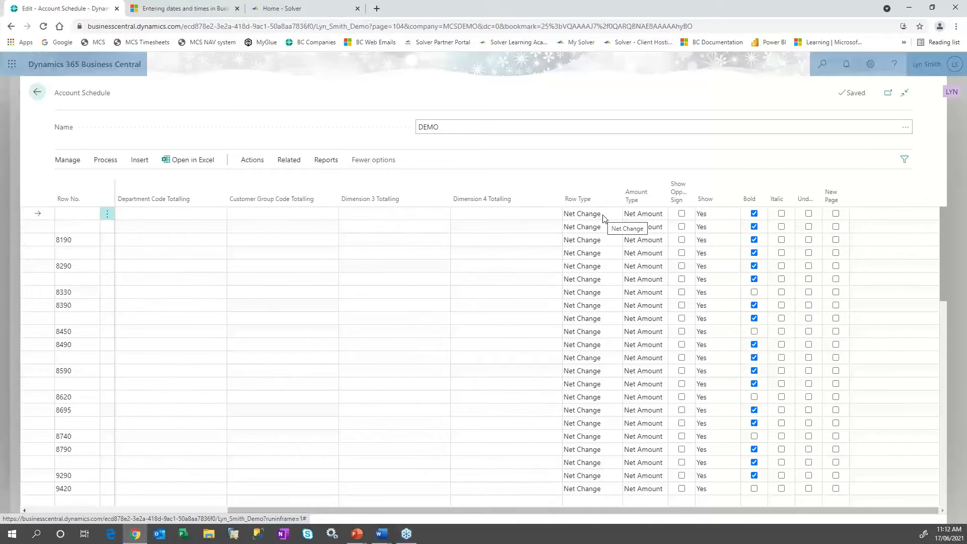
{"action": "left_click", "coordinate": [604, 239]}
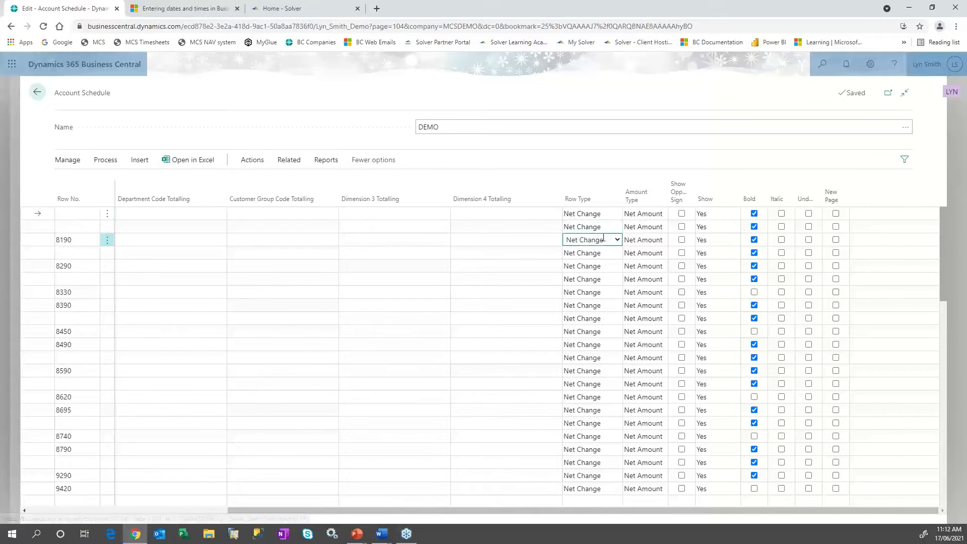
{"action": "left_click", "coordinate": [604, 240]}
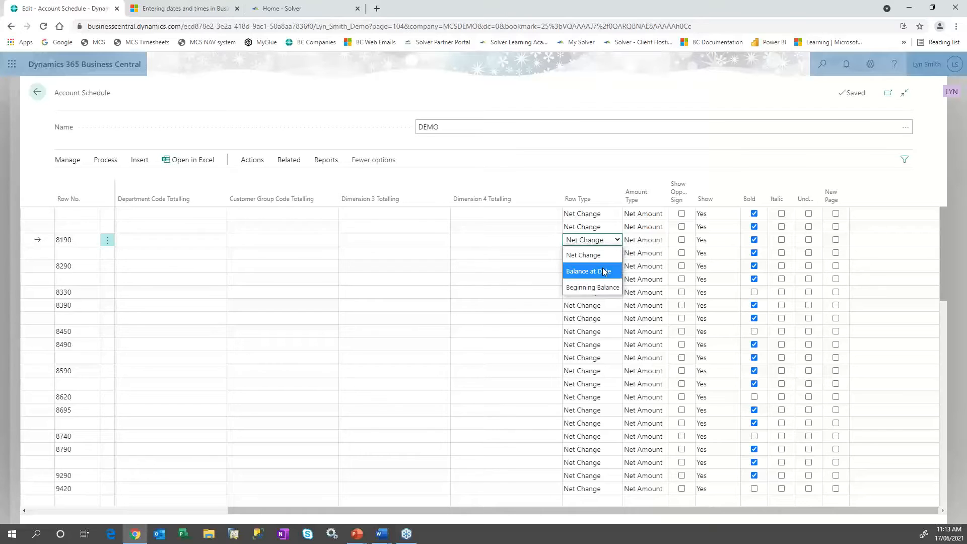
{"action": "left_click", "coordinate": [650, 242]}
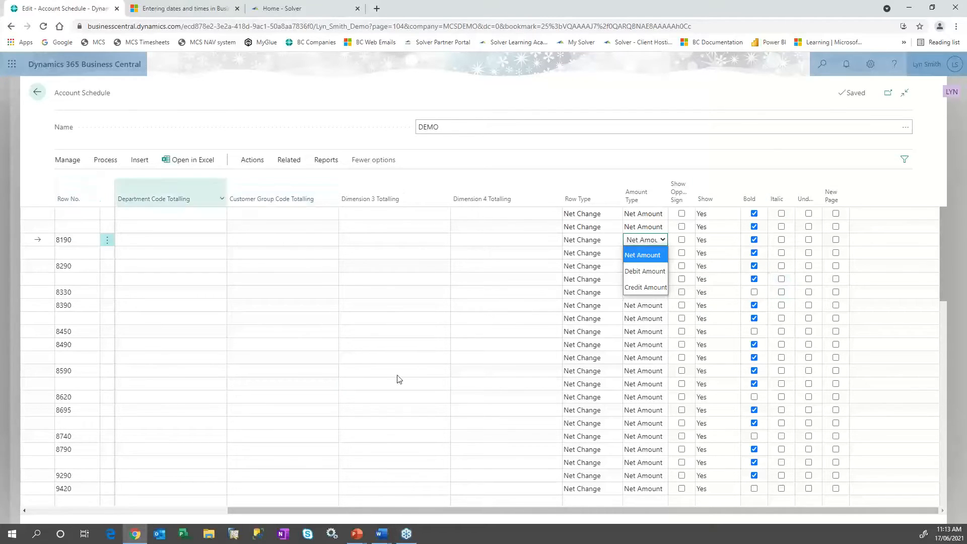
{"action": "left_click_drag", "start_coordinate": [493, 510], "coordinate": [233, 513]}
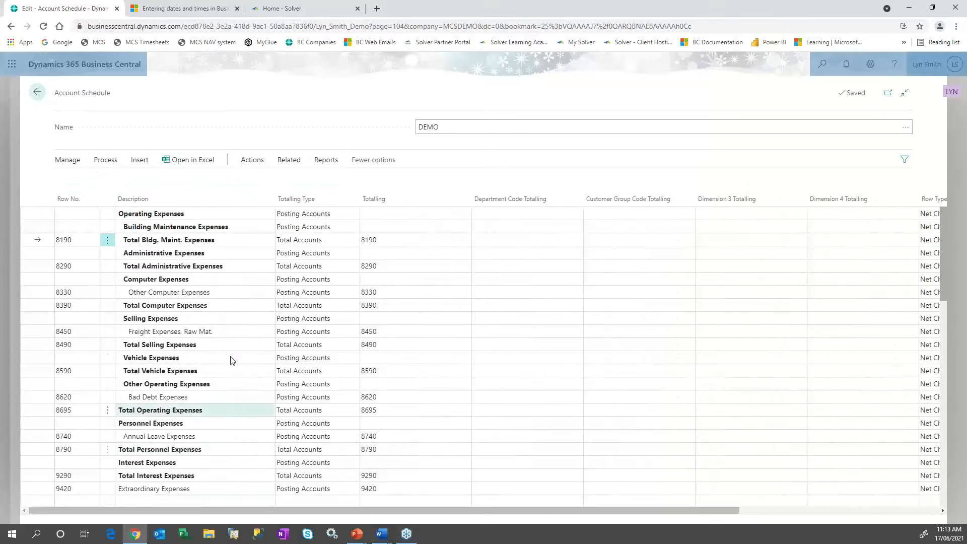
Step: Leave the DEMO schedule and open the EXPENSES account schedule for editing
{"action": "left_click", "coordinate": [38, 92]}
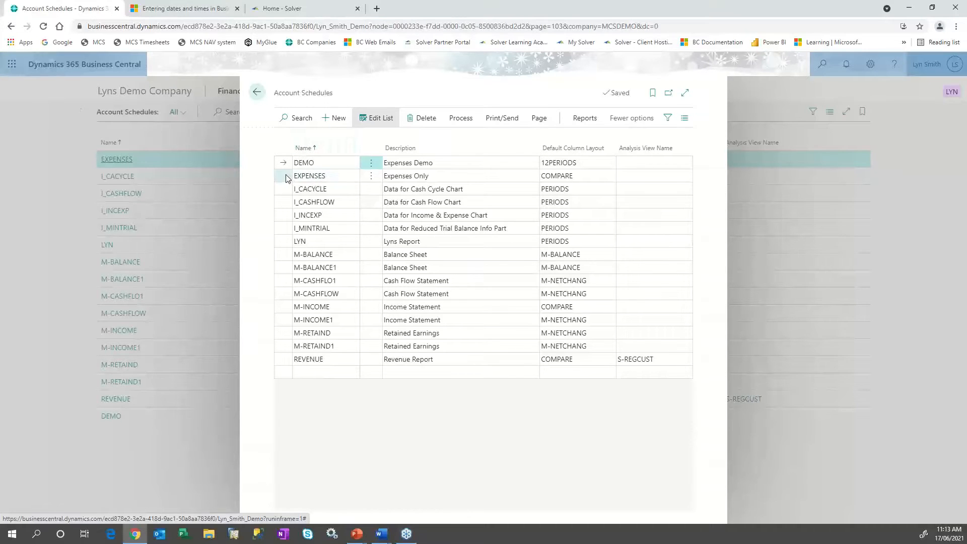
{"action": "left_click", "coordinate": [285, 178]}
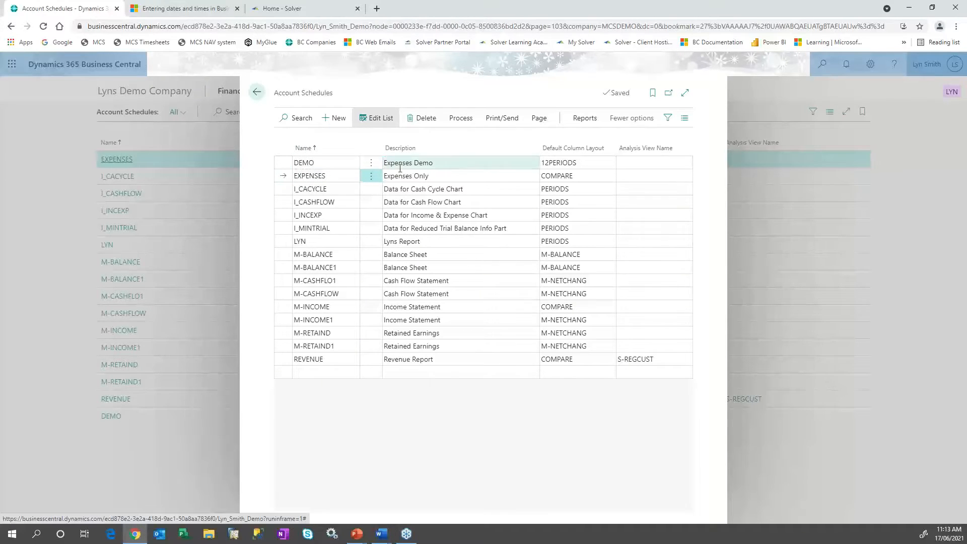
{"action": "left_click", "coordinate": [465, 121]}
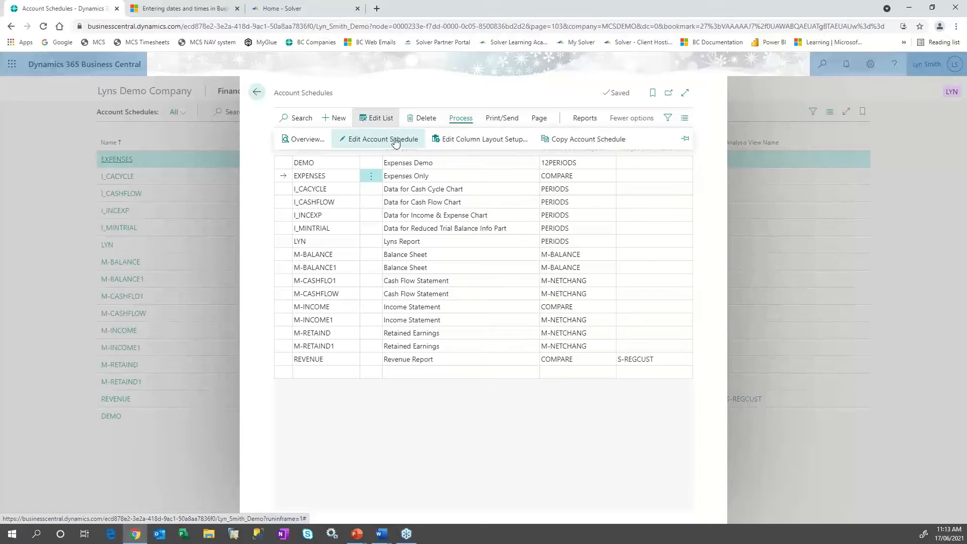
{"action": "left_click", "coordinate": [395, 141]}
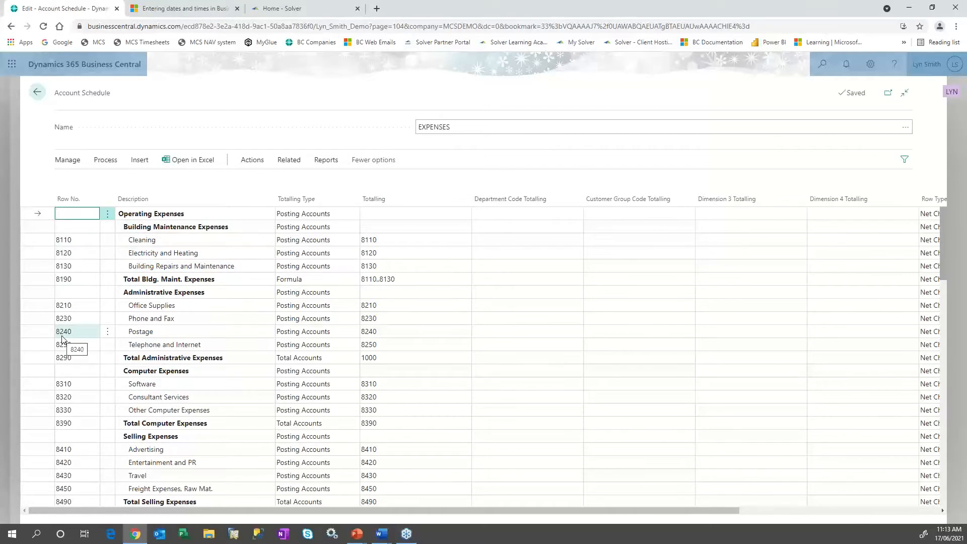
Step: Open the overview of the EXPENSES account schedule
{"action": "left_click", "coordinate": [139, 162]}
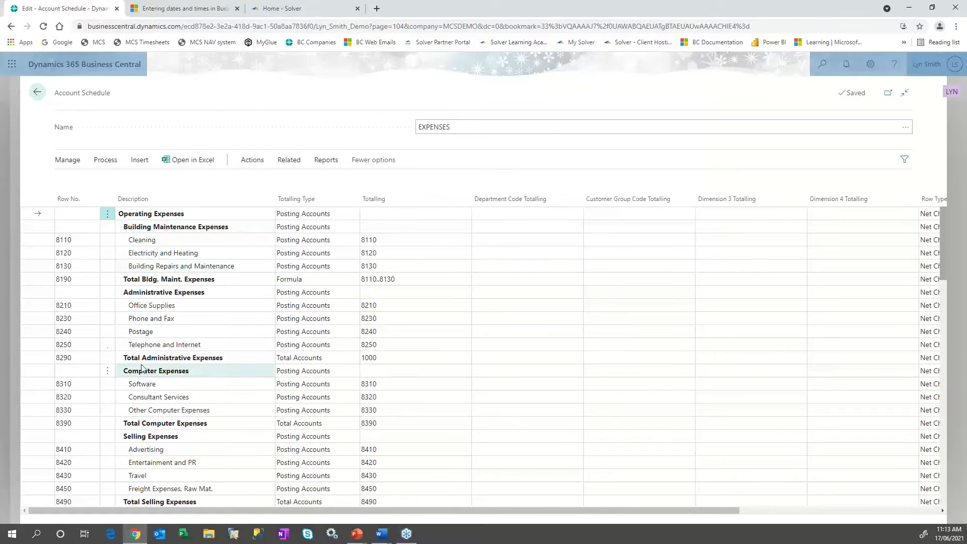
{"action": "mouse_move", "coordinate": [105, 166]}
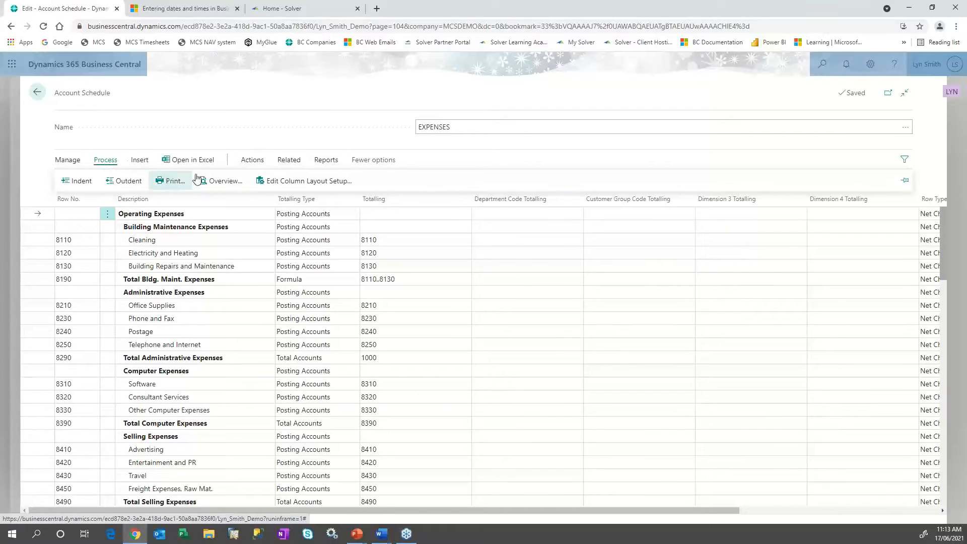
{"action": "left_click", "coordinate": [217, 183]}
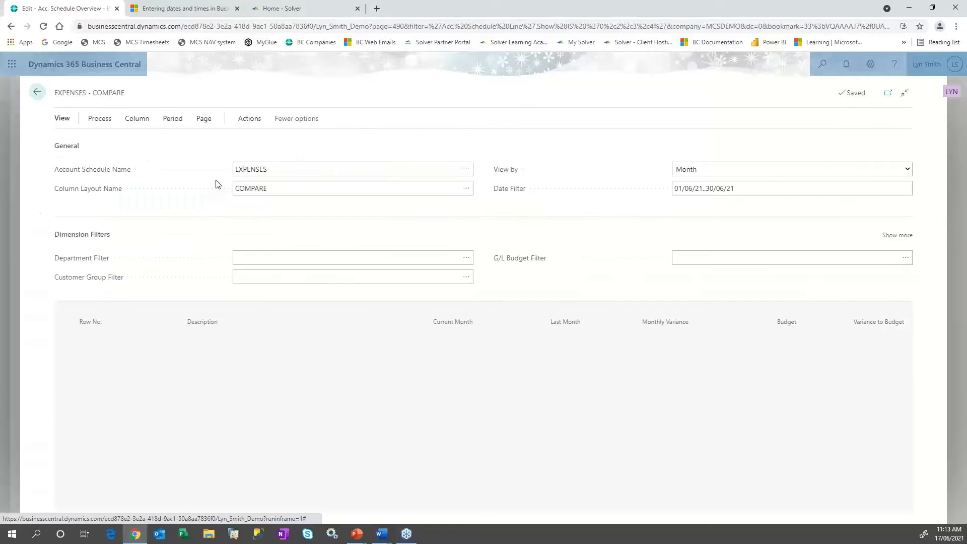
{"action": "left_click", "coordinate": [279, 168]}
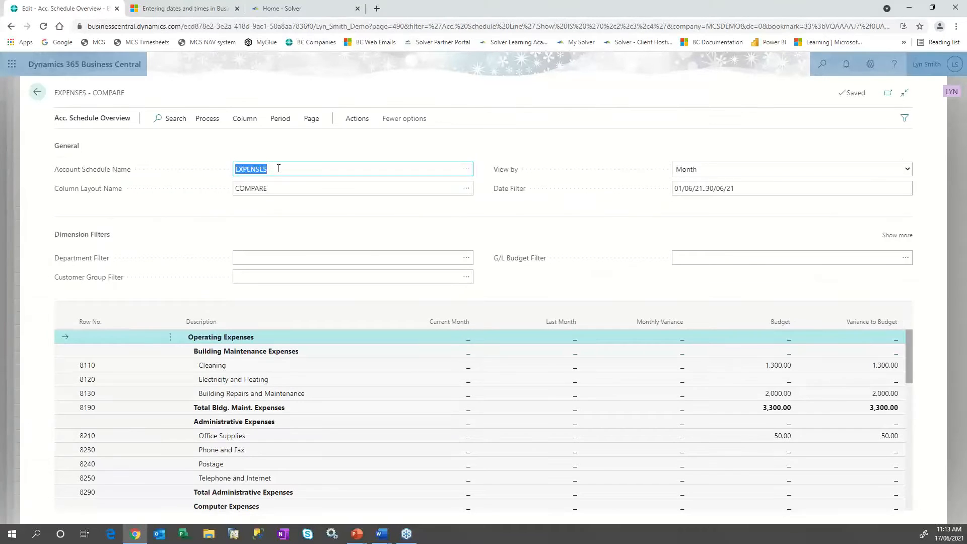
Step: Switch the EXPENSES overview to the 12PERIODS column layout
{"action": "left_click", "coordinate": [466, 189]}
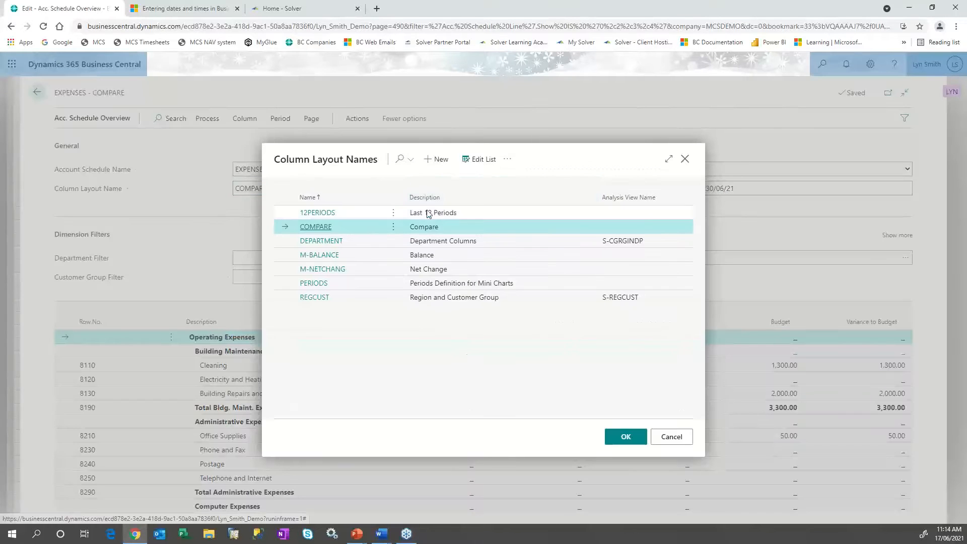
{"action": "left_click", "coordinate": [439, 218]}
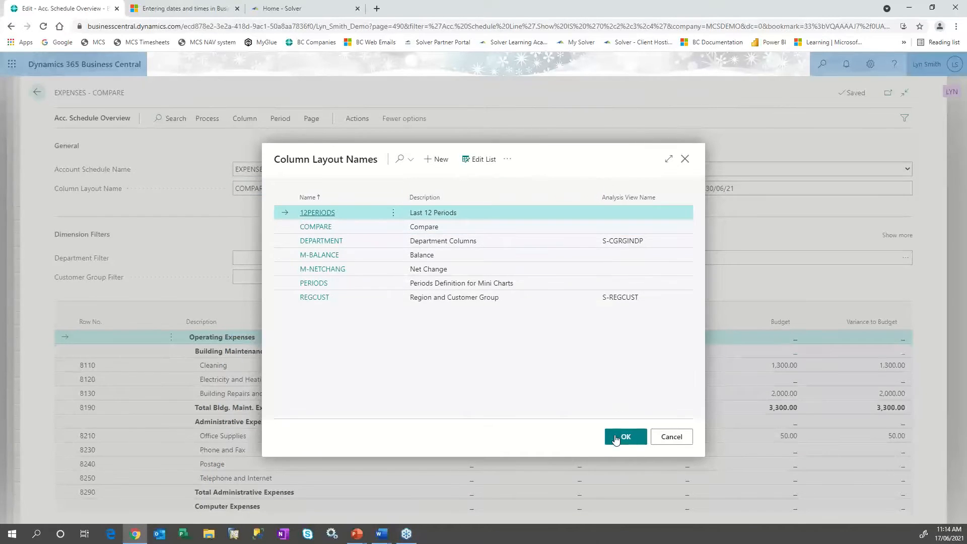
{"action": "key", "text": "Return"}
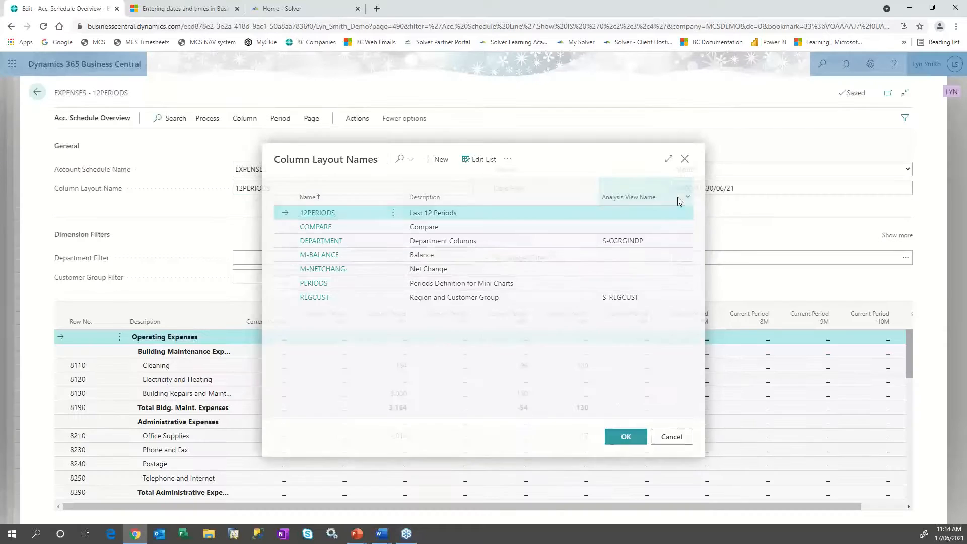
Step: Set the overview's date filter to 01/04/21..30/04/21
{"action": "left_click_drag", "start_coordinate": [742, 191], "coordinate": [673, 193]}
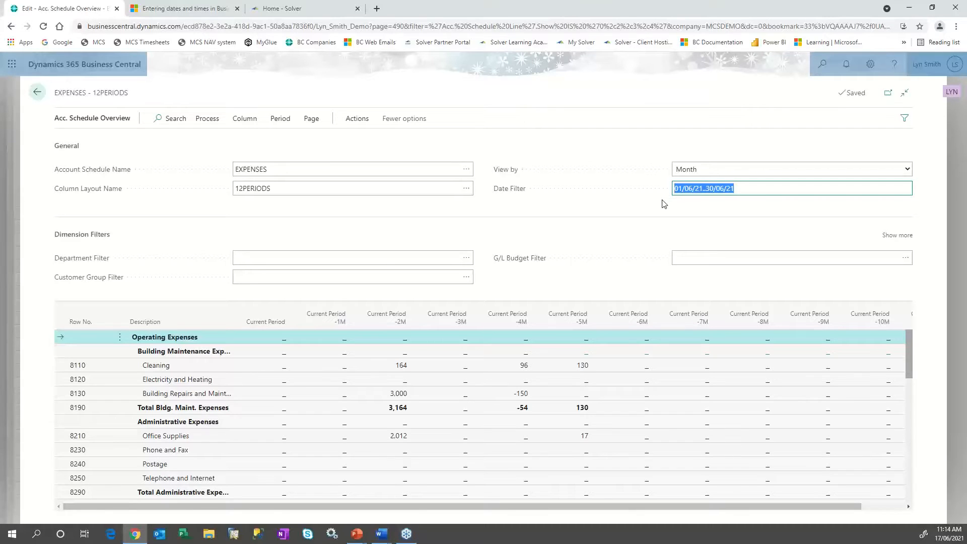
{"action": "type", "text": "0"}
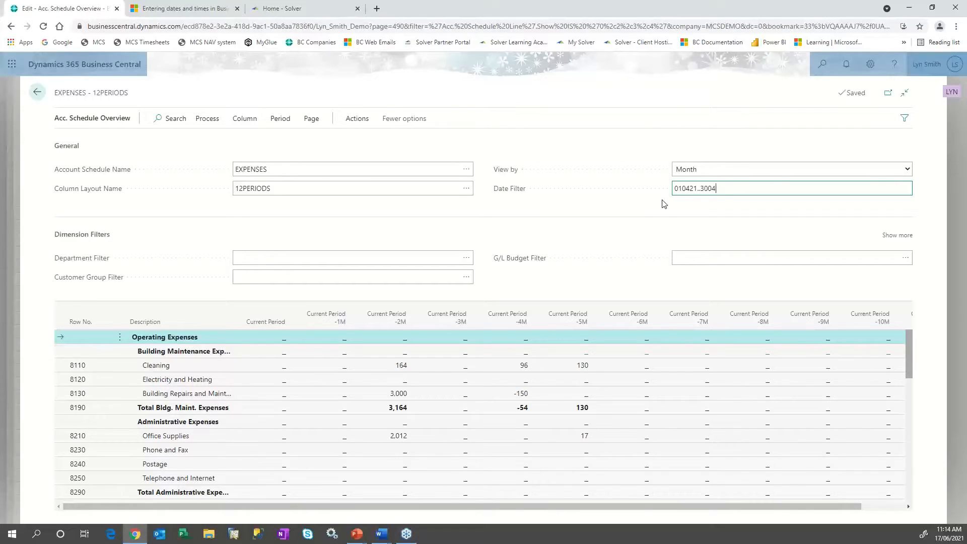
{"action": "key", "text": "Tab"}
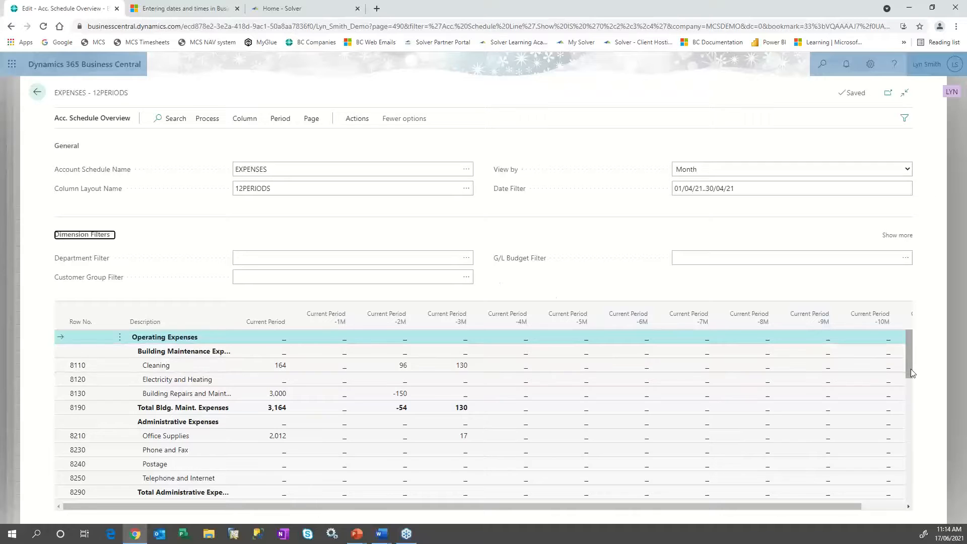
{"action": "left_click_drag", "start_coordinate": [910, 369], "coordinate": [905, 338]}
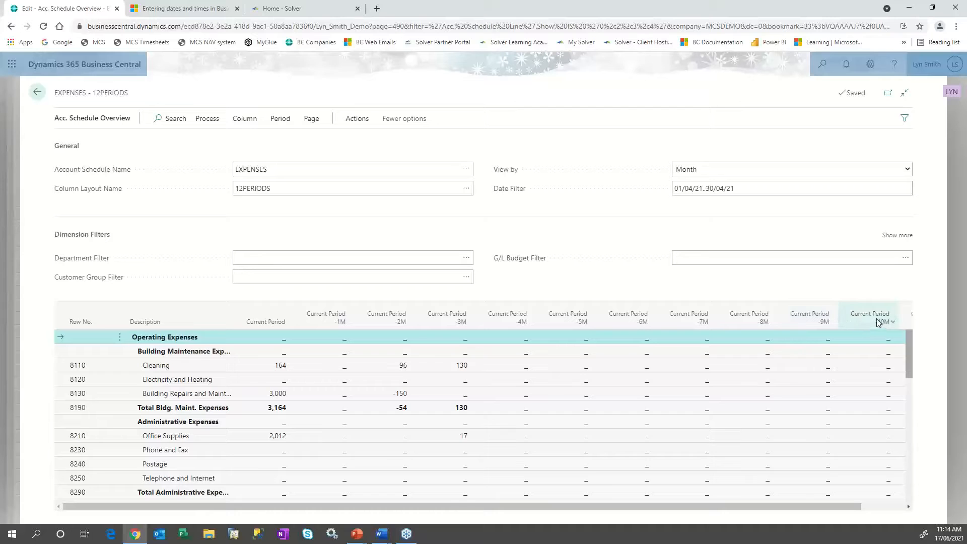
Step: Change the overview's column layout to COMPARE and set the G/L budget filter to 20-21
{"action": "left_click", "coordinate": [465, 193]}
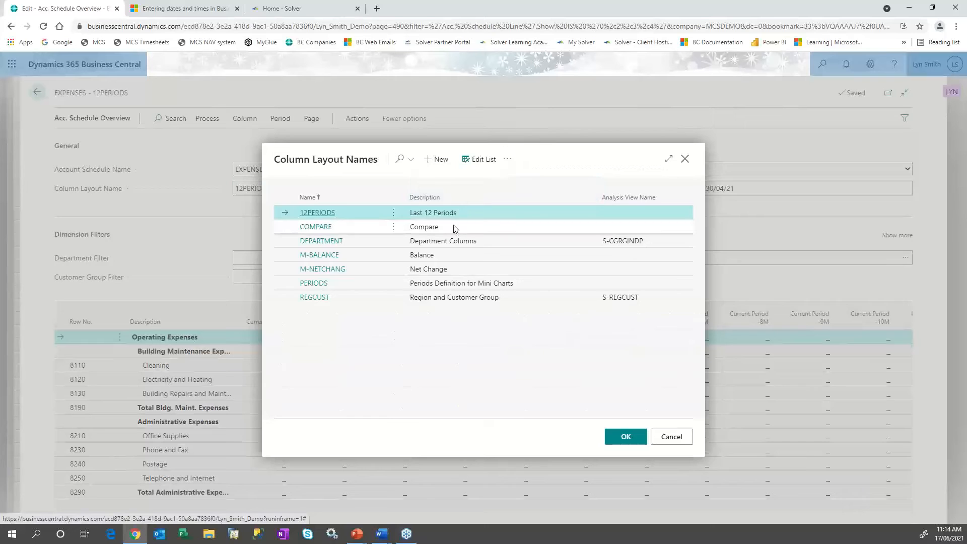
{"action": "left_click", "coordinate": [454, 227]}
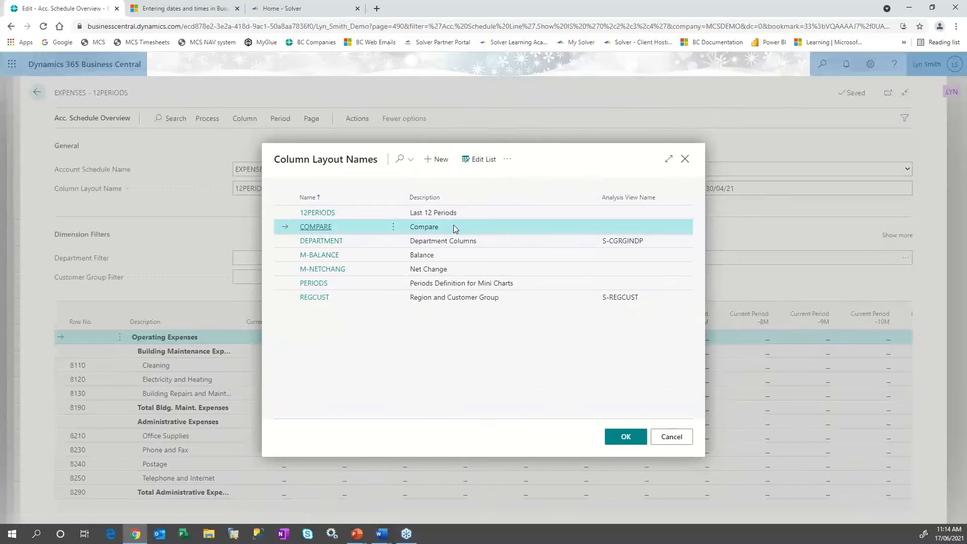
{"action": "left_click", "coordinate": [629, 438]}
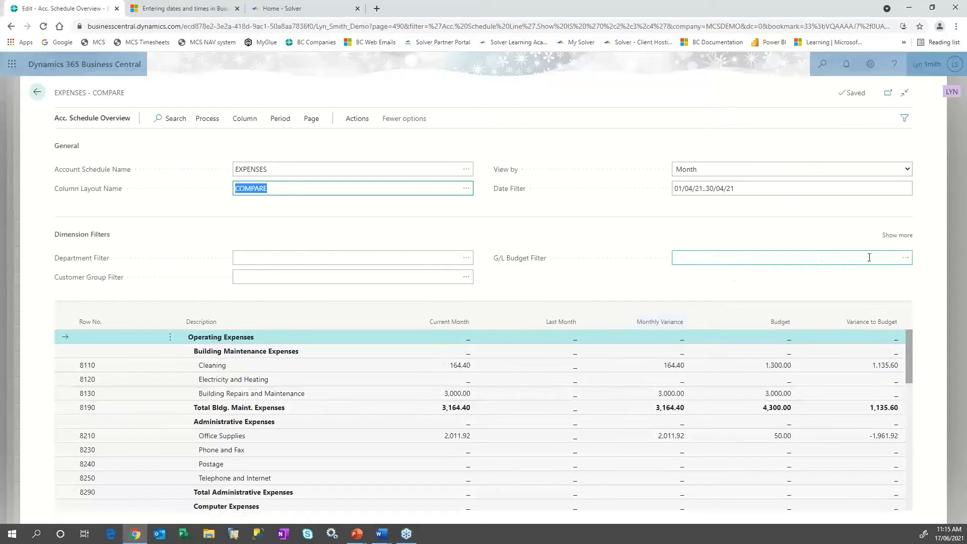
{"action": "left_click", "coordinate": [905, 257]}
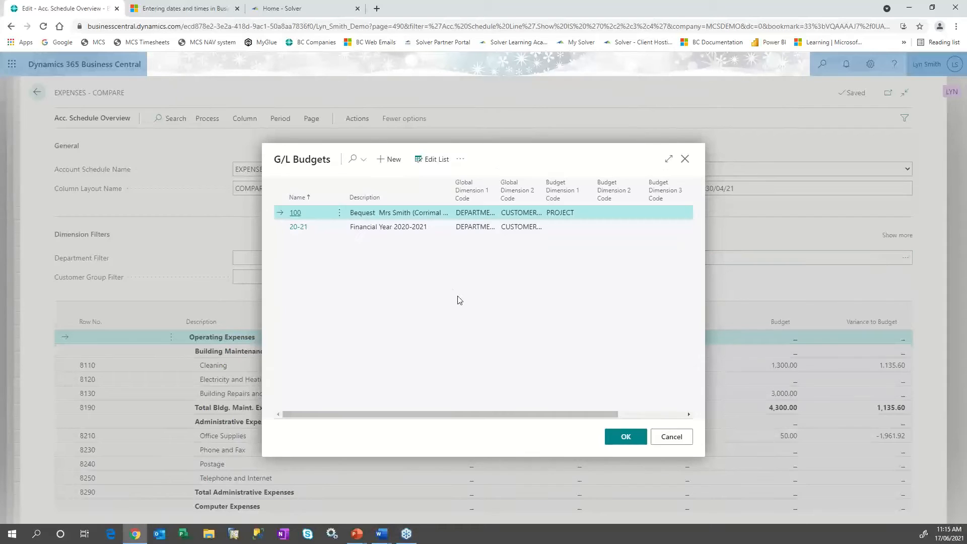
{"action": "left_click", "coordinate": [420, 228]}
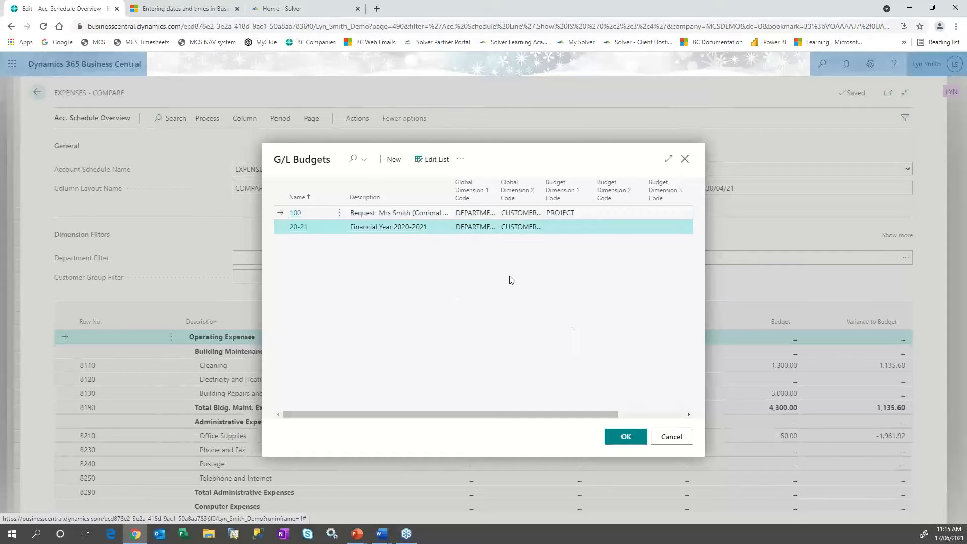
{"action": "left_click", "coordinate": [624, 436]}
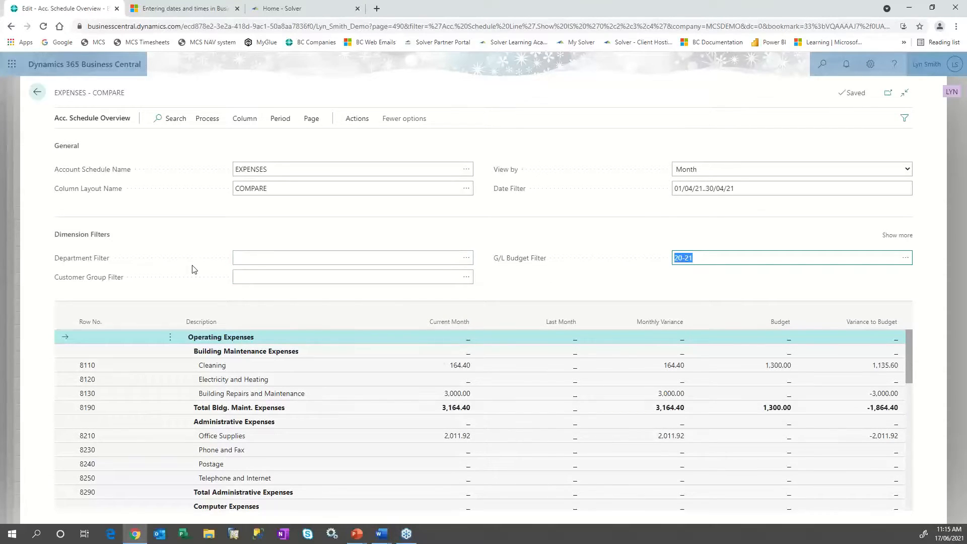
Step: Look through the department values available for the department filter and leave the filter blank
{"action": "left_click", "coordinate": [466, 259]}
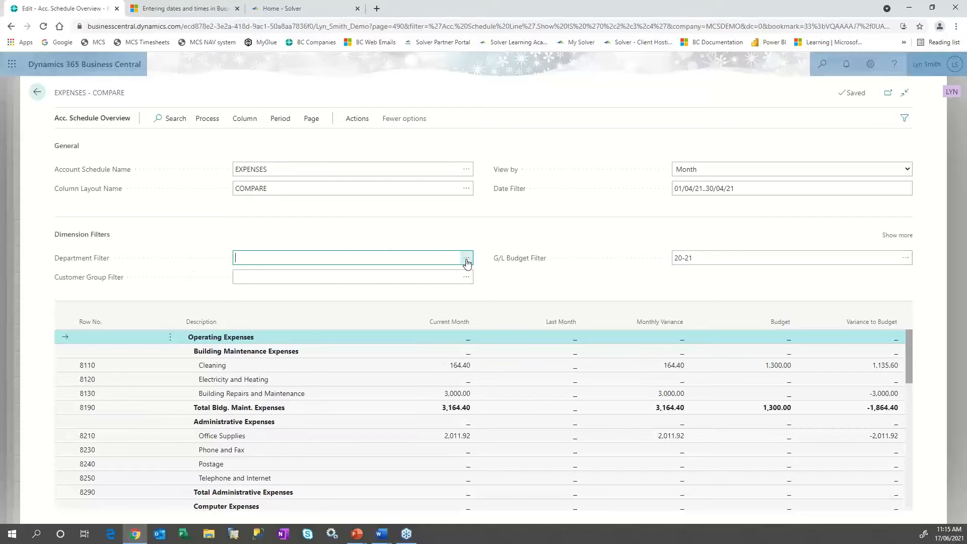
{"action": "left_click", "coordinate": [467, 262]}
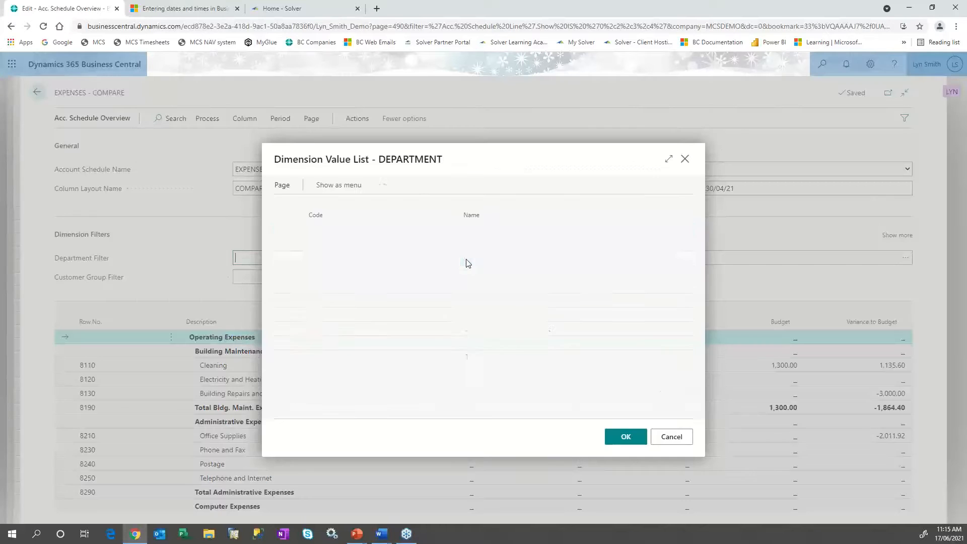
{"action": "left_click", "coordinate": [683, 441]}
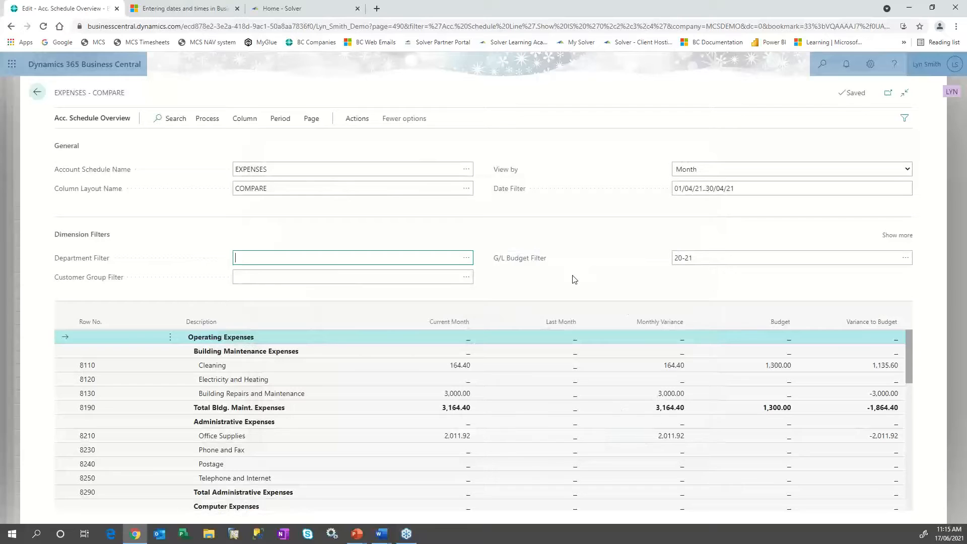
Step: Drill down from the Cleaning row's current month amount to its general ledger entries and return to the overview
{"action": "left_click", "coordinate": [464, 369]}
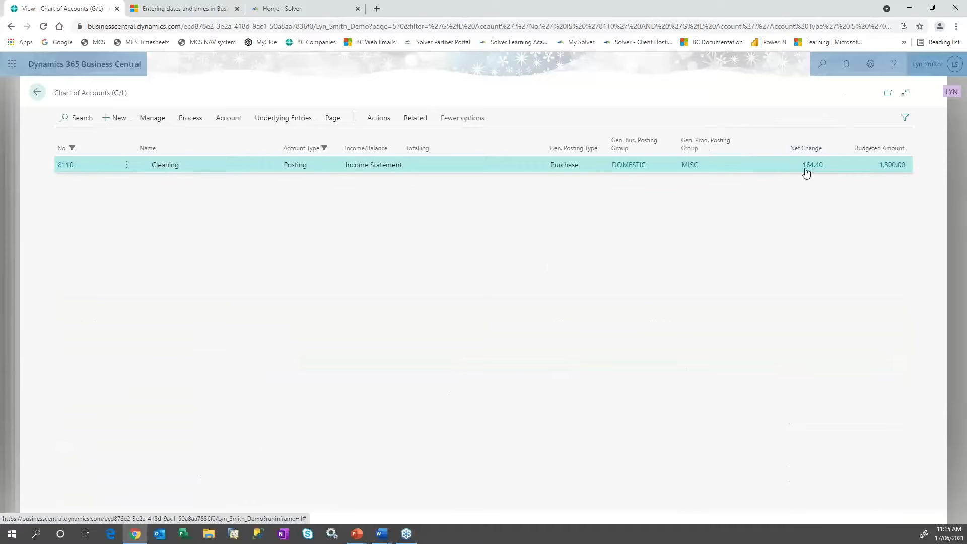
{"action": "left_click", "coordinate": [805, 167]}
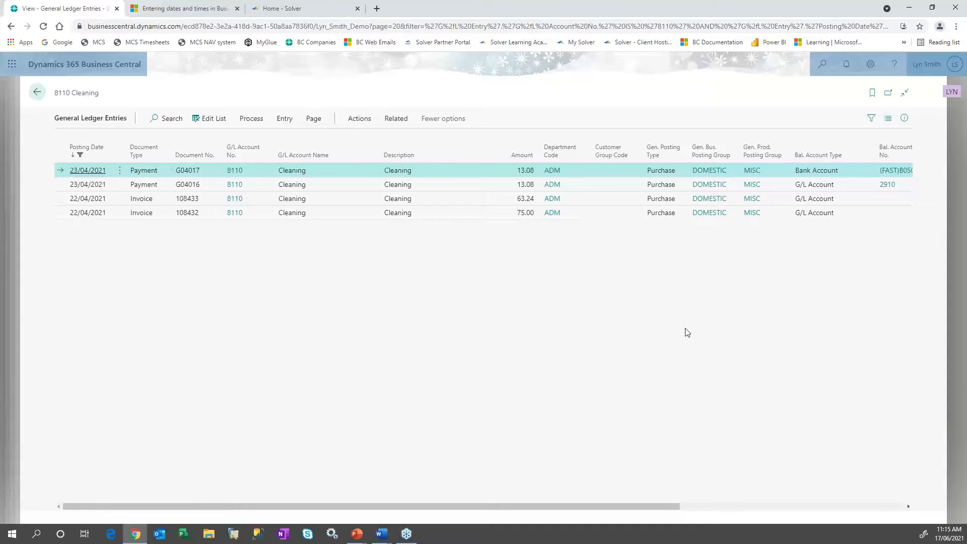
{"action": "left_click", "coordinate": [39, 95]}
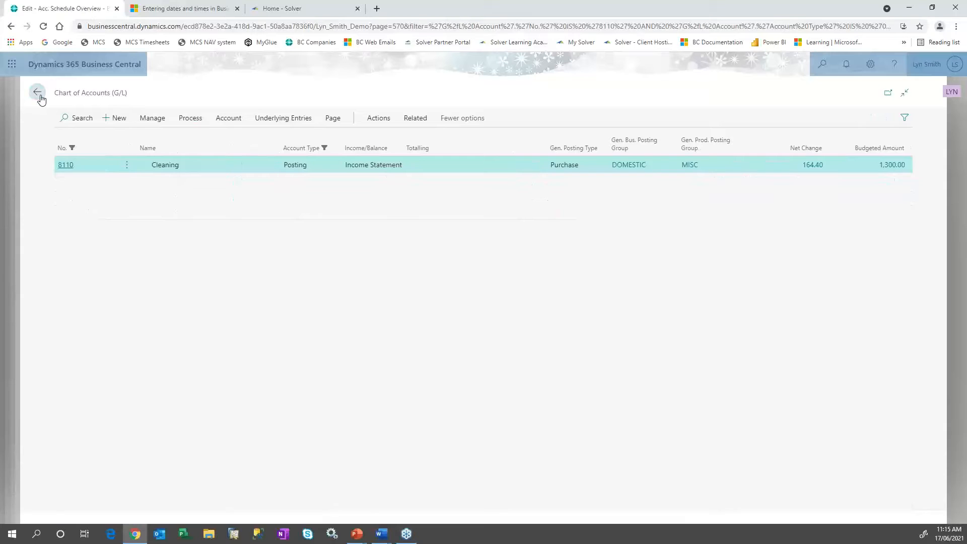
{"action": "left_click", "coordinate": [39, 96]}
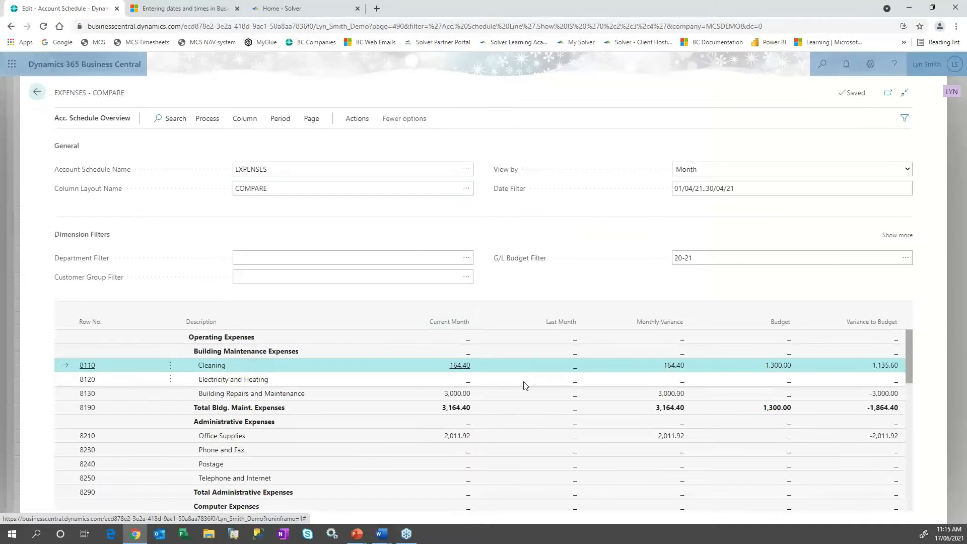
Step: Drill down to the ledger entries behind Building Repairs and Maintenance's current month amount and start a dimension correction for the 27/04/2021 invoice
{"action": "left_click", "coordinate": [457, 398]}
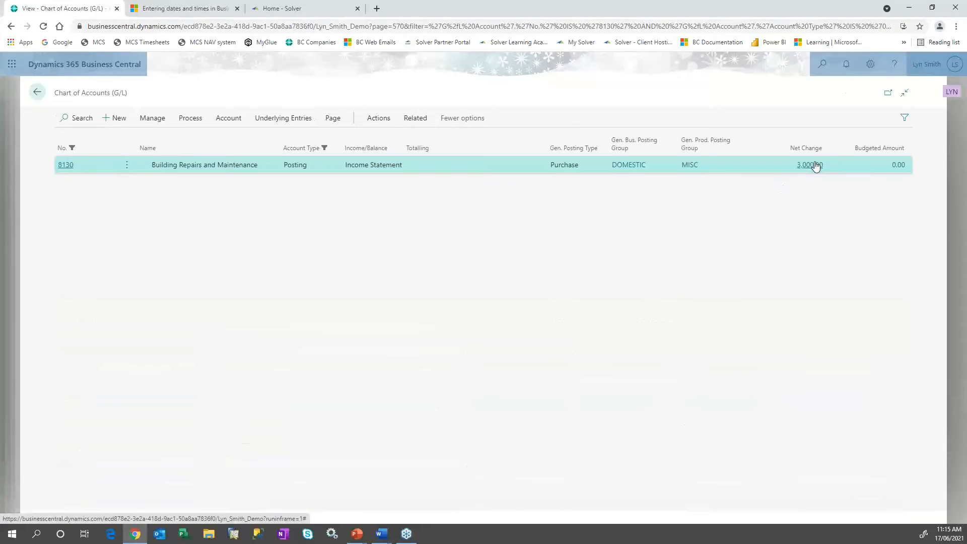
{"action": "left_click", "coordinate": [809, 164]}
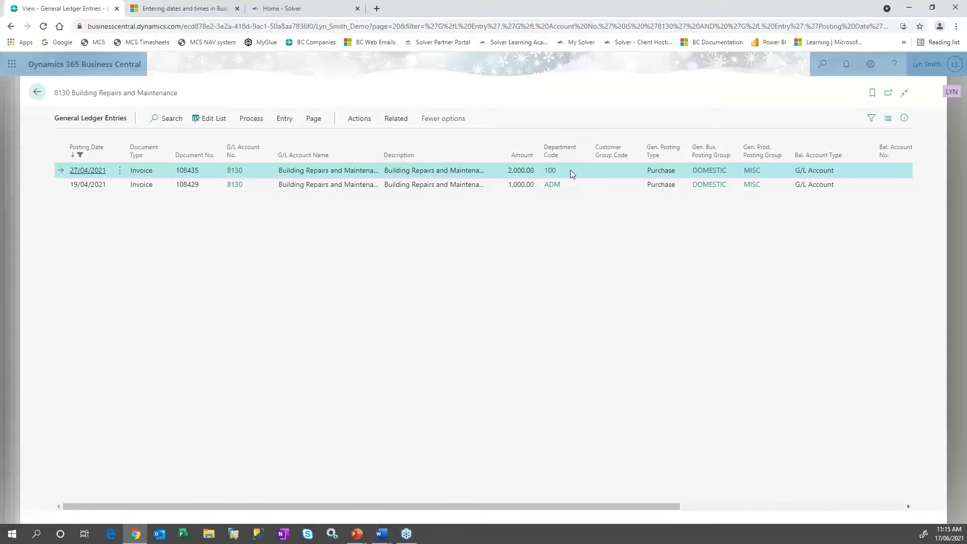
{"action": "left_click", "coordinate": [289, 122]}
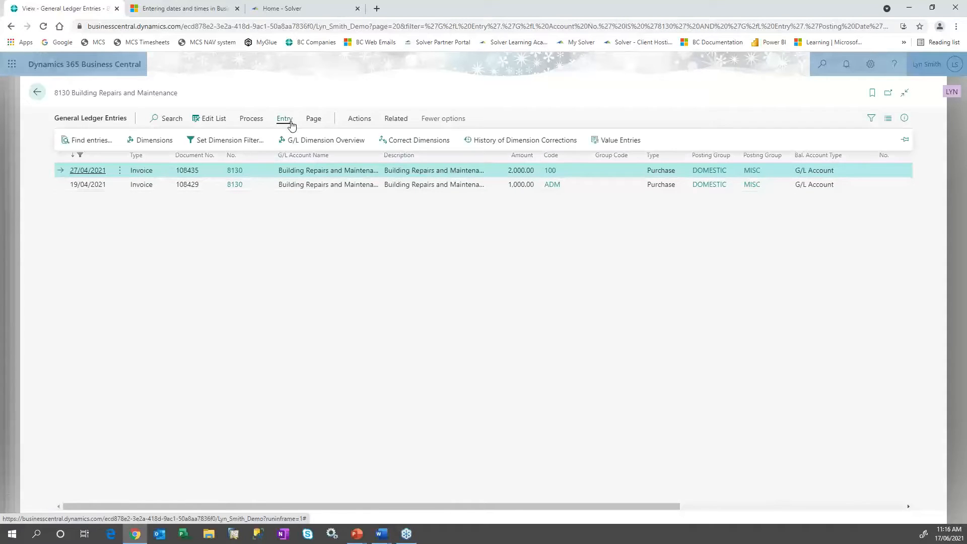
{"action": "left_click", "coordinate": [414, 142]}
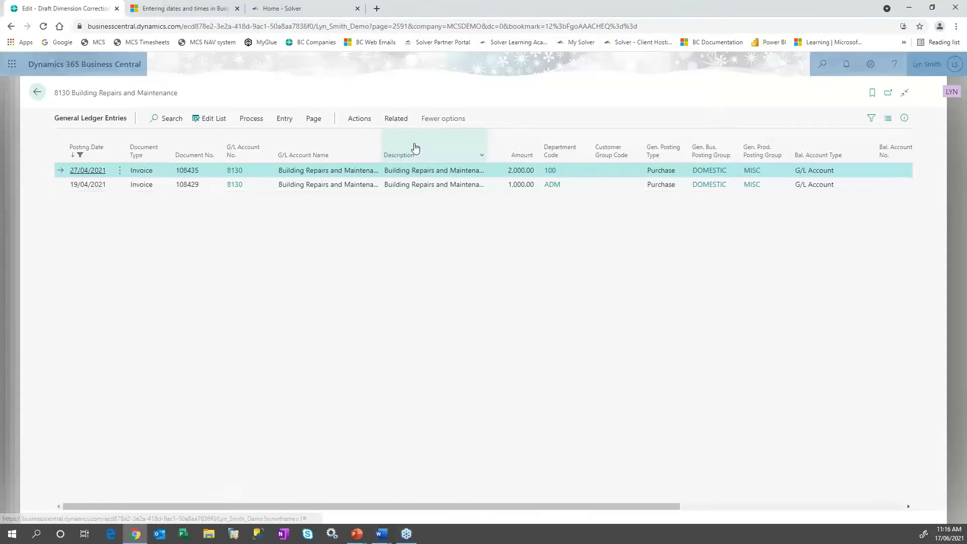
Step: Set the new dimension value for DEPARTMENT 100 to FIN in the draft dimension correction
{"action": "scroll", "coordinate": [358, 448], "scroll_direction": "down", "scroll_amount": 2}
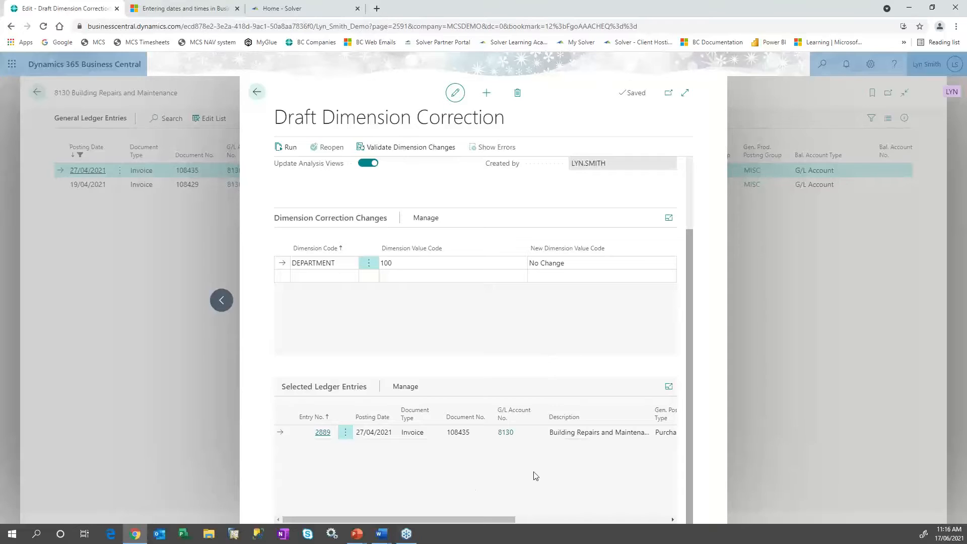
{"action": "scroll", "coordinate": [574, 353], "scroll_direction": "up", "scroll_amount": 2}
{"action": "left_click", "coordinate": [652, 356]}
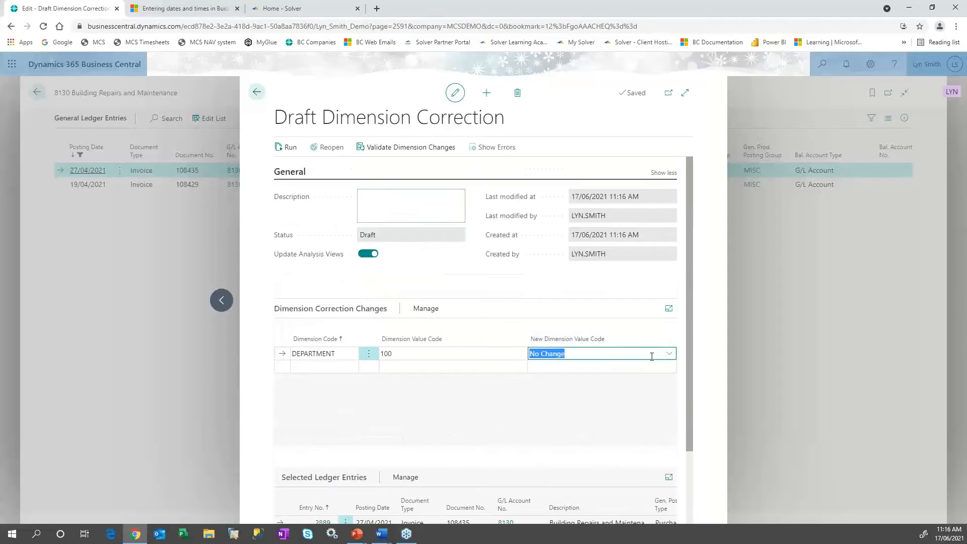
{"action": "left_click", "coordinate": [668, 355]}
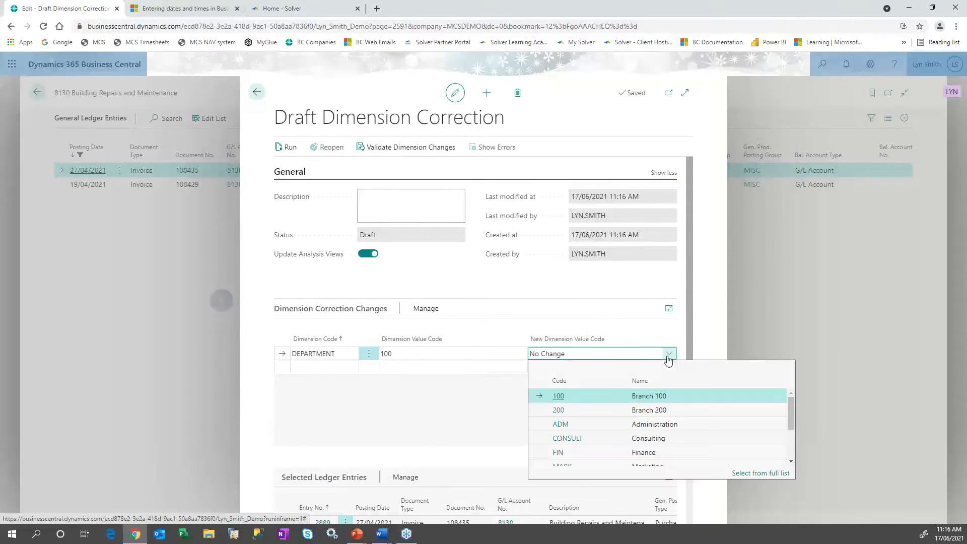
{"action": "left_click", "coordinate": [644, 453]}
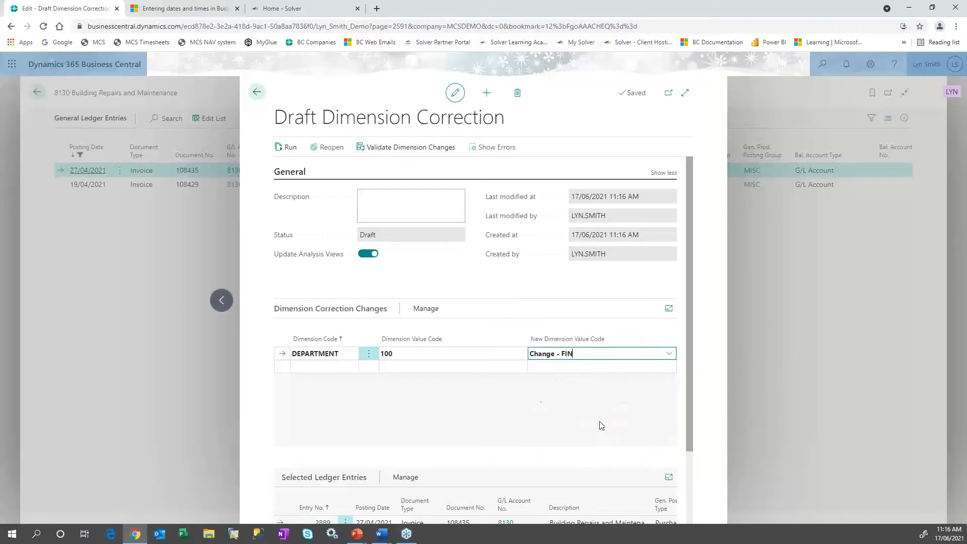
Step: Run the dimension correction immediately and acknowledge the scheduling message
{"action": "left_click", "coordinate": [287, 147]}
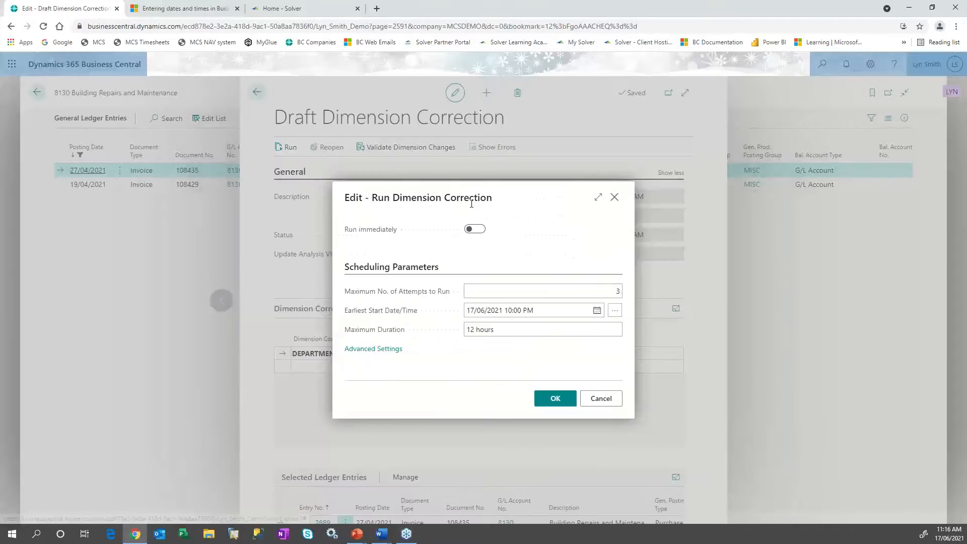
{"action": "left_click", "coordinate": [474, 229]}
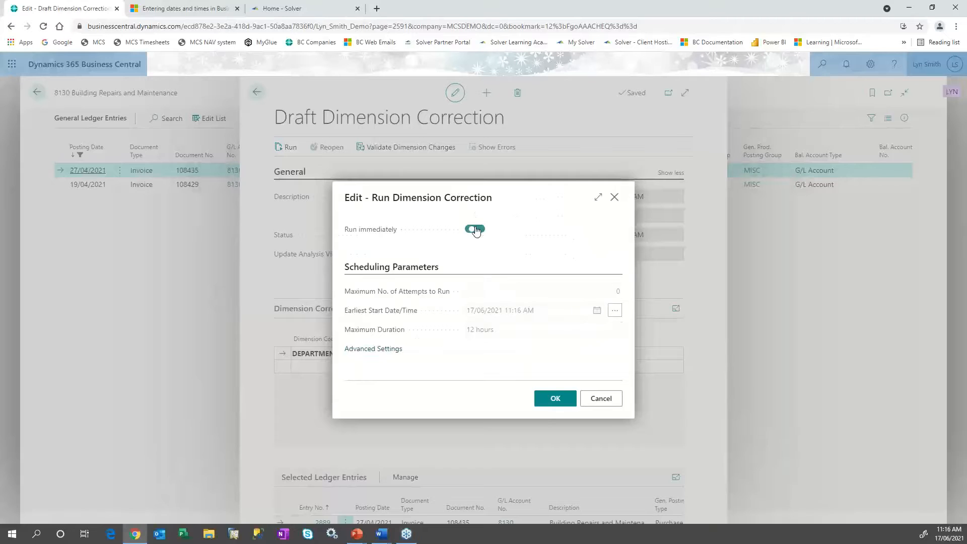
{"action": "left_click", "coordinate": [554, 399]}
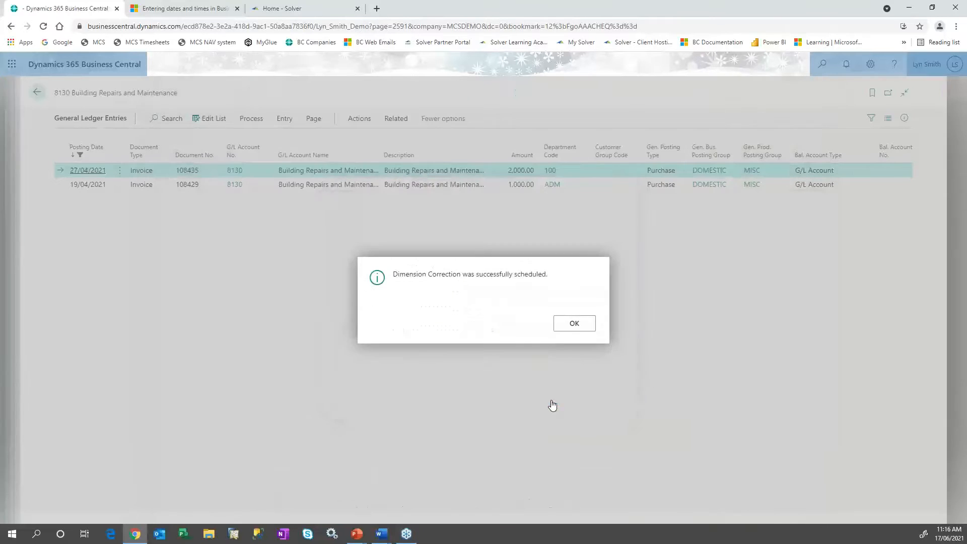
{"action": "left_click", "coordinate": [568, 323]}
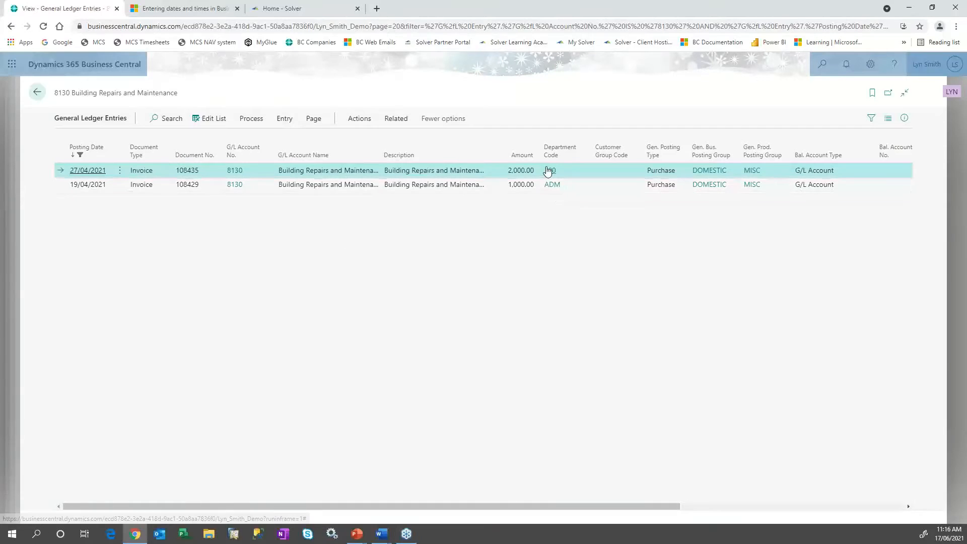
Step: Reopen the ledger entries for account 8130 to check the invoice's department code and return to the EXPENSES overview
{"action": "left_click", "coordinate": [34, 96]}
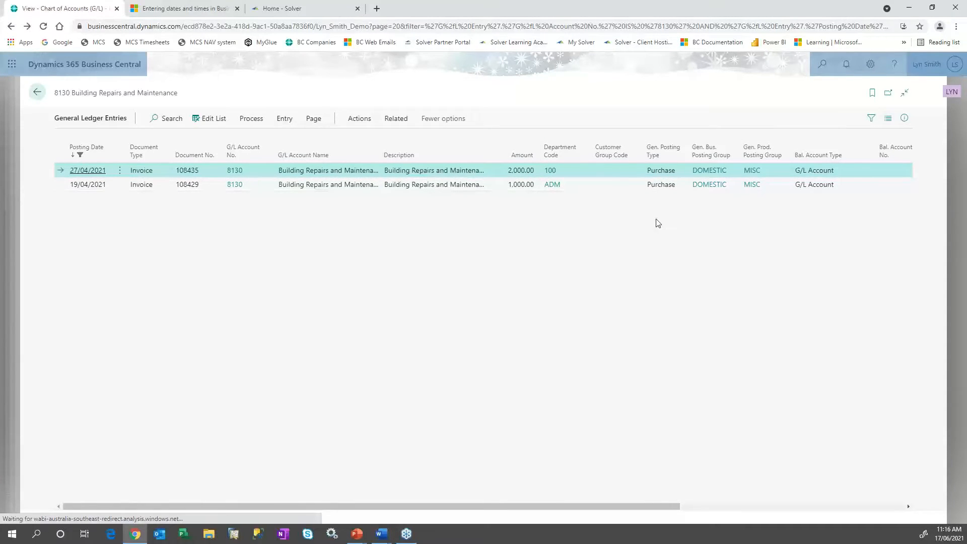
{"action": "left_click", "coordinate": [808, 167]}
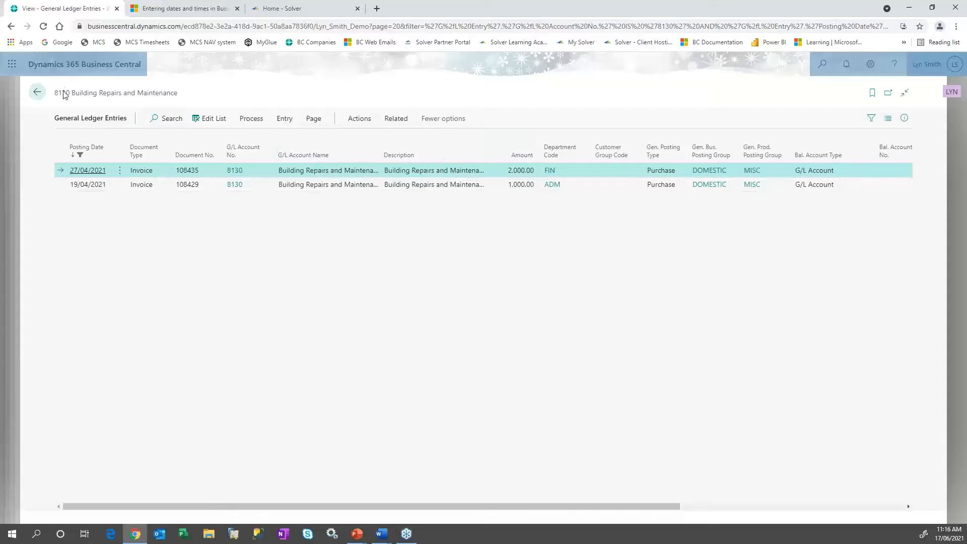
{"action": "left_click", "coordinate": [36, 95]}
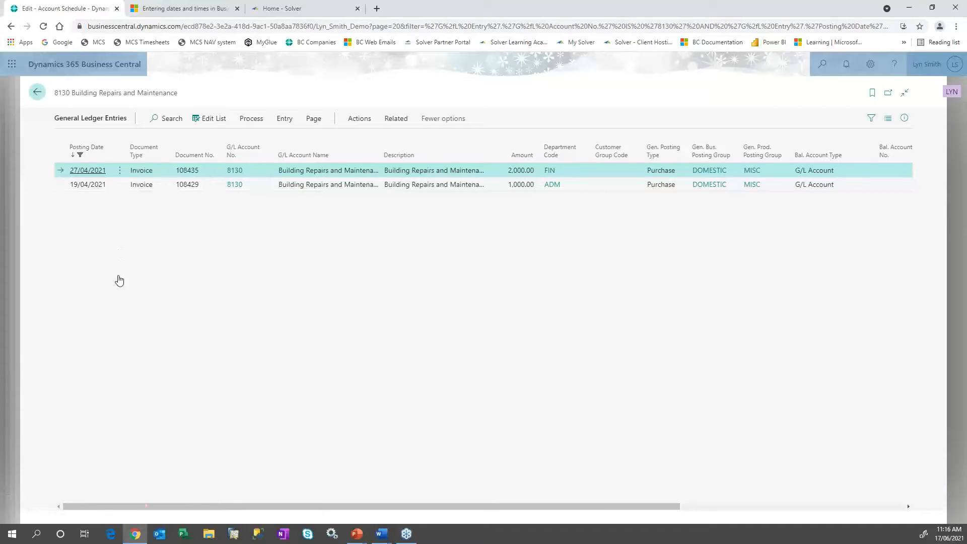
{"action": "left_click", "coordinate": [42, 92]}
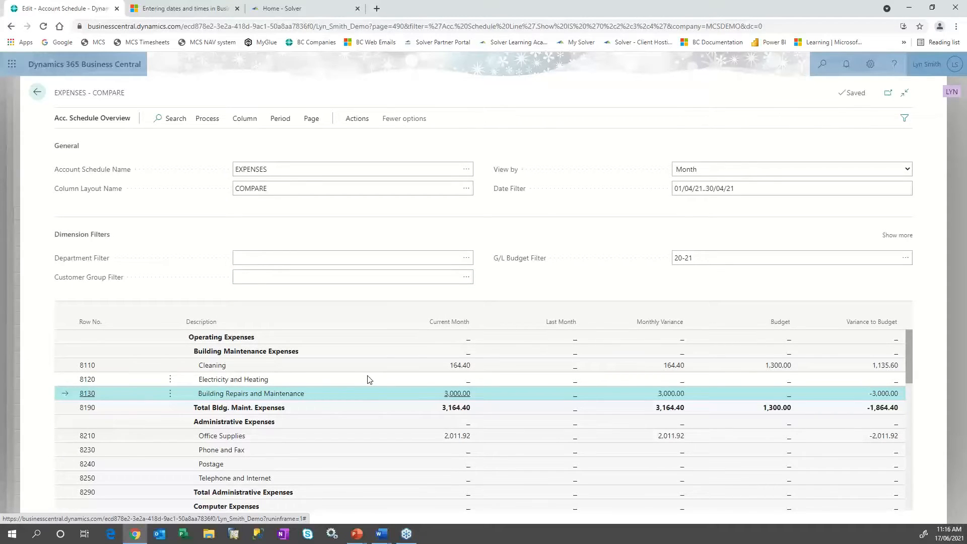
Step: Look over the remaining expense rows and close the overview and the account schedules list
{"action": "scroll", "coordinate": [367, 379], "scroll_direction": "down", "scroll_amount": 3}
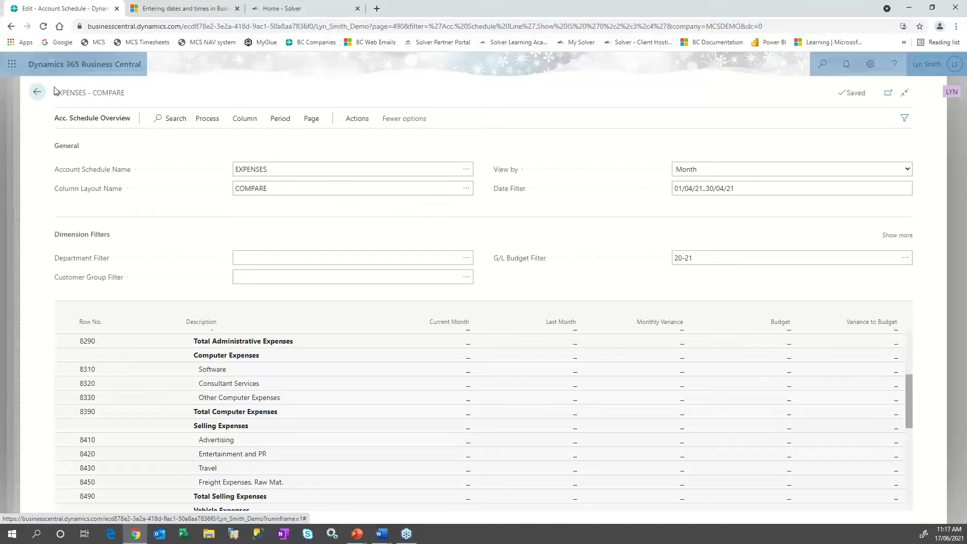
{"action": "left_click", "coordinate": [38, 100]}
{"action": "left_click", "coordinate": [36, 99]}
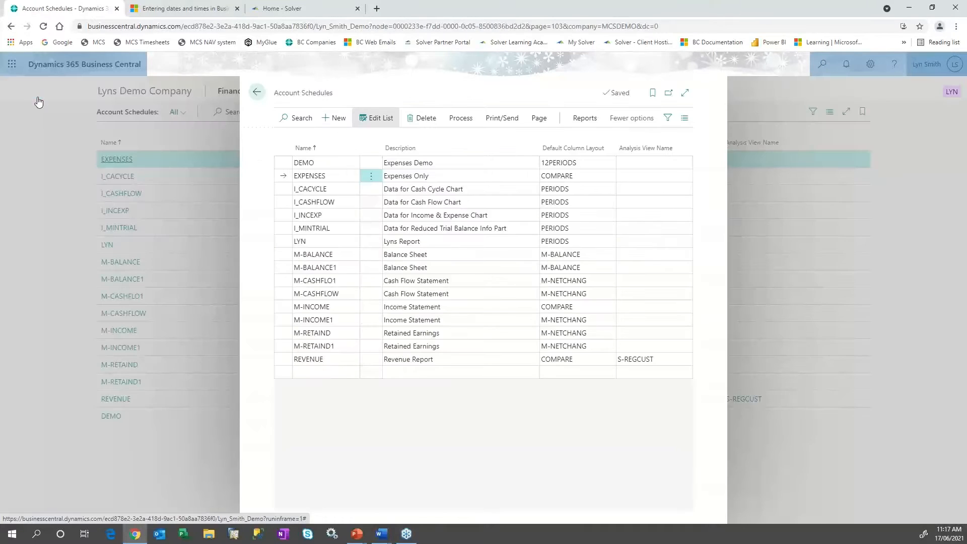
{"action": "left_click", "coordinate": [256, 93]}
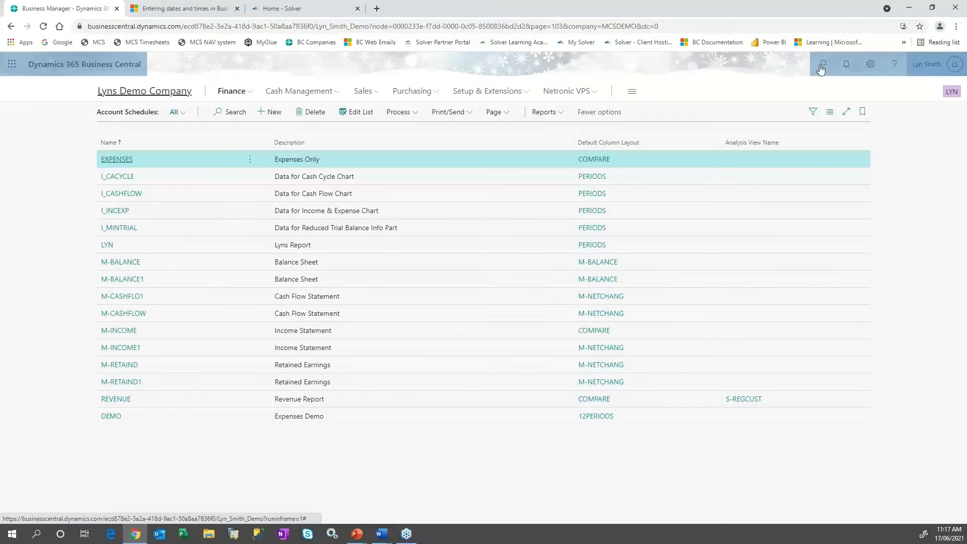
Step: Search for "Ana" to find the Analysis Views list and open the SALESDEPT analysis view card
{"action": "left_click", "coordinate": [821, 64]}
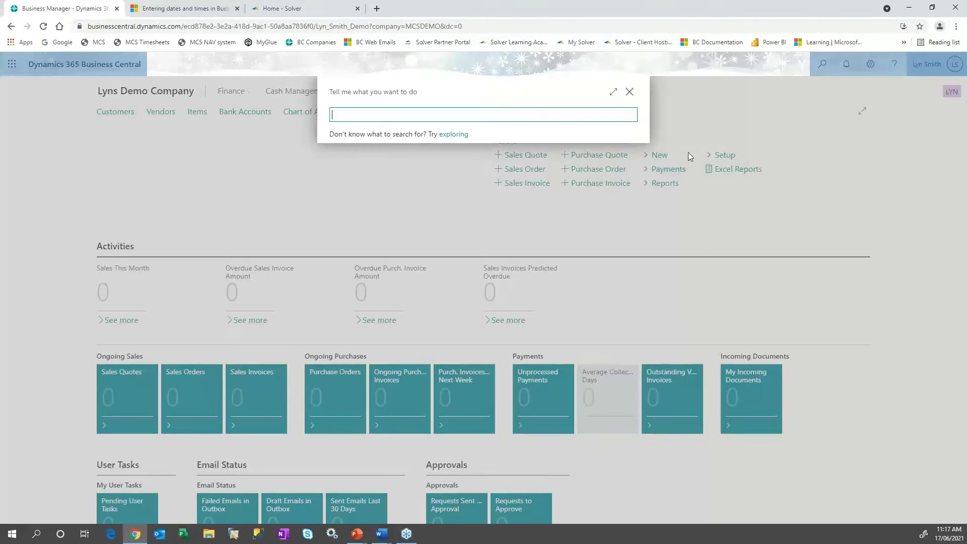
{"action": "type", "text": "Ana"}
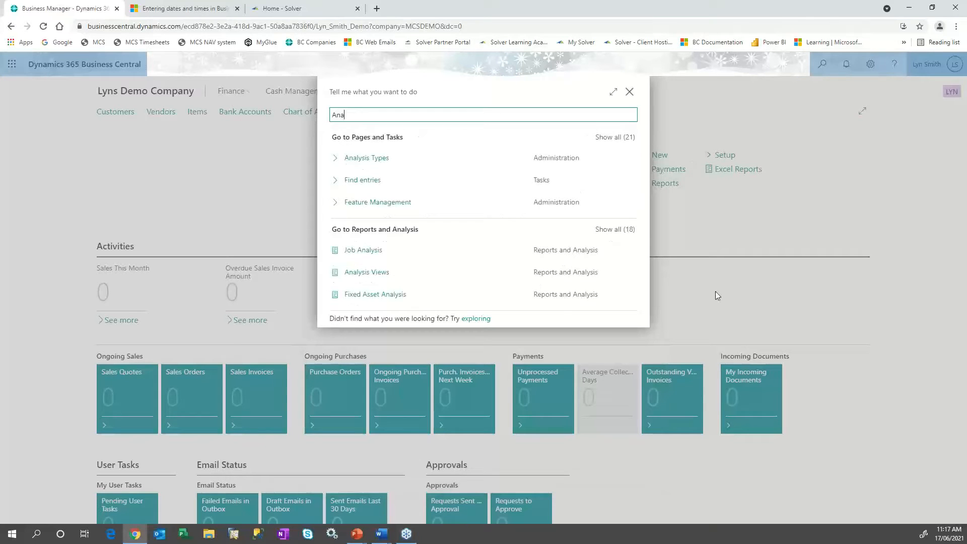
{"action": "left_click", "coordinate": [385, 274]}
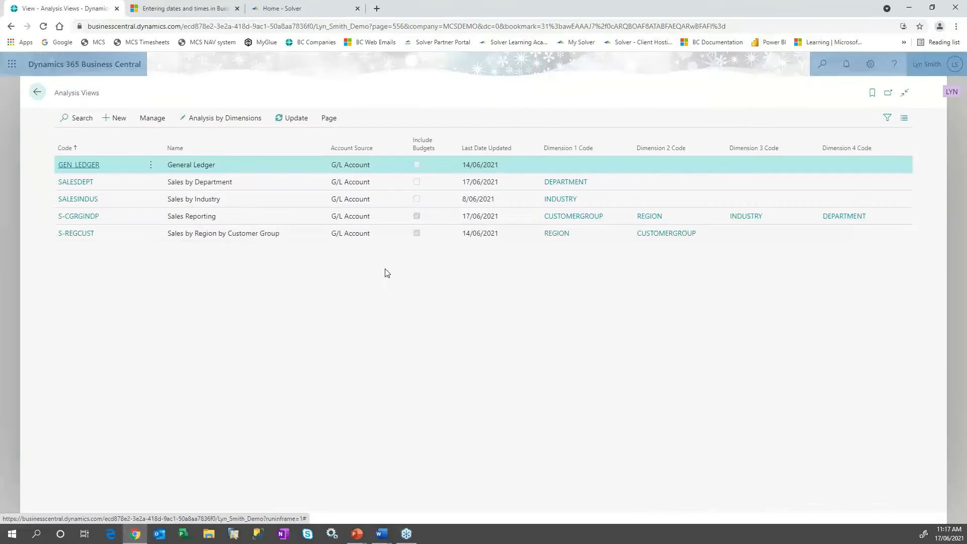
{"action": "left_click", "coordinate": [242, 187]}
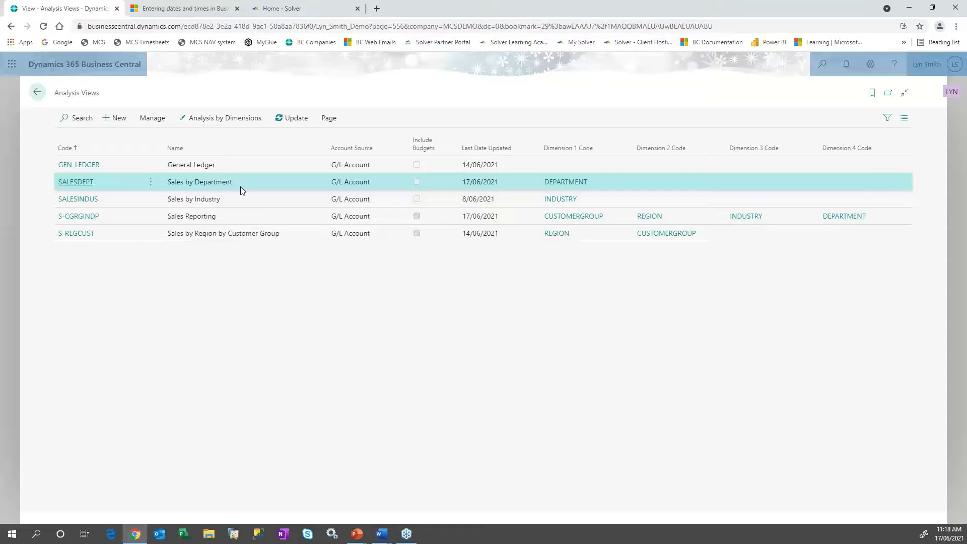
{"action": "left_click", "coordinate": [77, 183]}
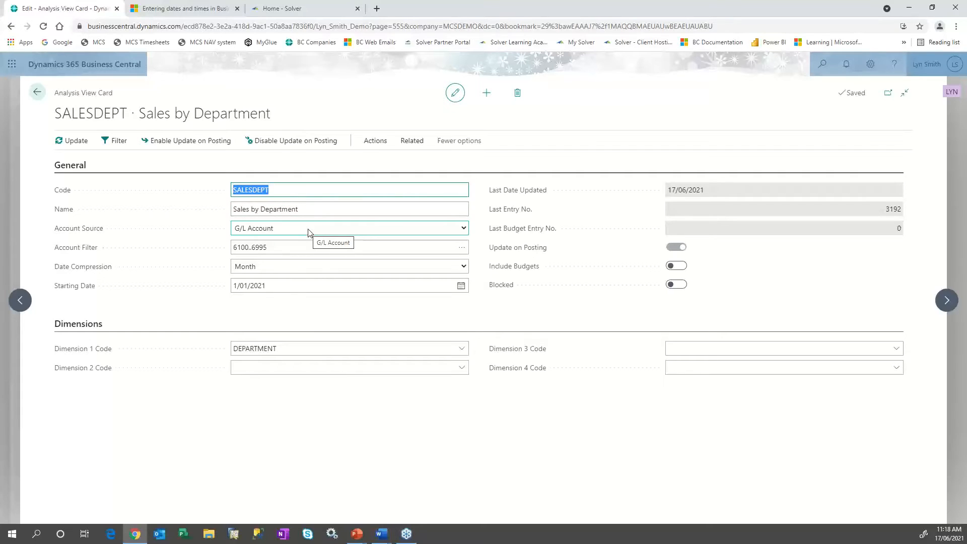
Step: Look up the account filter's G/L accounts, search them for "income", and review the revenue range without changing the filter
{"action": "left_click", "coordinate": [307, 248]}
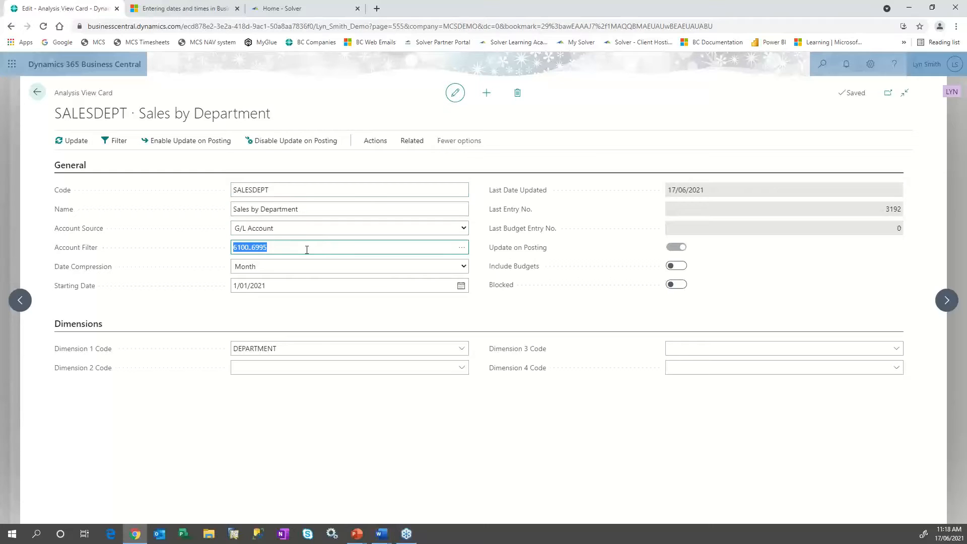
{"action": "left_click", "coordinate": [458, 249]}
{"action": "left_click_drag", "start_coordinate": [457, 248], "coordinate": [273, 248]}
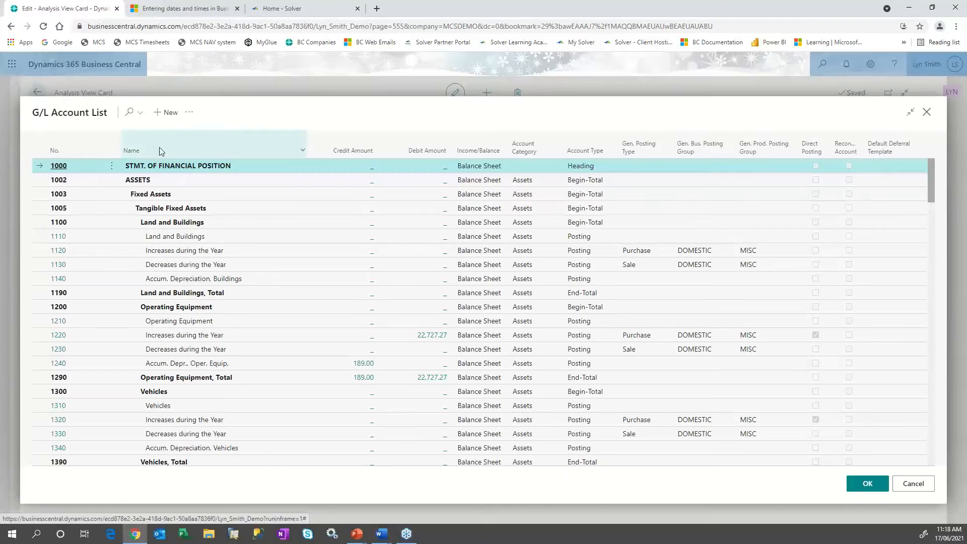
{"action": "left_click", "coordinate": [130, 113]}
{"action": "type", "text": "inc"}
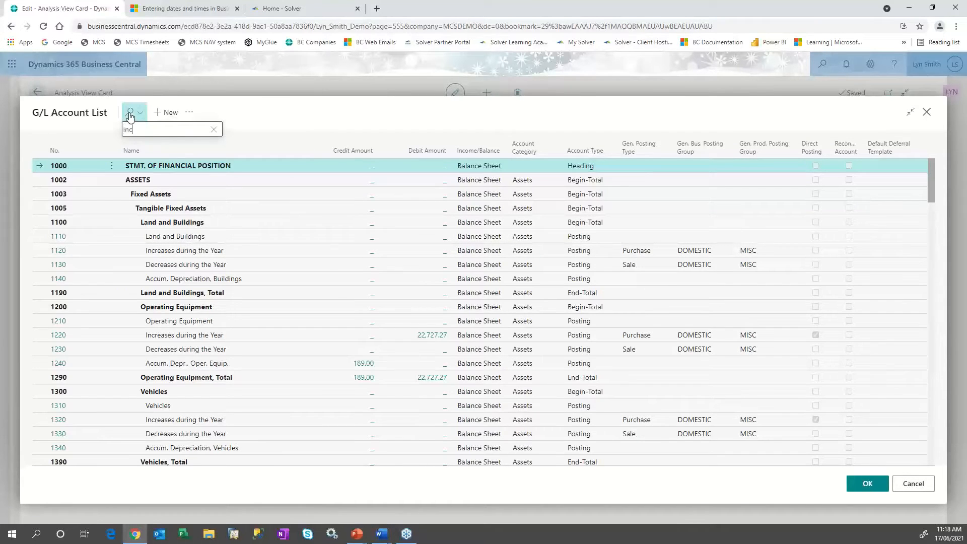
{"action": "type", "text": "ome"}
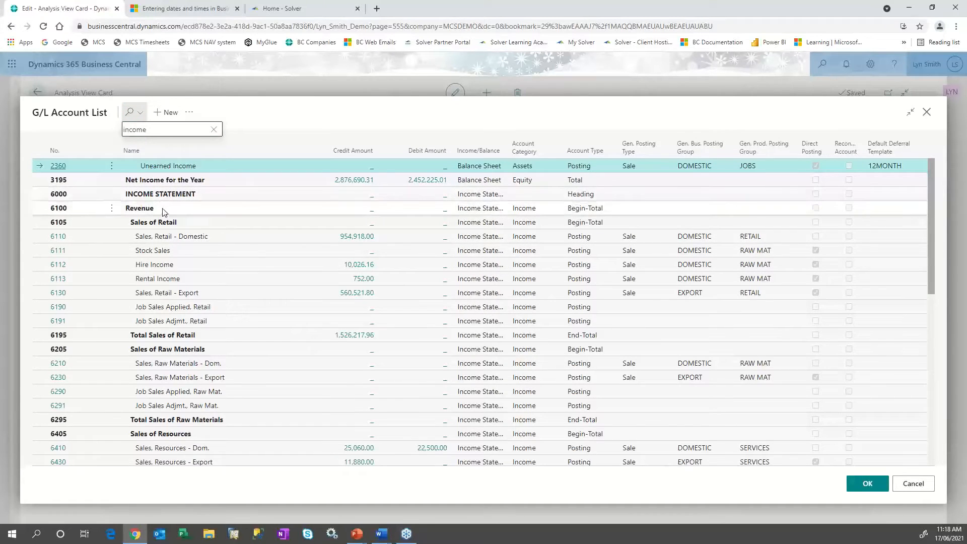
{"action": "scroll", "coordinate": [168, 370], "scroll_direction": "down", "scroll_amount": 5}
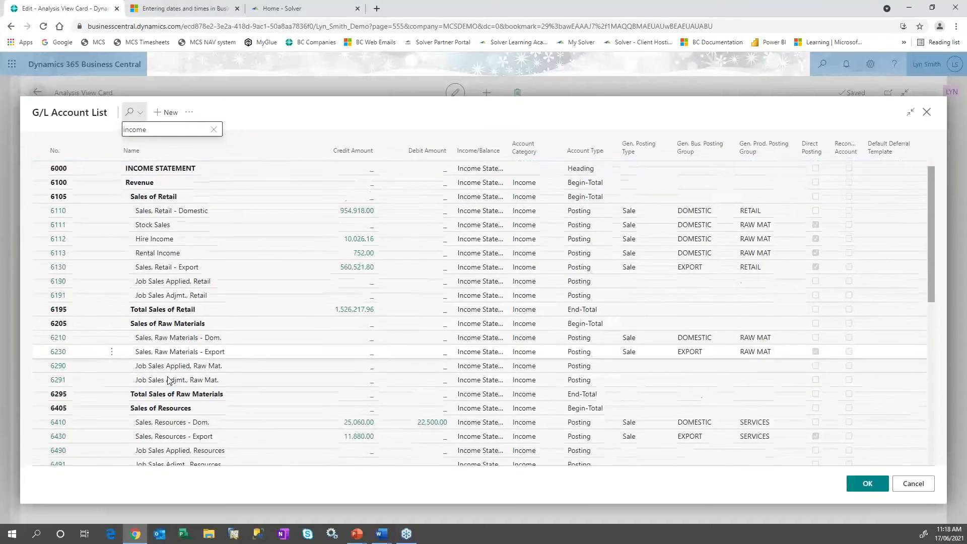
{"action": "scroll", "coordinate": [167, 380], "scroll_direction": "down", "scroll_amount": 4}
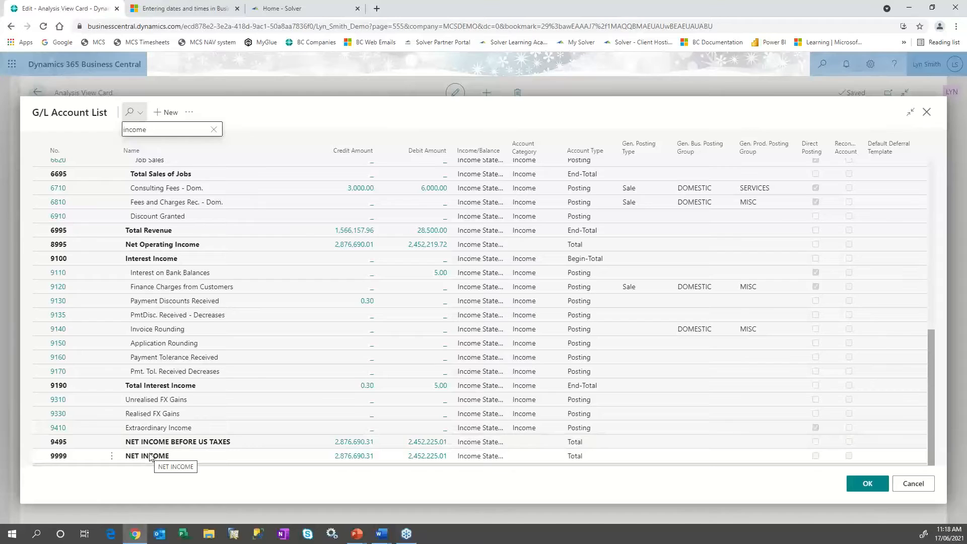
{"action": "left_click", "coordinate": [883, 484]}
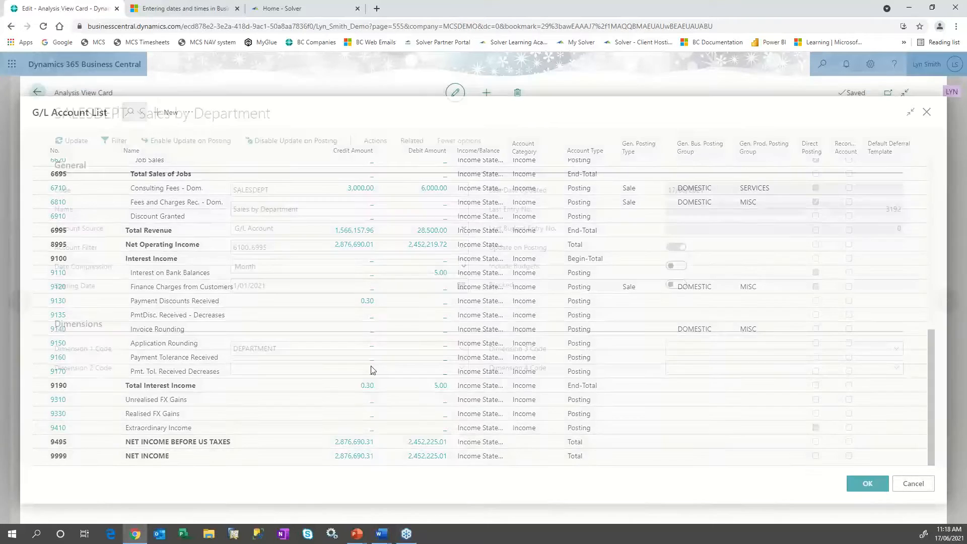
Step: Review the available date compression options and the starting date, leaving date compression at Month
{"action": "left_click", "coordinate": [272, 248]}
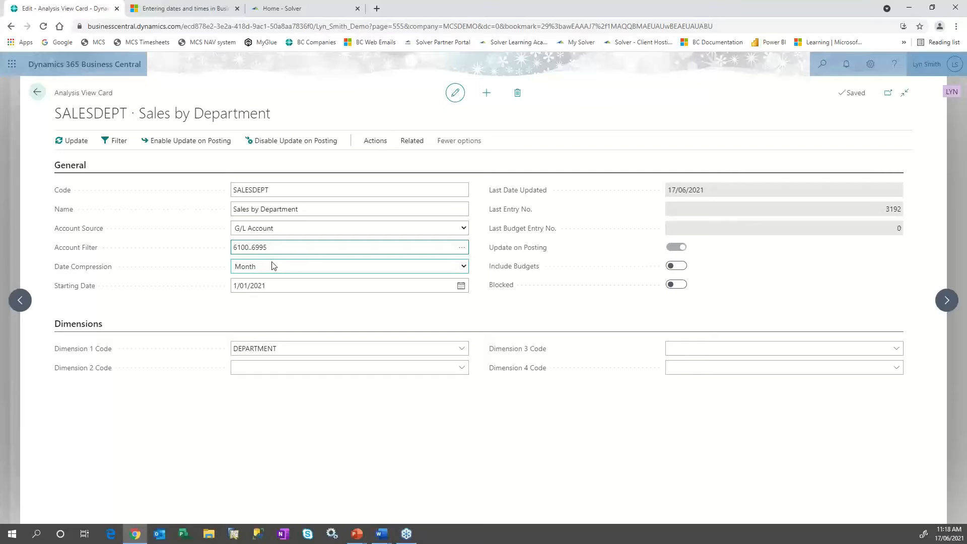
{"action": "left_click", "coordinate": [273, 267]}
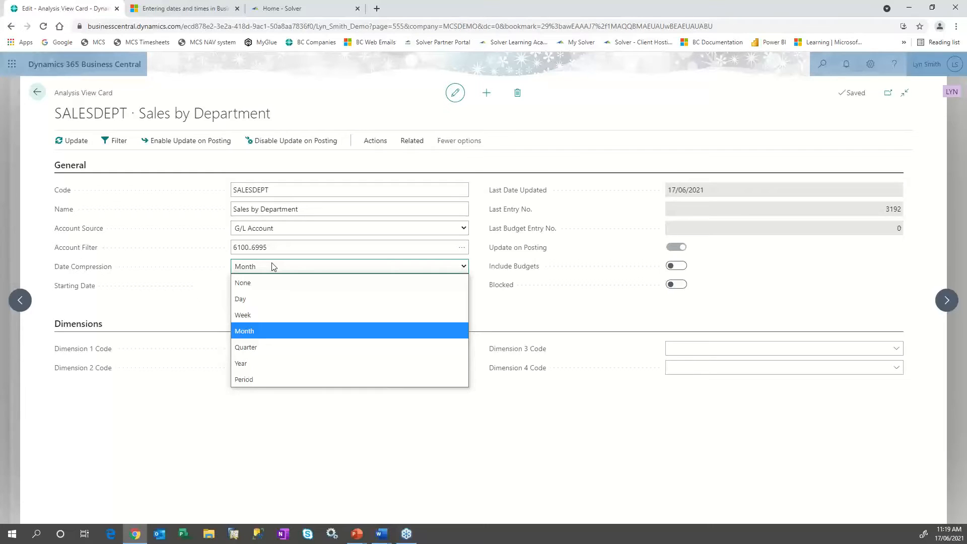
{"action": "left_click", "coordinate": [274, 266]}
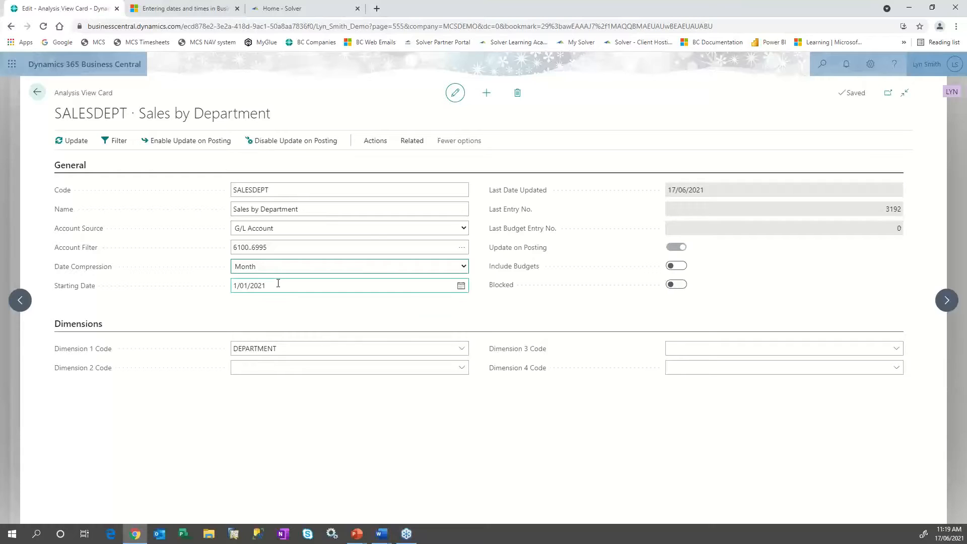
{"action": "left_click", "coordinate": [278, 285]}
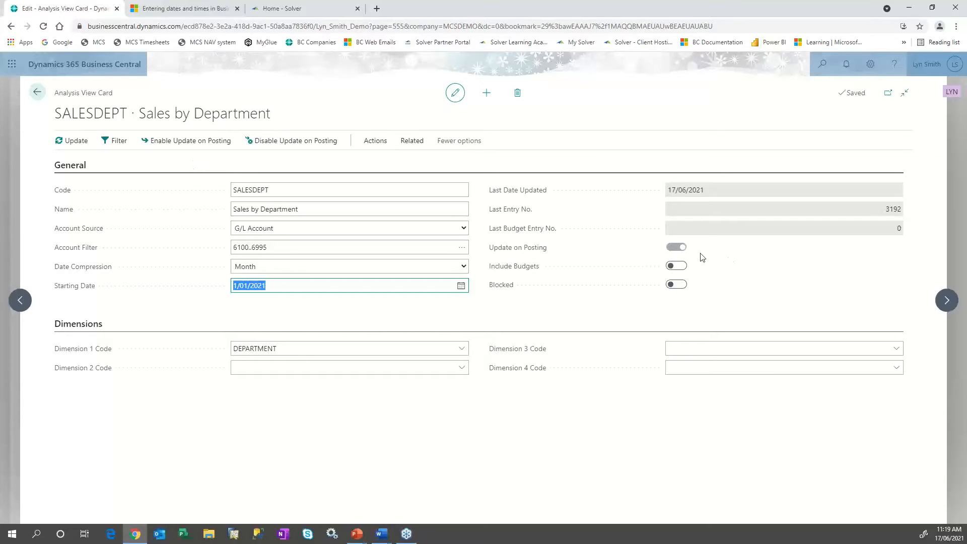
Step: Disable update on posting for the SALESDEPT analysis view and re-enable it, accepting the immediate update
{"action": "left_click", "coordinate": [313, 145]}
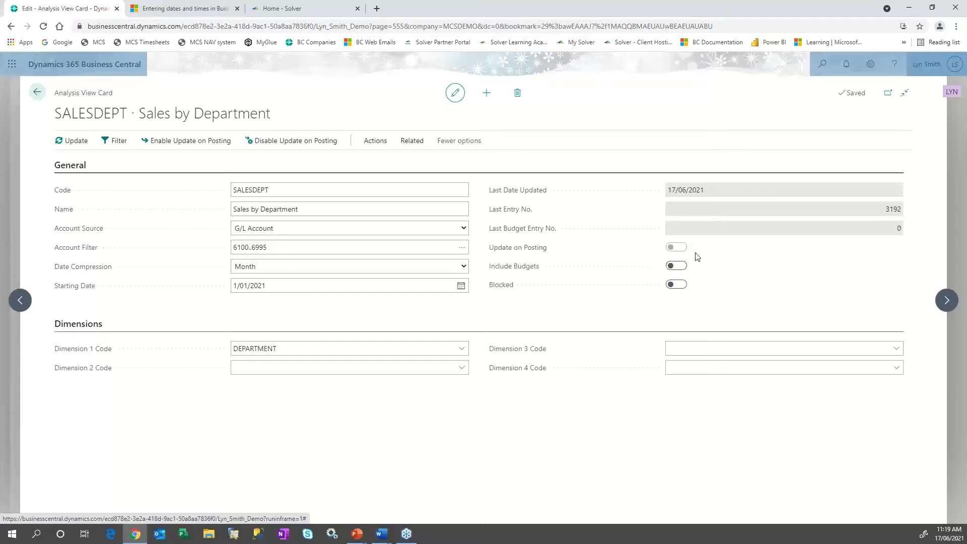
{"action": "left_click", "coordinate": [201, 142]}
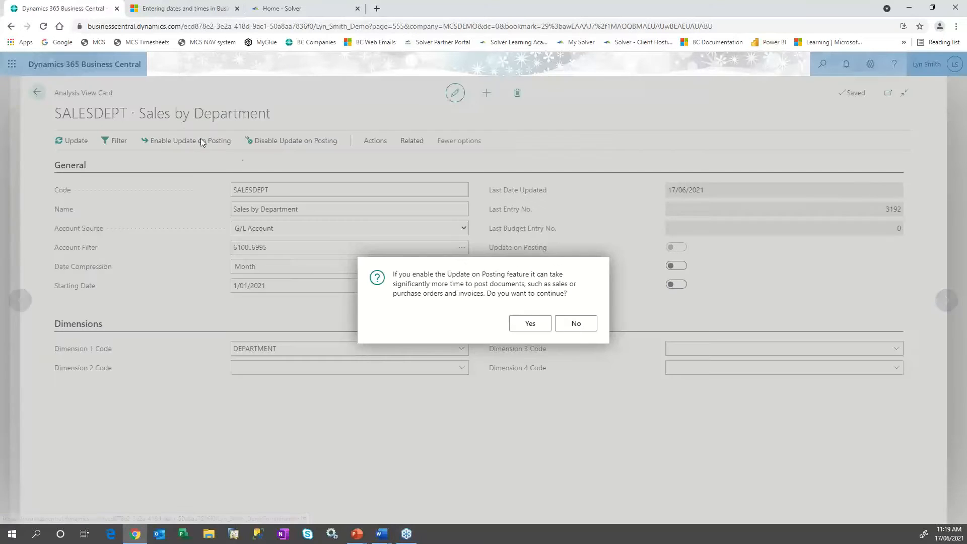
{"action": "left_click", "coordinate": [529, 323]}
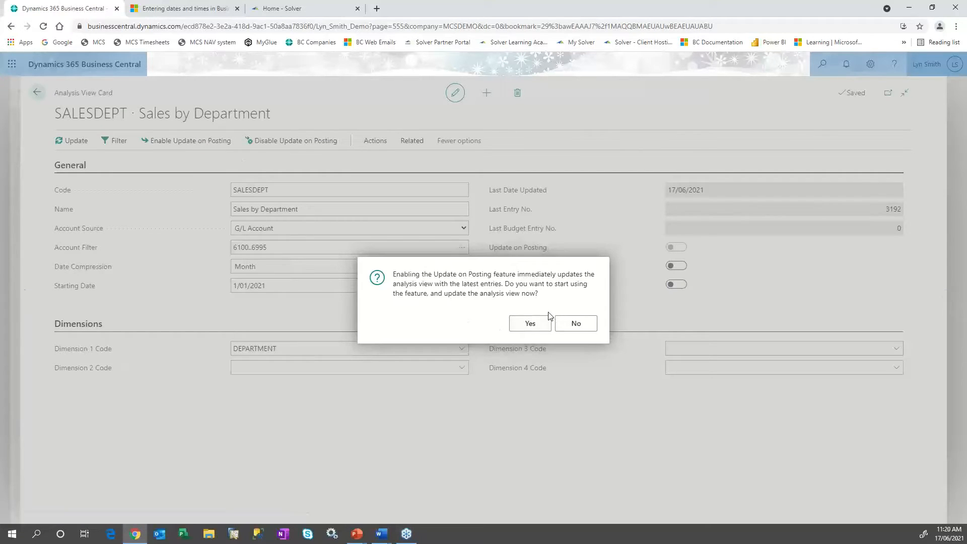
{"action": "left_click", "coordinate": [530, 325]}
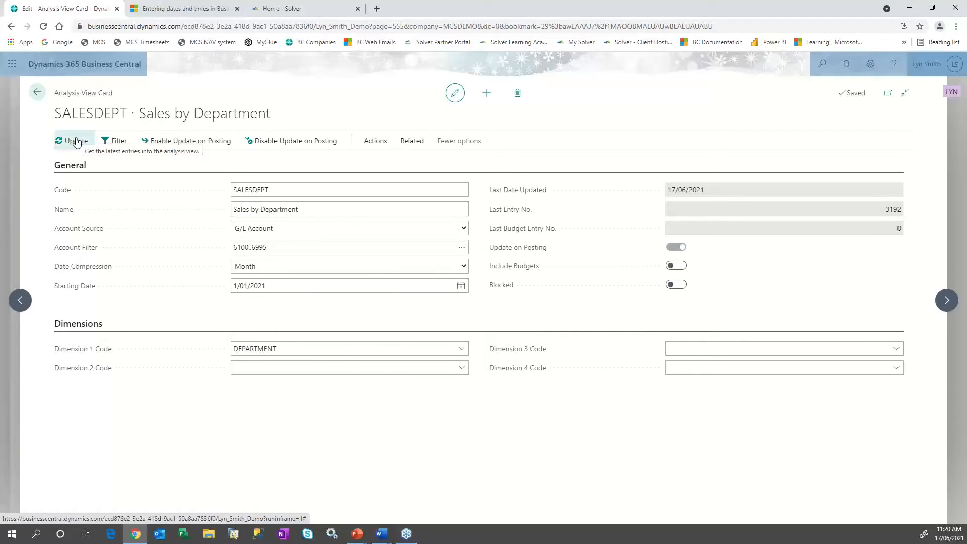
Step: Open Analysis by Dimensions for the SALESDEPT analysis view and set the date filter to 01/01/21..31/12/21
{"action": "left_click", "coordinate": [38, 92]}
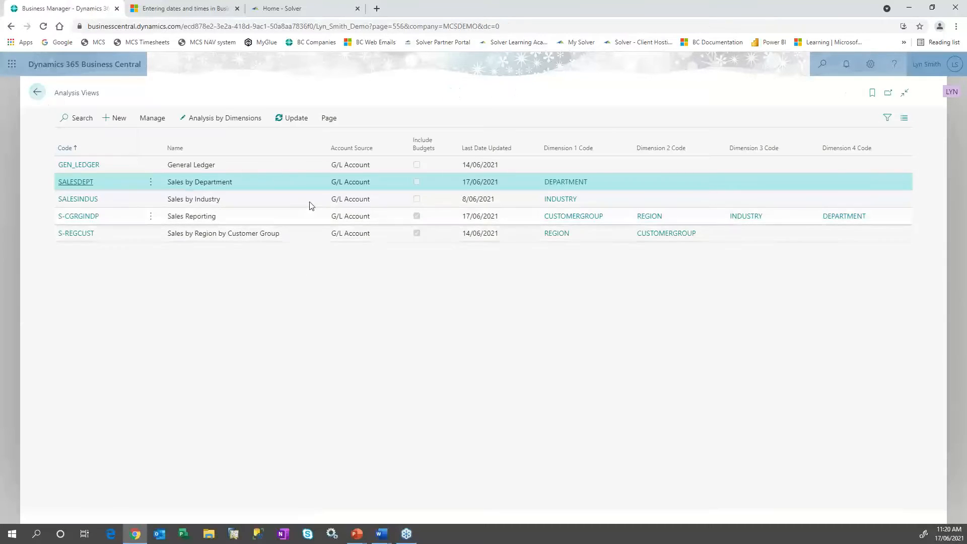
{"action": "left_click", "coordinate": [226, 121]}
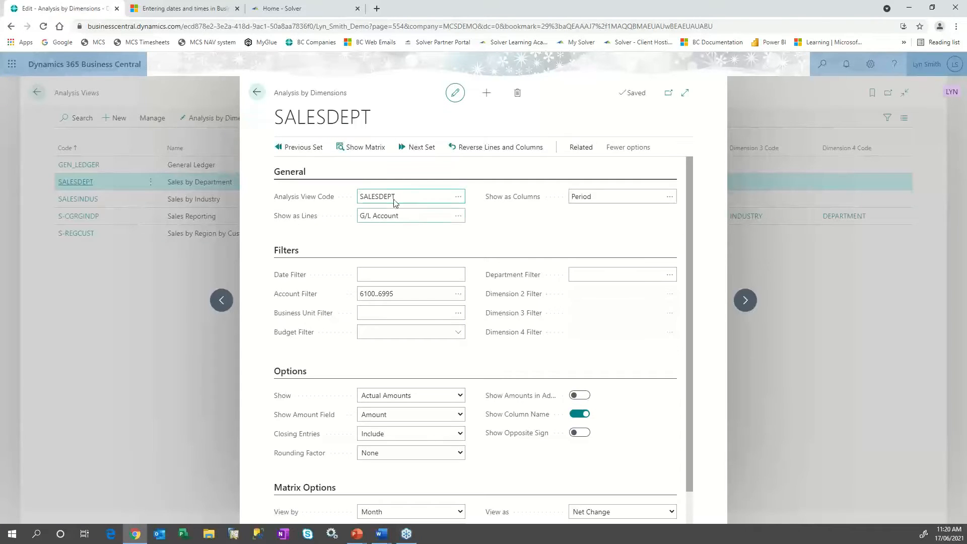
{"action": "left_click", "coordinate": [394, 274]}
{"action": "type", "text": "0101"}
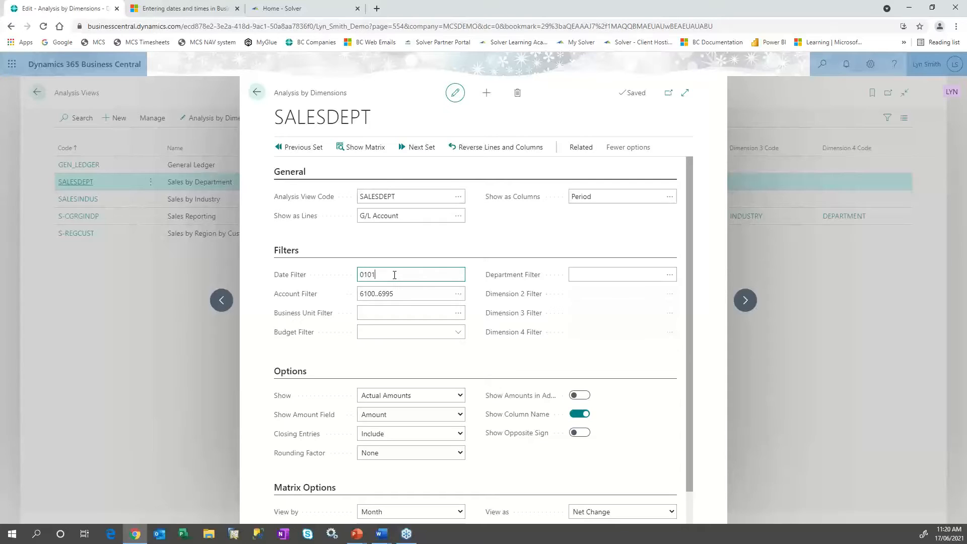
{"action": "type", "text": "21..311221"}
{"action": "key", "text": "Tab"}
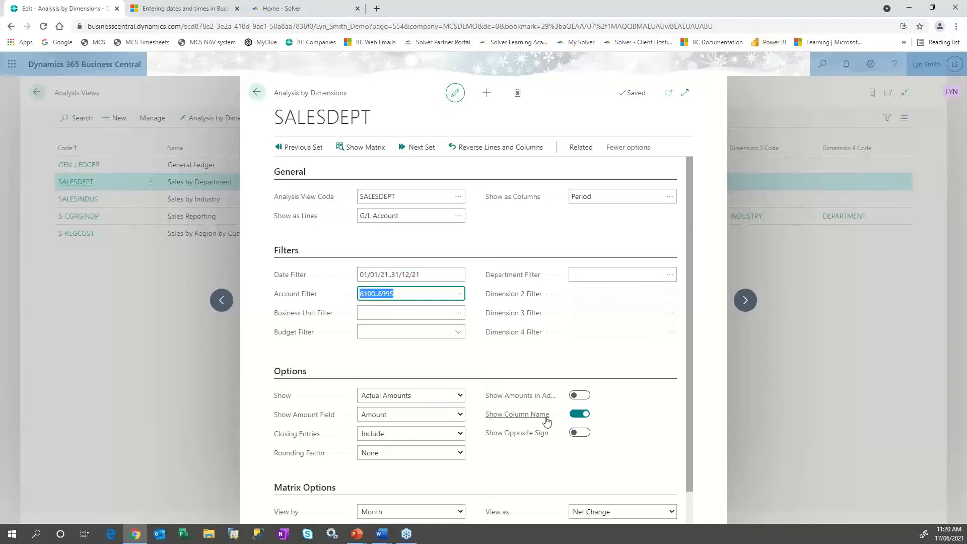
Step: Show the SALESDEPT matrix with G/L accounts by month and review the revenue accounts
{"action": "mouse_move", "coordinate": [547, 421]}
{"action": "scroll", "coordinate": [599, 410], "scroll_direction": "down", "scroll_amount": 1}
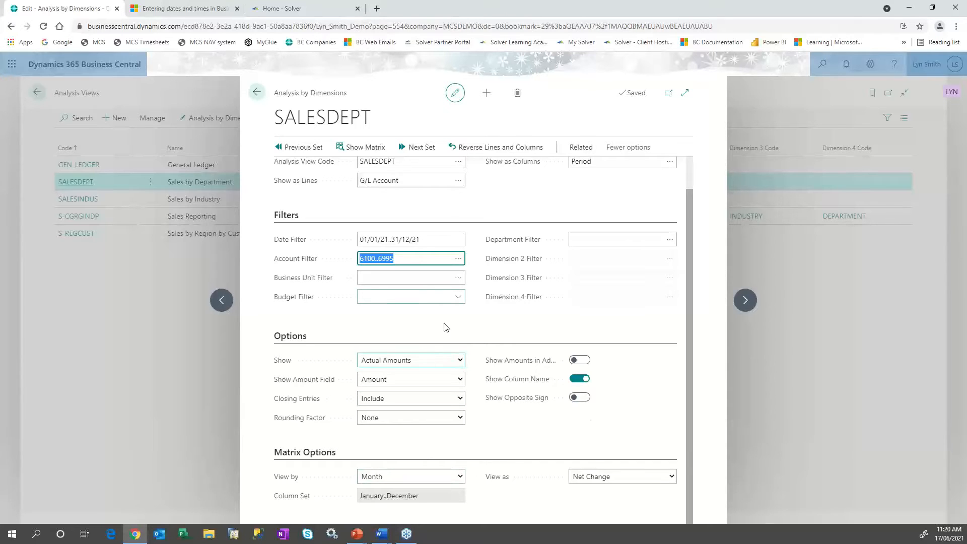
{"action": "left_click", "coordinate": [362, 152]}
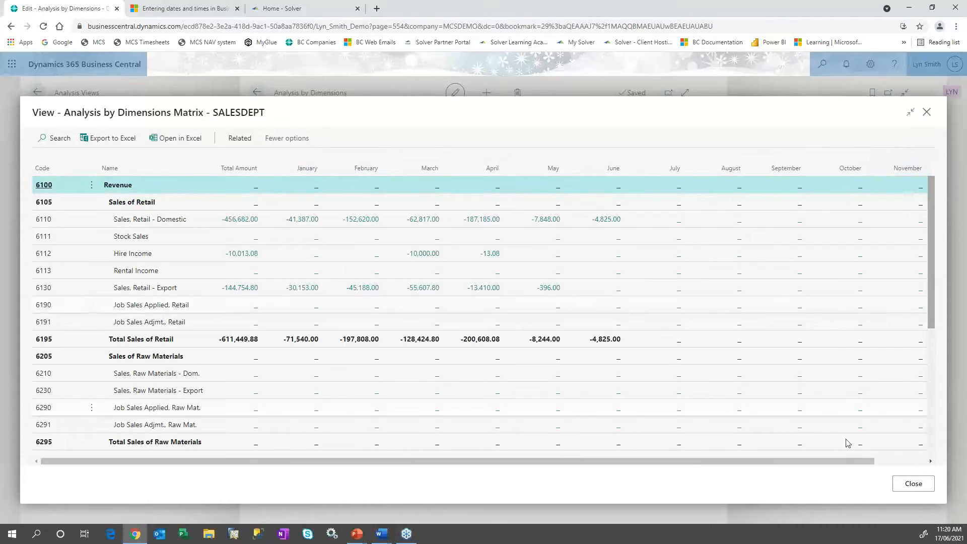
{"action": "left_click", "coordinate": [906, 461]}
{"action": "left_click_drag", "start_coordinate": [794, 462], "coordinate": [530, 459]}
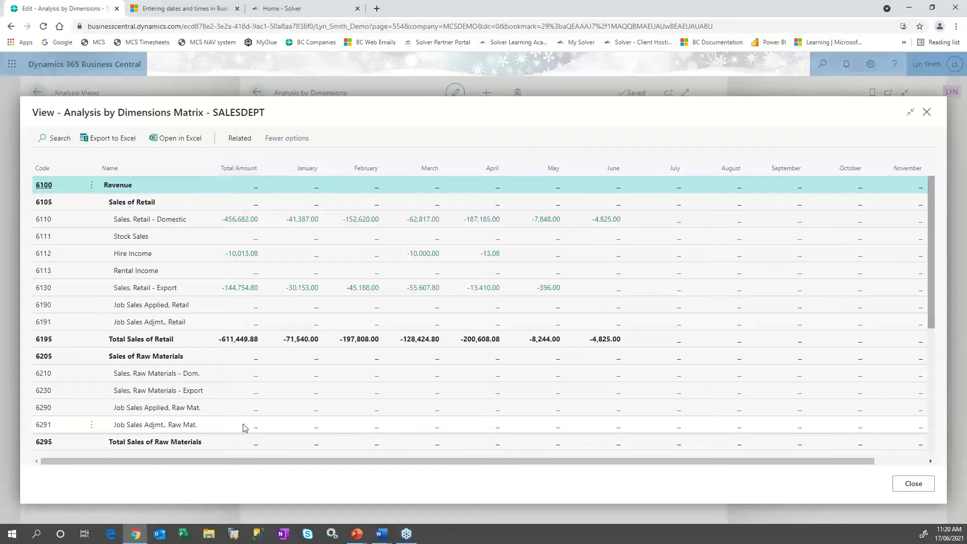
{"action": "scroll", "coordinate": [244, 428], "scroll_direction": "down", "scroll_amount": 3}
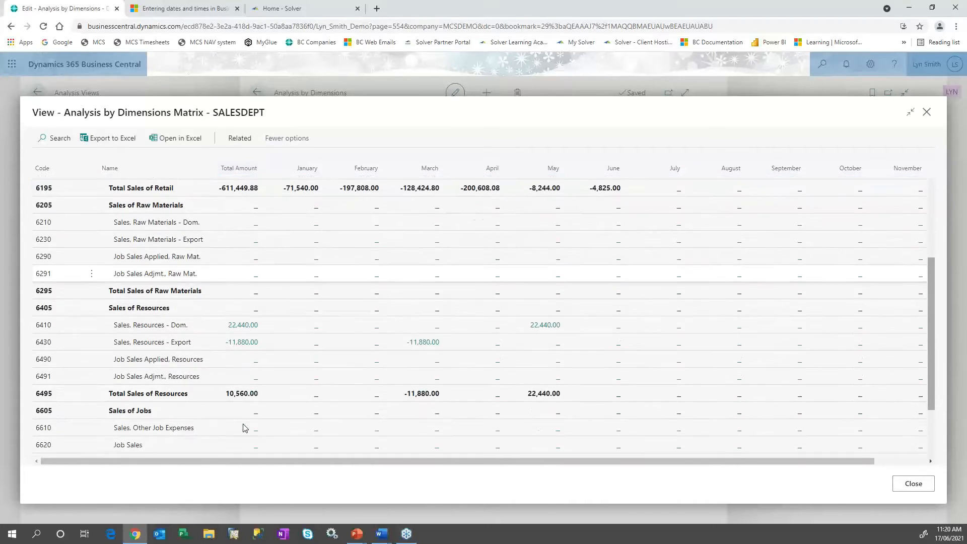
{"action": "scroll", "coordinate": [244, 428], "scroll_direction": "up", "scroll_amount": 2}
{"action": "scroll", "coordinate": [244, 428], "scroll_direction": "up", "scroll_amount": 1}
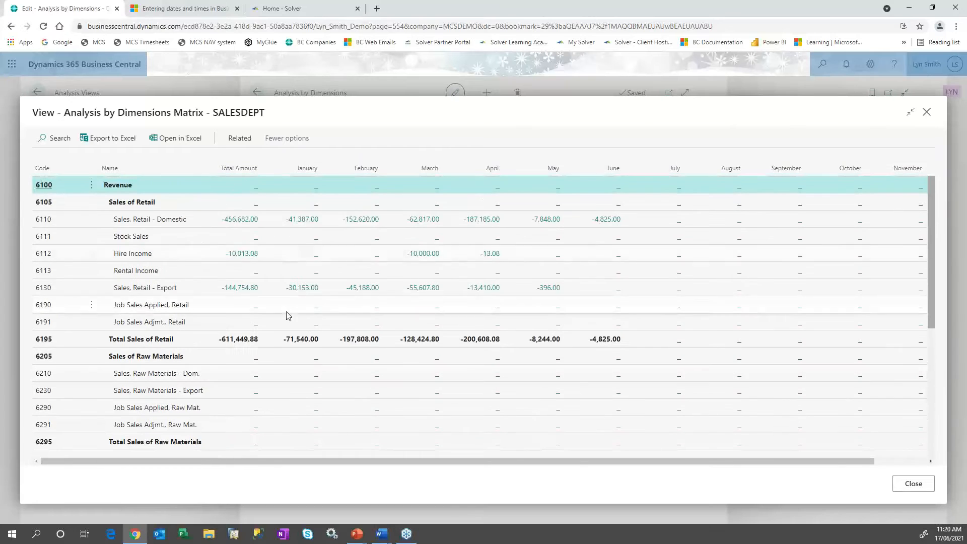
Step: Drill down from account 6110's January amount to its analysis view entries and general ledger entries, and close them and the matrix
{"action": "left_click", "coordinate": [306, 222]}
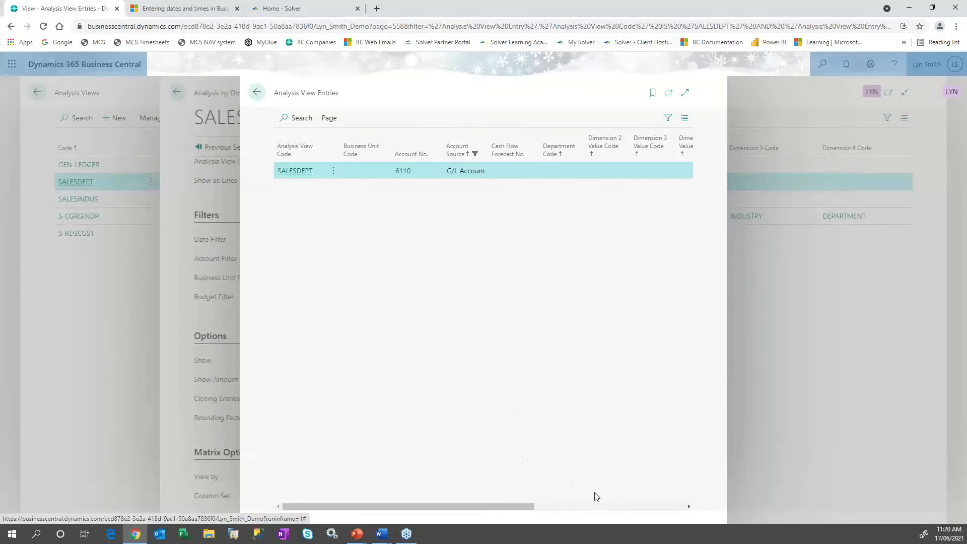
{"action": "left_click", "coordinate": [596, 509]}
{"action": "left_click", "coordinate": [511, 170]}
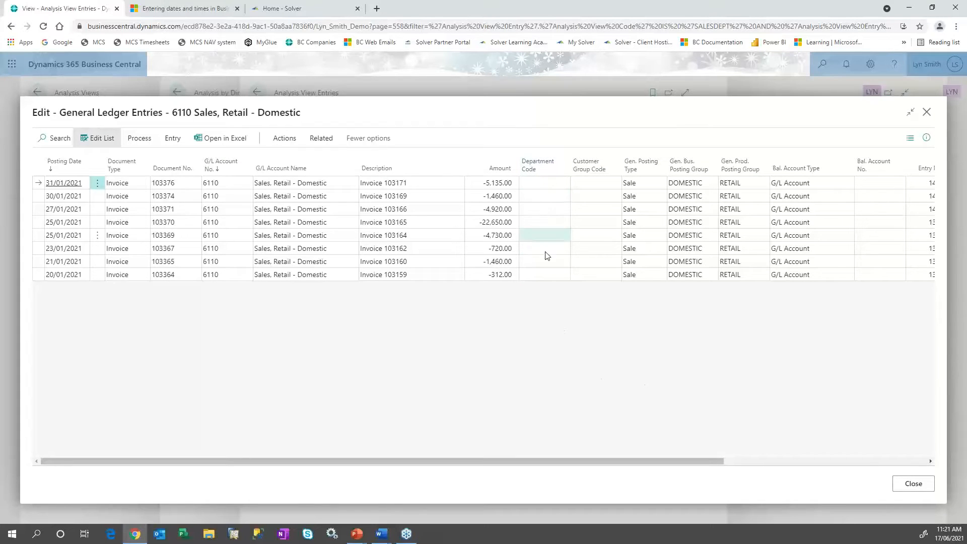
{"action": "left_click", "coordinate": [915, 484]}
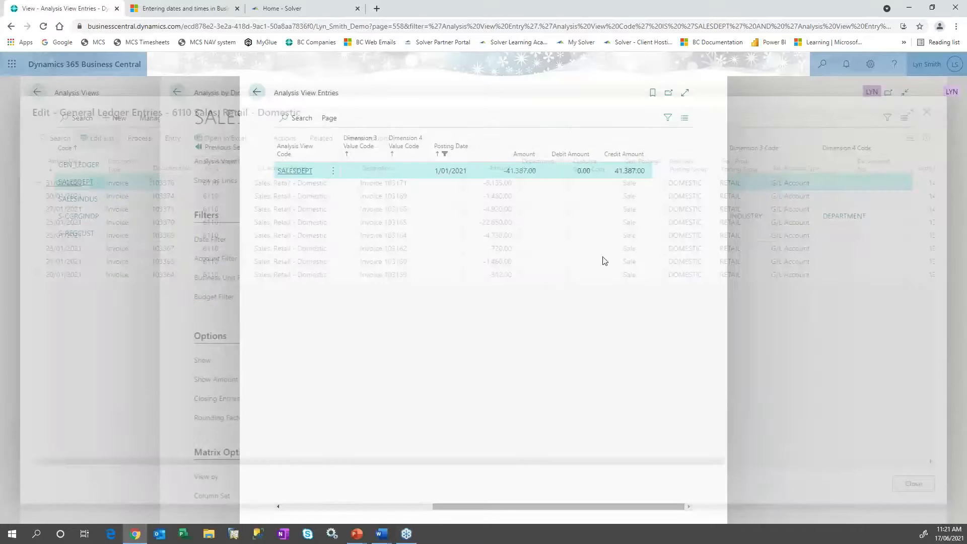
{"action": "left_click", "coordinate": [255, 95]}
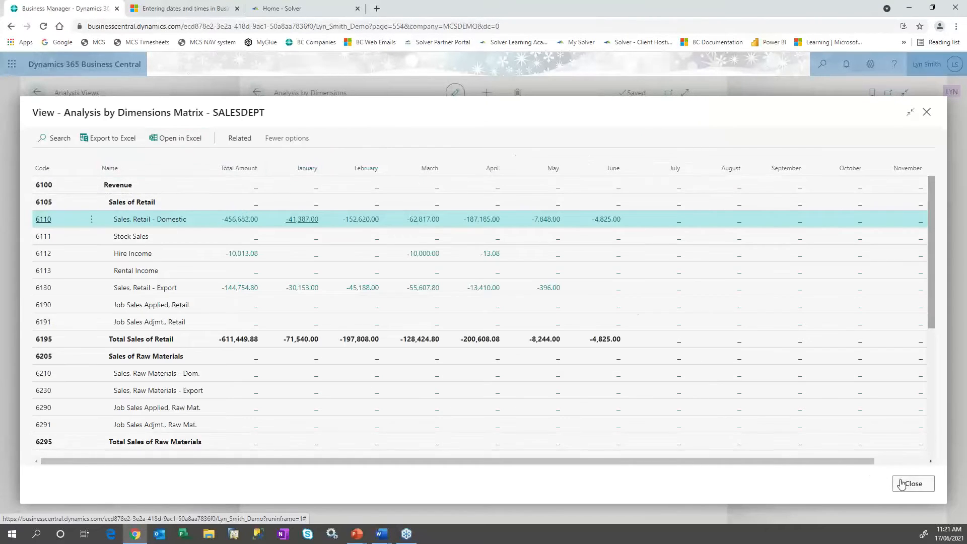
{"action": "key", "text": "Escape"}
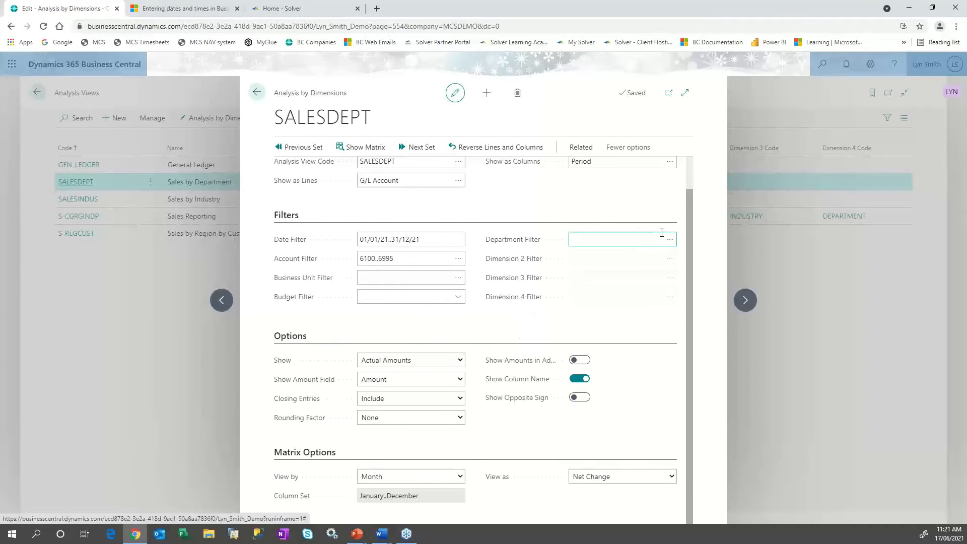
Step: Look up the dimension values available for the department filter, leaving the filter empty
{"action": "left_click", "coordinate": [672, 240]}
{"action": "left_click", "coordinate": [672, 240]}
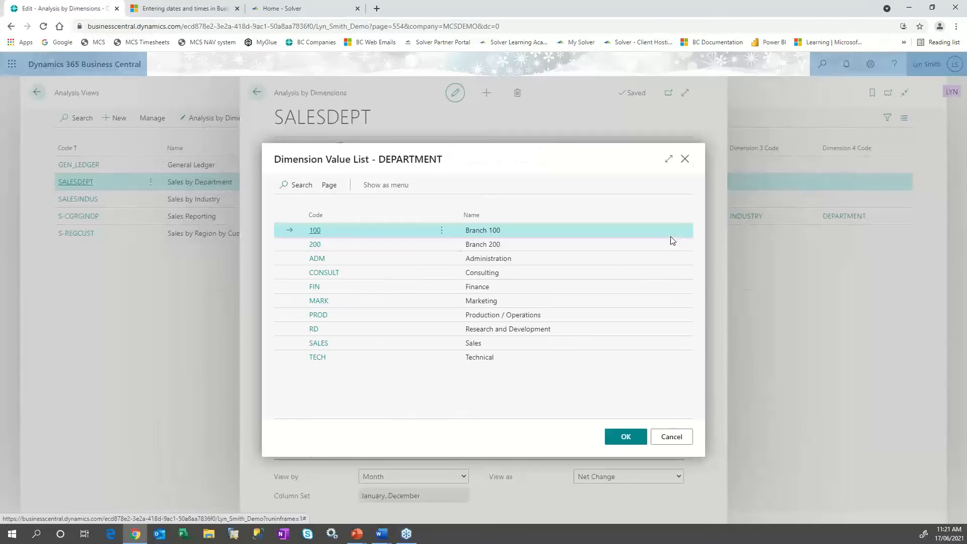
{"action": "left_click", "coordinate": [676, 436]}
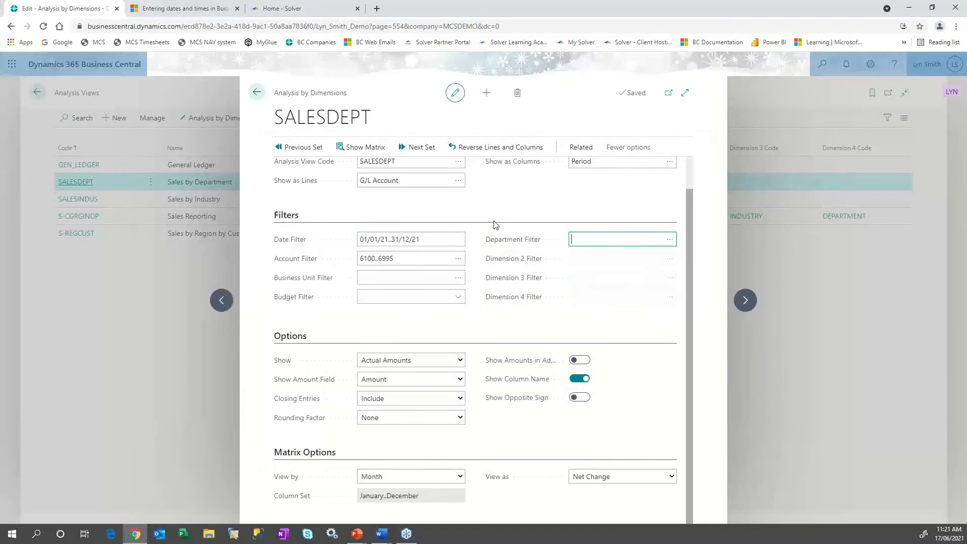
Step: Set the analysis lines to DEPARTMENT and review the resulting matrix by month
{"action": "scroll", "coordinate": [492, 211], "scroll_direction": "up", "scroll_amount": 1}
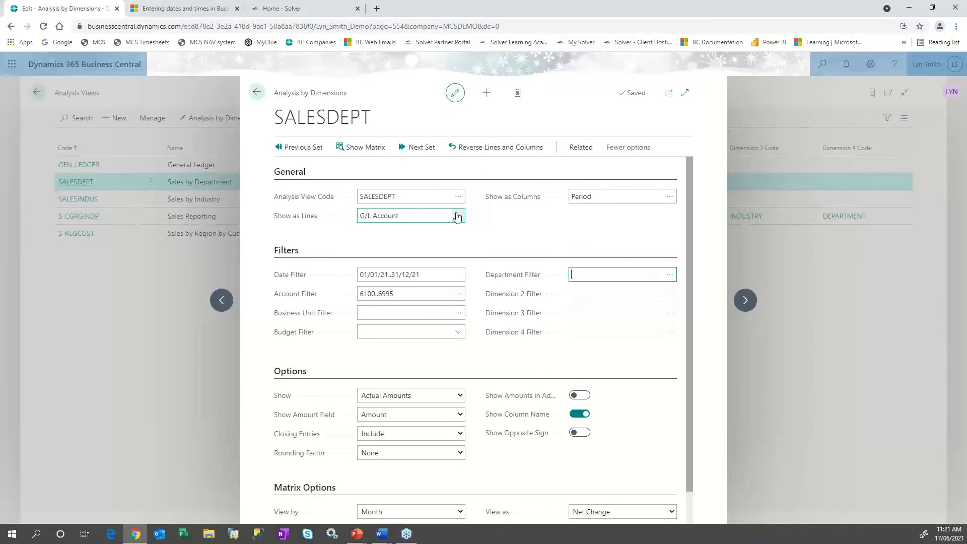
{"action": "left_click", "coordinate": [457, 216]}
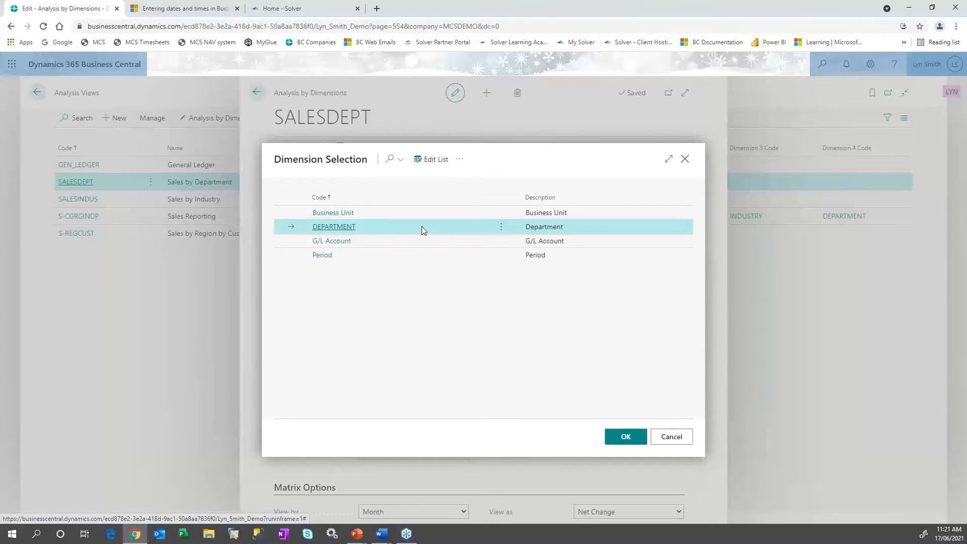
{"action": "left_click", "coordinate": [624, 436]}
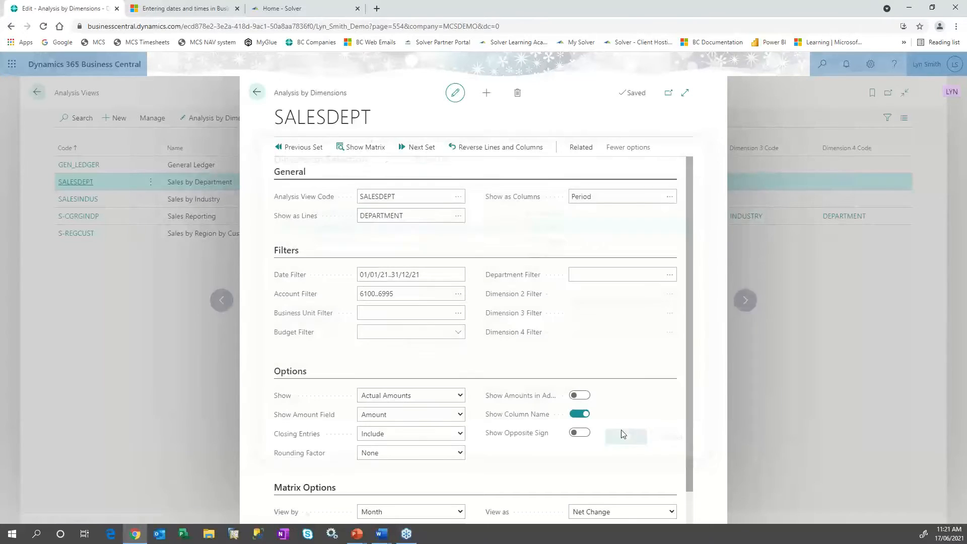
{"action": "left_click", "coordinate": [373, 151]}
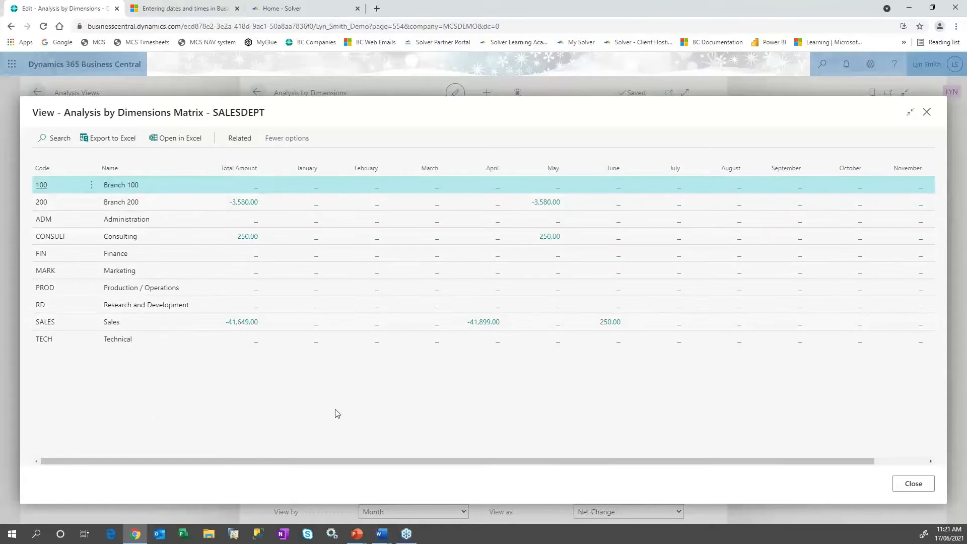
{"action": "left_click", "coordinate": [916, 484]}
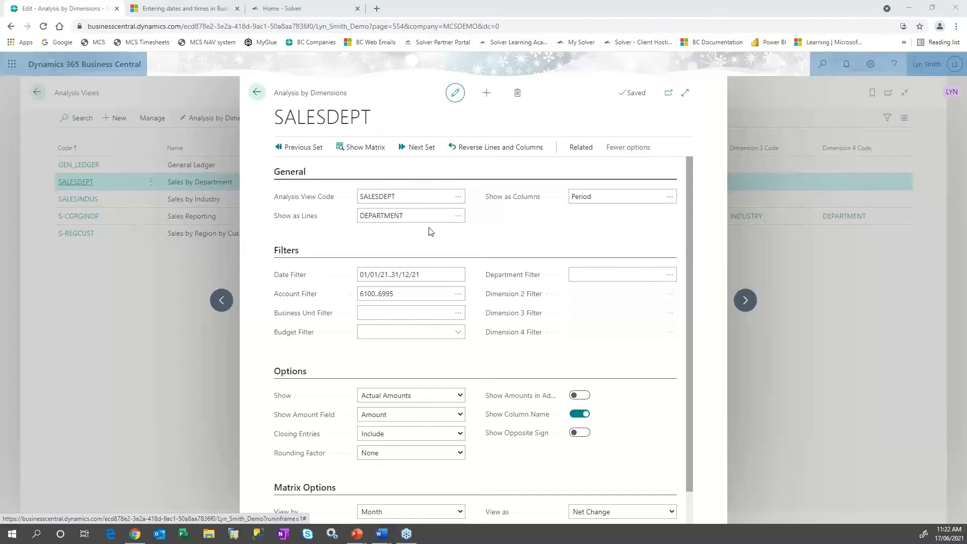
Step: Glance at the Account Schedules & Analysis Views slide, and close the analysis pages to return to the Business Manager home page
{"action": "key", "text": "alt+Tab"}
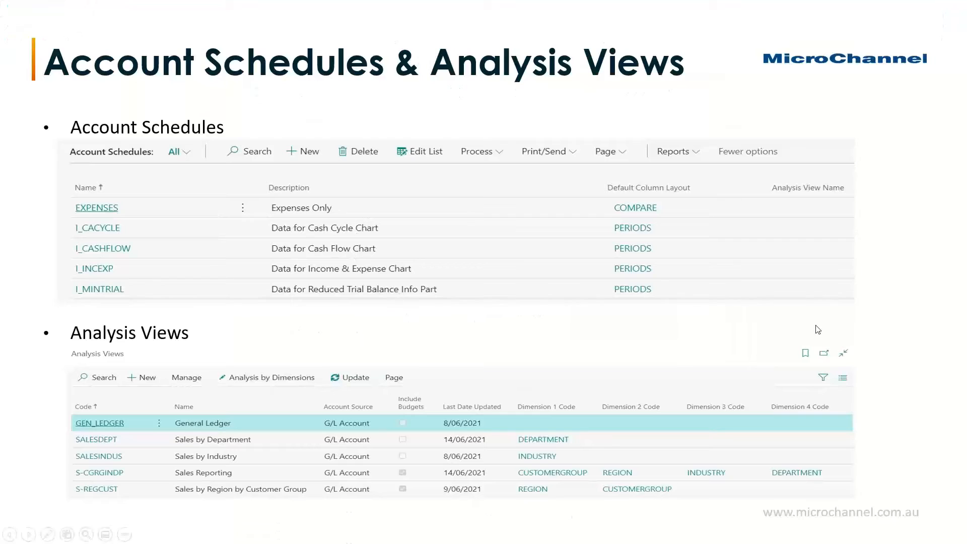
{"action": "left_click", "coordinate": [901, 323]}
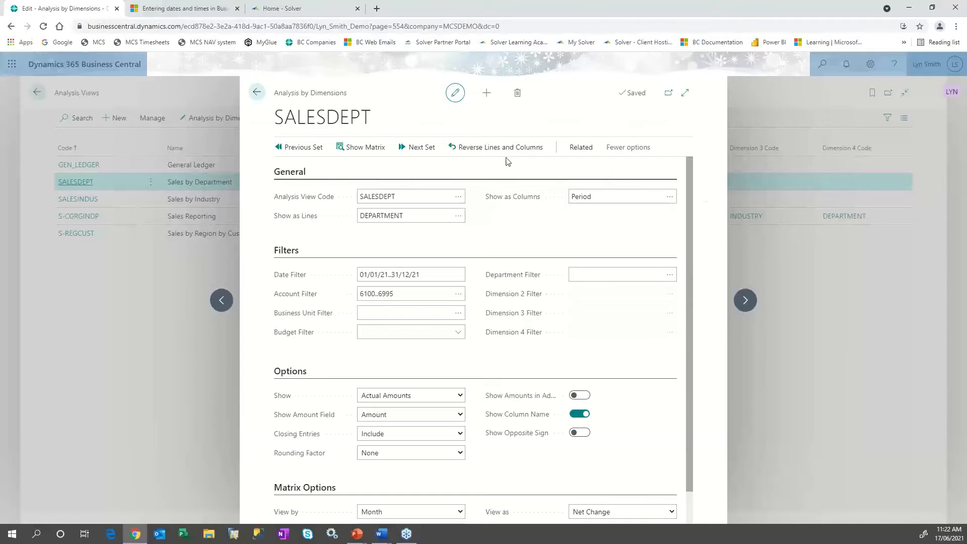
{"action": "left_click", "coordinate": [213, 92]}
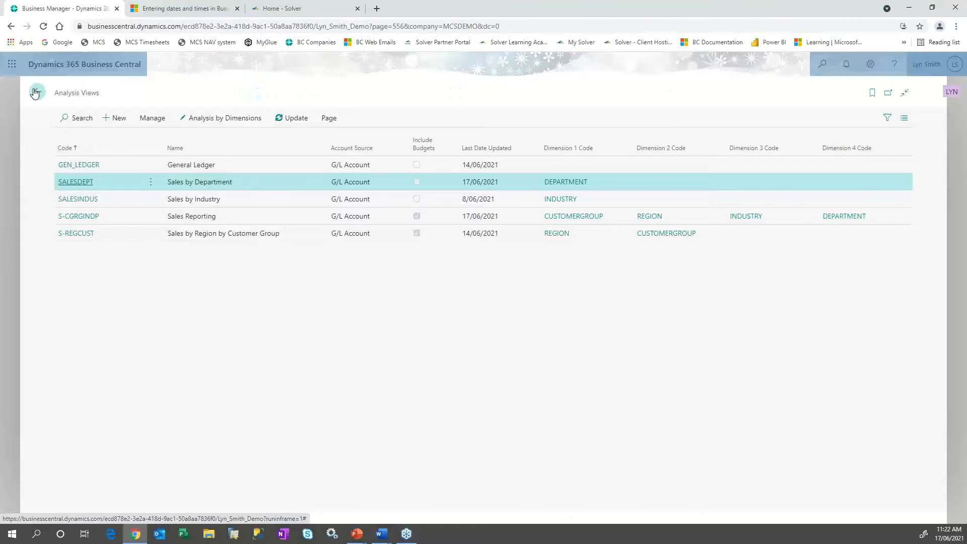
{"action": "left_click", "coordinate": [35, 93]}
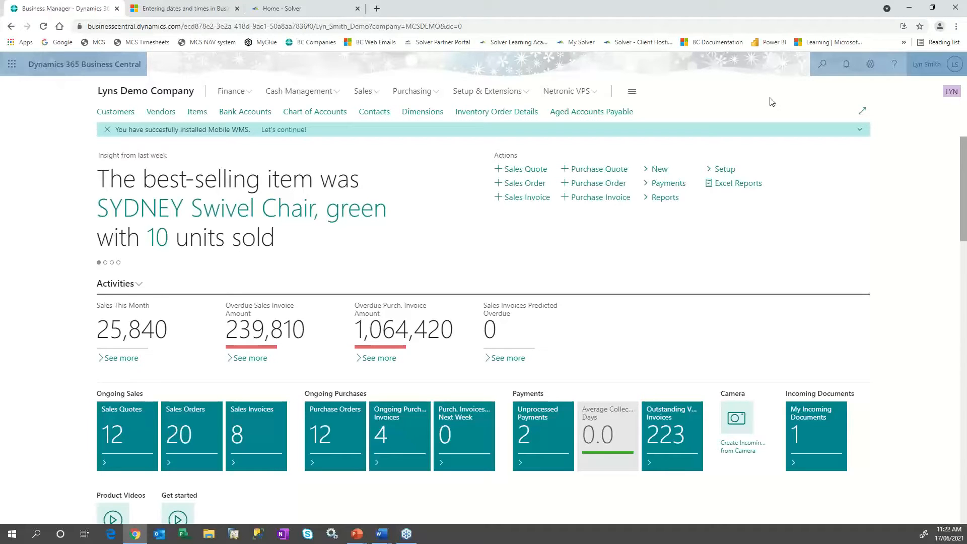
Step: Search for "sales ana", open Sales Analysis Line Templates and display the lines of the ITEMS template
{"action": "left_click", "coordinate": [823, 65]}
{"action": "type", "text": "sales"}
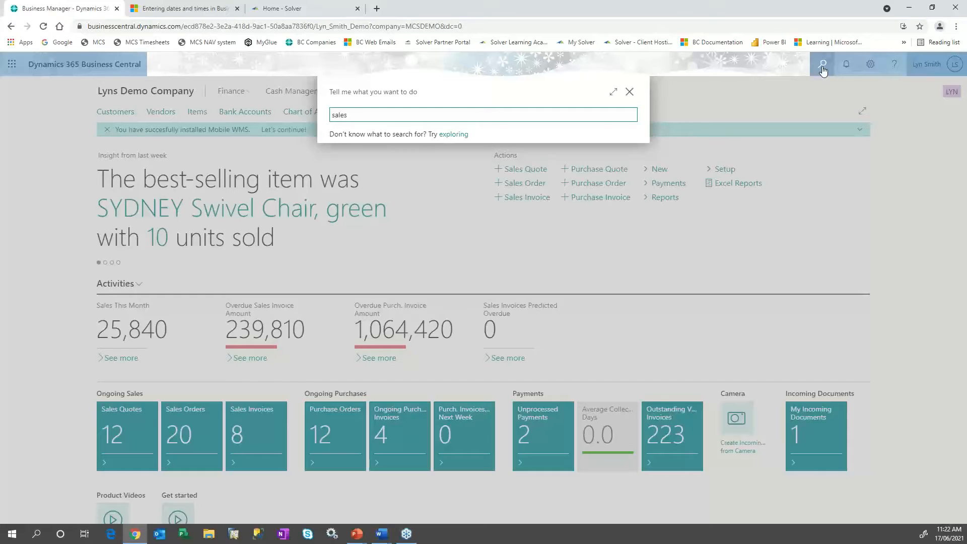
{"action": "type", "text": " lu"}
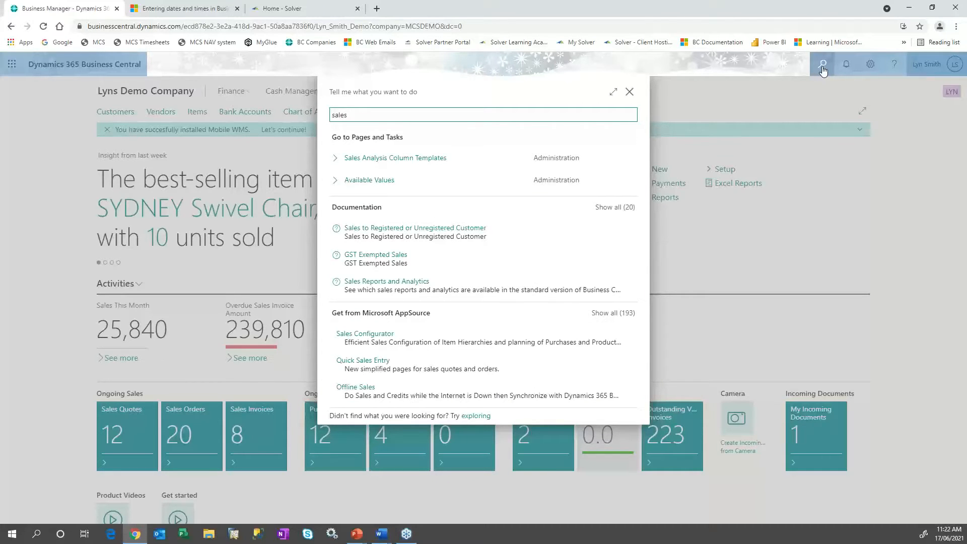
{"action": "type", "text": "ana"}
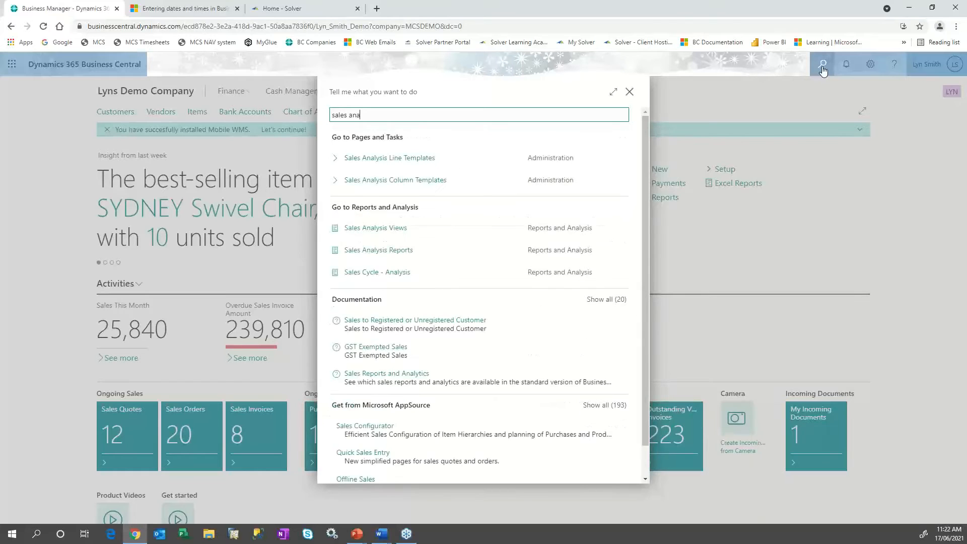
{"action": "left_click", "coordinate": [420, 158]}
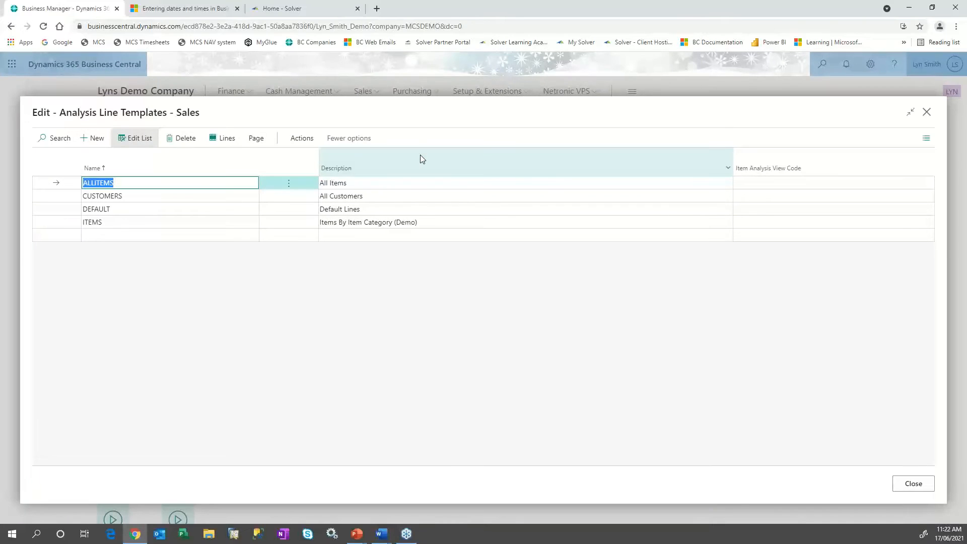
{"action": "left_click", "coordinate": [436, 222]}
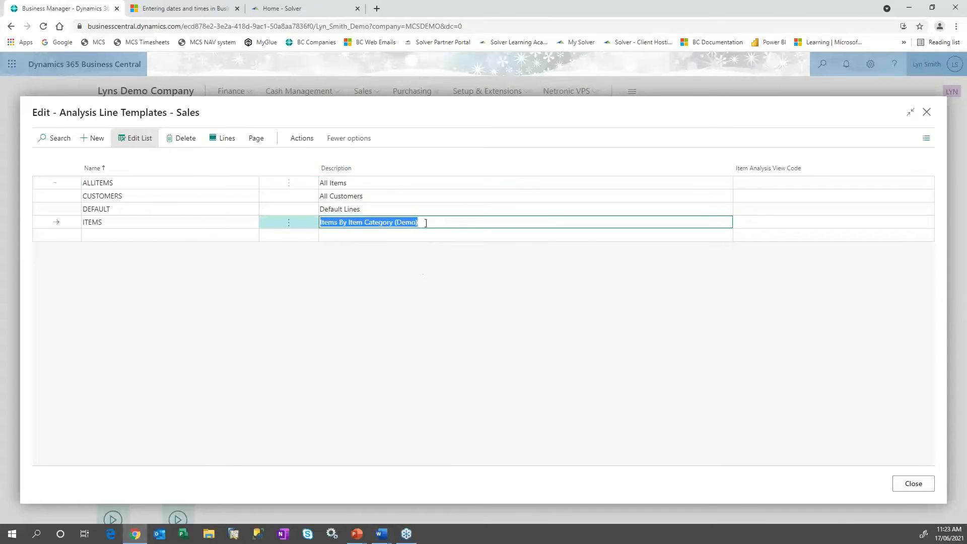
{"action": "left_click", "coordinate": [223, 137]}
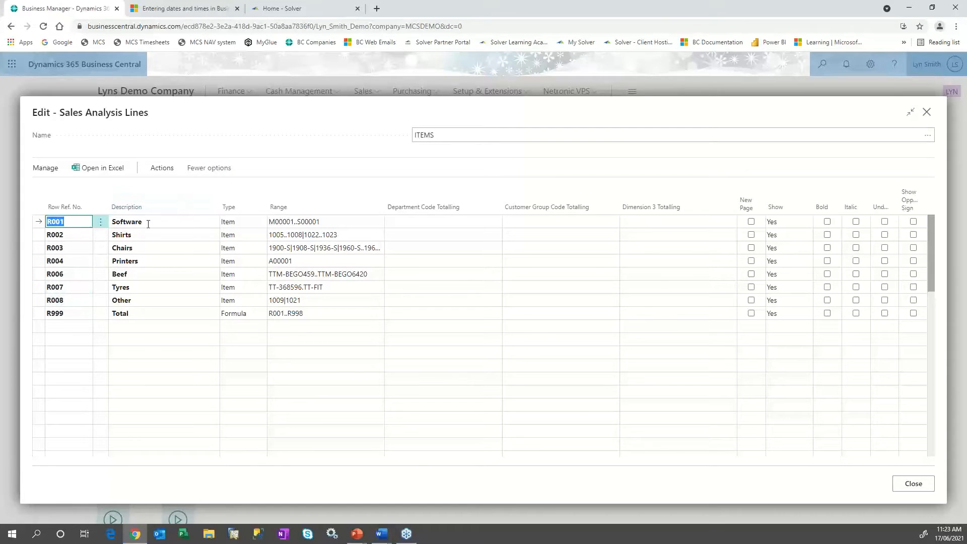
Step: Look through the line types available for the Software row, keeping Item
{"action": "left_click", "coordinate": [260, 222]}
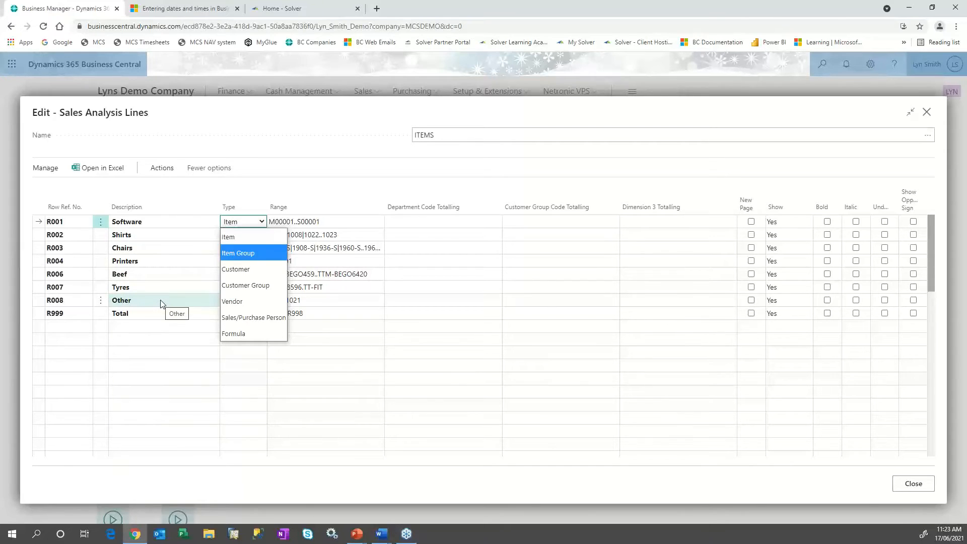
{"action": "left_click", "coordinate": [243, 221]}
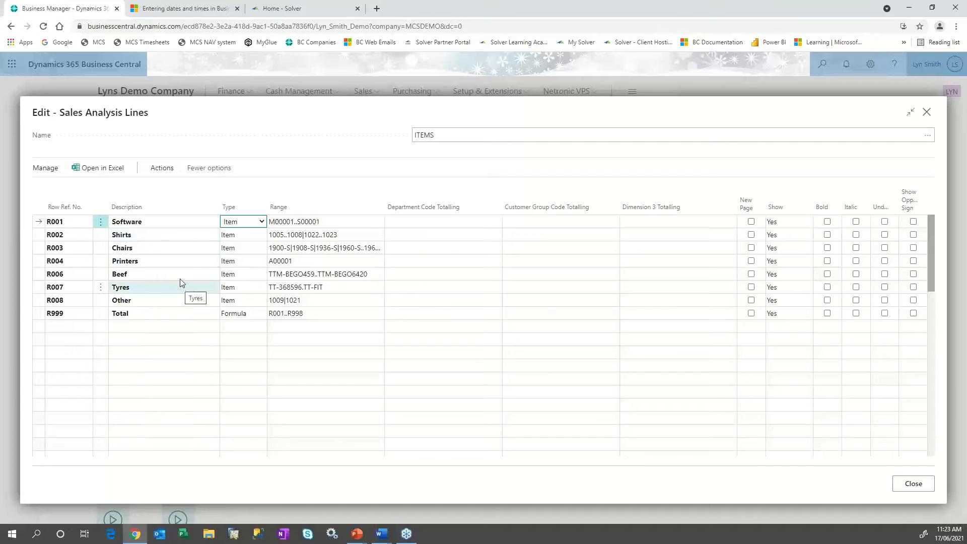
Step: Select items 1009 and 1021 from the item list as the range of the Other row
{"action": "left_click", "coordinate": [179, 306]}
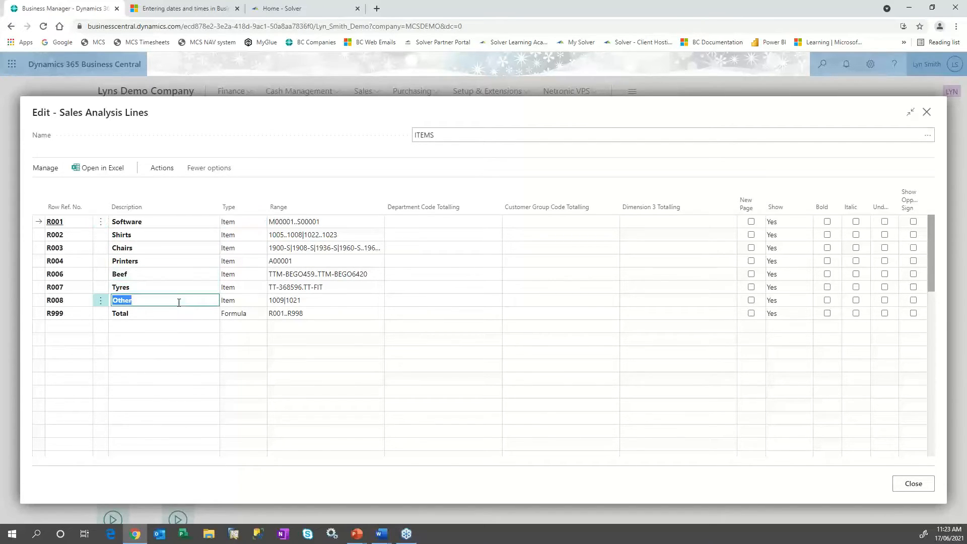
{"action": "left_click", "coordinate": [349, 301]}
{"action": "left_click", "coordinate": [382, 303]}
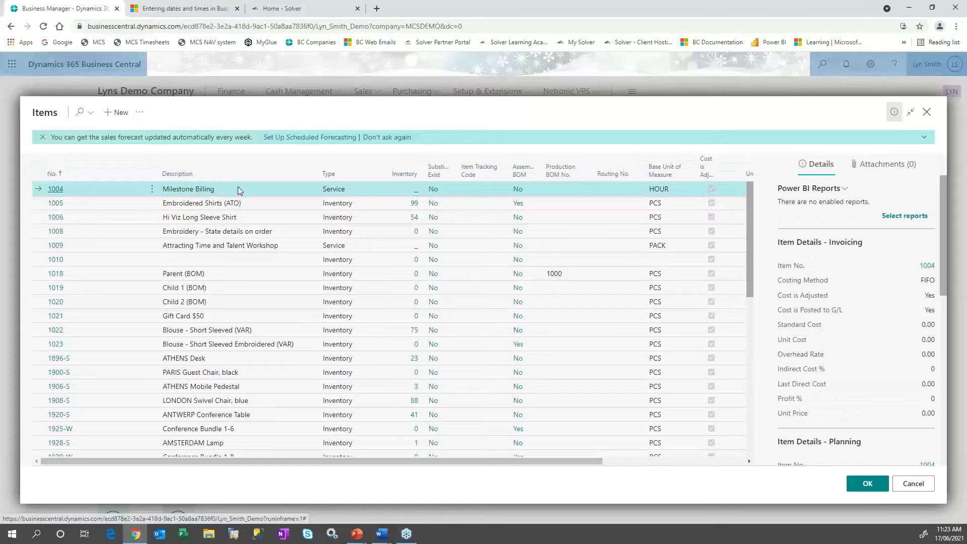
{"action": "left_click", "coordinate": [229, 252]}
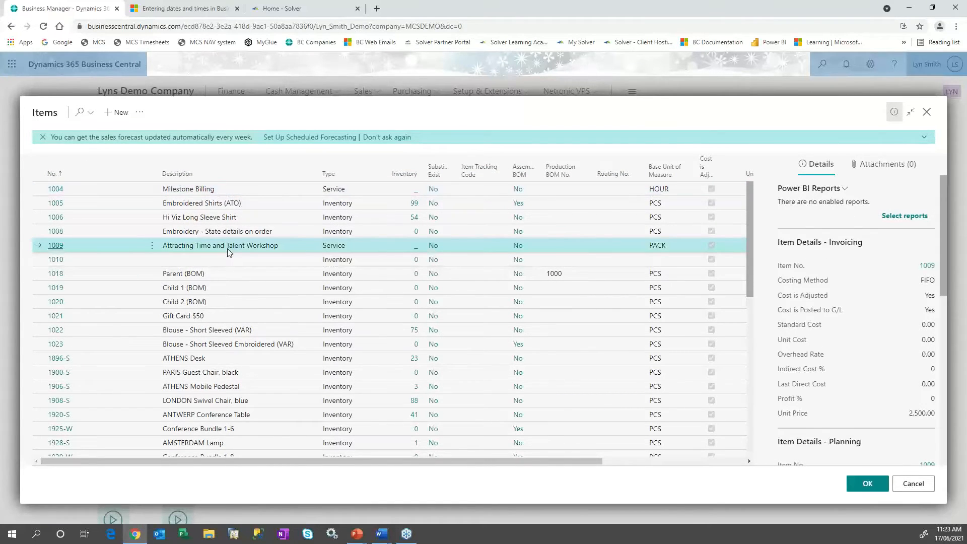
{"action": "left_click", "coordinate": [216, 316], "text": "ctrl"}
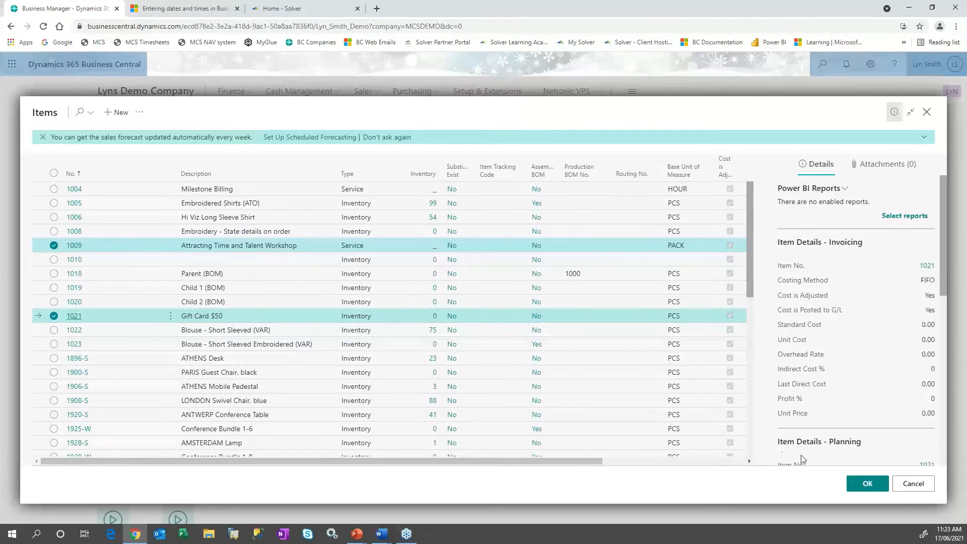
{"action": "left_click", "coordinate": [867, 485]}
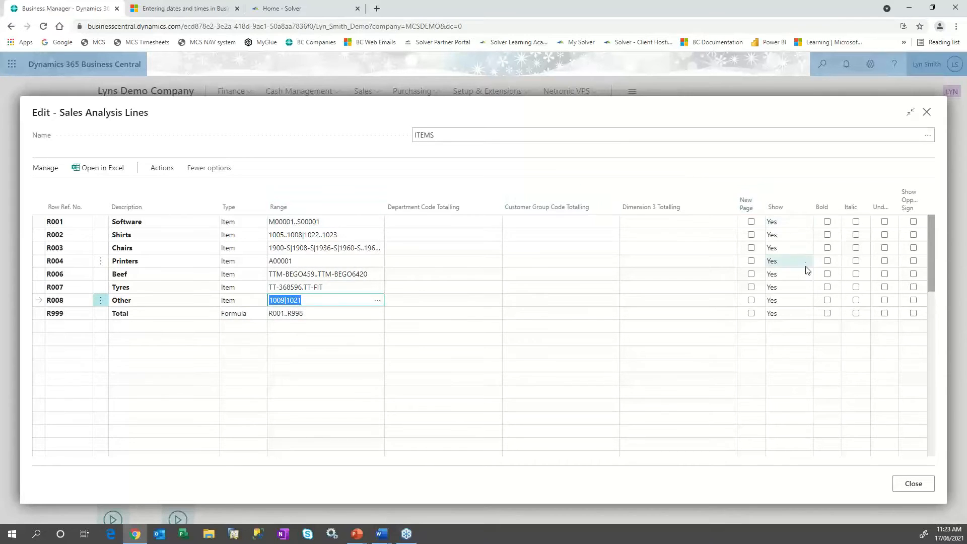
Step: Close the ITEMS analysis lines and the sales line templates list to return to the home page
{"action": "right_click", "coordinate": [765, 194]}
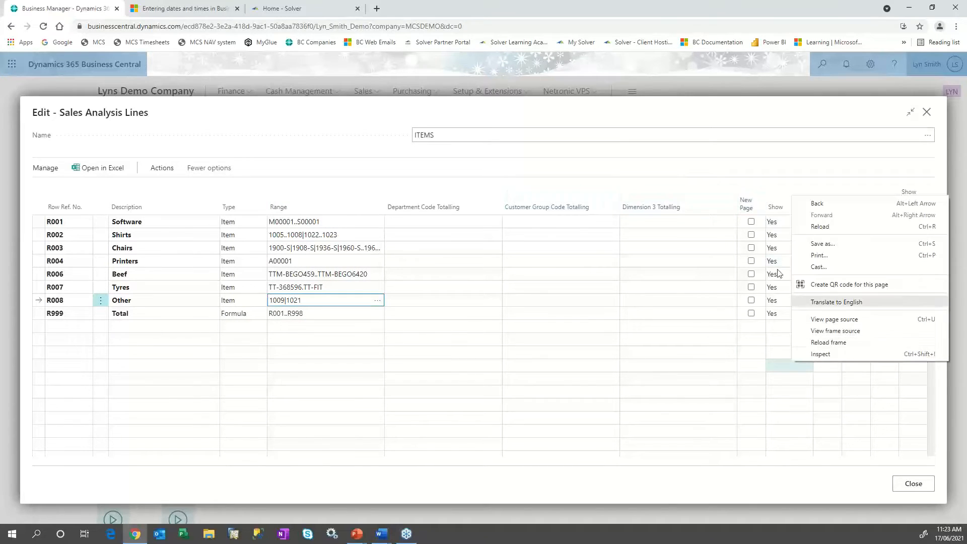
{"action": "left_click", "coordinate": [755, 191]}
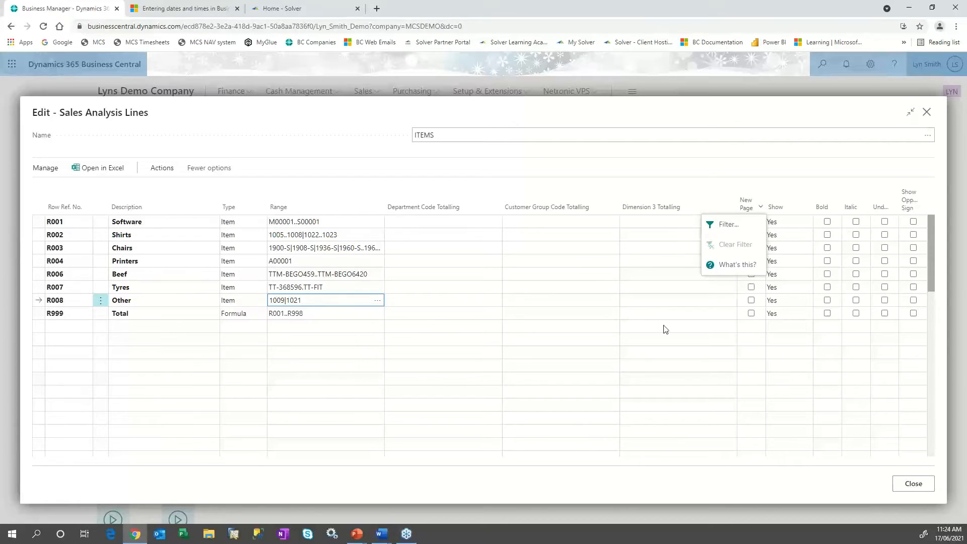
{"action": "left_click", "coordinate": [914, 486]}
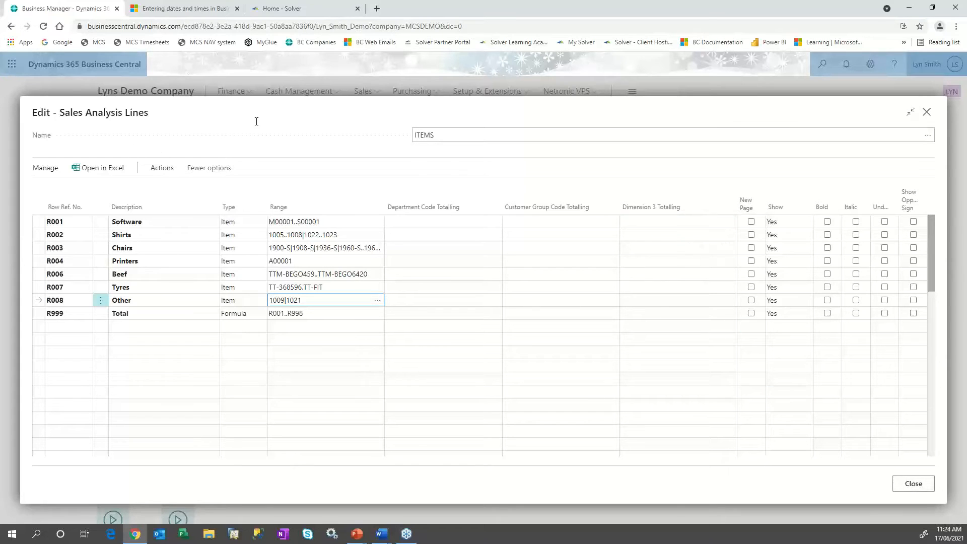
{"action": "left_click", "coordinate": [926, 112]}
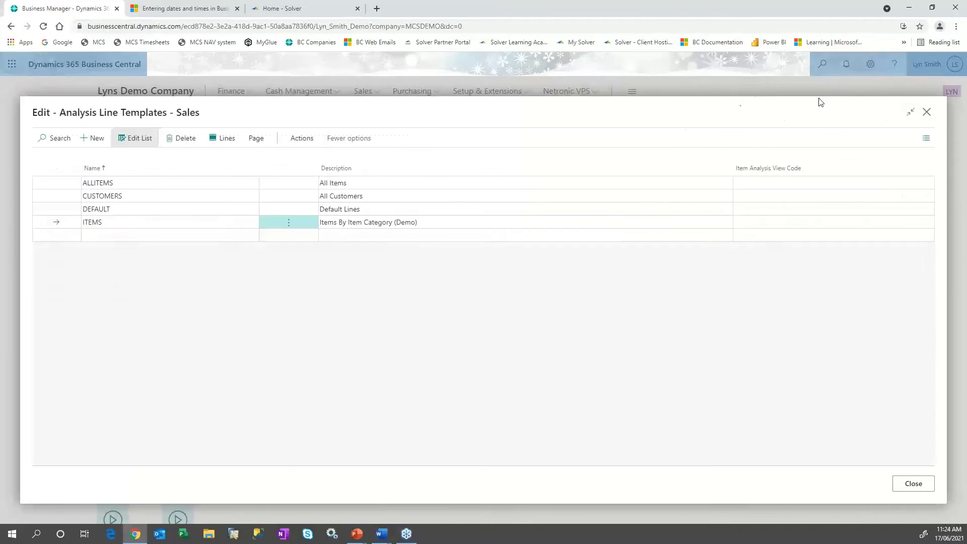
{"action": "left_click", "coordinate": [925, 113]}
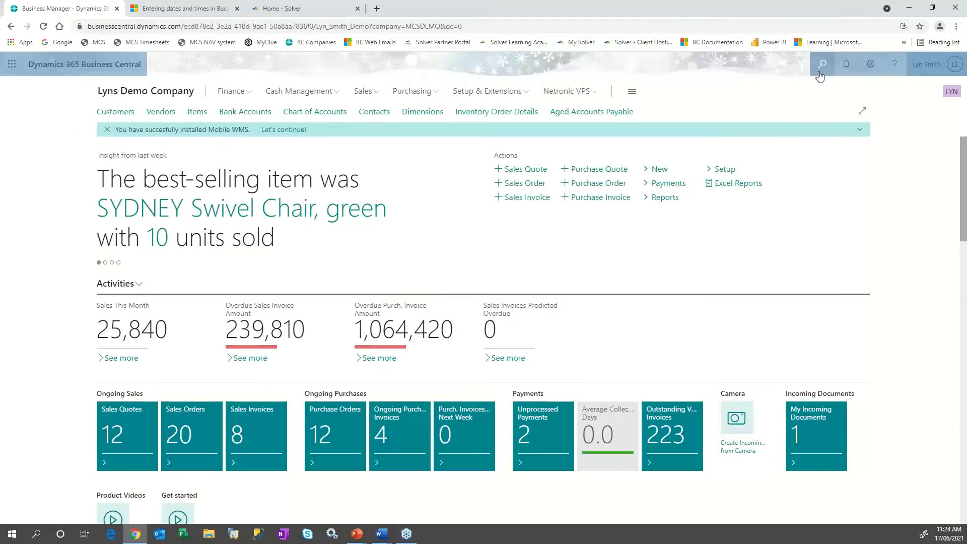
Step: Search for "sales ana", open Sales Analysis Column Templates and display the columns of the DEFAULT template
{"action": "left_click", "coordinate": [819, 72]}
{"action": "type", "text": "sales "}
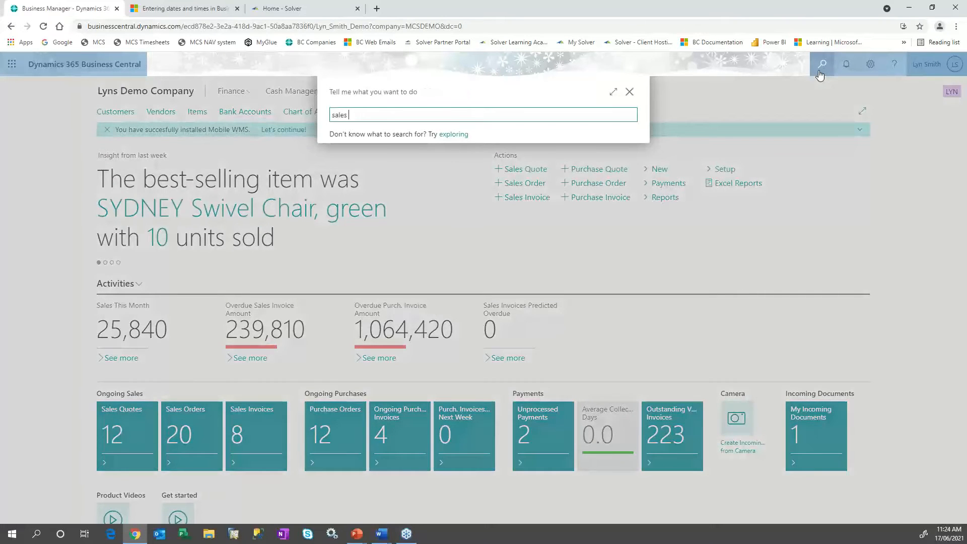
{"action": "type", "text": "ana"}
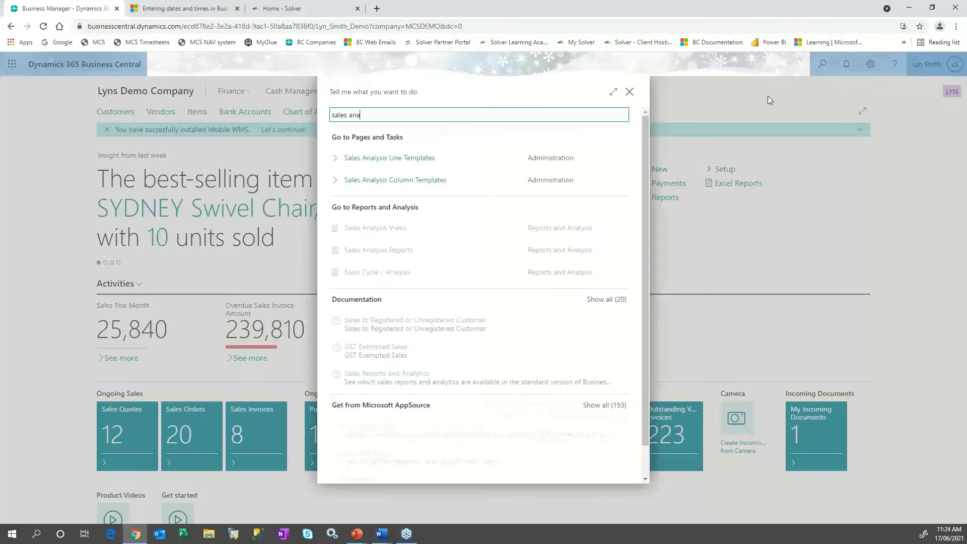
{"action": "left_click", "coordinate": [403, 185]}
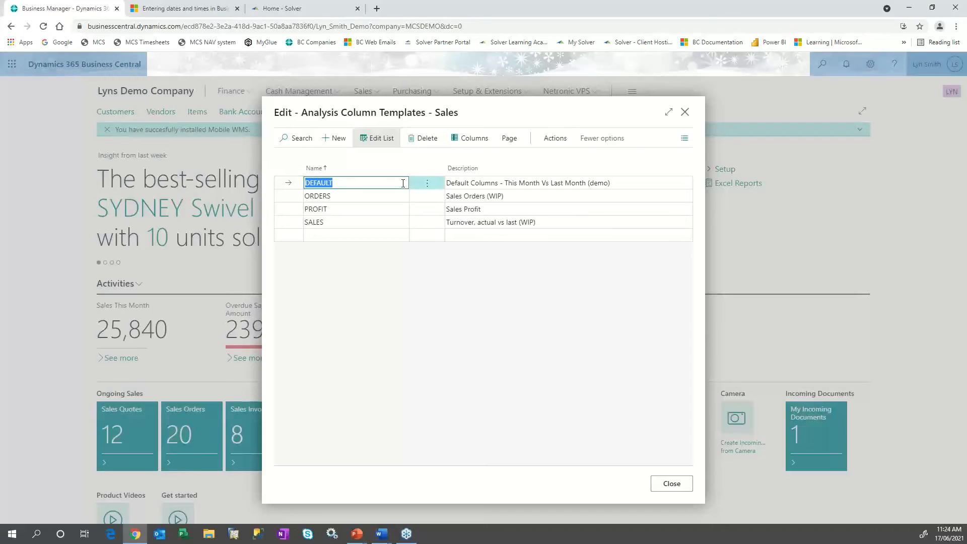
{"action": "left_click", "coordinate": [534, 182]}
{"action": "left_click", "coordinate": [365, 182]}
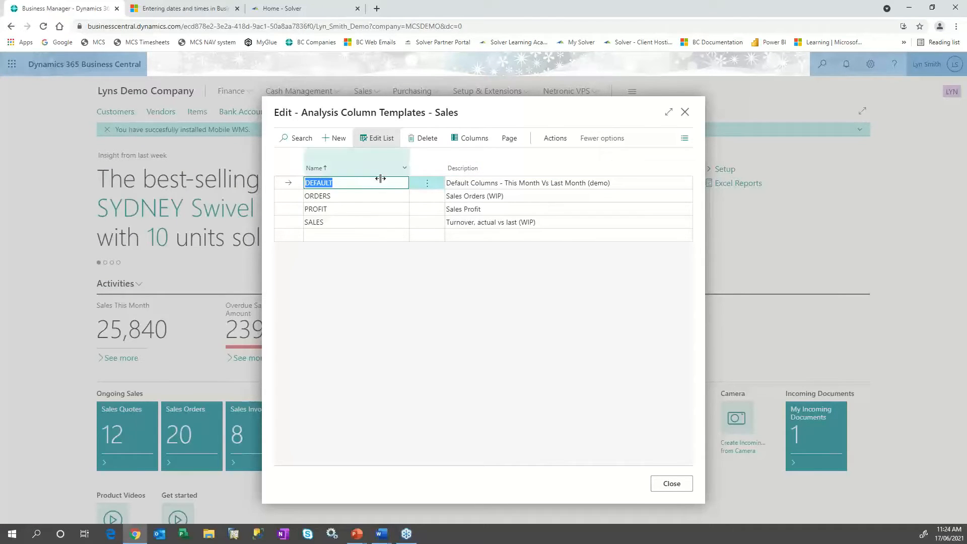
{"action": "left_click", "coordinate": [473, 137]}
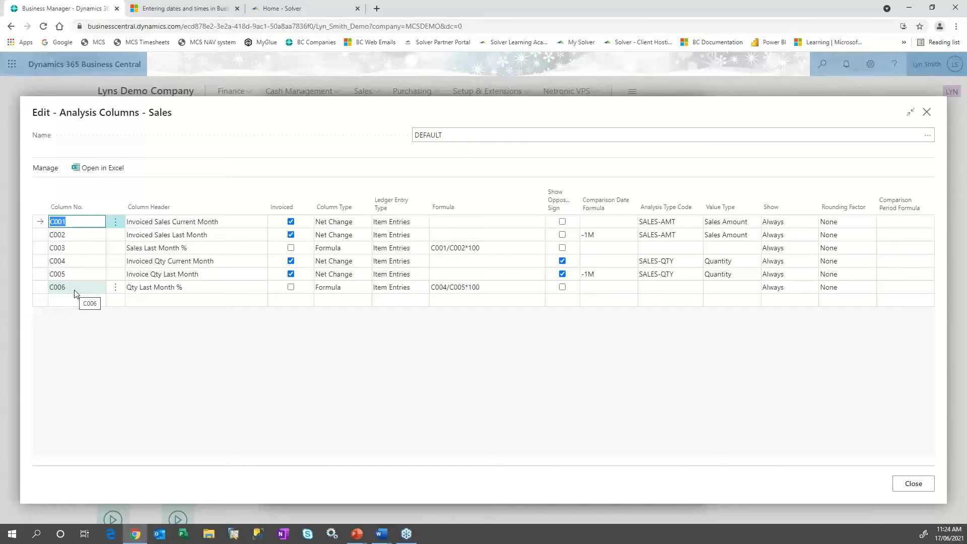
Step: Examine the DEFAULT template's columns, including the C001 column type, its ledger entry type options and the Sales Last Month % formula
{"action": "right_click", "coordinate": [234, 233]}
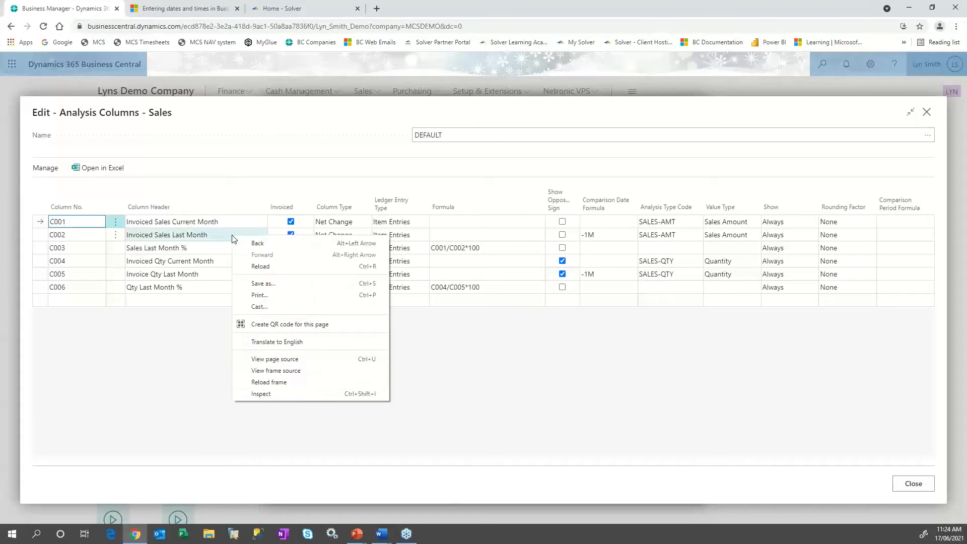
{"action": "right_click", "coordinate": [222, 236]}
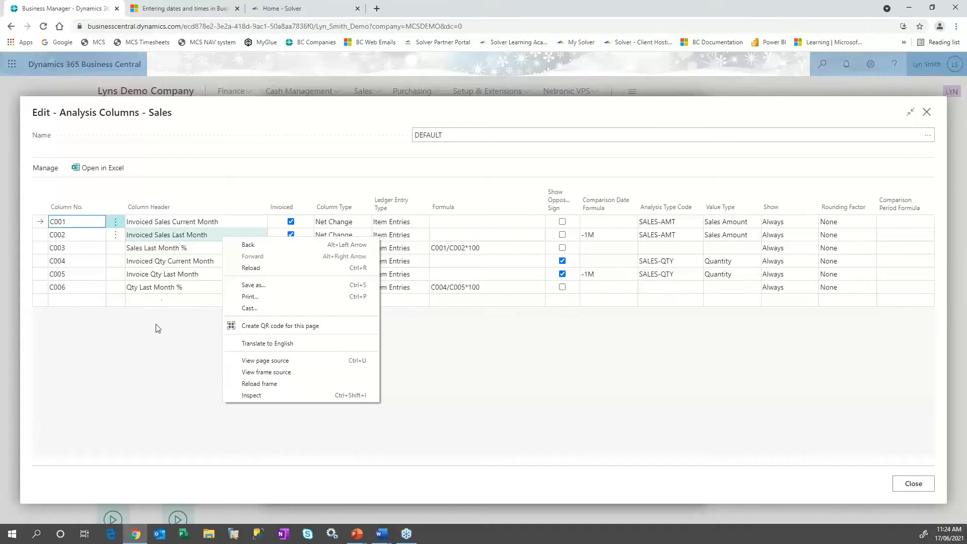
{"action": "left_click", "coordinate": [157, 250]}
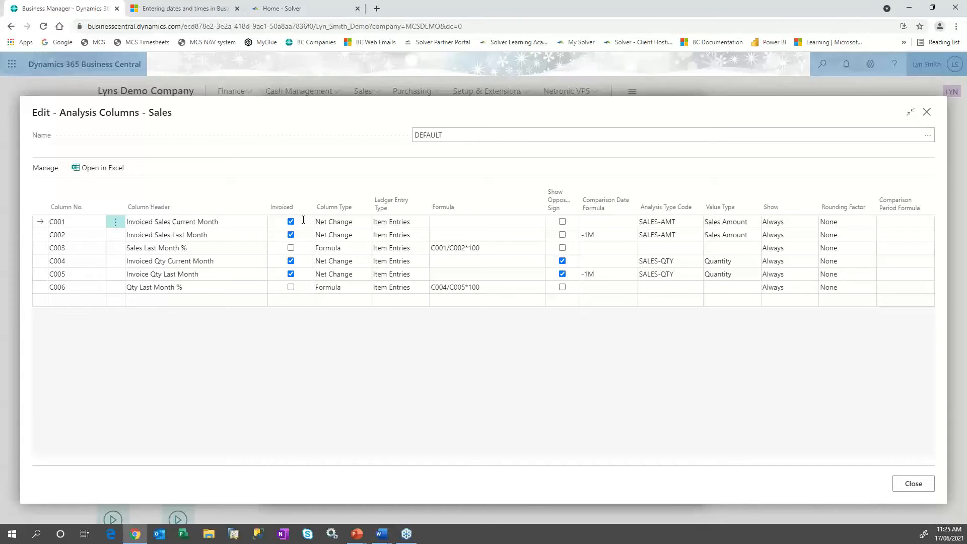
{"action": "left_click", "coordinate": [356, 225]}
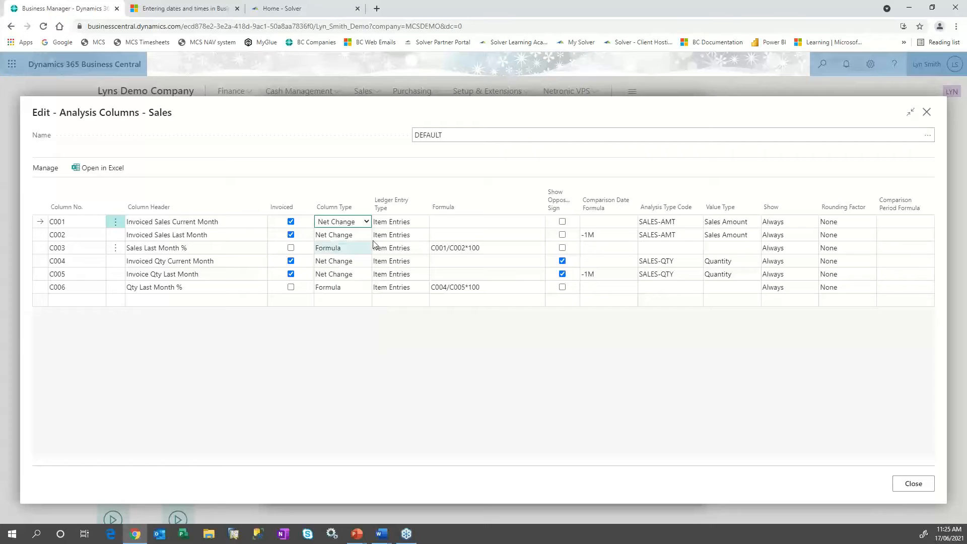
{"action": "left_click", "coordinate": [426, 223]}
{"action": "left_click", "coordinate": [426, 224]}
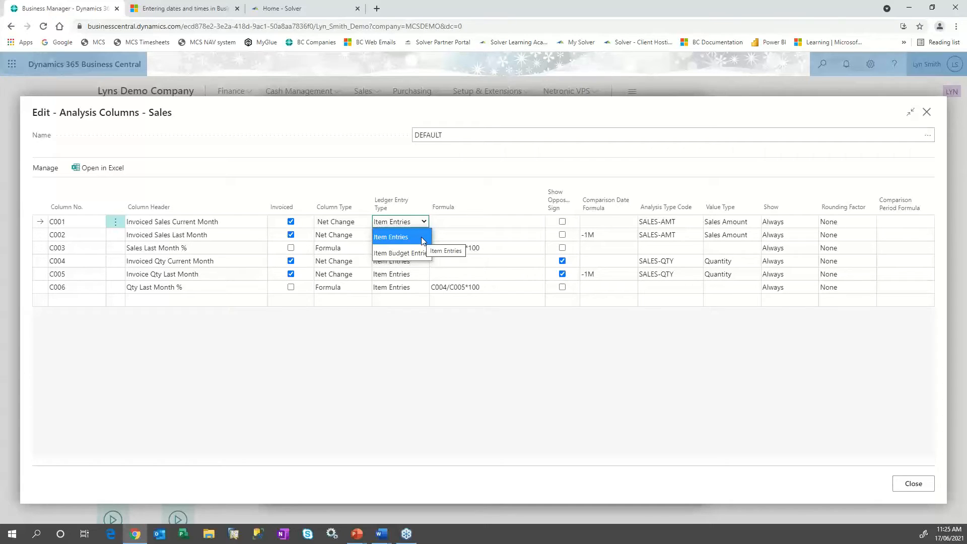
{"action": "left_click", "coordinate": [421, 237]}
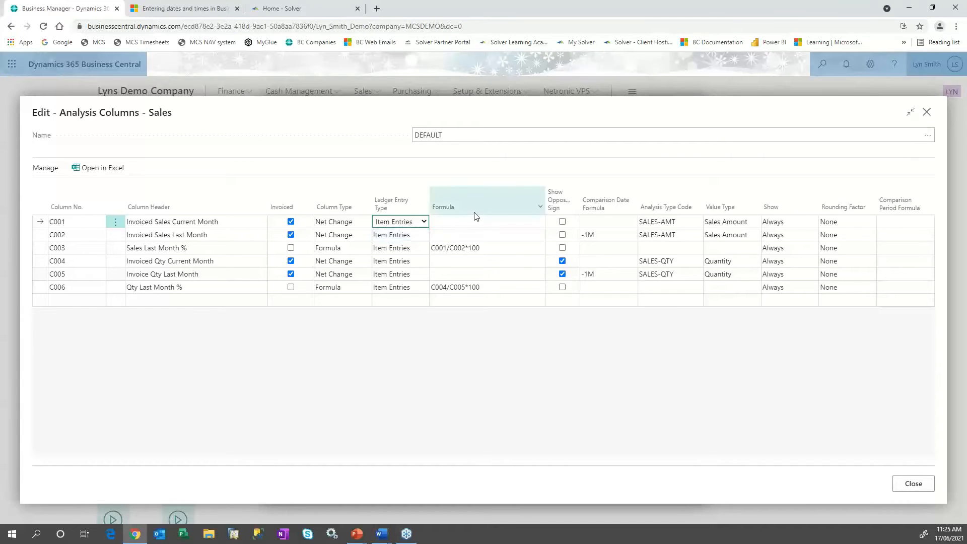
{"action": "left_click", "coordinate": [517, 248]}
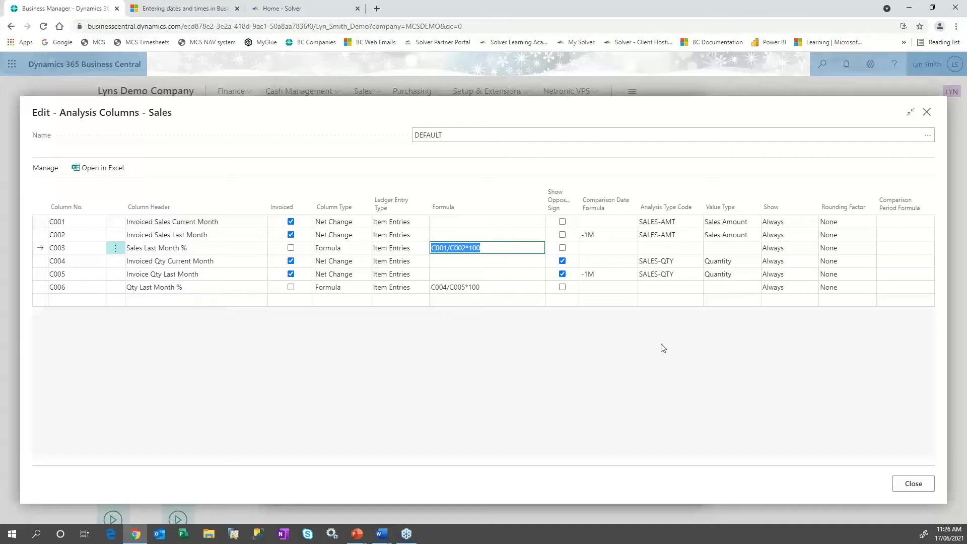
Step: Close the column template pages, search for "salees ana" and open Sales Analysis Reports
{"action": "left_click", "coordinate": [913, 484]}
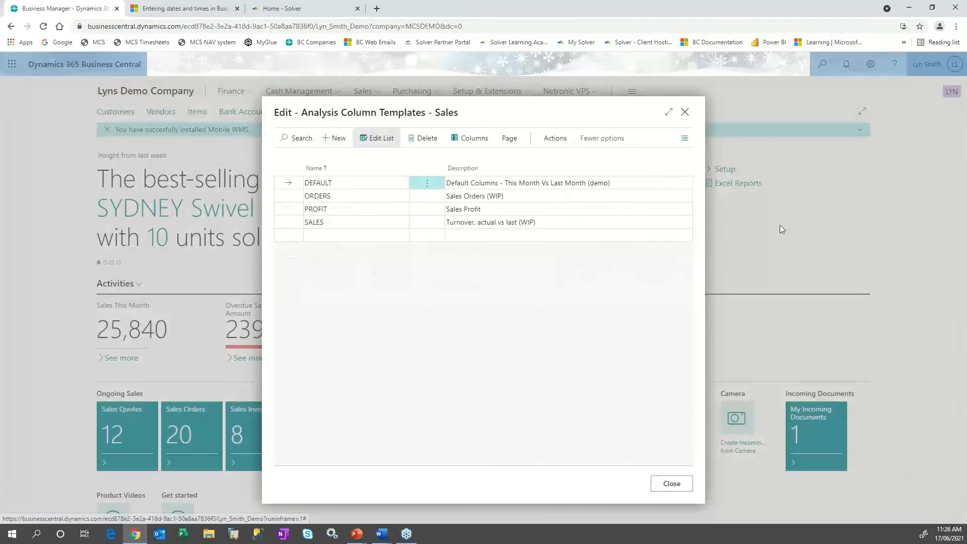
{"action": "left_click", "coordinate": [686, 112]}
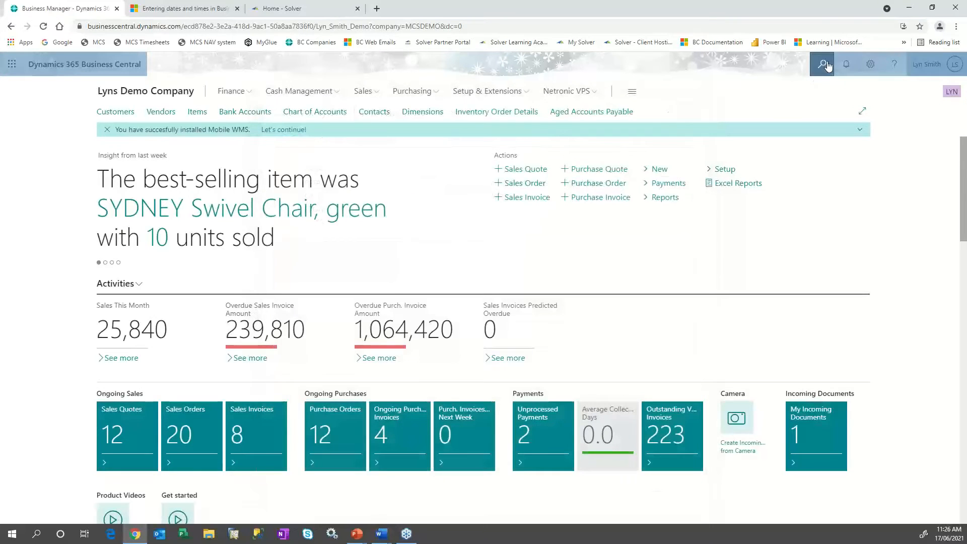
{"action": "left_click", "coordinate": [826, 65]}
{"action": "type", "text": "sal"}
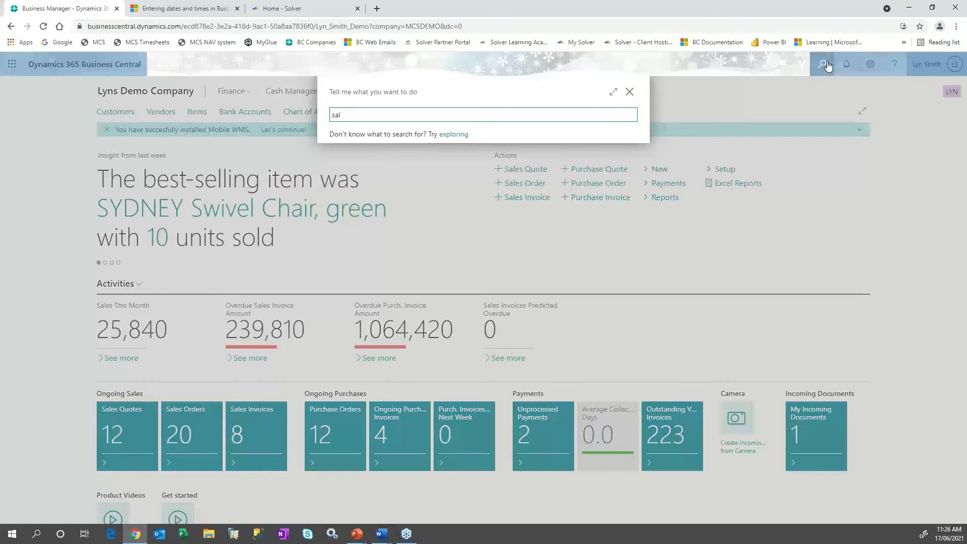
{"action": "type", "text": "eees an"}
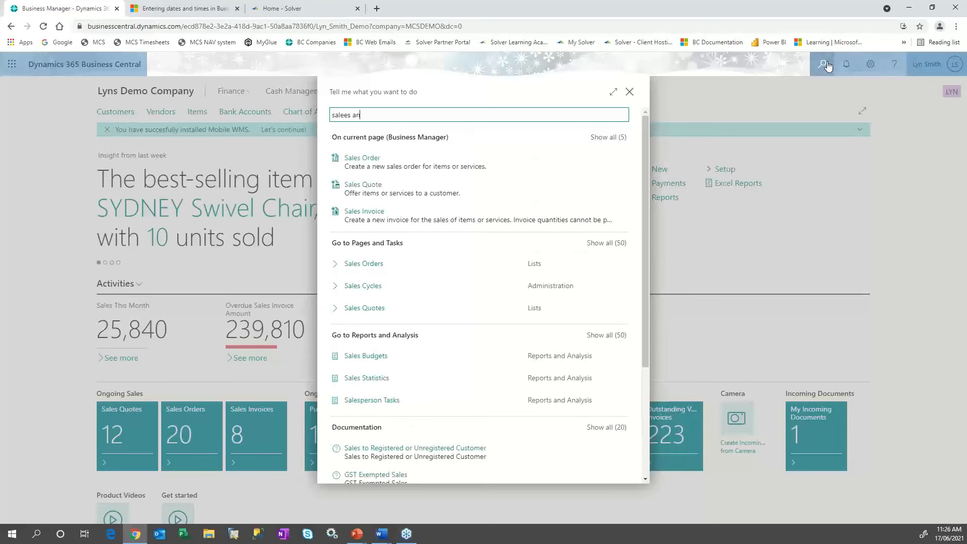
{"action": "type", "text": "a"}
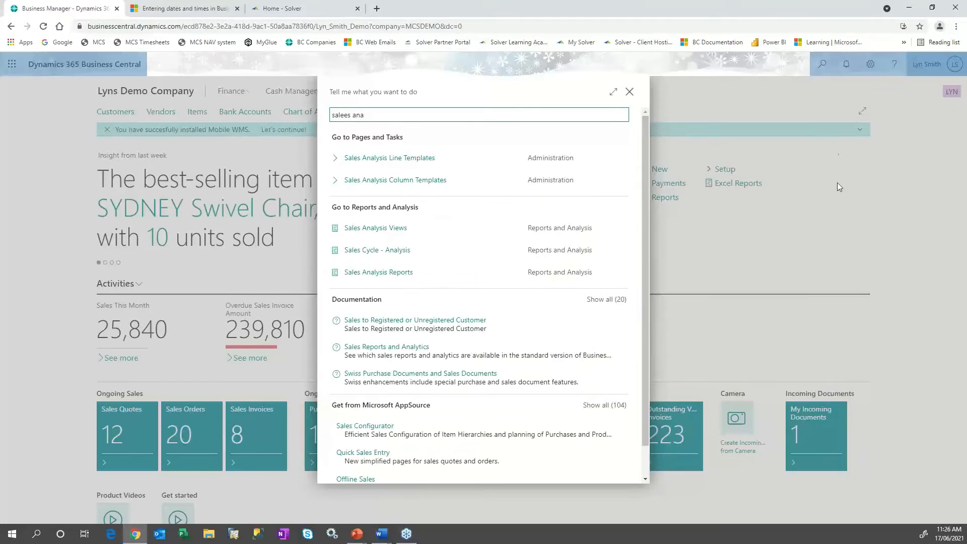
{"action": "left_click", "coordinate": [375, 273]}
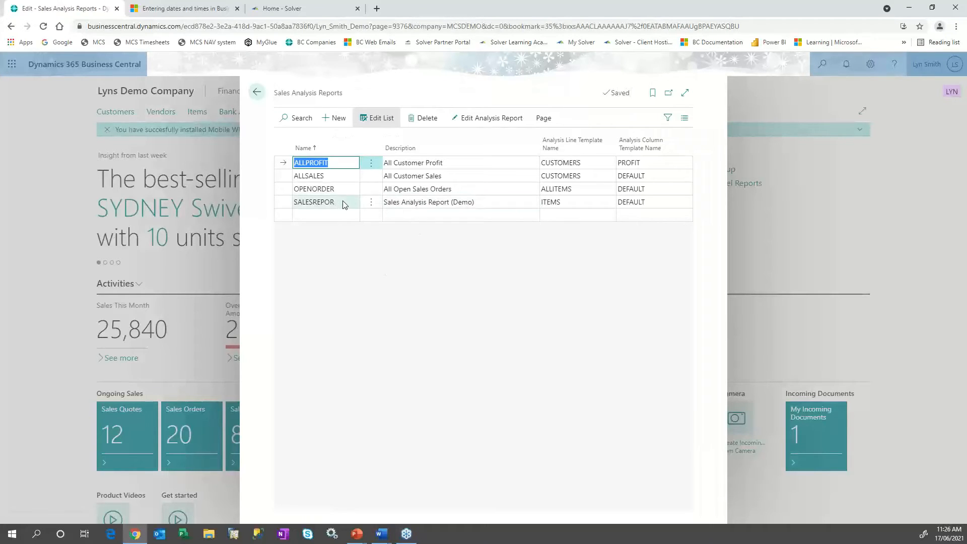
Step: Choose ITEMS as the analysis line template and DEFAULT as the analysis column template for the SALESREPOR report
{"action": "left_click", "coordinate": [413, 205]}
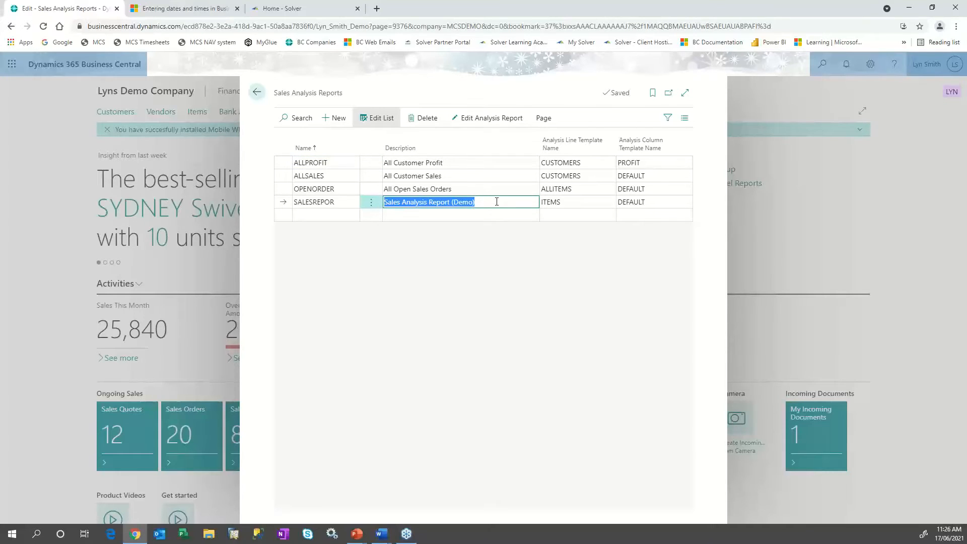
{"action": "left_click", "coordinate": [570, 202]}
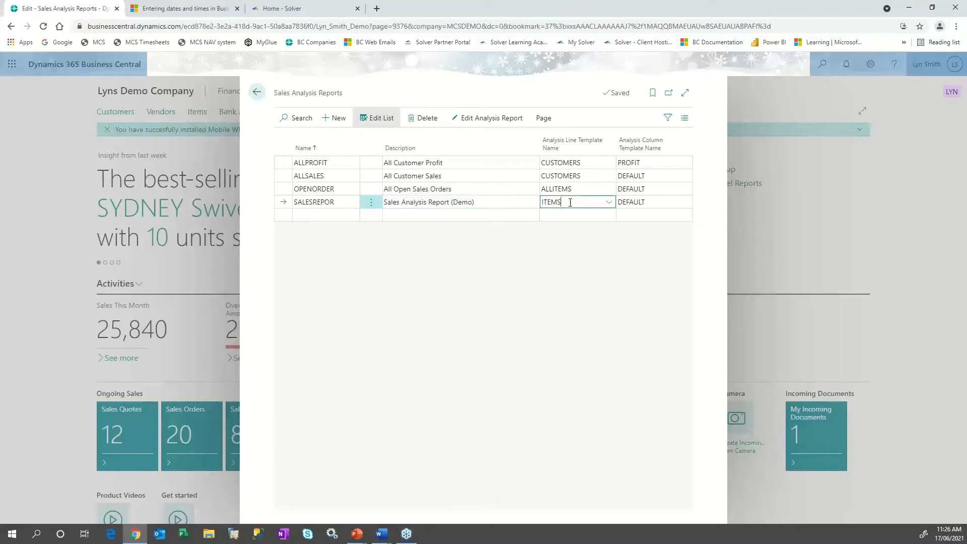
{"action": "left_click", "coordinate": [609, 204]}
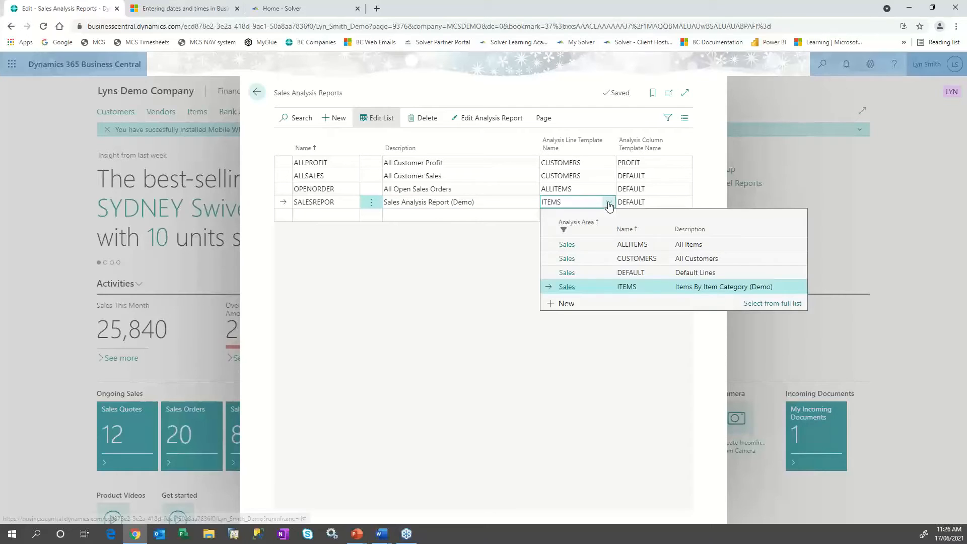
{"action": "left_click", "coordinate": [613, 288]}
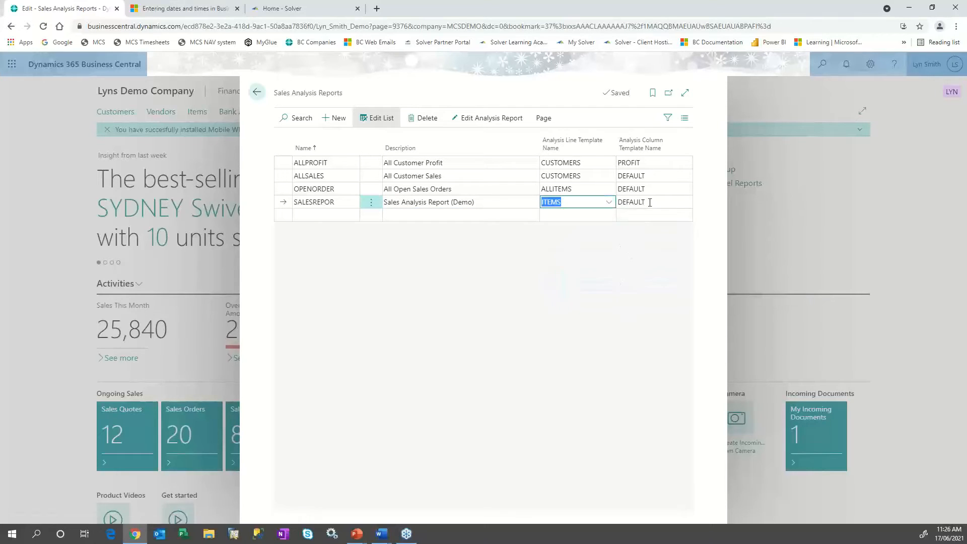
{"action": "key", "text": "Tab"}
{"action": "left_click", "coordinate": [685, 202]}
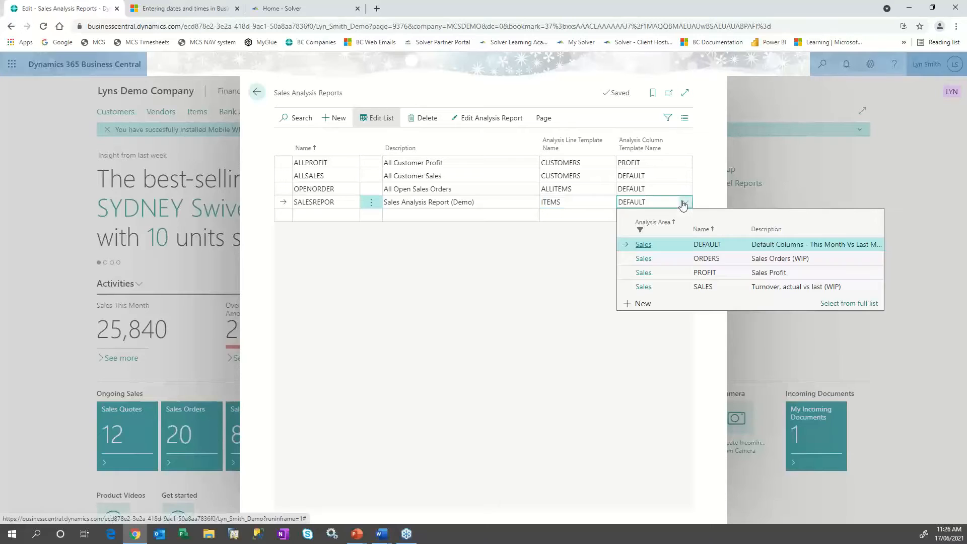
{"action": "left_click", "coordinate": [689, 246]}
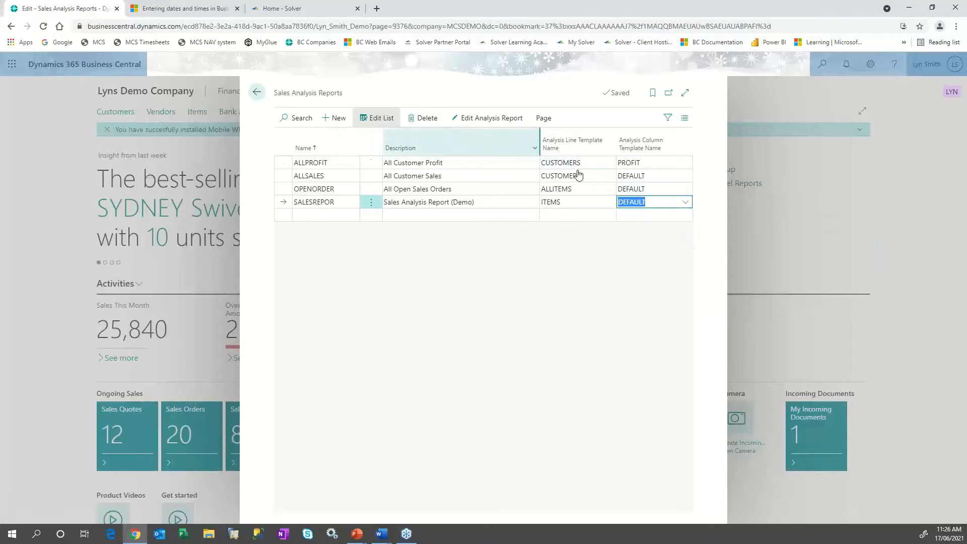
Step: Open the SALESREPOR analysis report, view its sales analysis matrix and close the matrix
{"action": "left_click", "coordinate": [490, 119]}
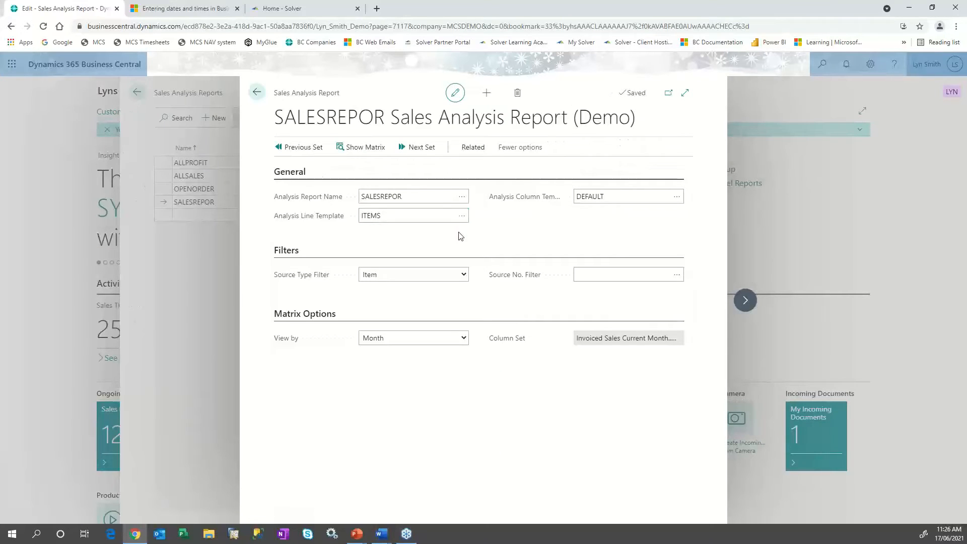
{"action": "left_click", "coordinate": [370, 147]}
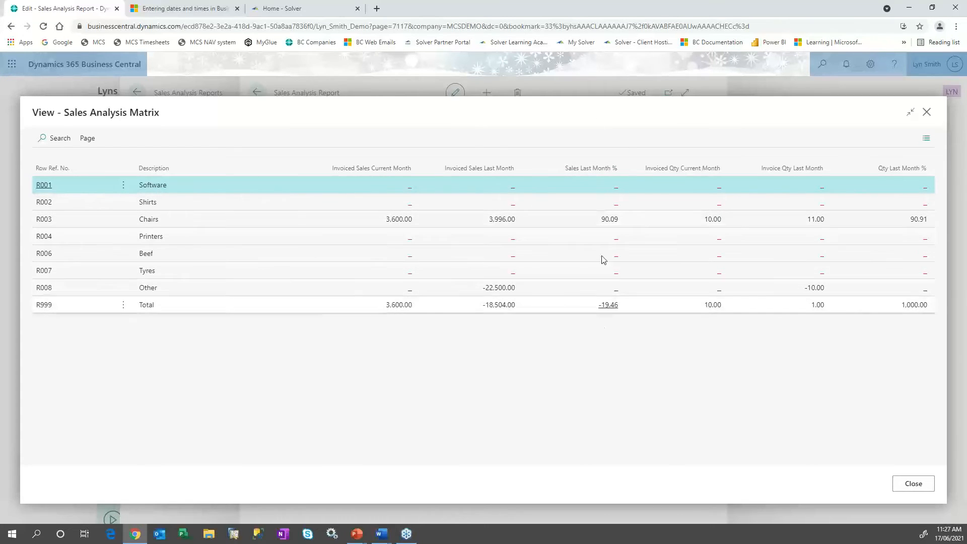
{"action": "left_click", "coordinate": [913, 483]}
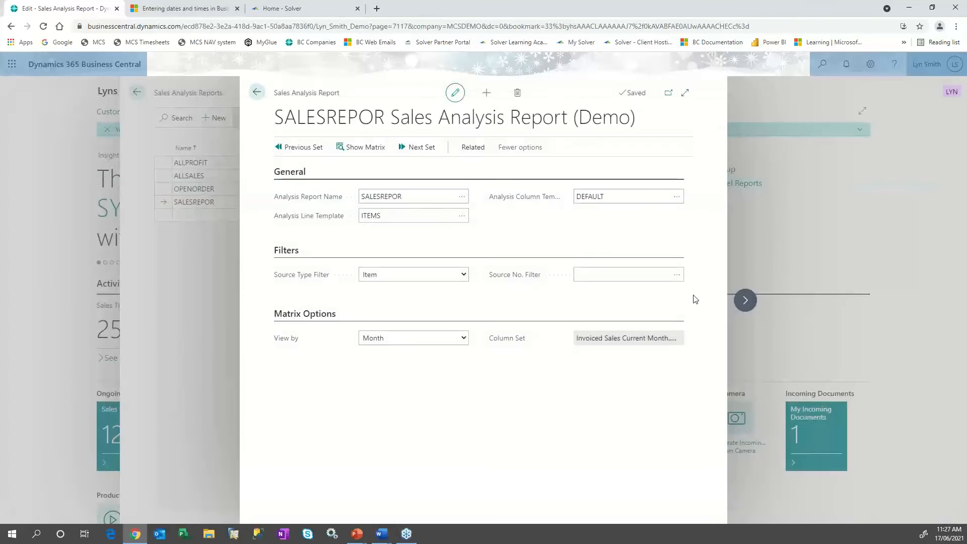
Step: Change the report's analysis column template to PROFIT, view the resulting matrix and close it
{"action": "left_click", "coordinate": [676, 197]}
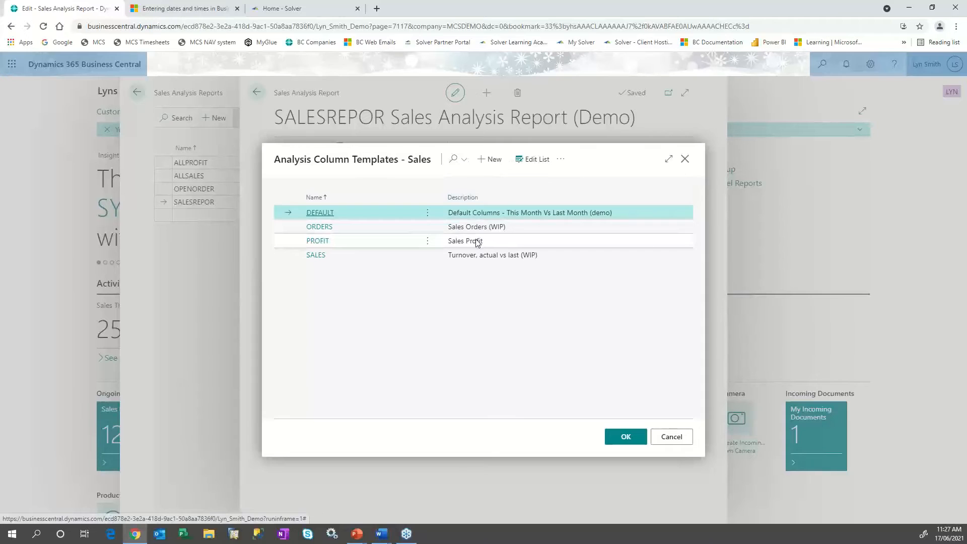
{"action": "left_click", "coordinate": [477, 242]}
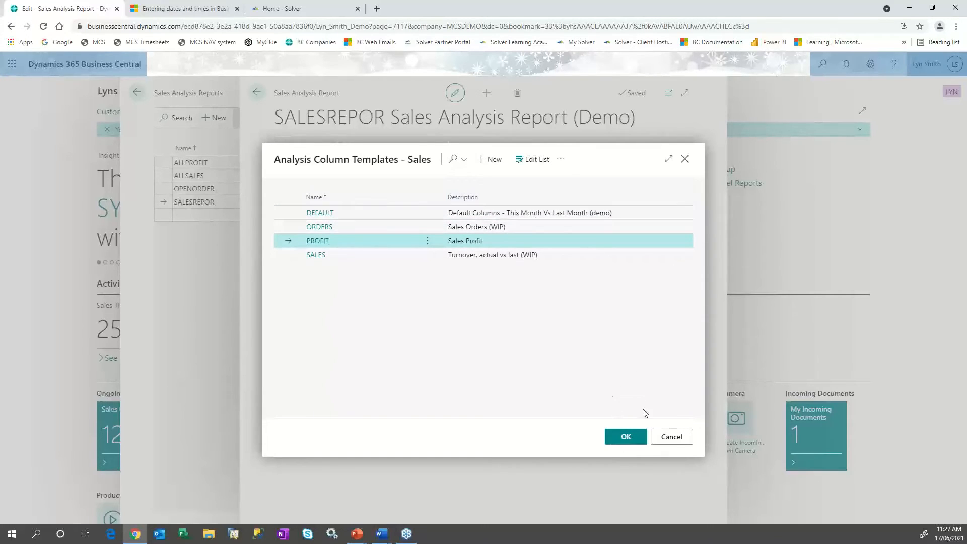
{"action": "left_click", "coordinate": [624, 436]}
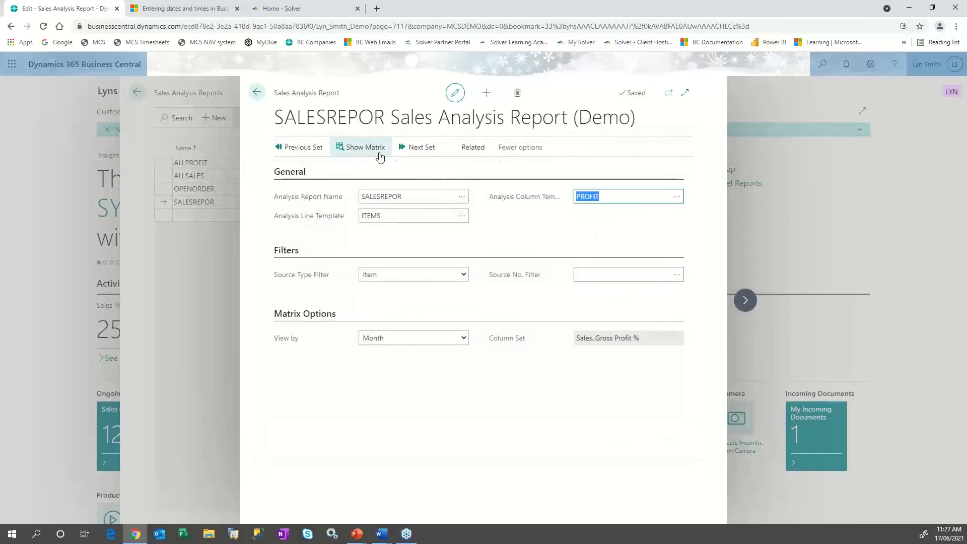
{"action": "left_click", "coordinate": [379, 154]}
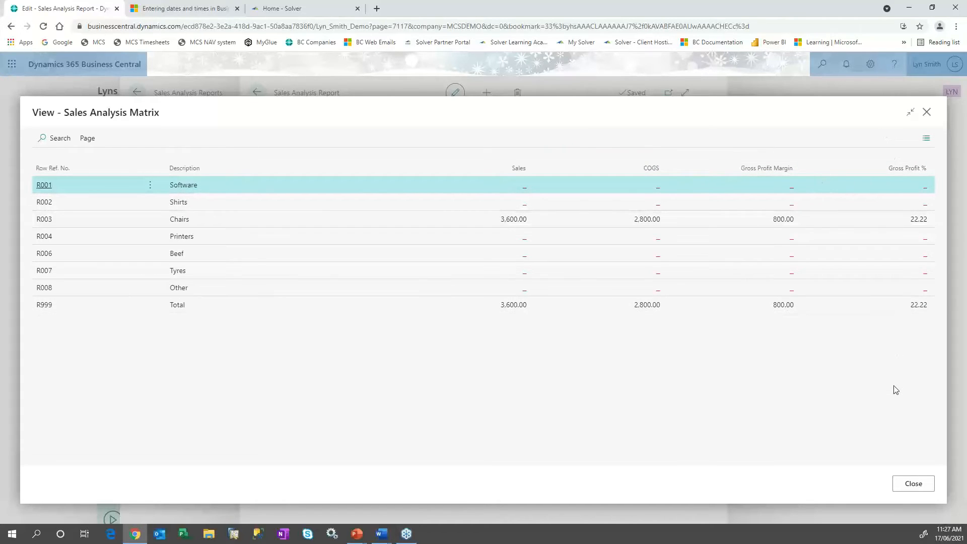
{"action": "left_click", "coordinate": [909, 486]}
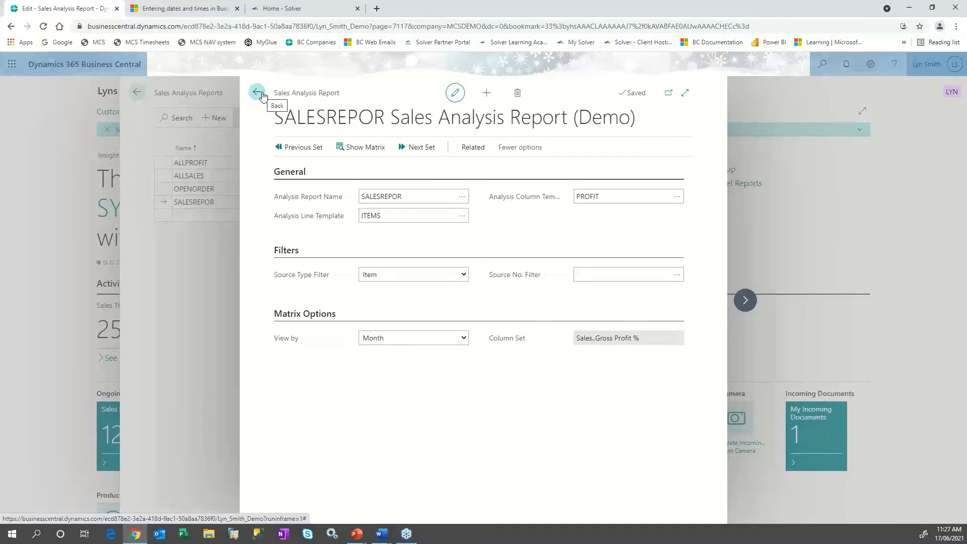
Step: Close the sales analysis report pages, switch to the PowerPoint slideshow and advance to the Schedule Reports slide
{"action": "left_click", "coordinate": [258, 93]}
{"action": "left_click", "coordinate": [257, 93]}
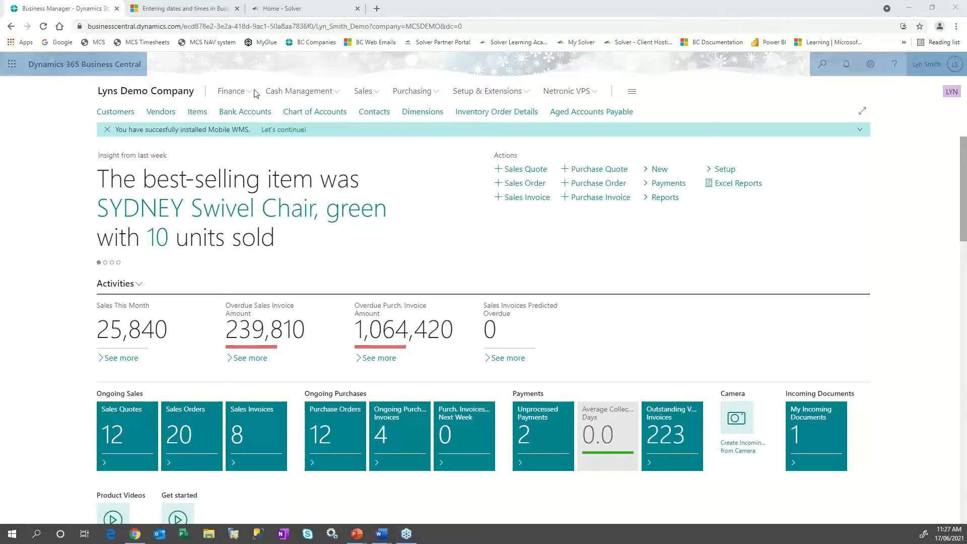
{"action": "key", "text": "alt+Tab"}
{"action": "left_click", "coordinate": [862, 247]}
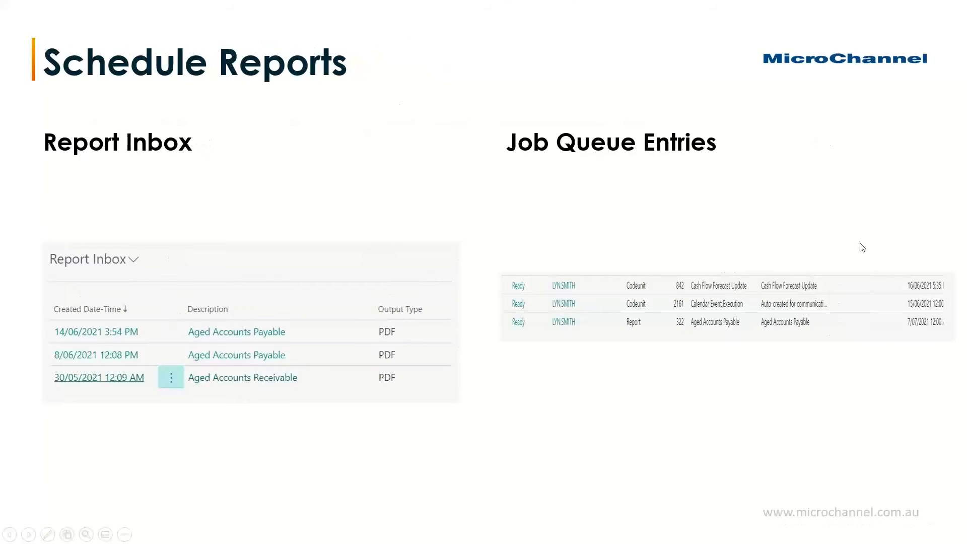
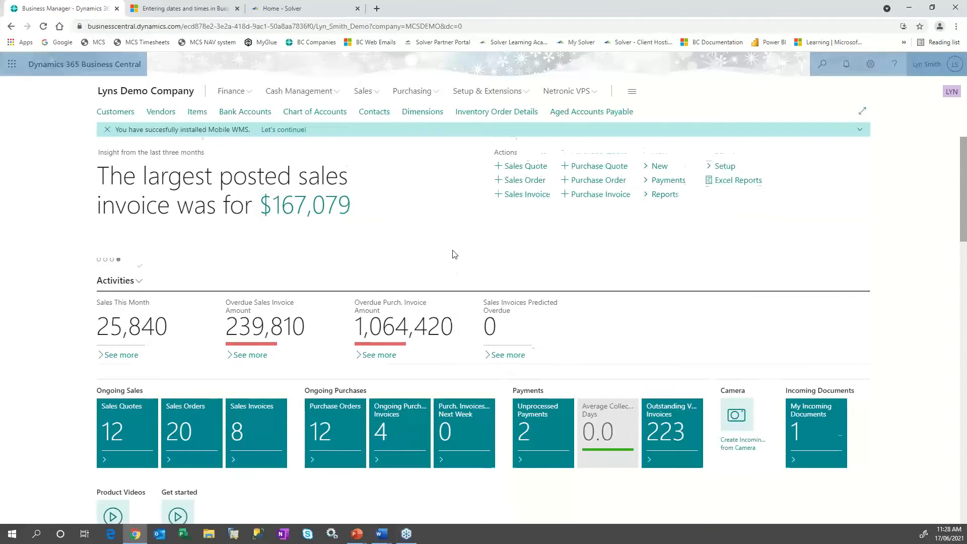
Step: Locate the Report Inbox section on the Business Central home page
{"action": "scroll", "coordinate": [453, 253], "scroll_direction": "down", "scroll_amount": 3}
{"action": "scroll", "coordinate": [453, 253], "scroll_direction": "down", "scroll_amount": 9}
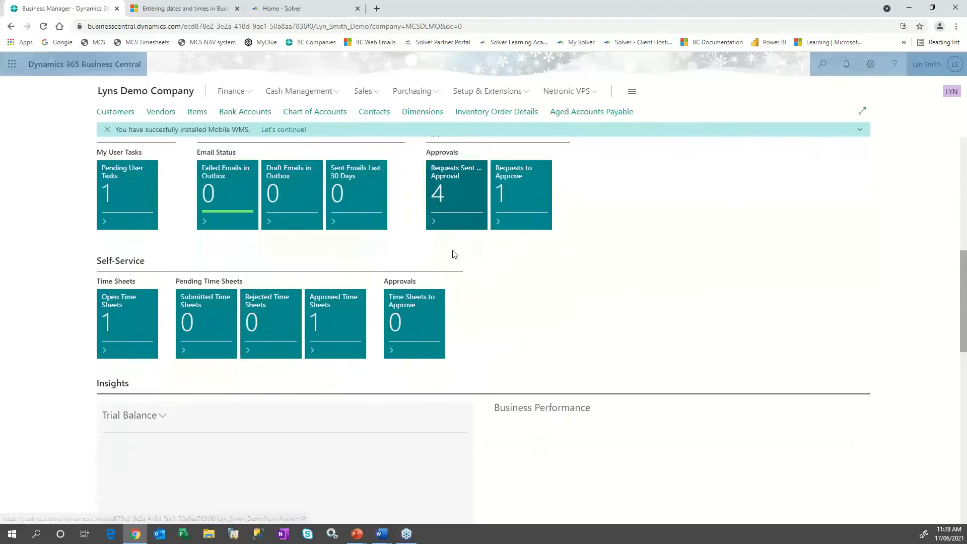
{"action": "scroll", "coordinate": [452, 255], "scroll_direction": "down", "scroll_amount": 6}
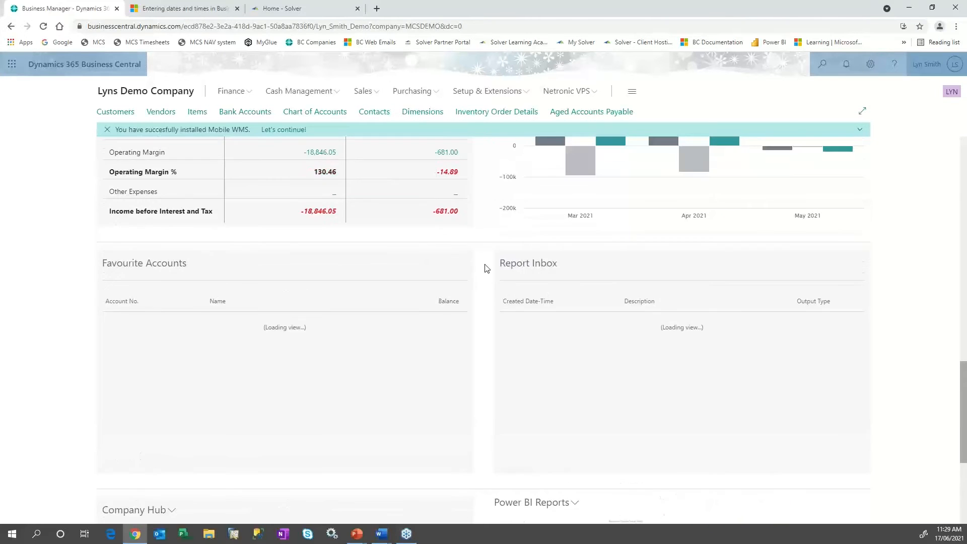
{"action": "scroll", "coordinate": [486, 268], "scroll_direction": "up", "scroll_amount": 2}
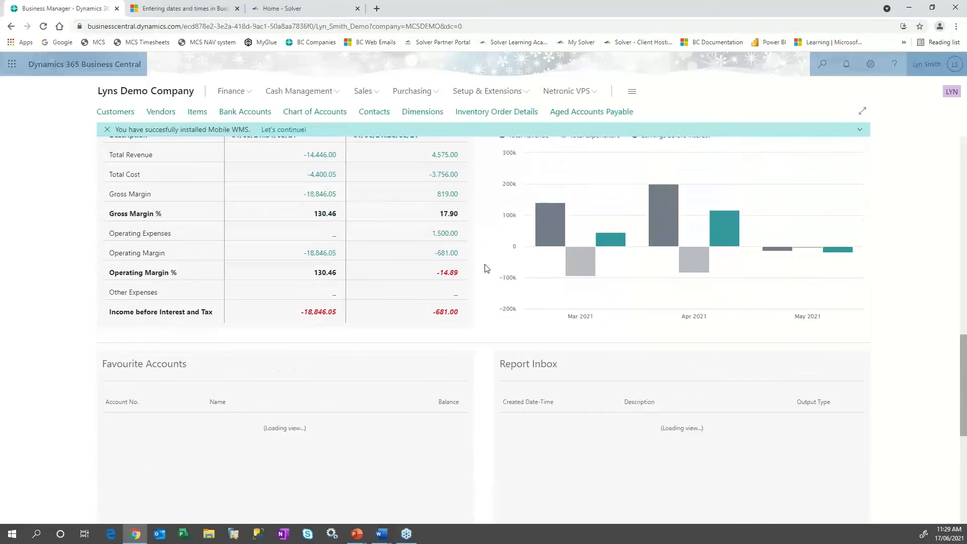
Step: Search for "aged rec" and open the Aged Accounts Receivable report from the reports and analysis results
{"action": "left_click", "coordinate": [819, 65]}
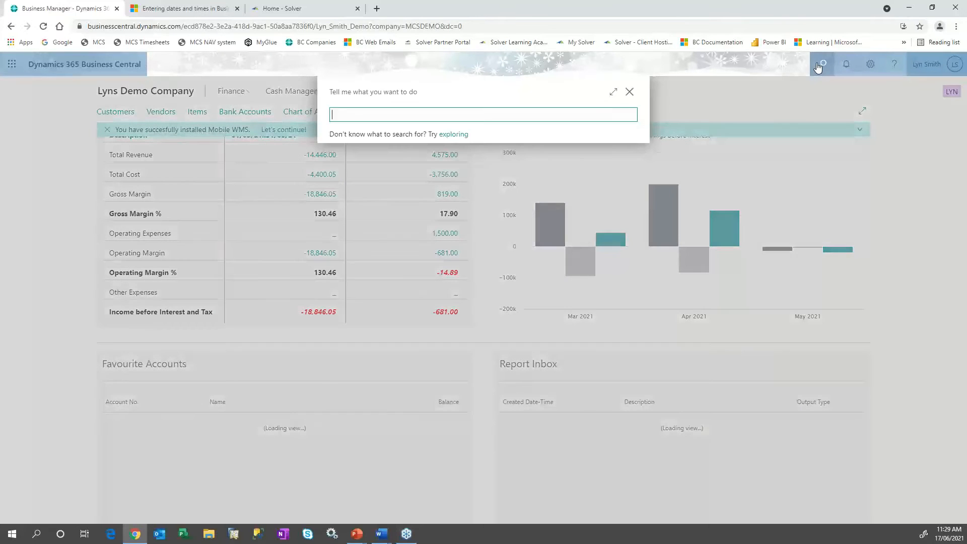
{"action": "type", "text": "a"}
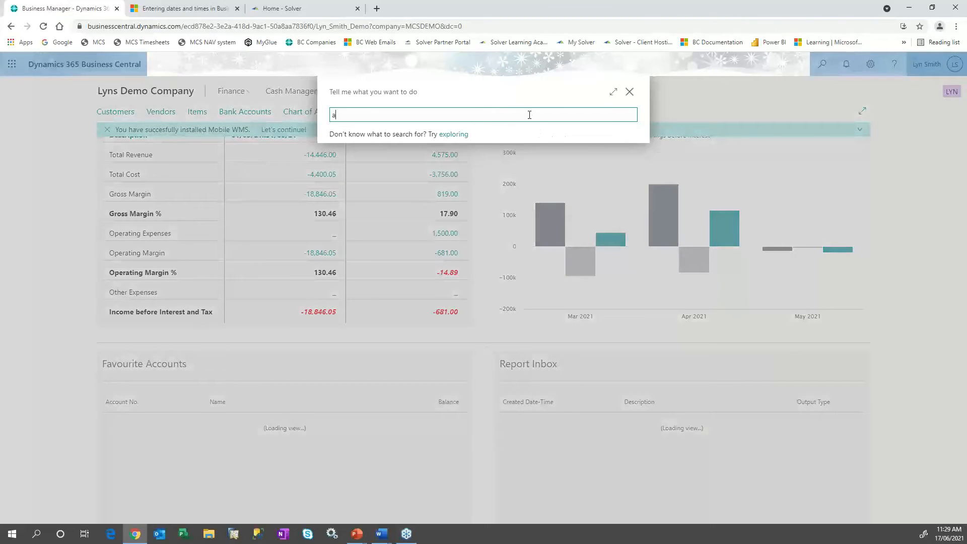
{"action": "type", "text": "ged "}
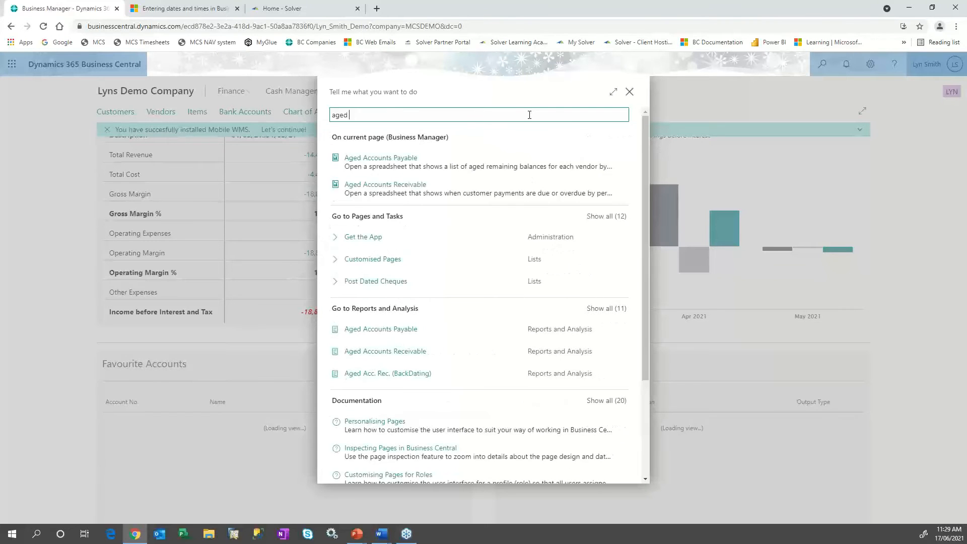
{"action": "type", "text": "rec"}
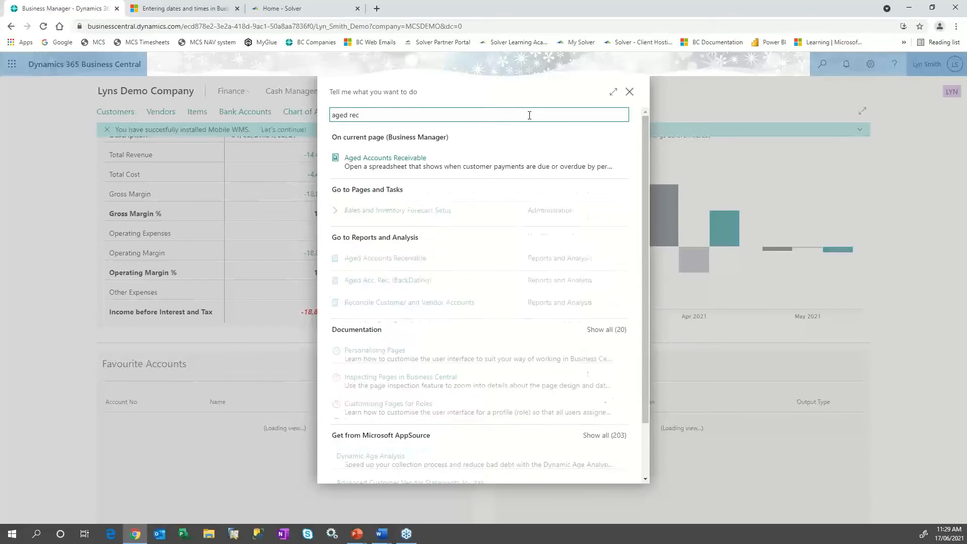
{"action": "left_click", "coordinate": [401, 260]}
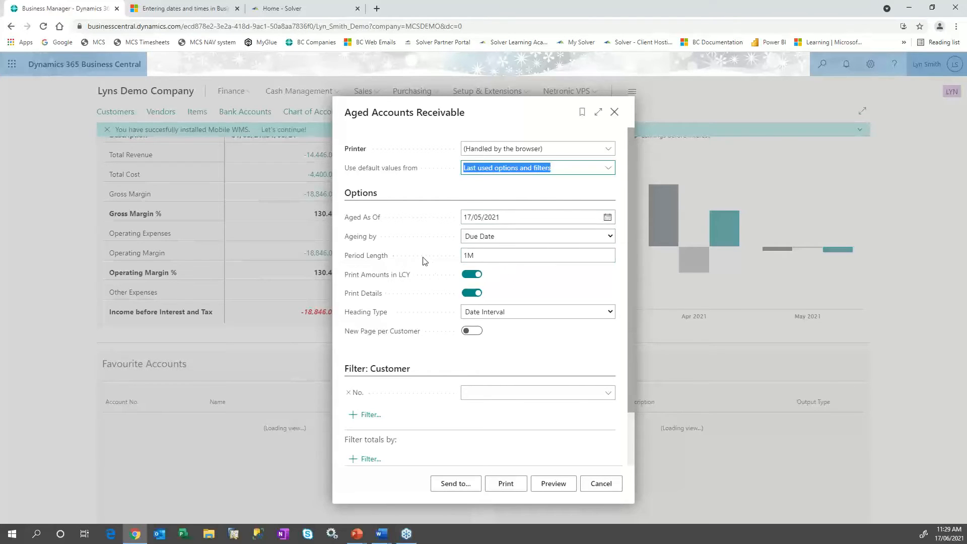
Step: Send the Aged Accounts Receivable report to a schedule instead of a file
{"action": "scroll", "coordinate": [444, 353], "scroll_direction": "down", "scroll_amount": 1}
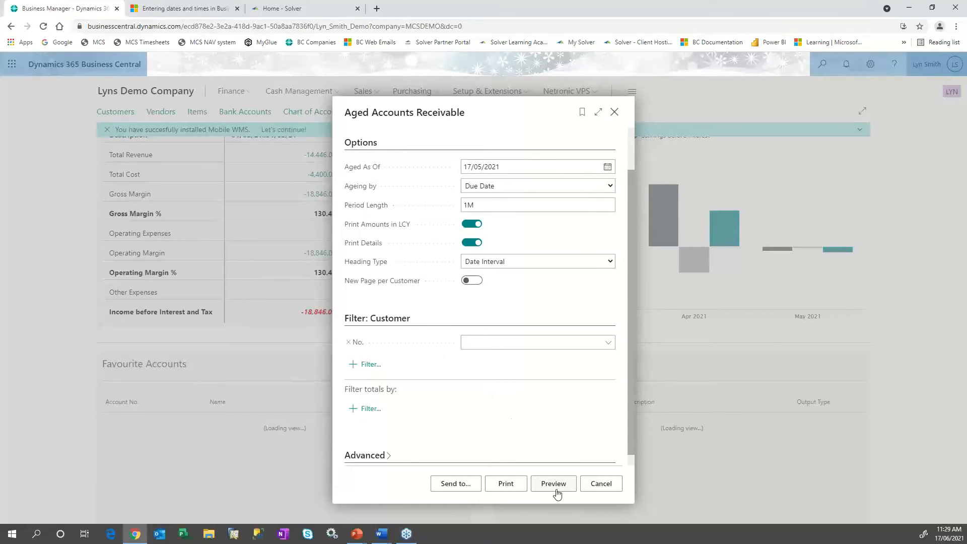
{"action": "left_click", "coordinate": [455, 483]}
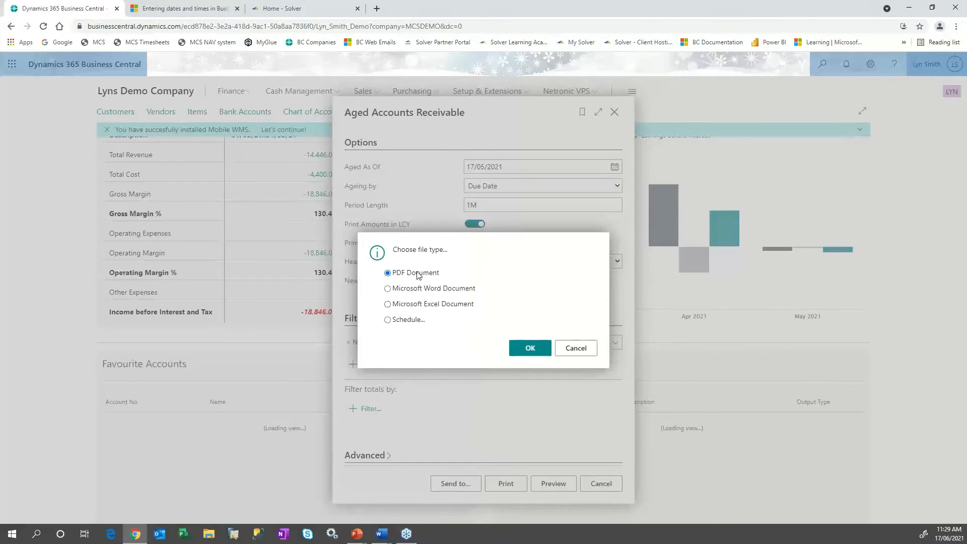
{"action": "left_click", "coordinate": [404, 321]}
{"action": "left_click", "coordinate": [524, 349]}
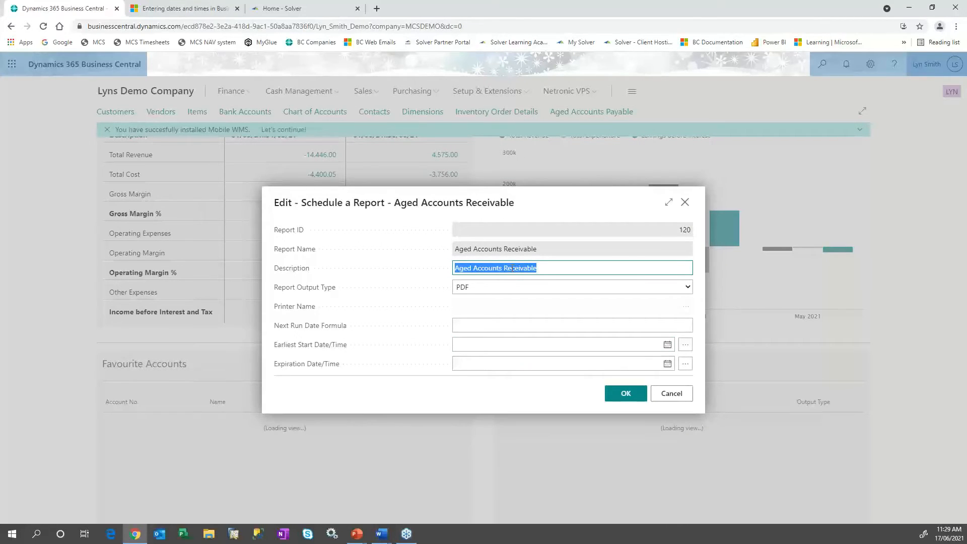
Step: Choose PDF as the scheduled report's output type, set the next run date formula to D1 and open the expiration date/time for editing
{"action": "left_click", "coordinate": [512, 287]}
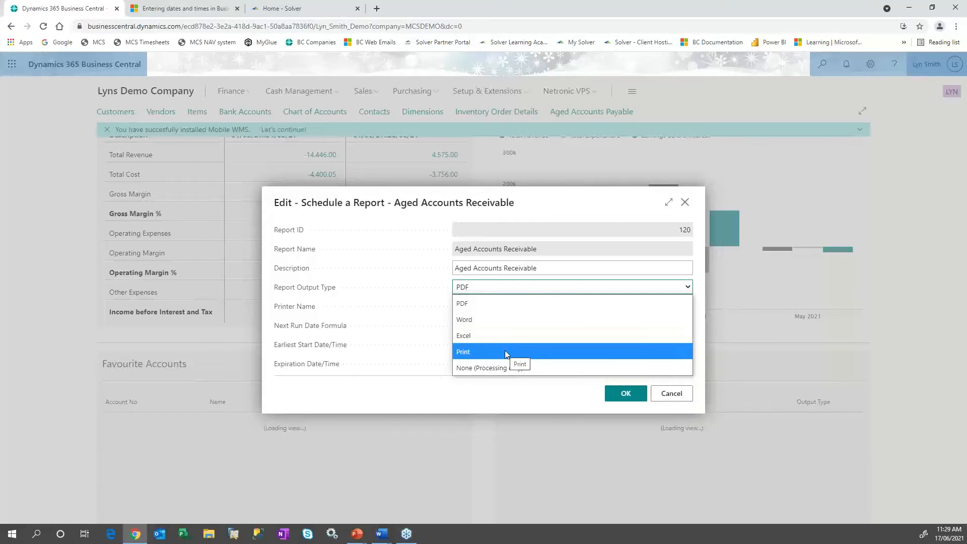
{"action": "left_click", "coordinate": [496, 308]}
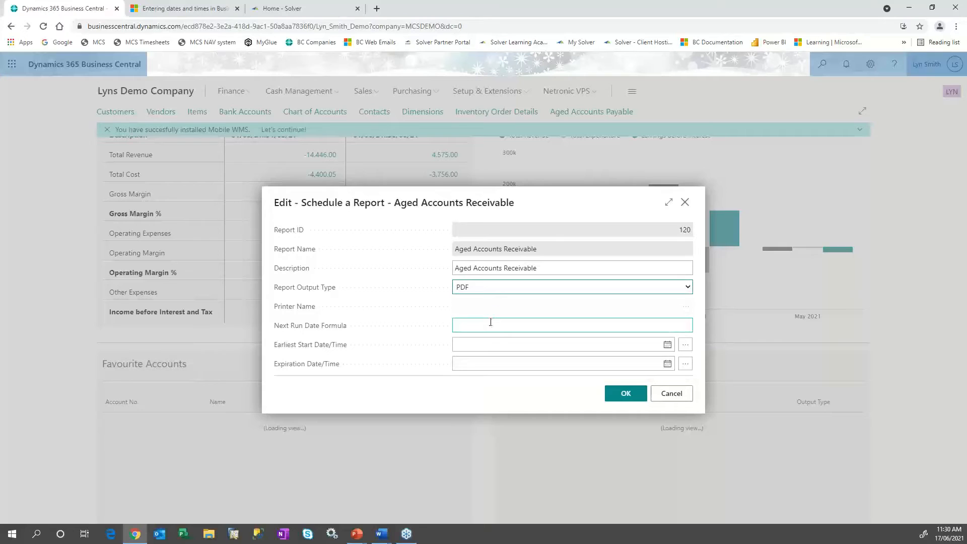
{"action": "left_click", "coordinate": [490, 325]}
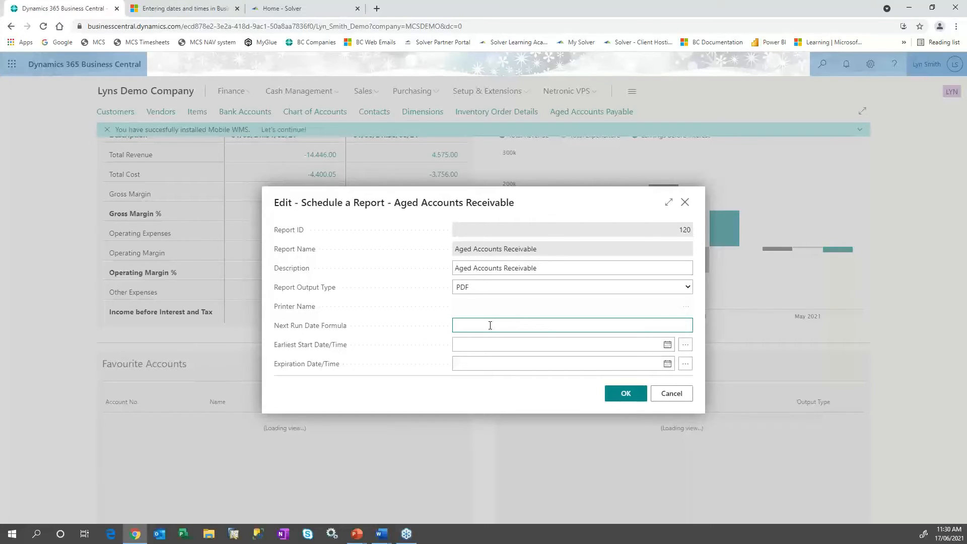
{"action": "type", "text": "D1"}
{"action": "key", "text": "Tab"}
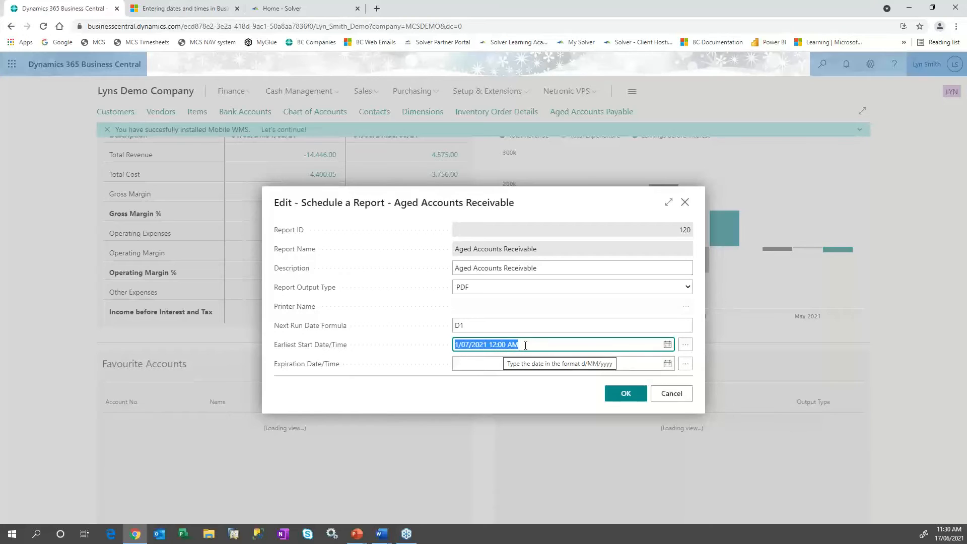
{"action": "left_click", "coordinate": [481, 363]}
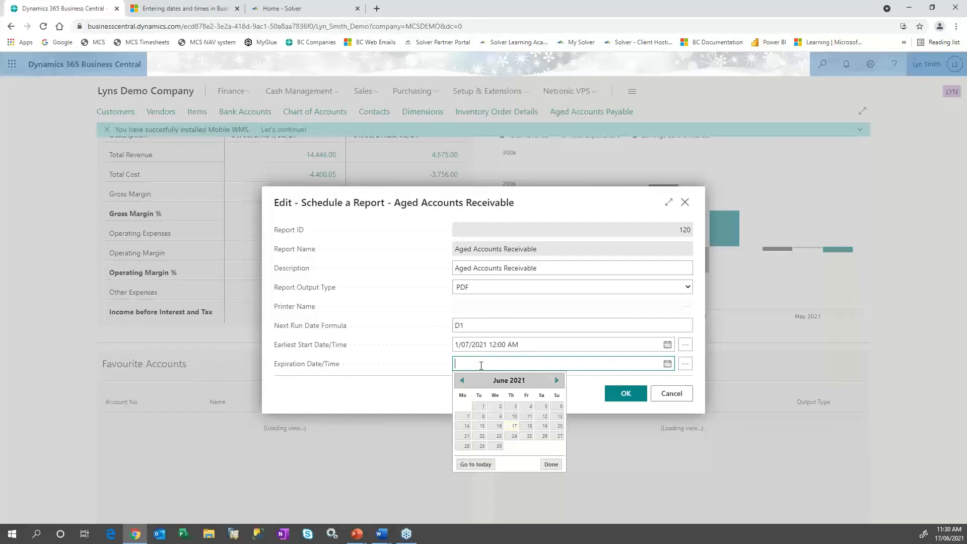
Step: Set the Aged Accounts Receivable schedule's expiration date to 300622 and schedule the report
{"action": "type", "text": "300622"}
{"action": "key", "text": "Tab"}
{"action": "left_click", "coordinate": [623, 395]}
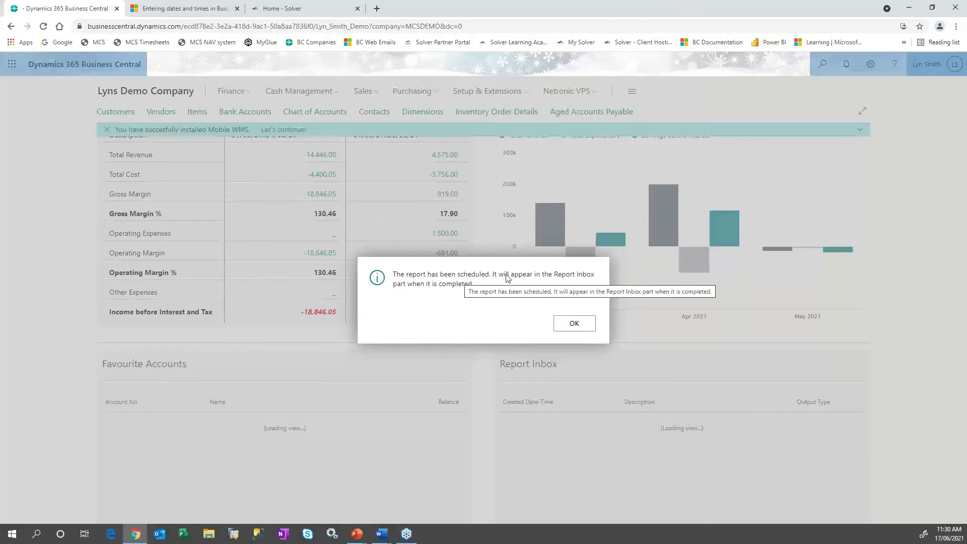
{"action": "left_click", "coordinate": [573, 323]}
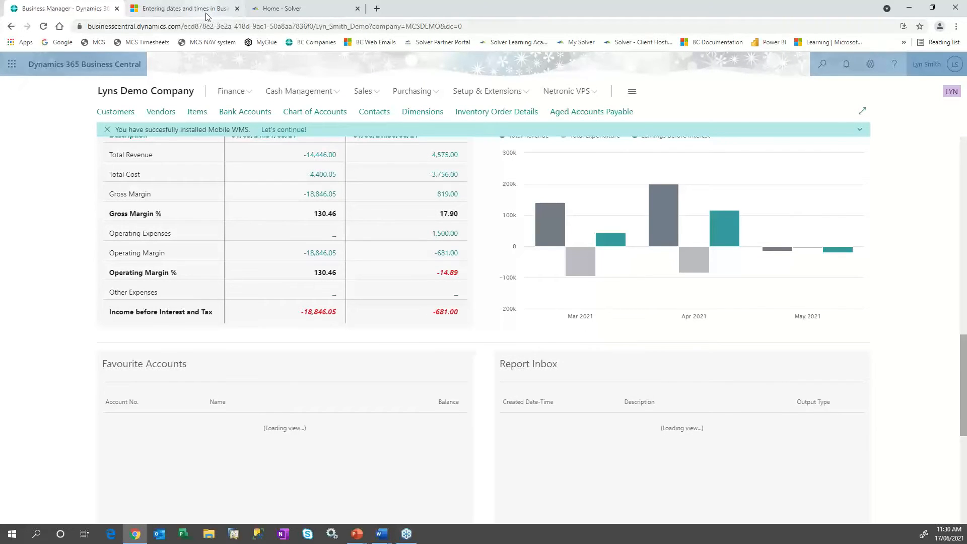
Step: Find the Aged Accounts Receivable report, open its Schedule form to examine the Next Run Date Formula field, and leave without scheduling
{"action": "left_click", "coordinate": [822, 65]}
{"action": "type", "text": "aged rec"}
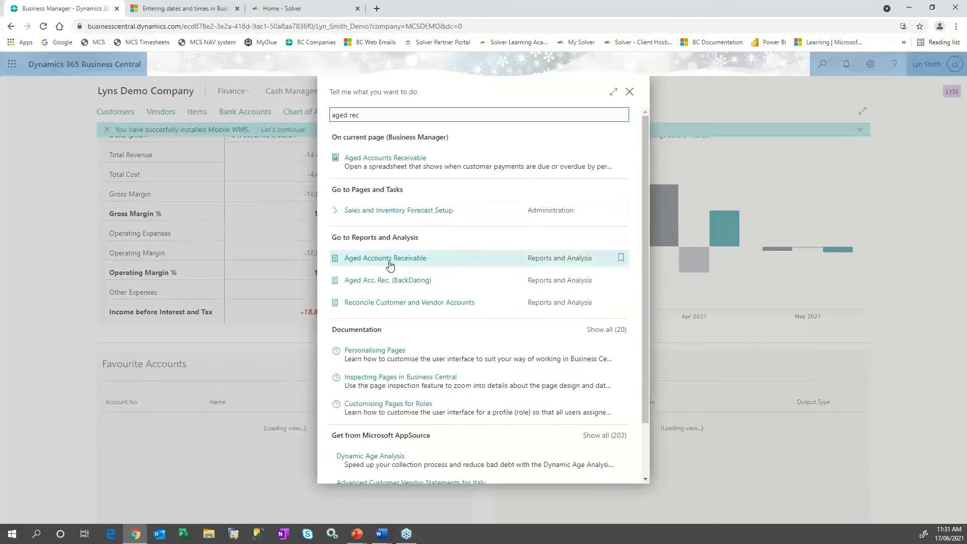
{"action": "left_click", "coordinate": [388, 262]}
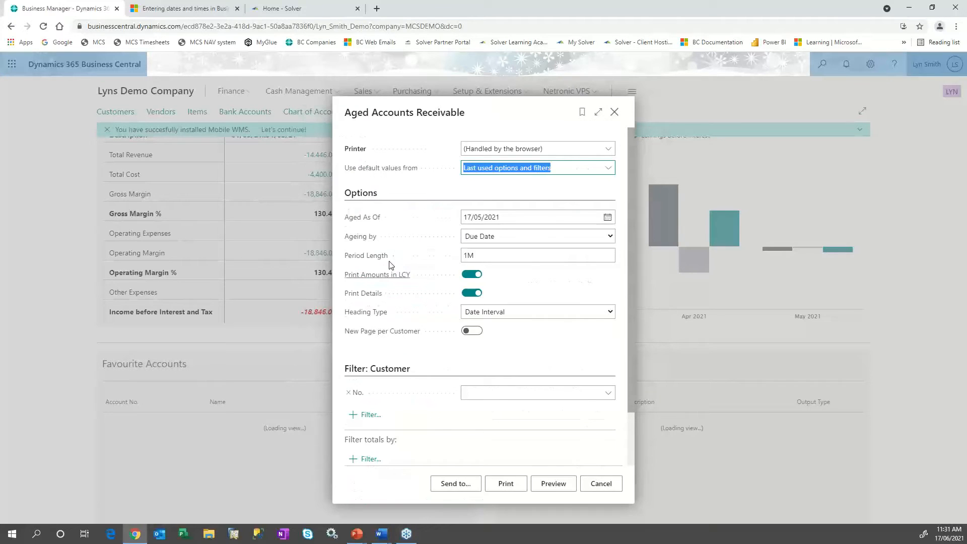
{"action": "left_click", "coordinate": [478, 483]}
{"action": "left_click", "coordinate": [410, 323]}
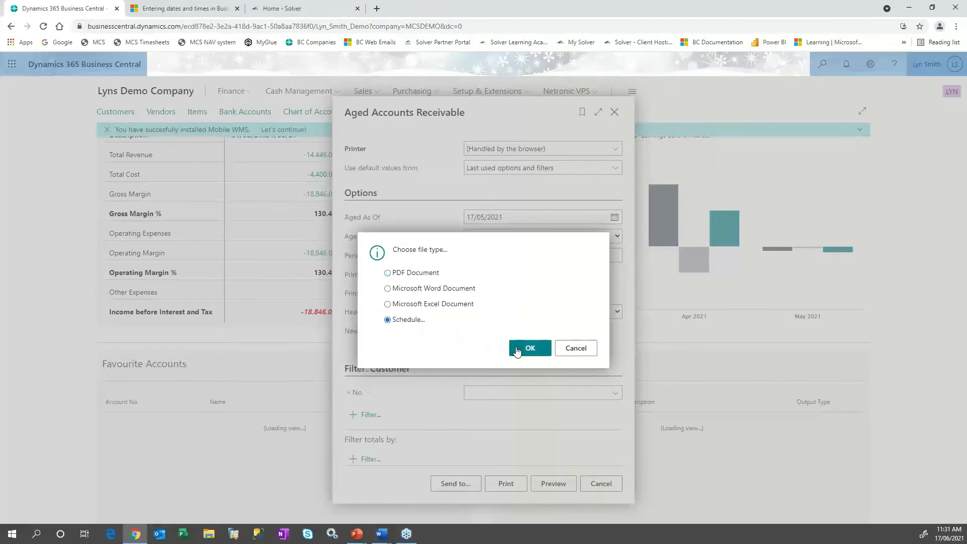
{"action": "left_click", "coordinate": [517, 349]}
{"action": "left_click", "coordinate": [476, 326]}
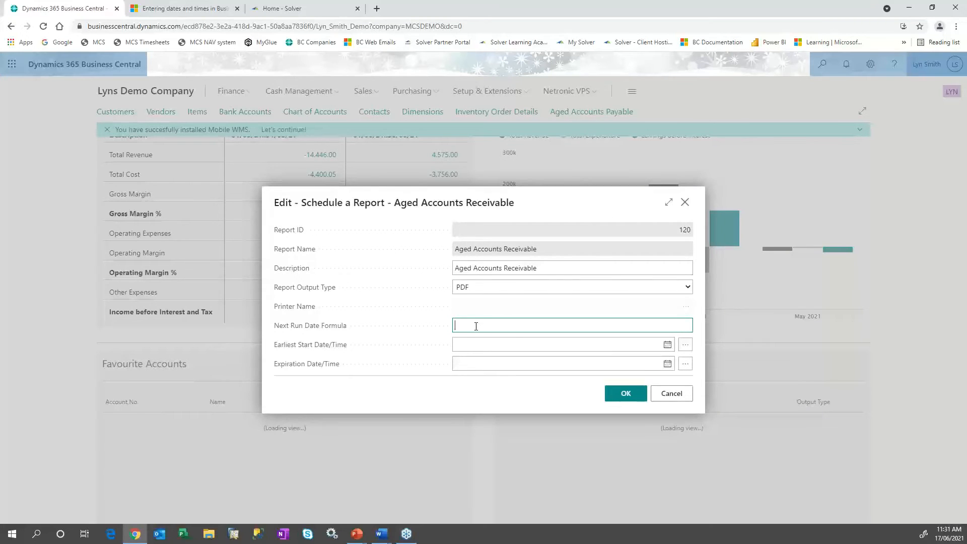
{"action": "mouse_move", "coordinate": [328, 328]}
{"action": "left_click", "coordinate": [663, 396]}
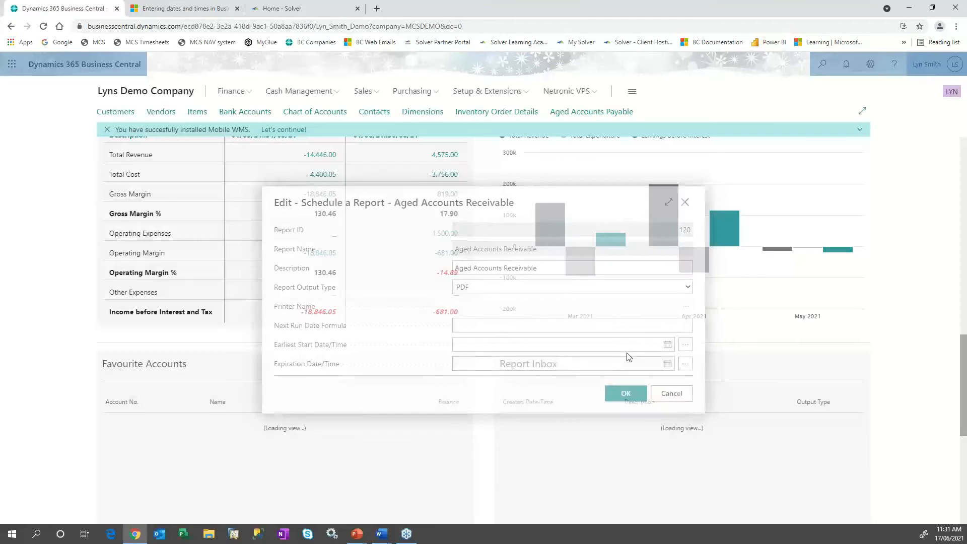
Step: Review the Using Date Formulas section of the Microsoft Docs article on calendar dates and times, including its expression examples
{"action": "left_click", "coordinate": [183, 10]}
{"action": "scroll", "coordinate": [290, 188], "scroll_direction": "up", "scroll_amount": 14}
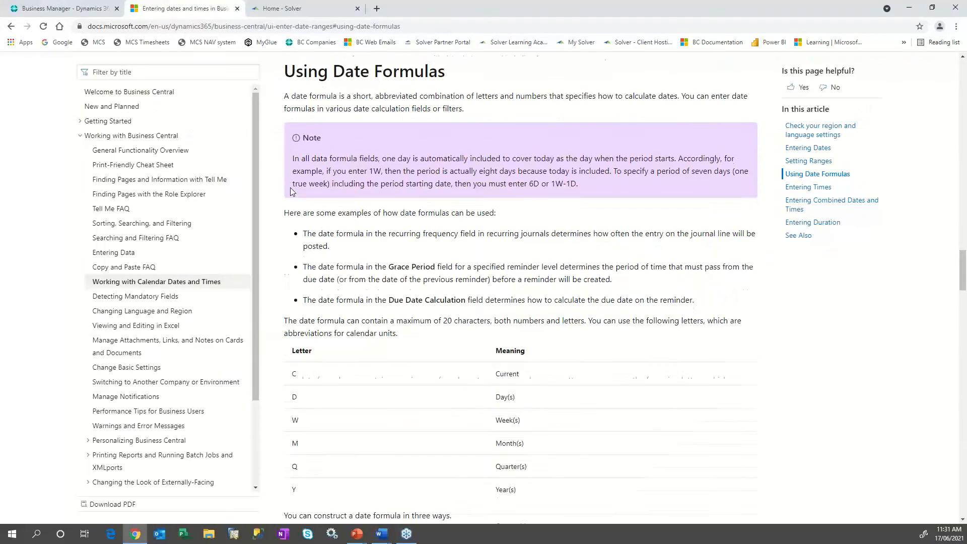
{"action": "scroll", "coordinate": [262, 131], "scroll_direction": "up", "scroll_amount": 15}
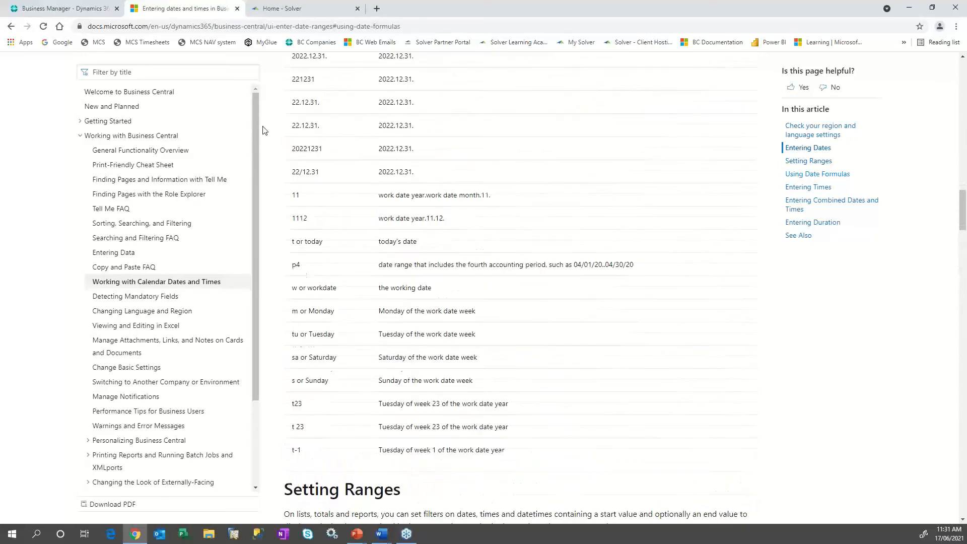
{"action": "scroll", "coordinate": [263, 131], "scroll_direction": "up", "scroll_amount": 10}
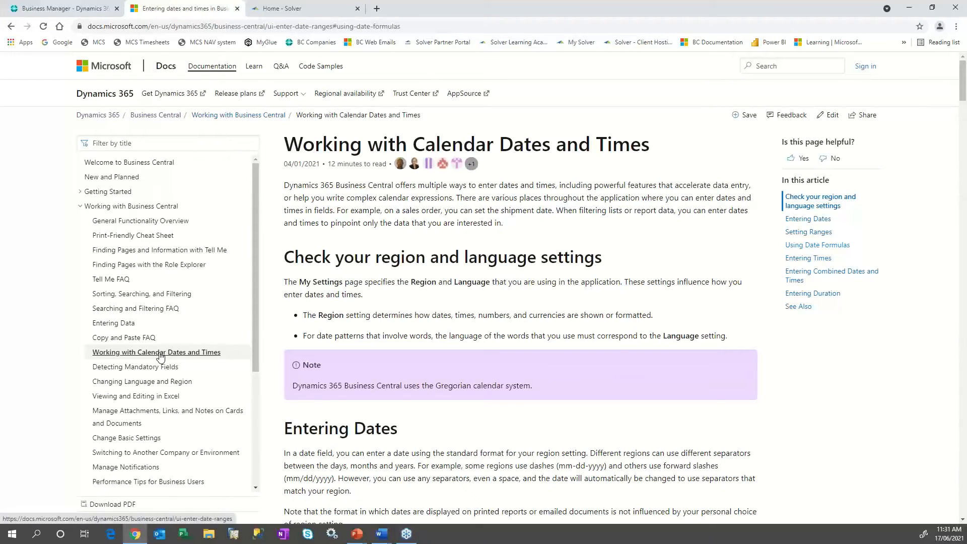
{"action": "left_click", "coordinate": [829, 247]}
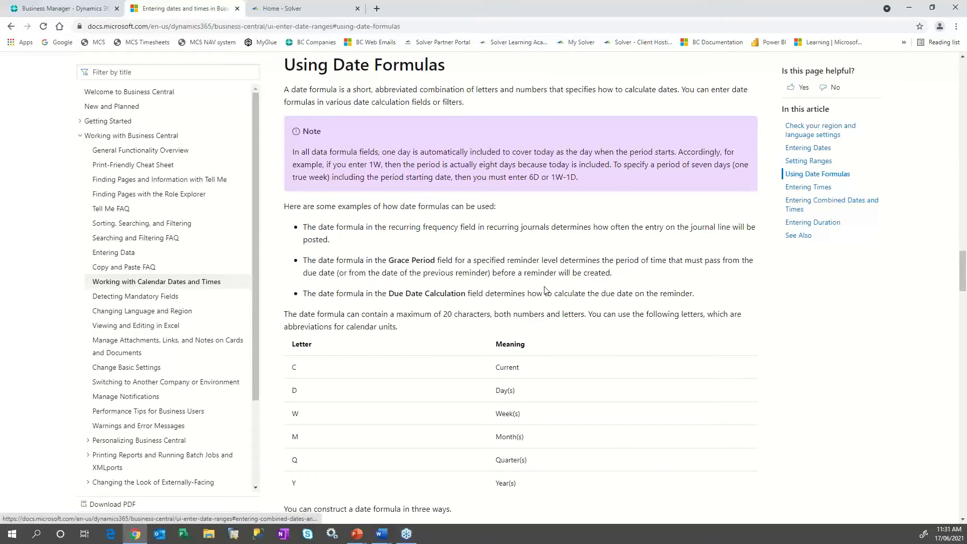
{"action": "scroll", "coordinate": [545, 289], "scroll_direction": "down", "scroll_amount": 3}
{"action": "scroll", "coordinate": [545, 290], "scroll_direction": "down", "scroll_amount": 5}
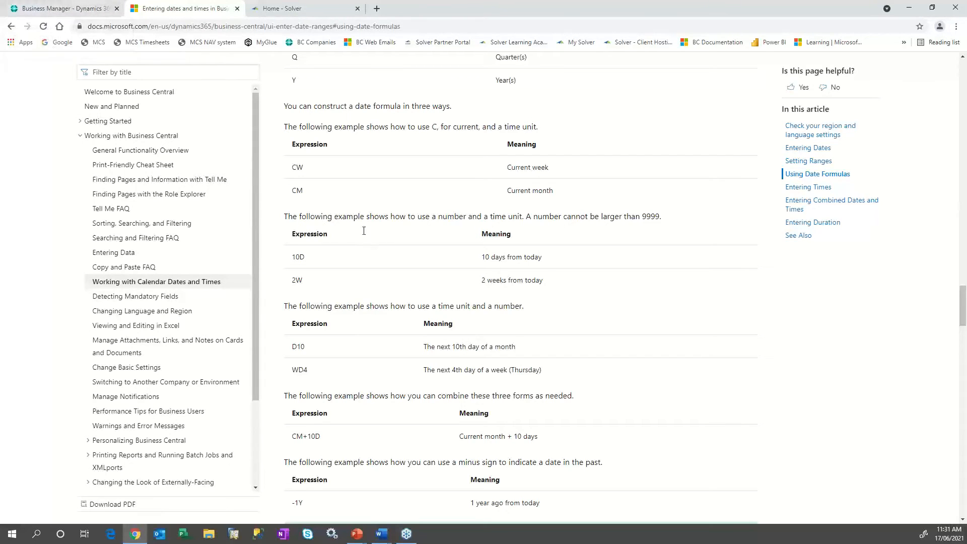
Step: Return to Business Central, open the Aged Accounts Receivable PDF from the Report Inbox, review it and close it
{"action": "left_click", "coordinate": [77, 13]}
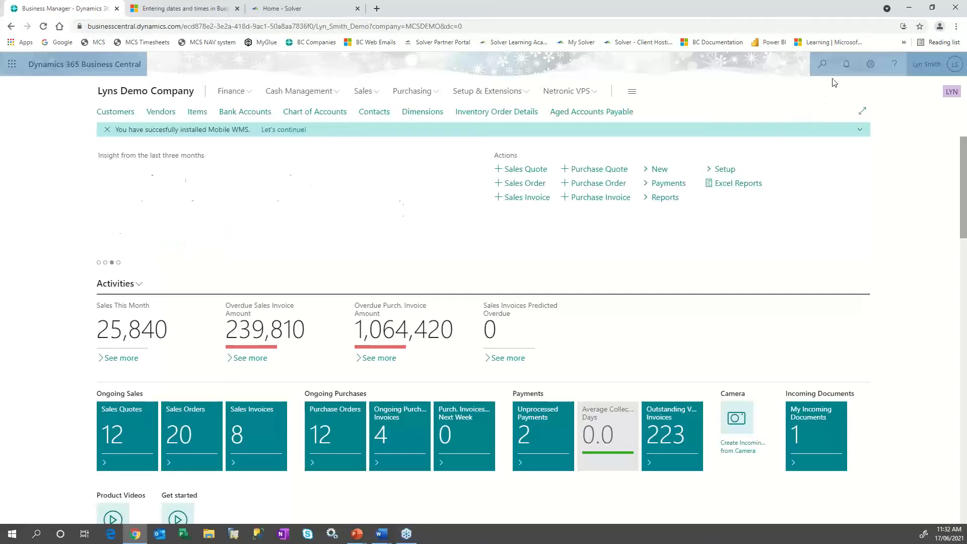
{"action": "scroll", "coordinate": [755, 330], "scroll_direction": "down", "scroll_amount": 10}
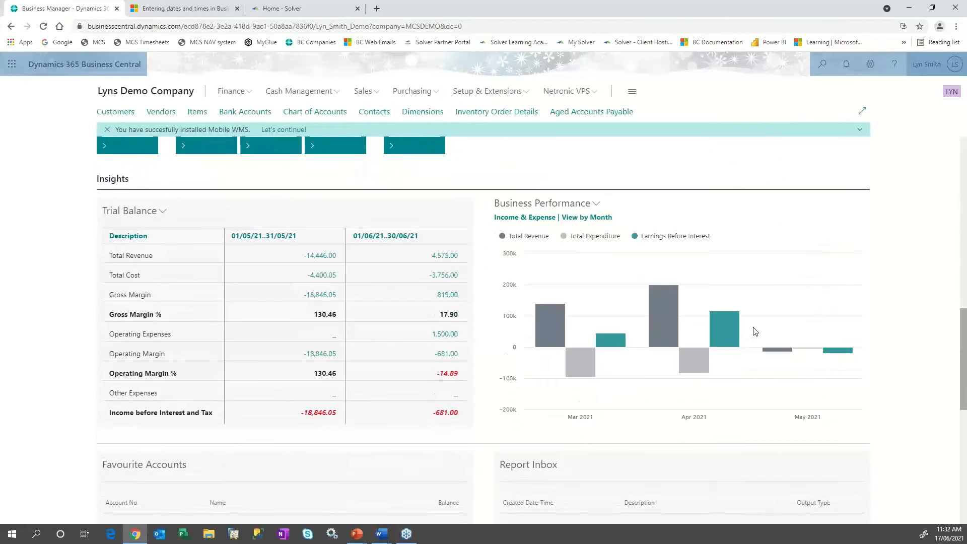
{"action": "scroll", "coordinate": [755, 331], "scroll_direction": "down", "scroll_amount": 3}
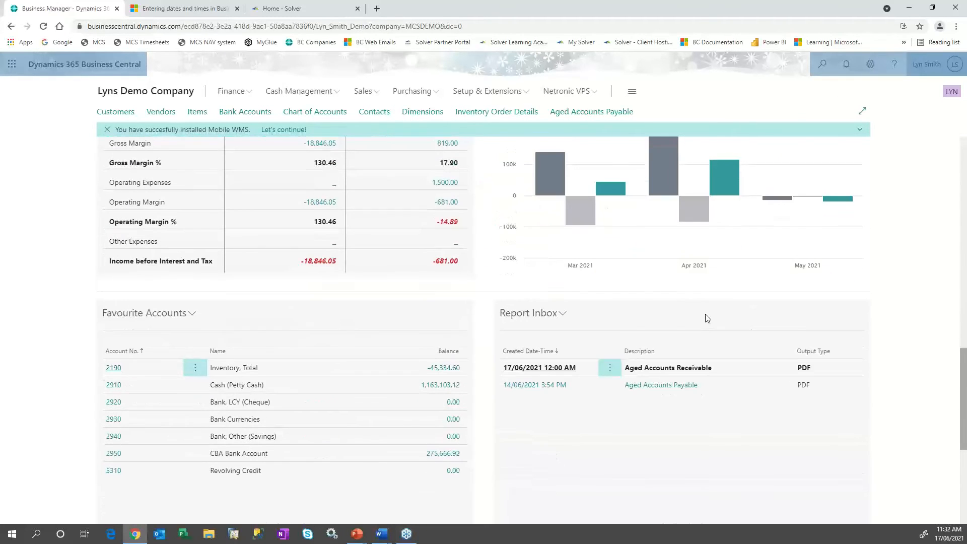
{"action": "scroll", "coordinate": [706, 318], "scroll_direction": "down", "scroll_amount": 2}
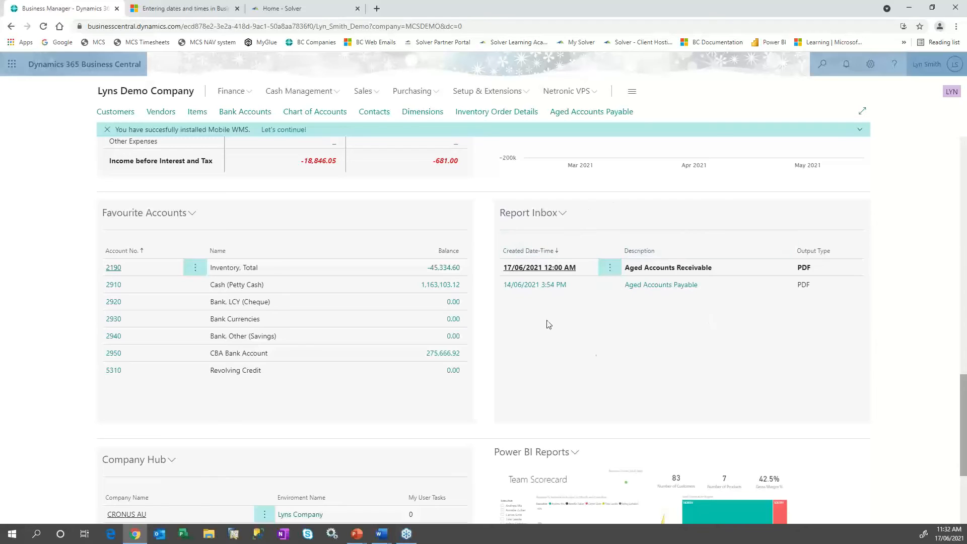
{"action": "left_click", "coordinate": [662, 269]}
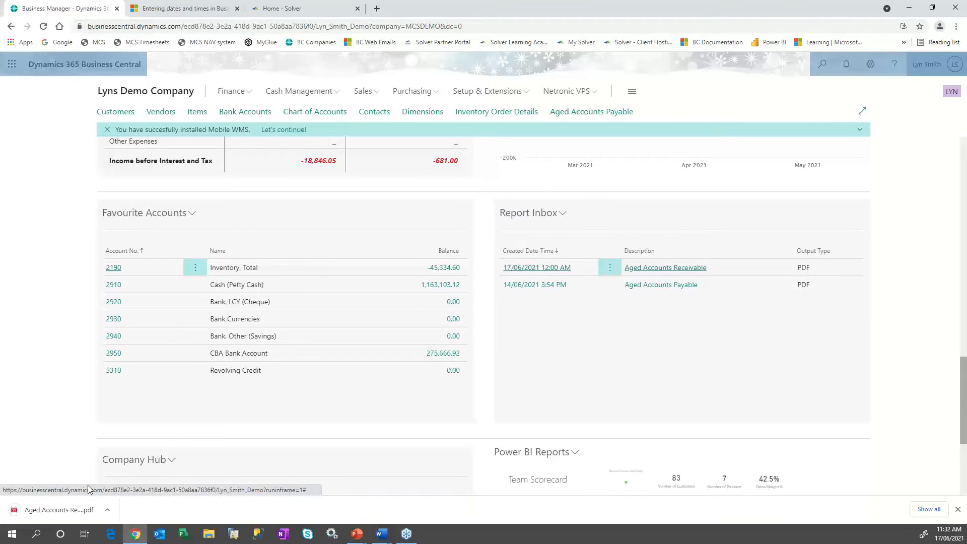
{"action": "left_click", "coordinate": [53, 510]}
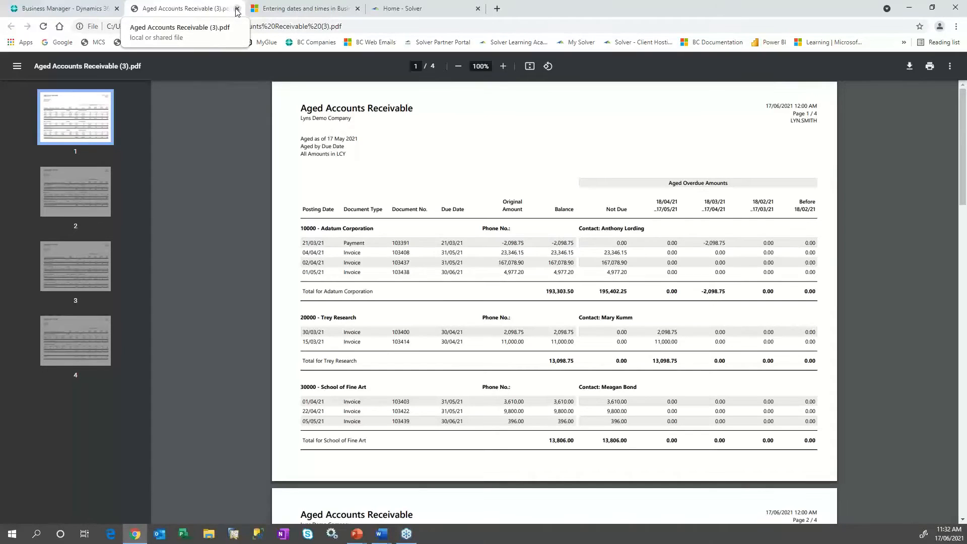
{"action": "left_click", "coordinate": [237, 9]}
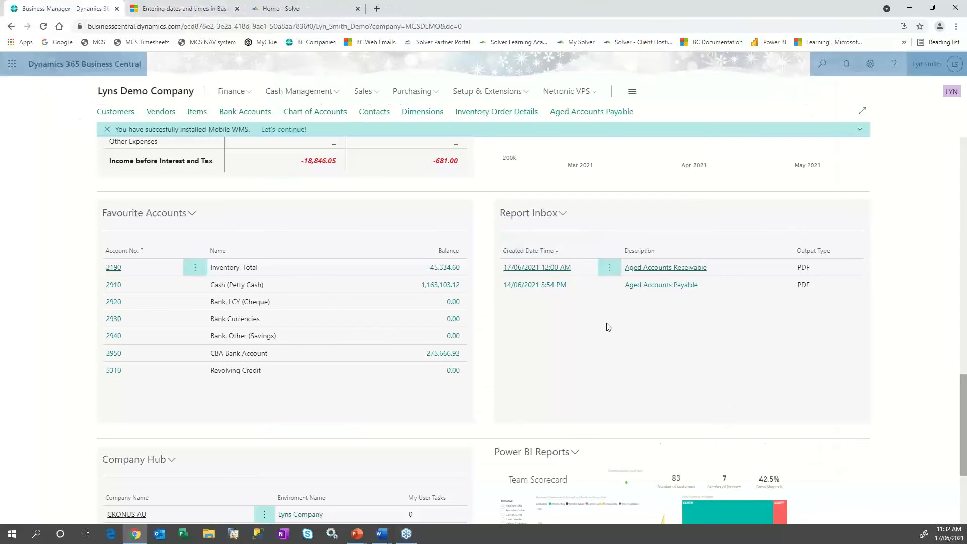
Step: Open Job Queue Entries and put the Aged Accounts Receivable entry starting 1/07/2021 on hold
{"action": "left_click", "coordinate": [822, 65]}
{"action": "type", "text": "j"}
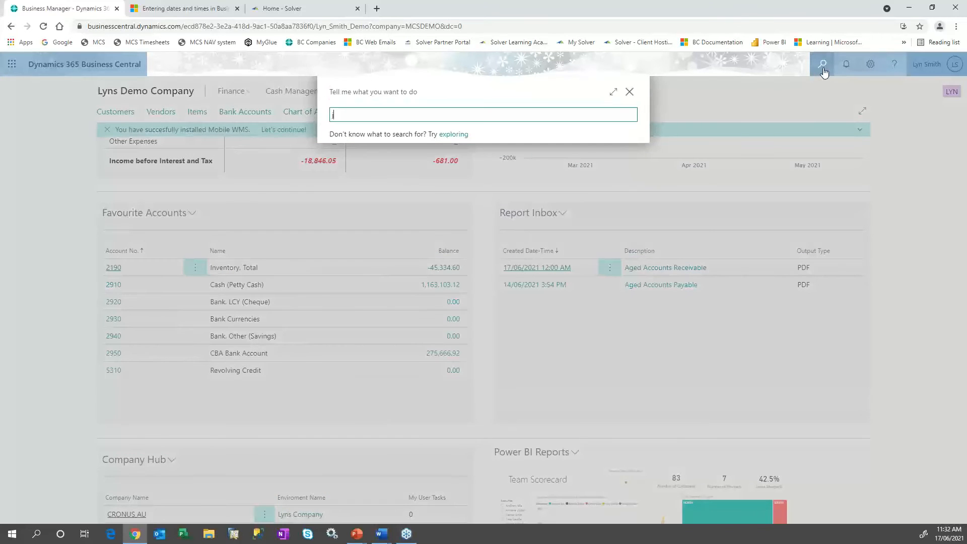
{"action": "type", "text": "ob queue"}
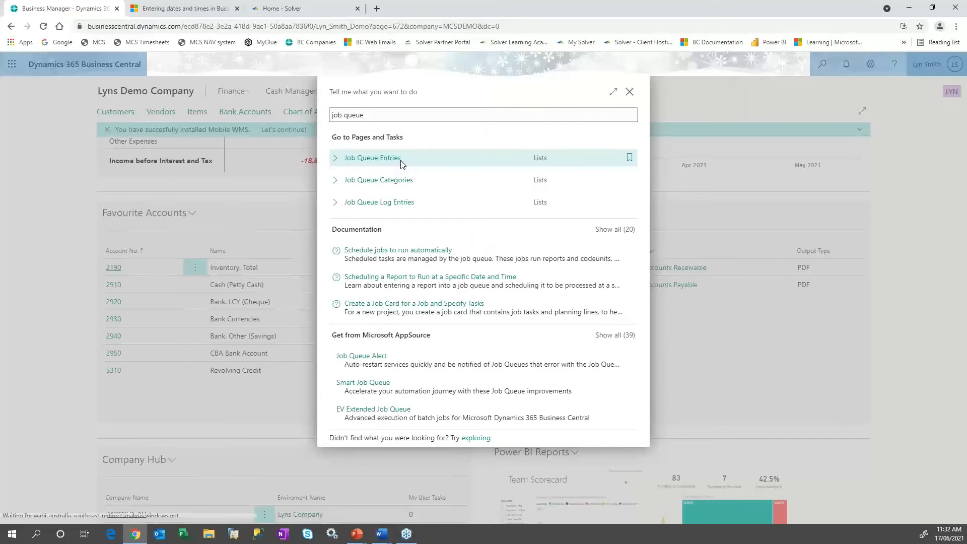
{"action": "left_click", "coordinate": [399, 162]}
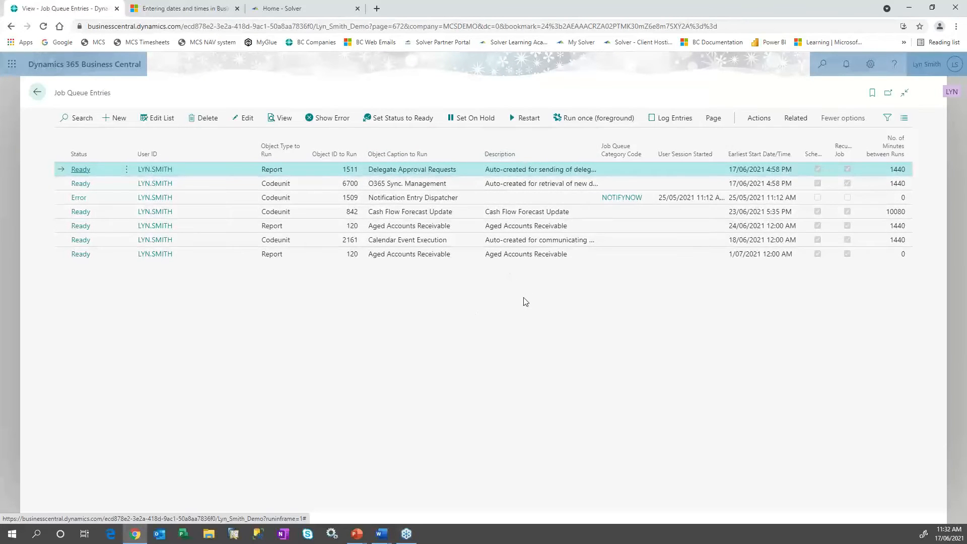
{"action": "left_click", "coordinate": [467, 256]}
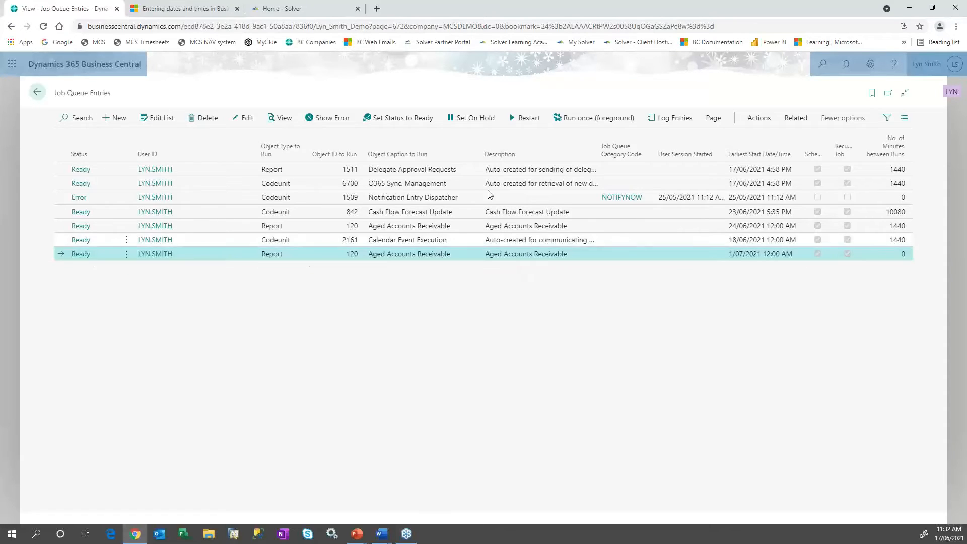
{"action": "left_click", "coordinate": [486, 128]}
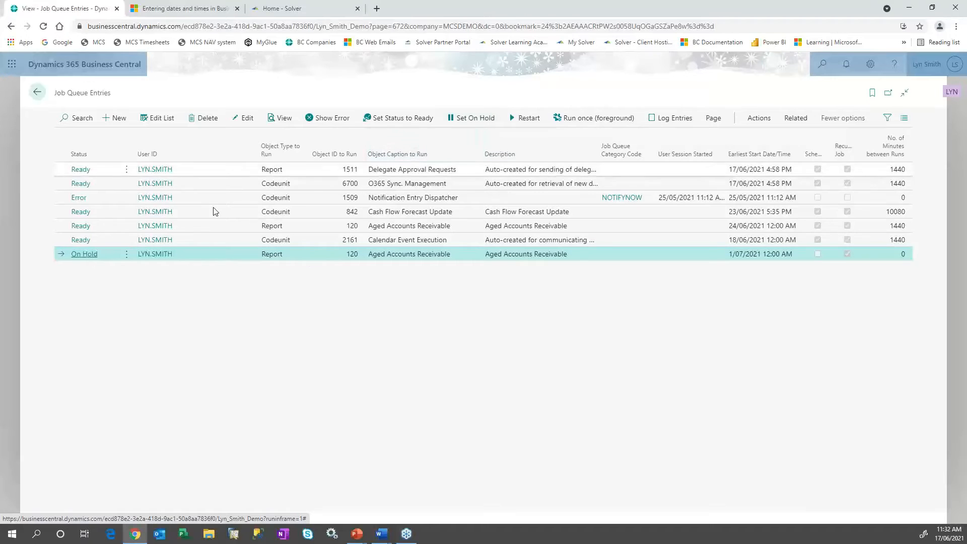
Step: Change the on-hold Aged Accounts Receivable entry's recurrence to run on Fridays and restart the entry
{"action": "left_click", "coordinate": [79, 256]}
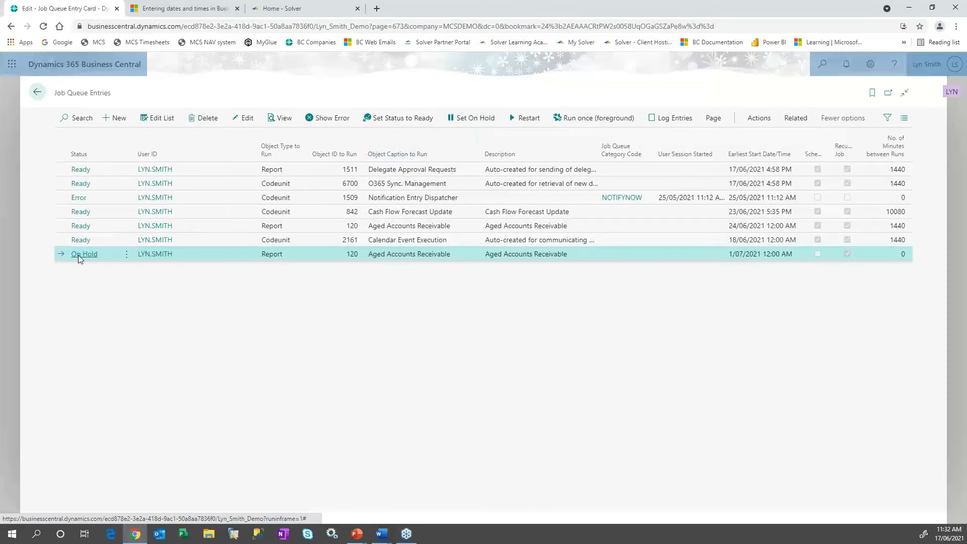
{"action": "scroll", "coordinate": [428, 376], "scroll_direction": "down", "scroll_amount": 1}
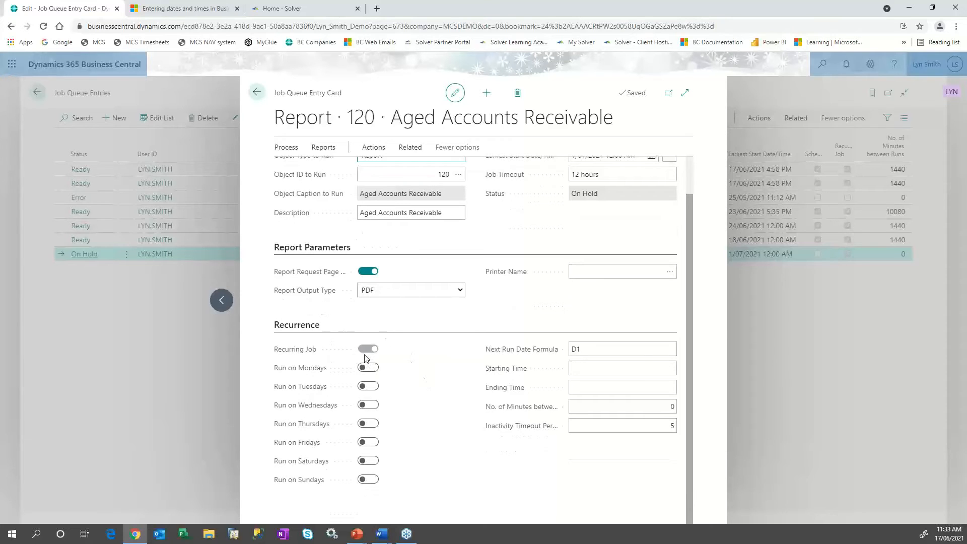
{"action": "left_click", "coordinate": [594, 348]}
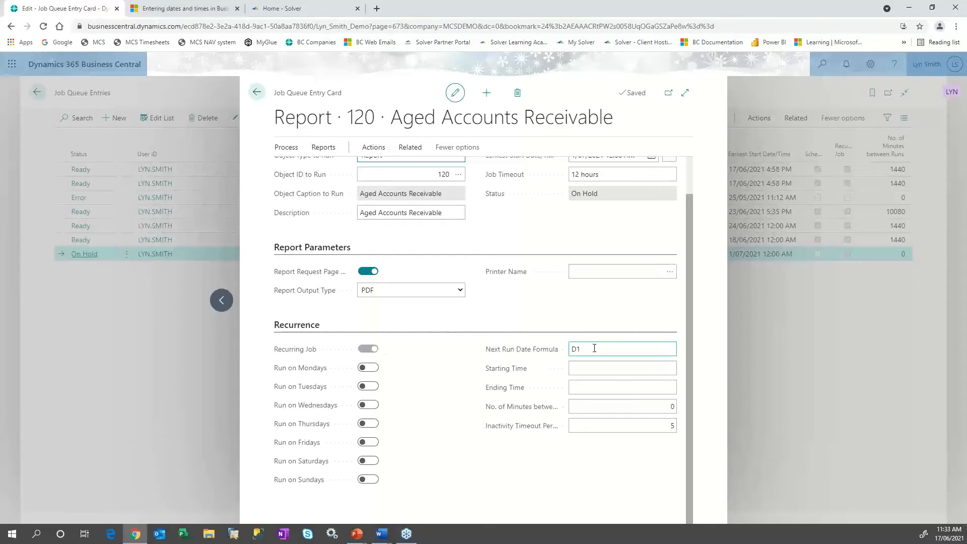
{"action": "left_click", "coordinate": [375, 443]}
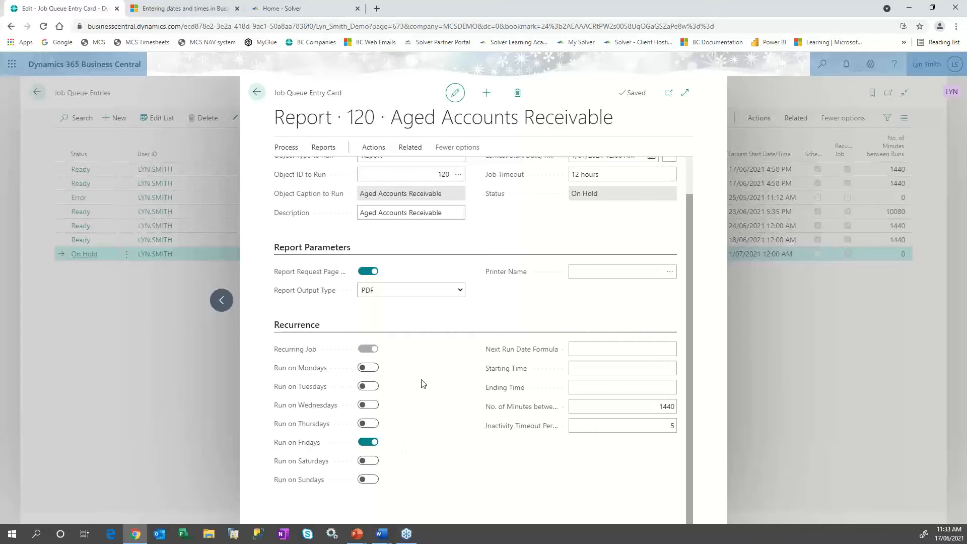
{"action": "scroll", "coordinate": [423, 384], "scroll_direction": "up", "scroll_amount": 2}
{"action": "left_click", "coordinate": [260, 96]}
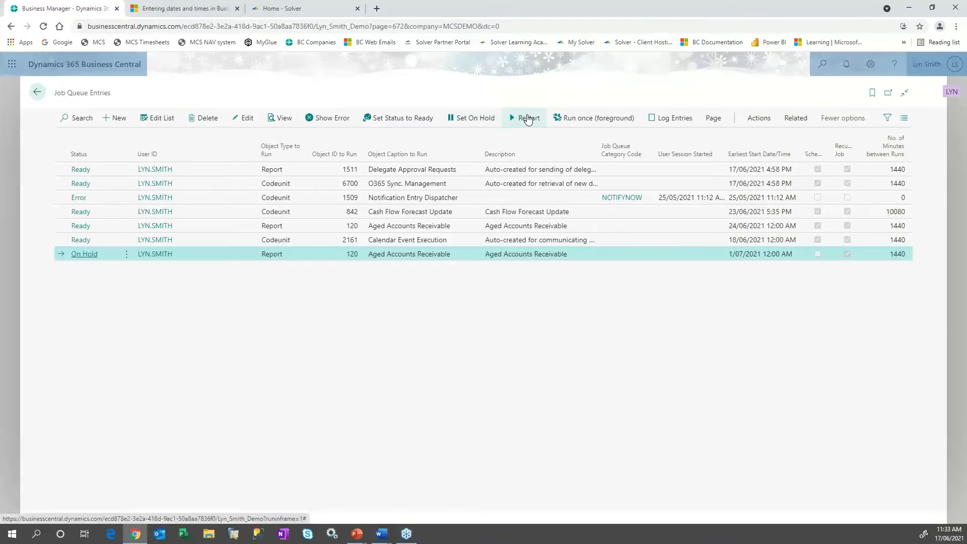
{"action": "left_click", "coordinate": [528, 119]}
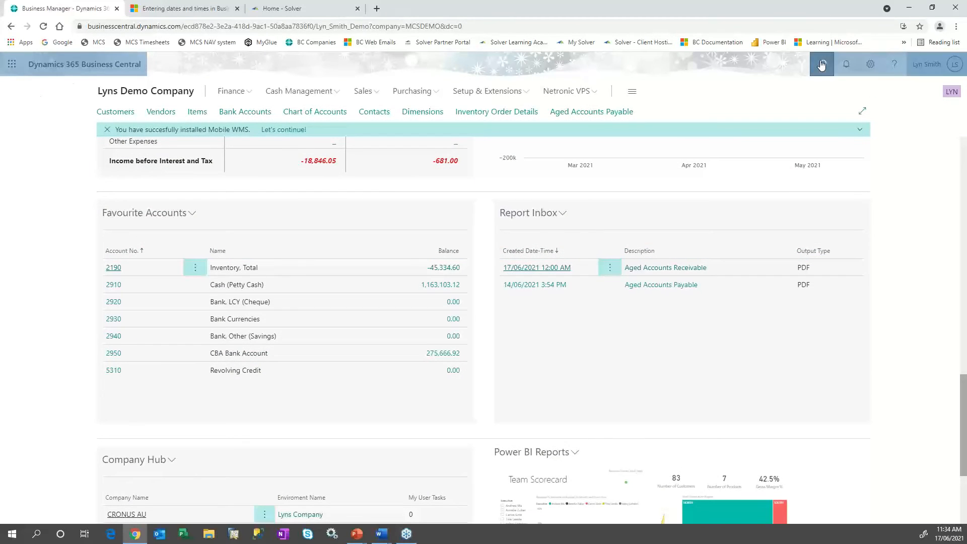
Step: Open Report Layout Selection and examine the layout types available for the Chart of Accounts report, leaving its layout as is
{"action": "left_click", "coordinate": [821, 64]}
{"action": "type", "text": "report "}
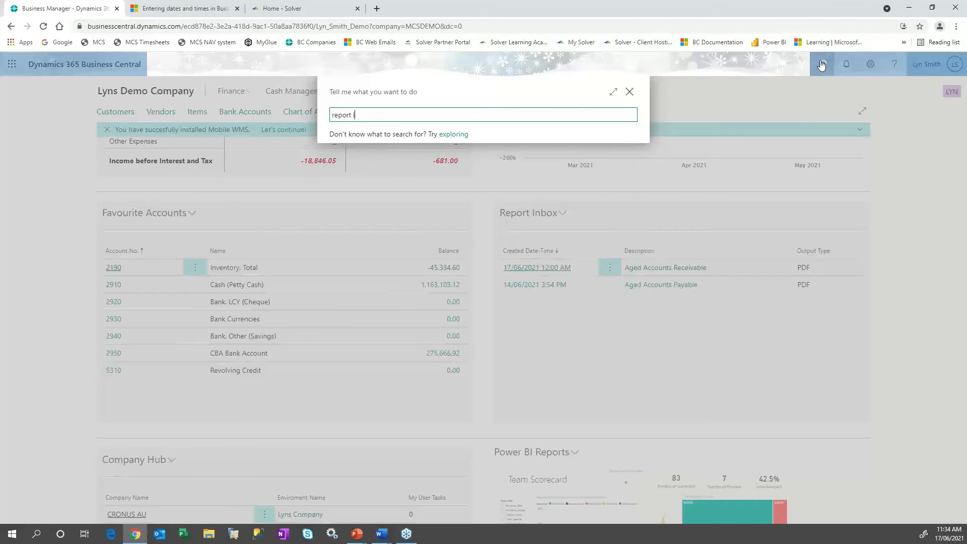
{"action": "type", "text": "lay"}
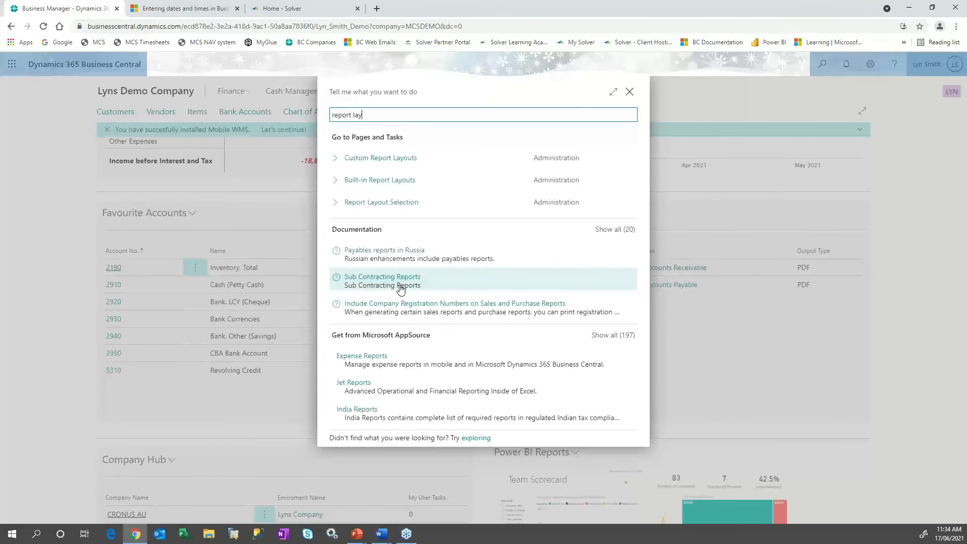
{"action": "left_click", "coordinate": [407, 203]}
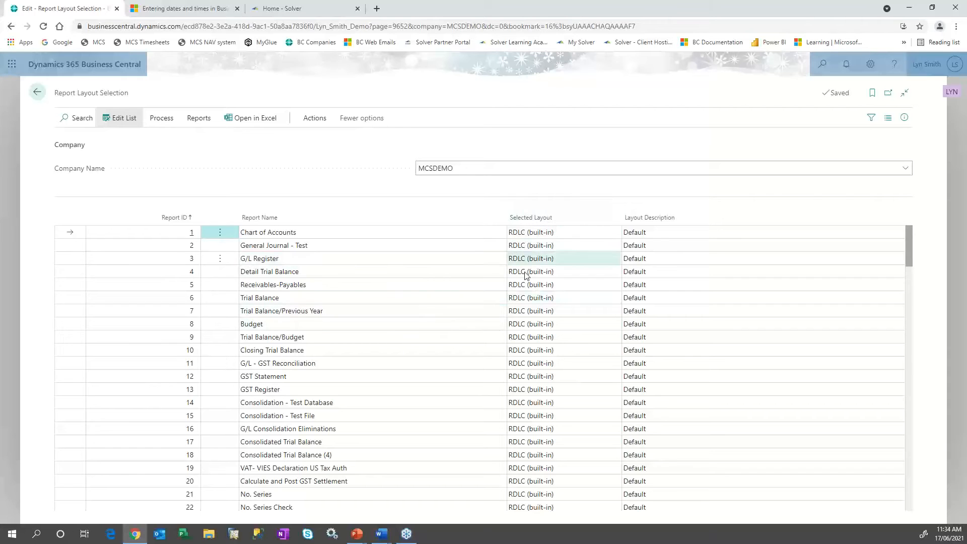
{"action": "left_click", "coordinate": [594, 234]}
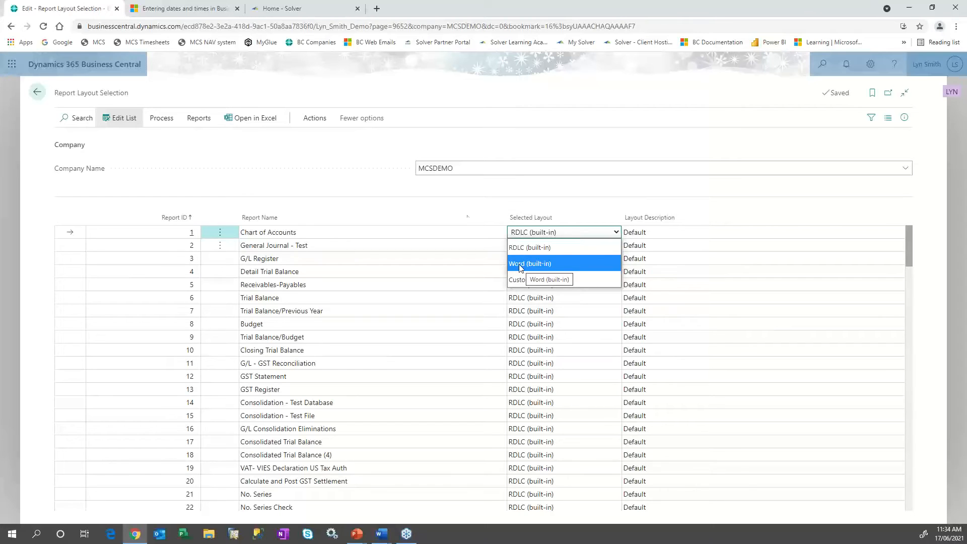
{"action": "left_click", "coordinate": [361, 181]}
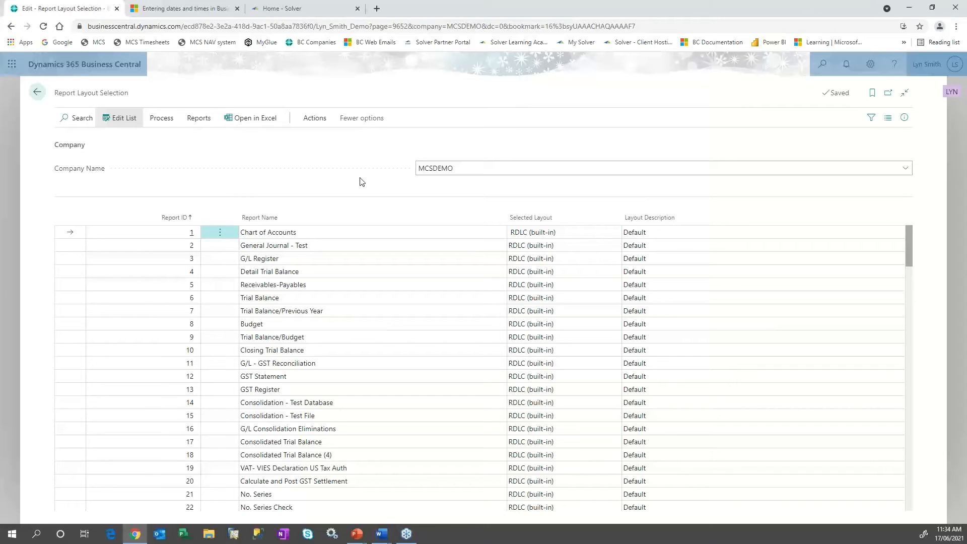
Step: Search the report layout list for "sales - invoi" and open the custom layouts of report 1306, Sales - Invoice
{"action": "left_click", "coordinate": [77, 125]}
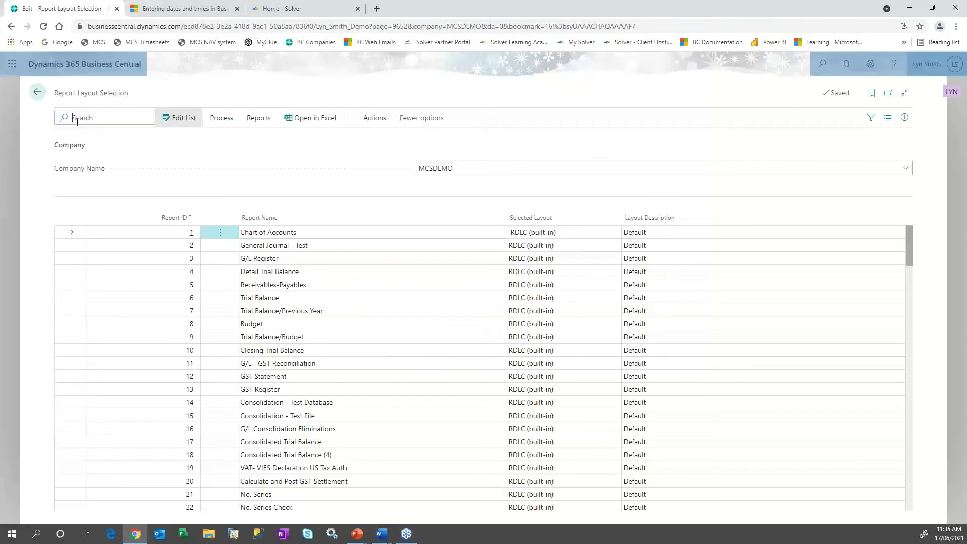
{"action": "type", "text": "sales - invoi"}
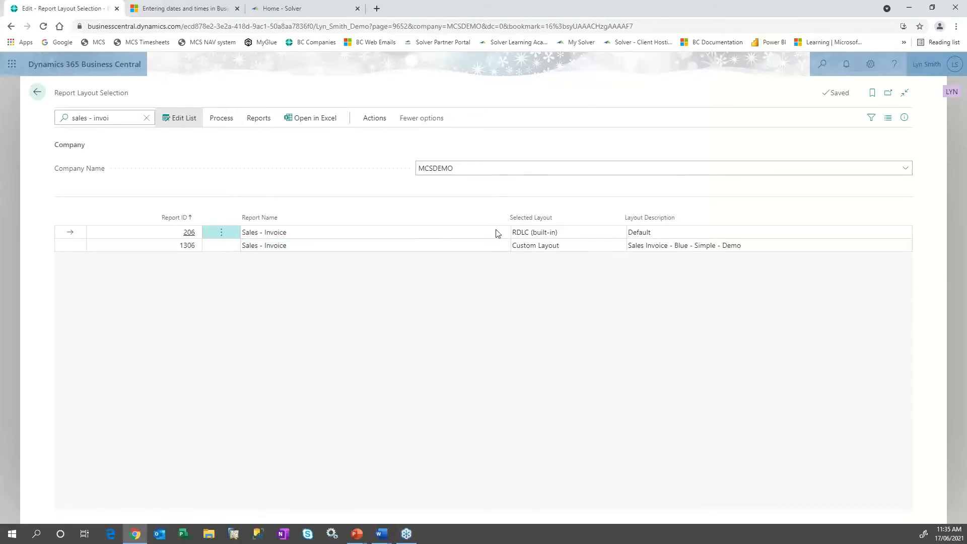
{"action": "left_click", "coordinate": [435, 248]}
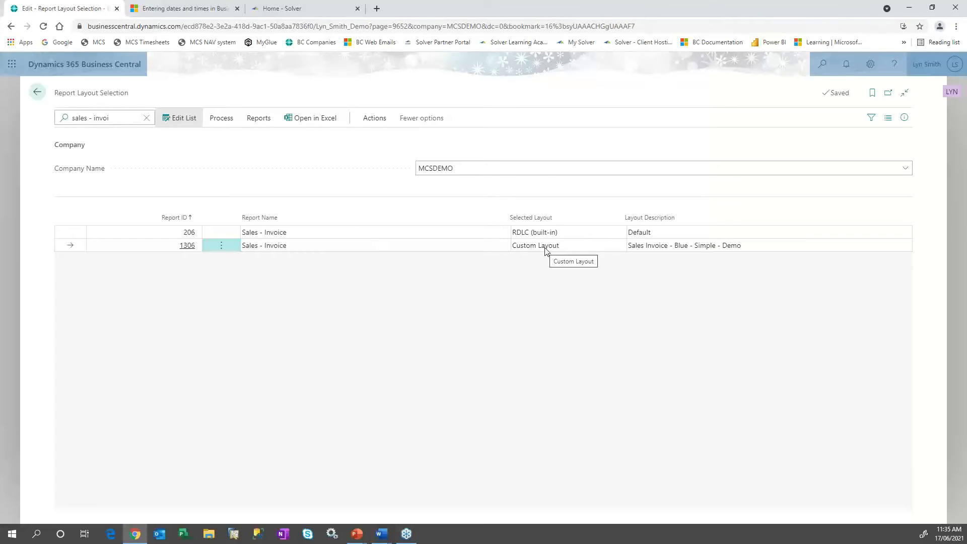
{"action": "left_click", "coordinate": [230, 123]}
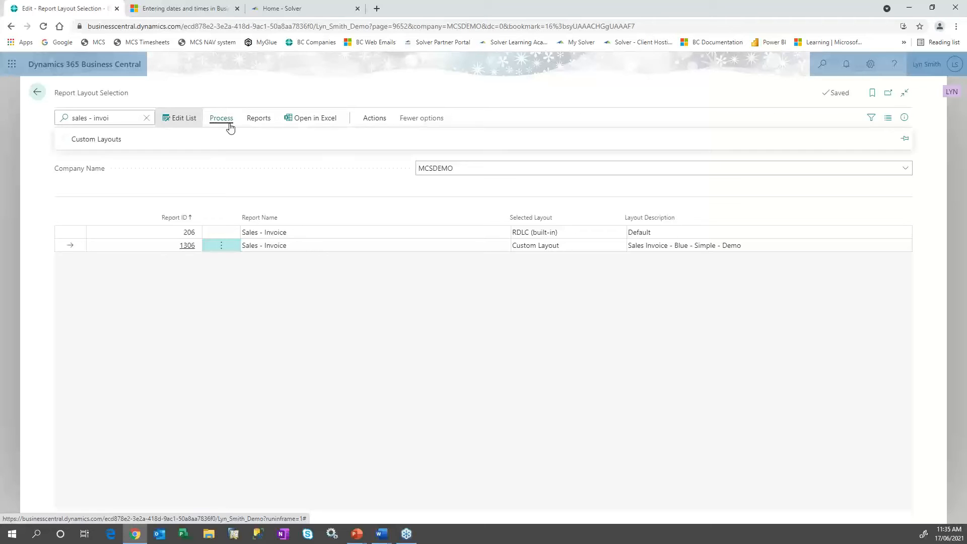
{"action": "left_click", "coordinate": [104, 138]}
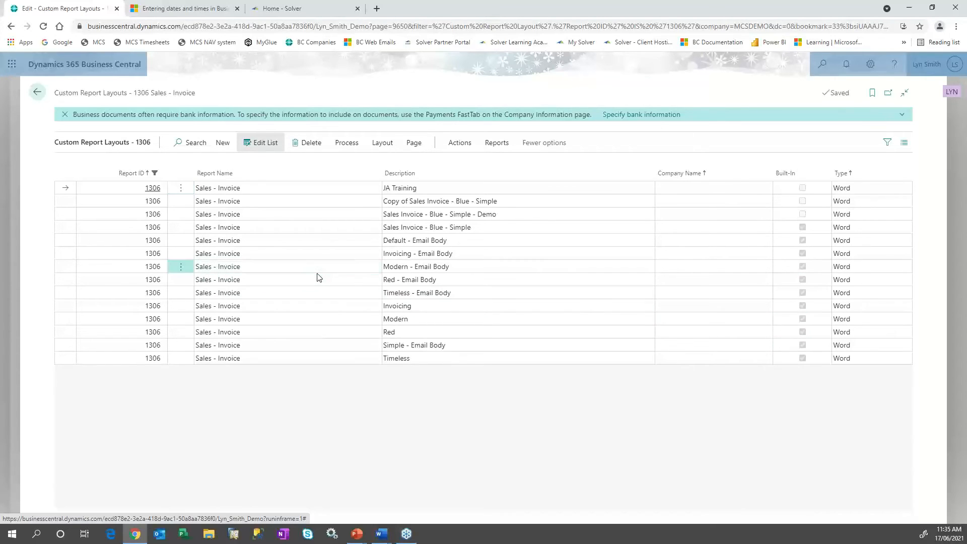
Step: View the custom layout copy option, then select Sales Invoice - Blue - Simple - Demo and show its update, import and export options
{"action": "left_click", "coordinate": [346, 143]}
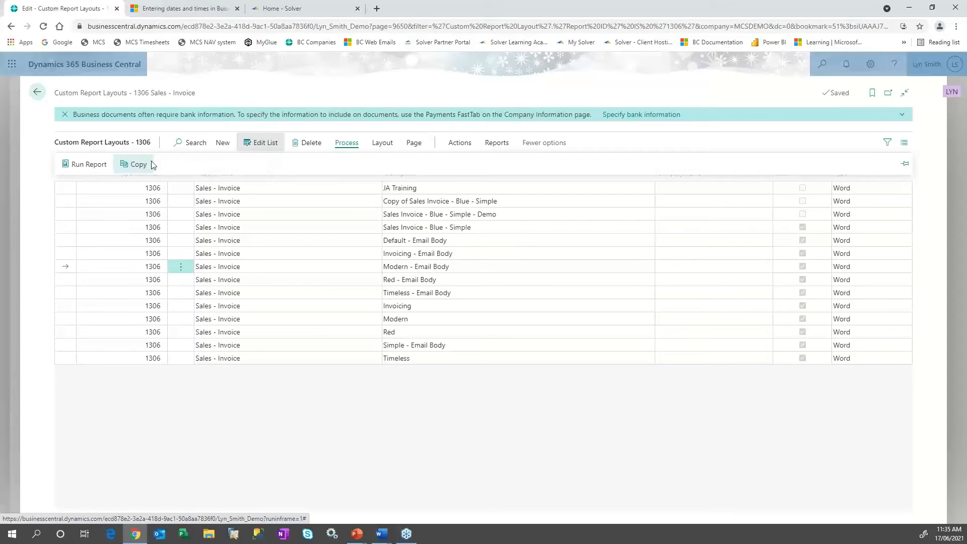
{"action": "left_click", "coordinate": [423, 391]}
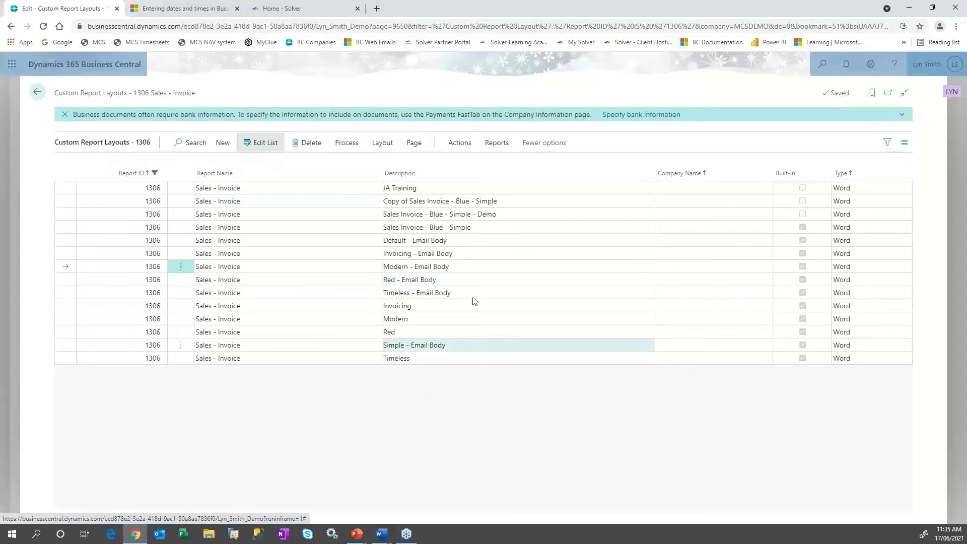
{"action": "left_click", "coordinate": [524, 212]}
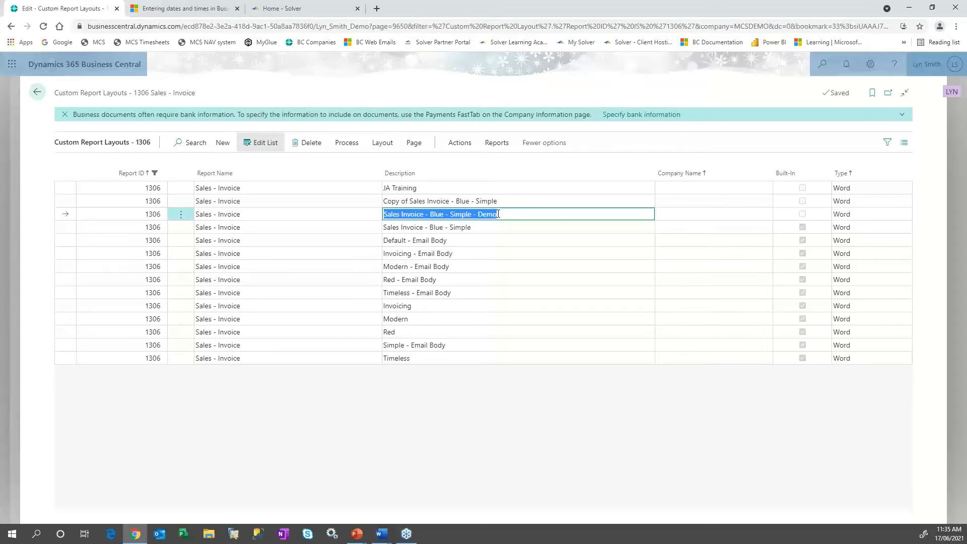
{"action": "left_click", "coordinate": [379, 151]}
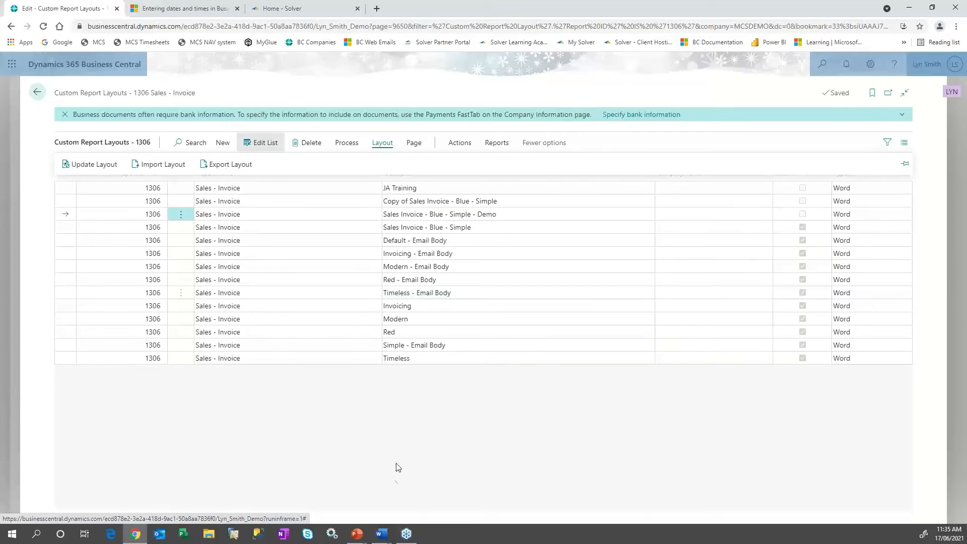
Step: Switch to Default (1).docx in Word and recolour the DocumentDate_Lbl and DocumentDate line in the darkest green theme colour
{"action": "mouse_move", "coordinate": [382, 538]}
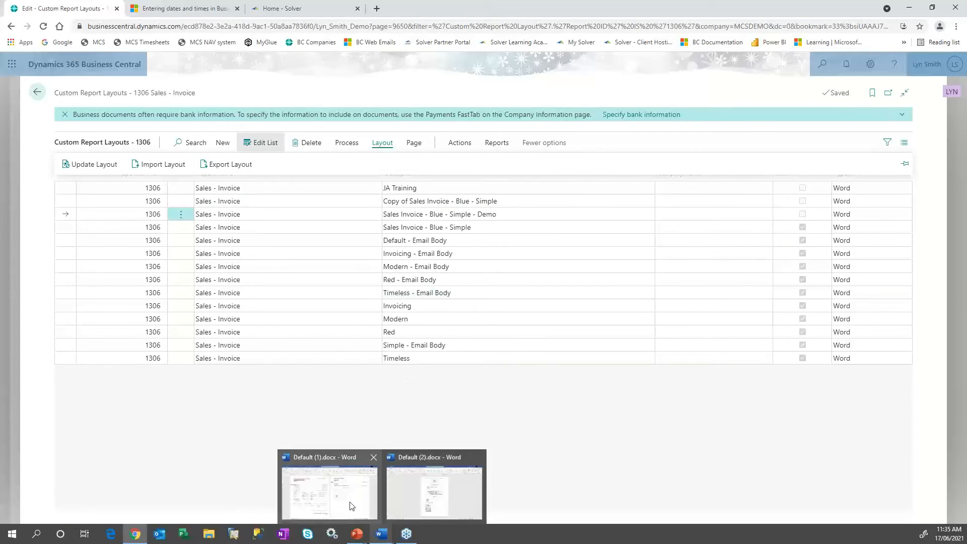
{"action": "left_click", "coordinate": [371, 518]}
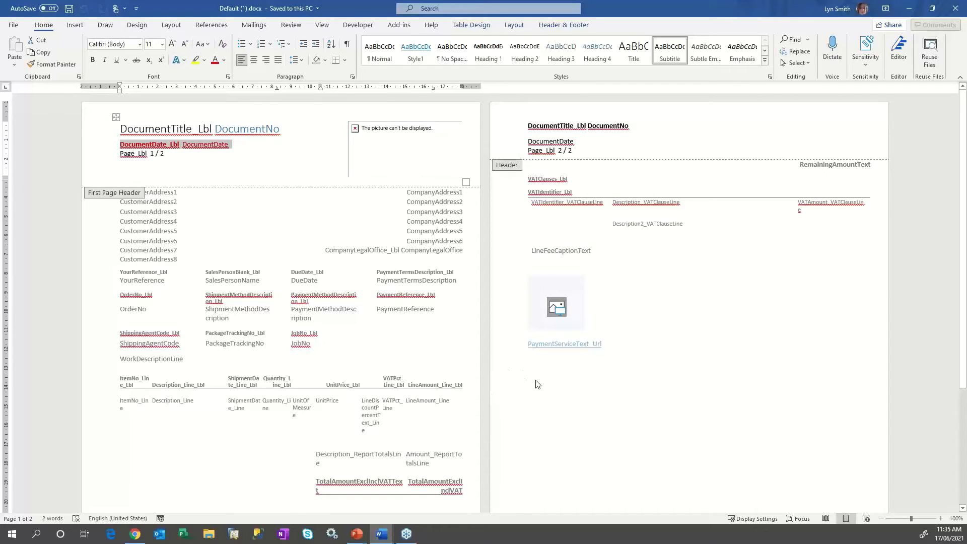
{"action": "left_click", "coordinate": [310, 155]}
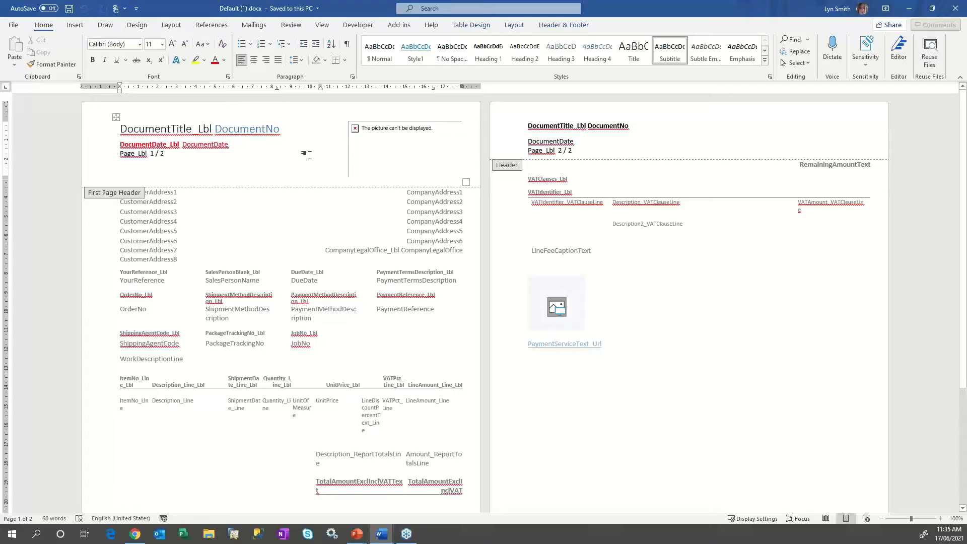
{"action": "left_click_drag", "start_coordinate": [242, 143], "coordinate": [136, 148]}
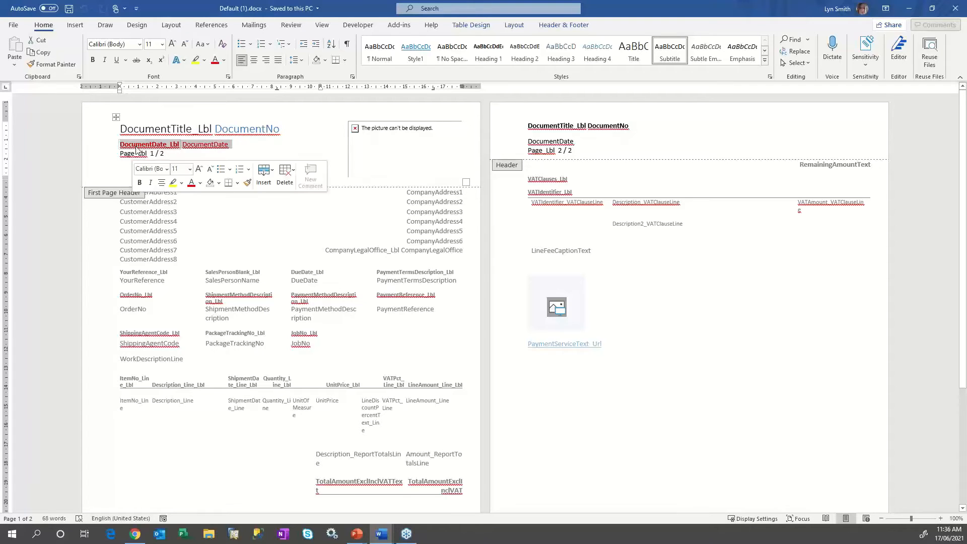
{"action": "left_click", "coordinate": [224, 60]}
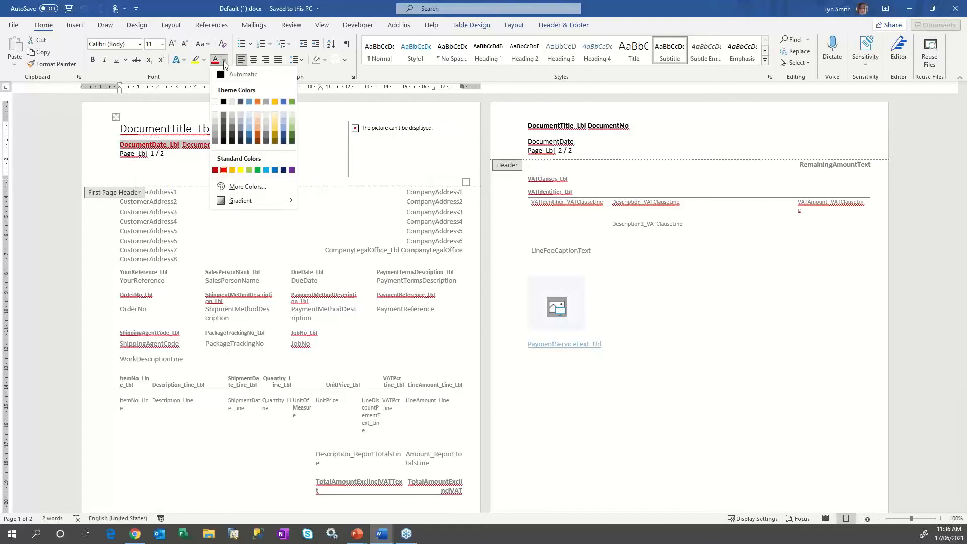
{"action": "left_click", "coordinate": [292, 140]}
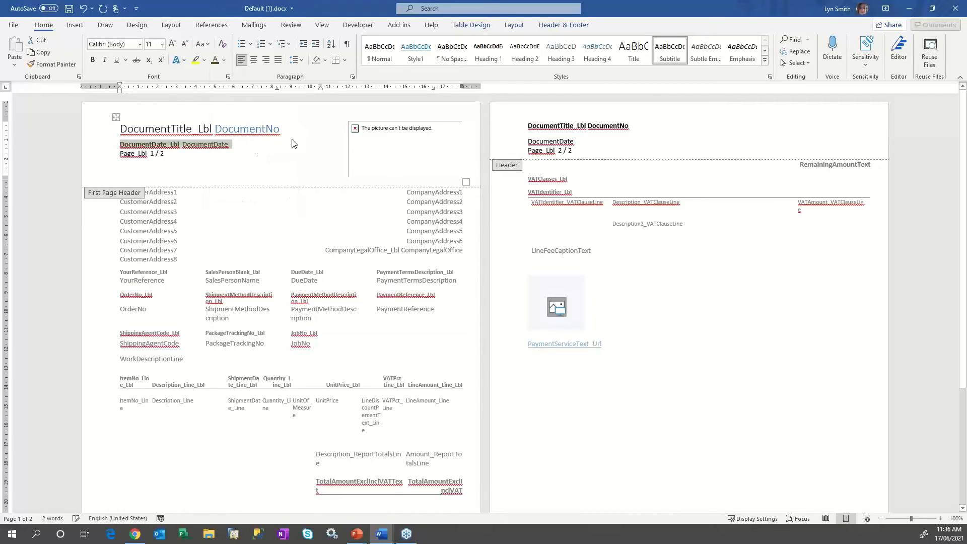
{"action": "left_click", "coordinate": [263, 154]}
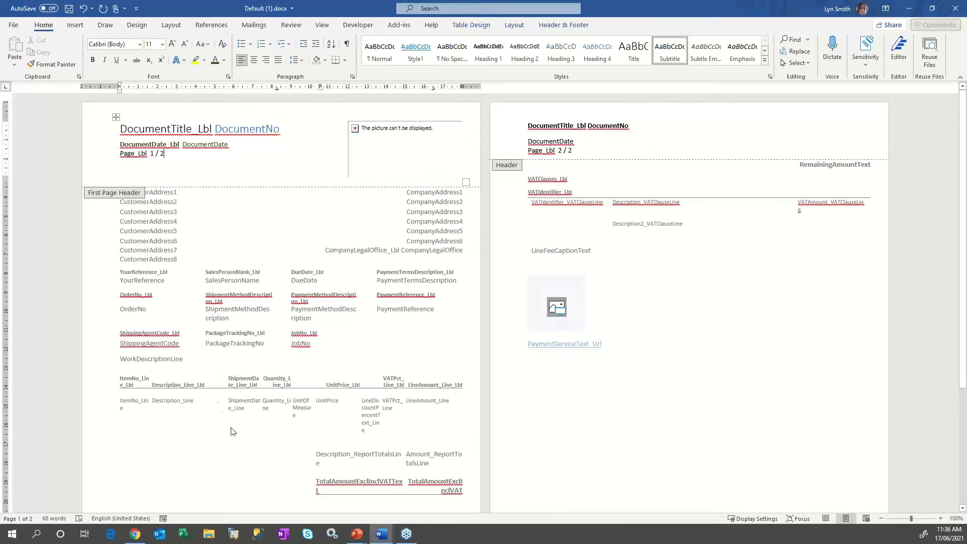
Step: Show the XML mapping of the Standard_Sales_Invoice/1306 part, examine its Header fields and select the DocumentNo field in the layout
{"action": "left_click", "coordinate": [366, 25]}
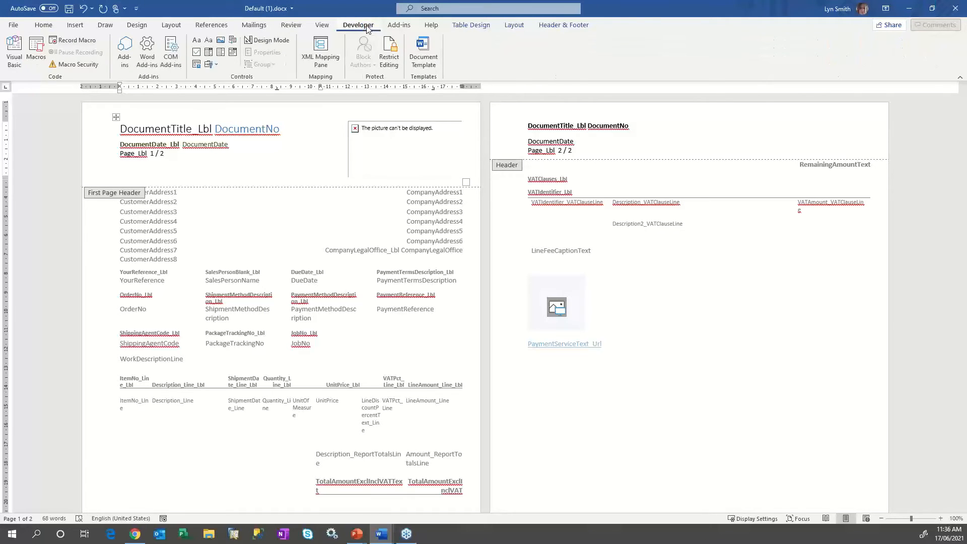
{"action": "left_click", "coordinate": [323, 55]}
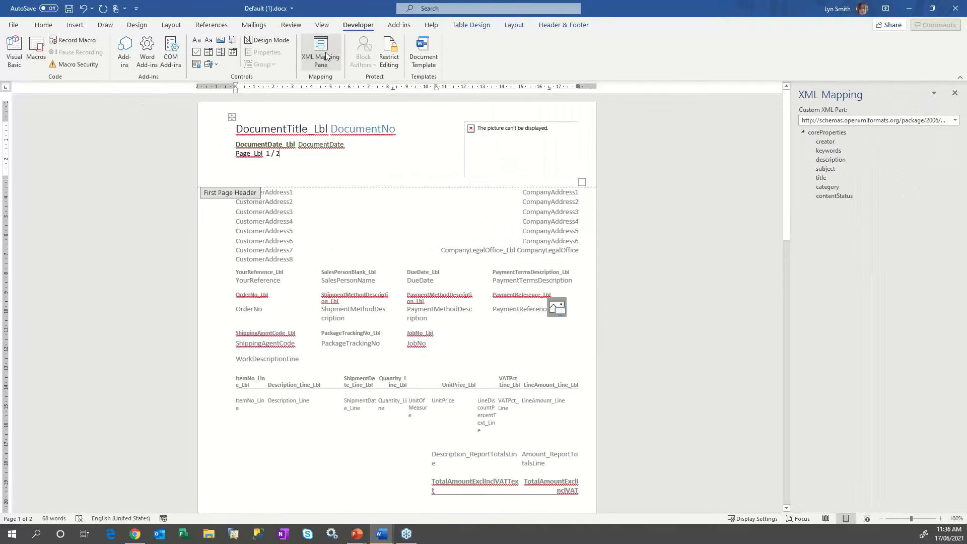
{"action": "left_click", "coordinate": [954, 120]}
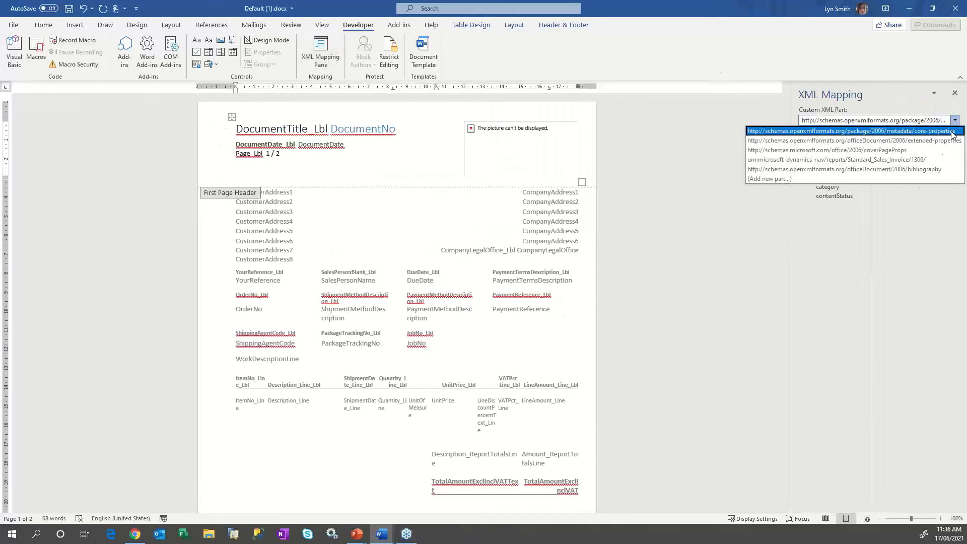
{"action": "left_click", "coordinate": [856, 159]}
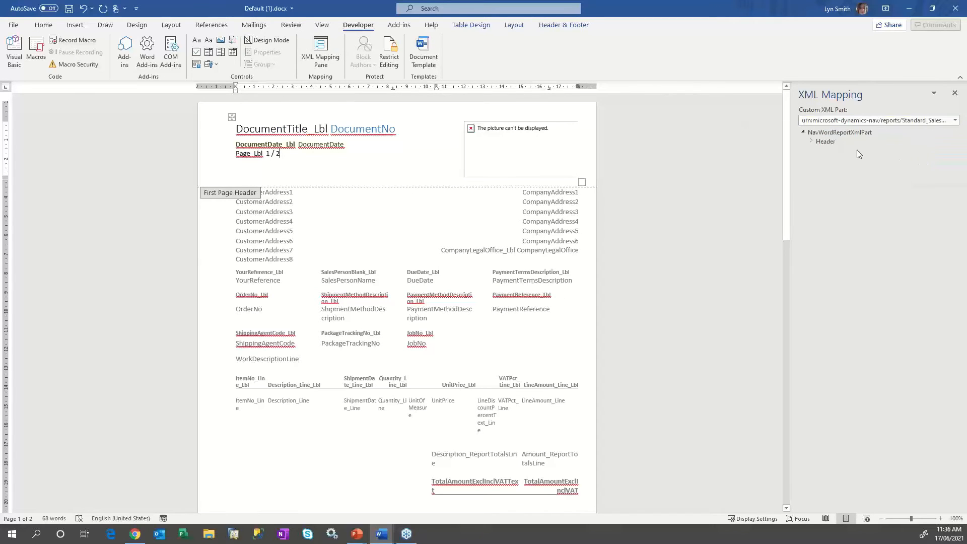
{"action": "left_click", "coordinate": [812, 141]}
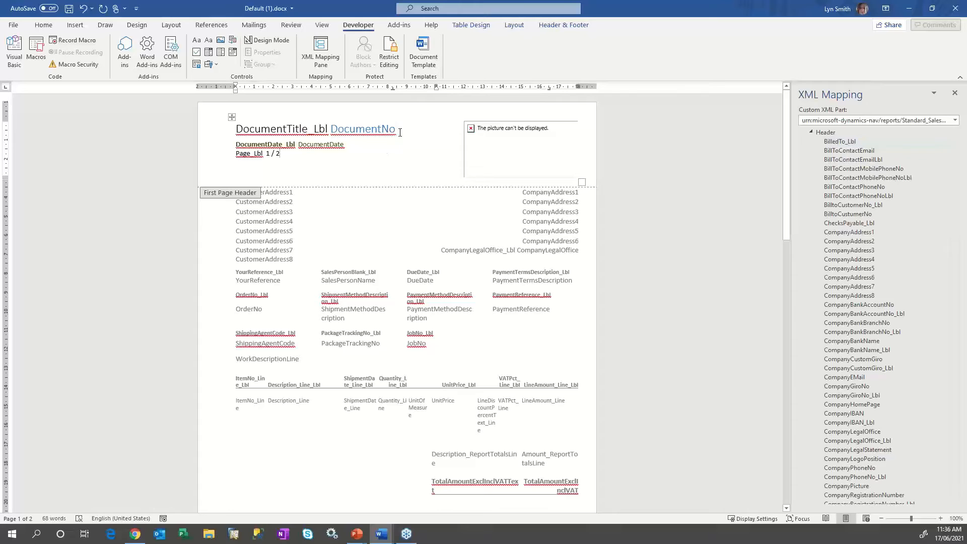
{"action": "left_click_drag", "start_coordinate": [400, 132], "coordinate": [332, 133]}
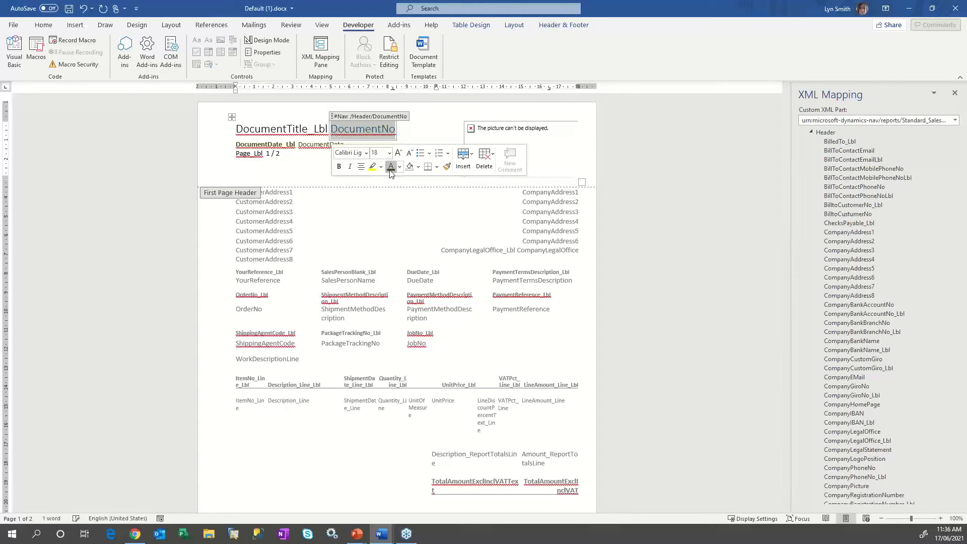
Step: Save the Word layout, return to Business Central and import Default (1).docx into the Sales Invoice - Blue - Simple - Demo layout
{"action": "left_click", "coordinate": [69, 11]}
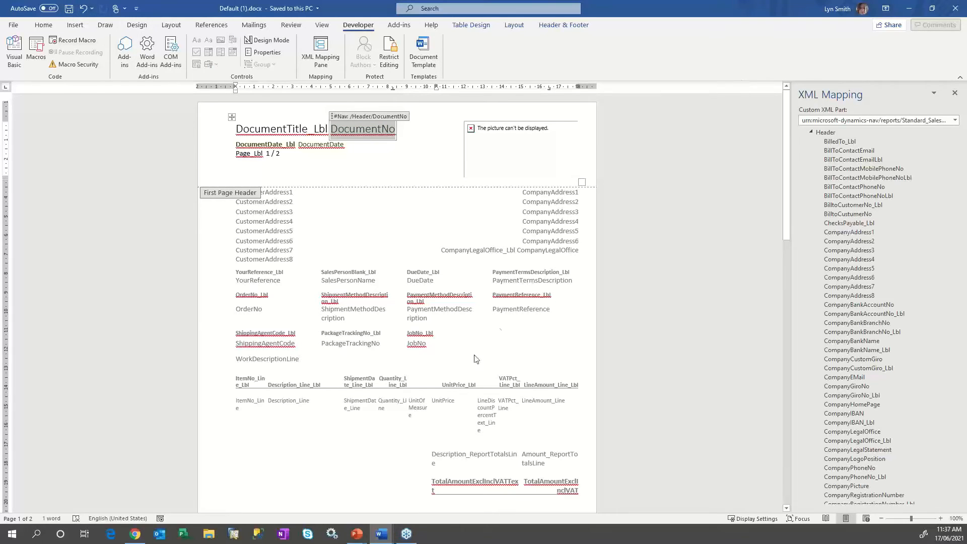
{"action": "left_click", "coordinate": [139, 534]}
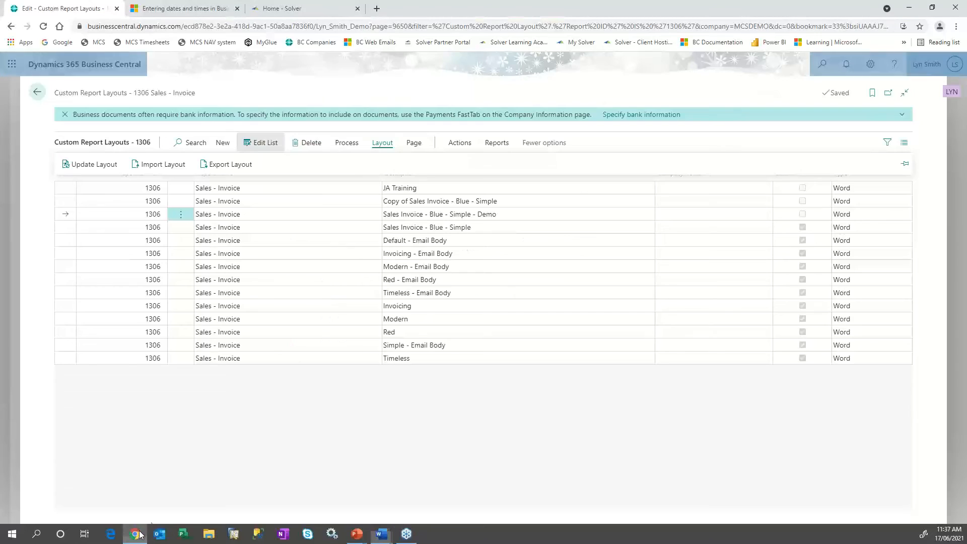
{"action": "left_click", "coordinate": [166, 167]}
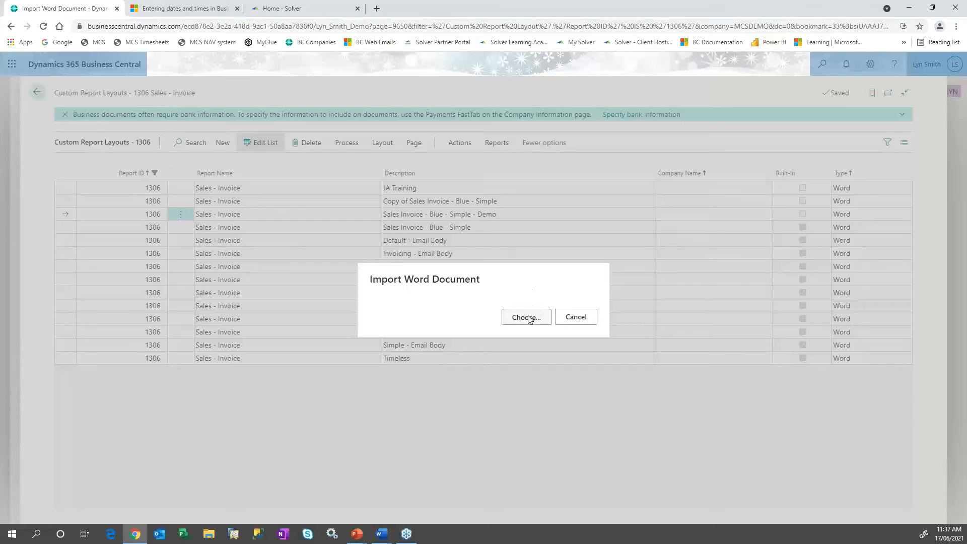
{"action": "left_click", "coordinate": [527, 317]}
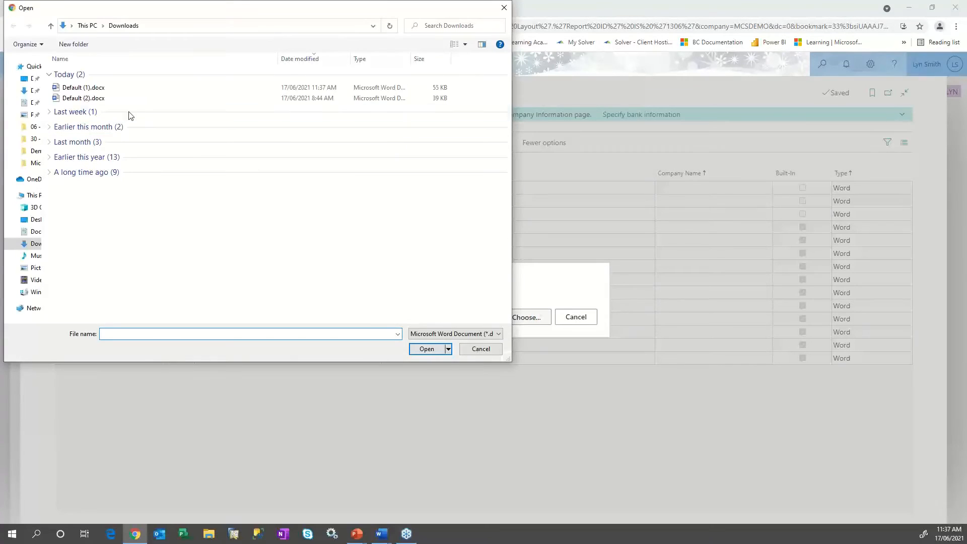
{"action": "left_click", "coordinate": [90, 88]}
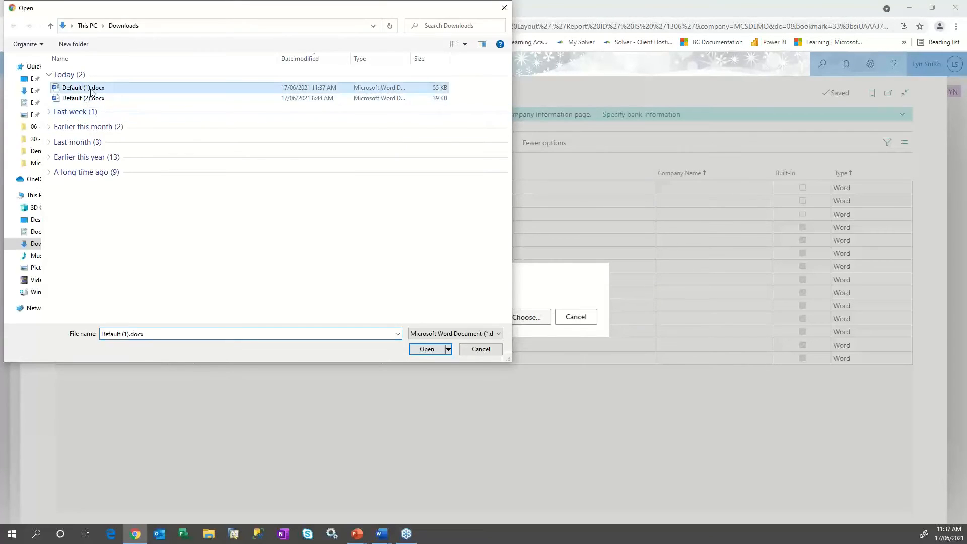
{"action": "left_click", "coordinate": [430, 349]}
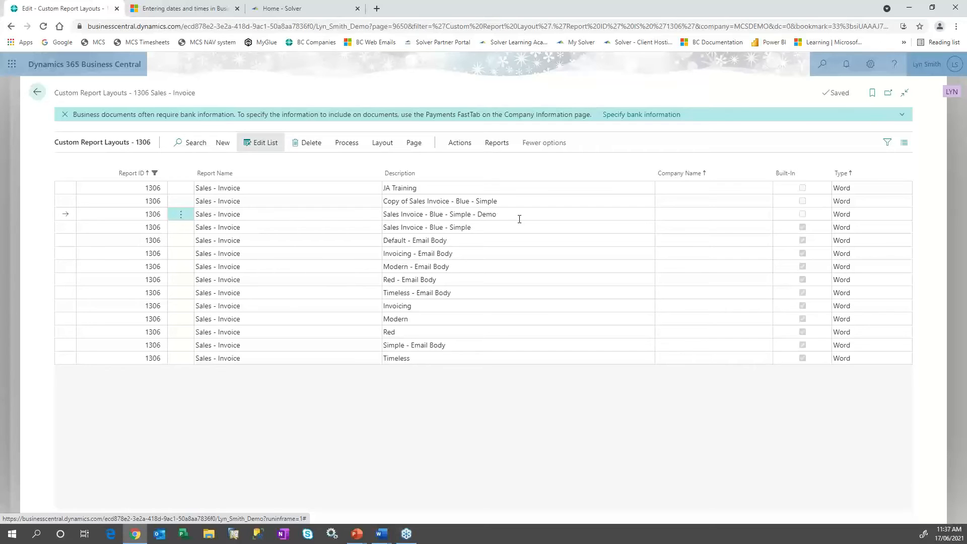
Step: Select the Invoicing - Email Body layout, examine the email body document Default (2).docx in Word and return to the custom layouts list
{"action": "left_click", "coordinate": [511, 256]}
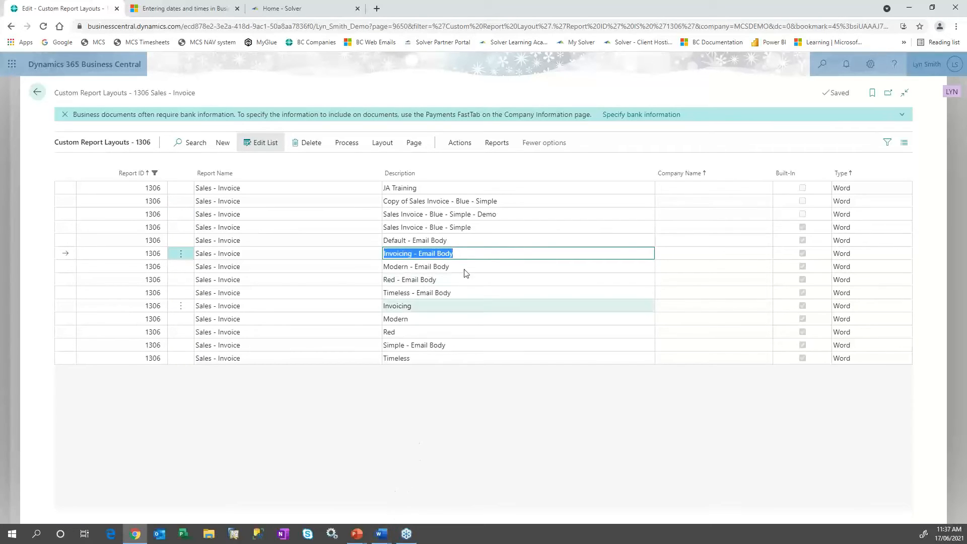
{"action": "left_click", "coordinate": [375, 145]}
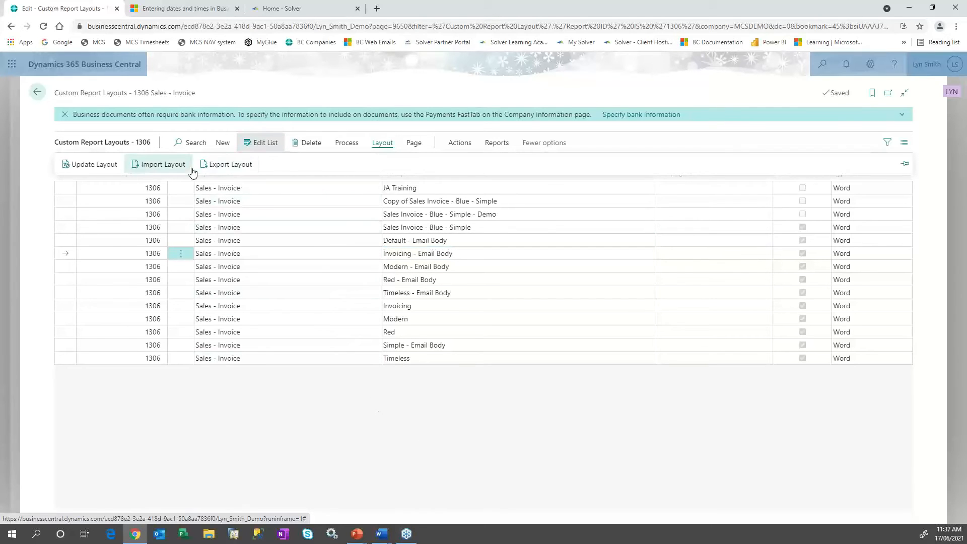
{"action": "mouse_move", "coordinate": [381, 535]}
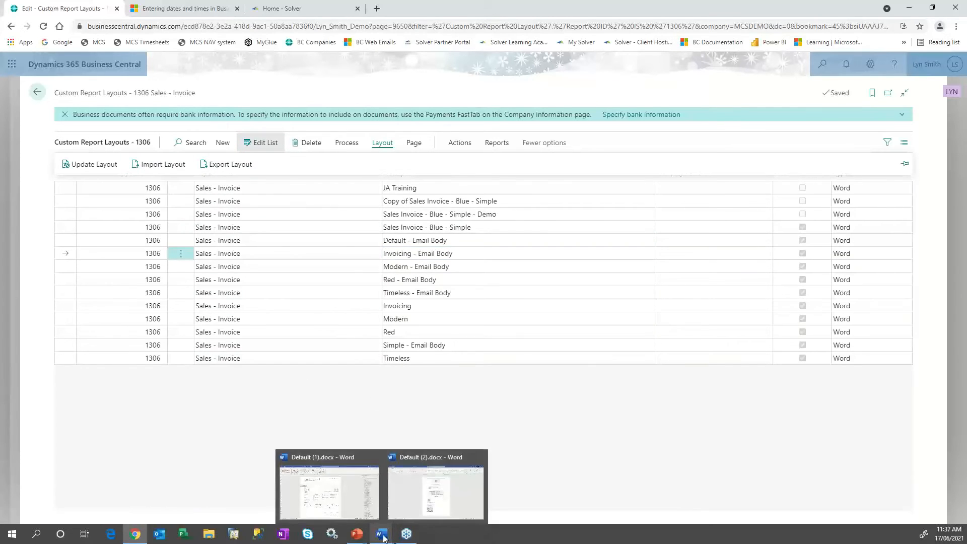
{"action": "left_click", "coordinate": [435, 489]}
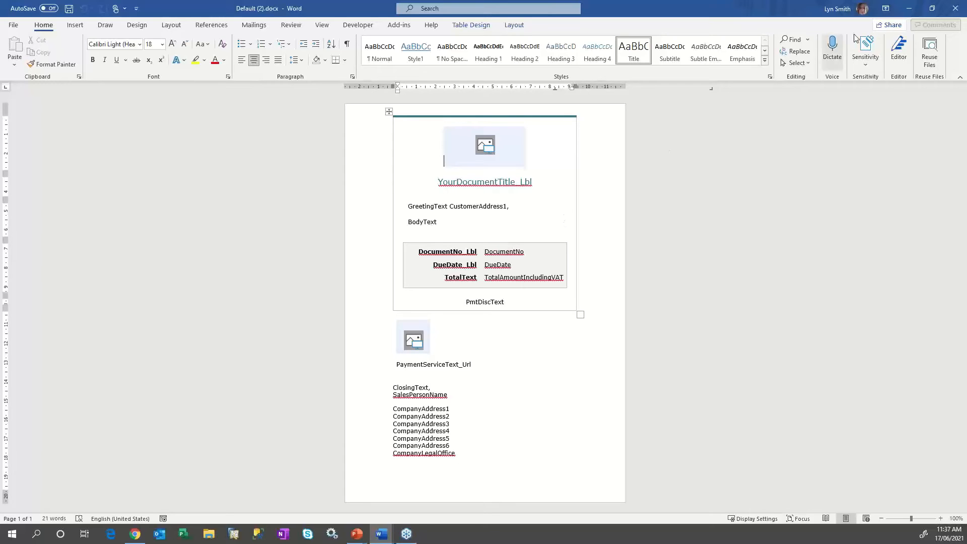
{"action": "left_click", "coordinate": [909, 8]}
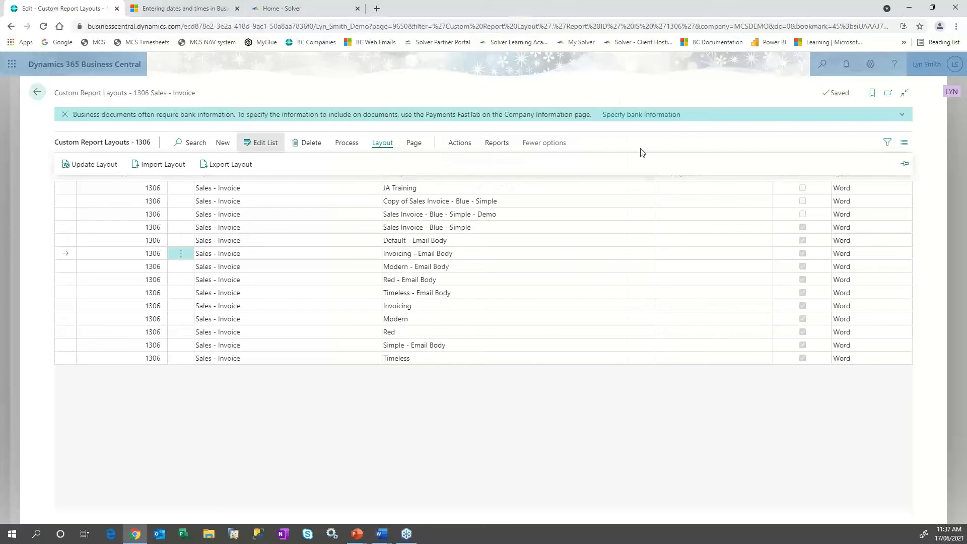
{"action": "left_click", "coordinate": [258, 400]}
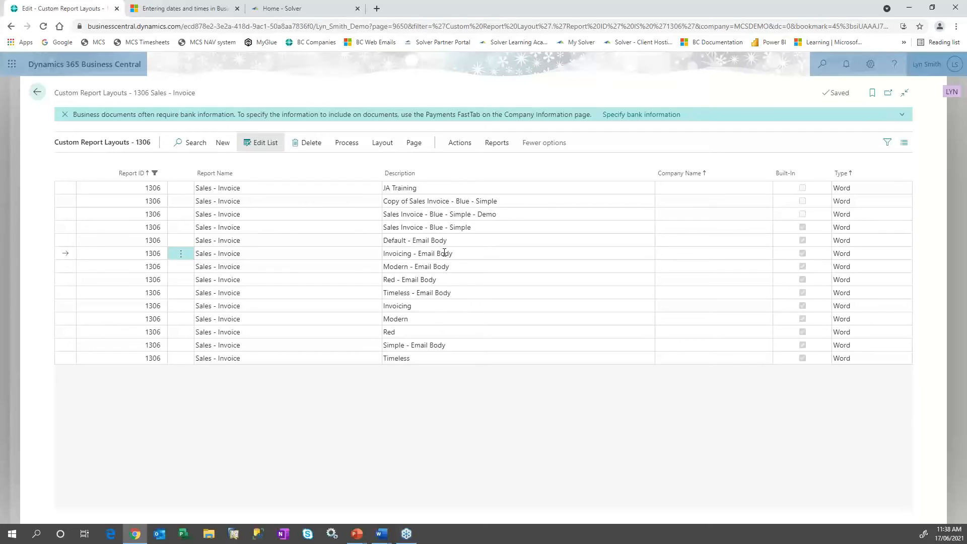
Step: Find and open the Report Selection - Sales page and choose Invoice as the usage
{"action": "left_click", "coordinate": [820, 68]}
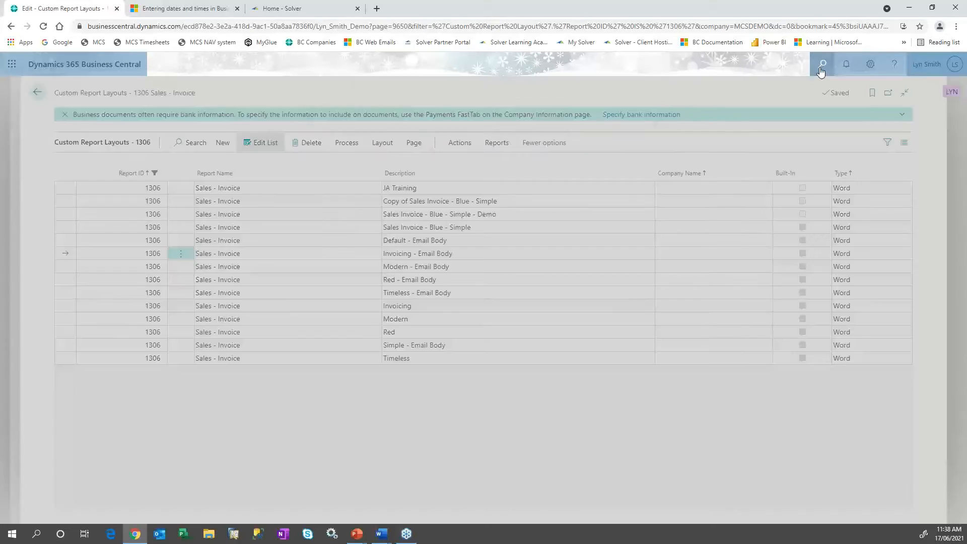
{"action": "type", "text": "report se"}
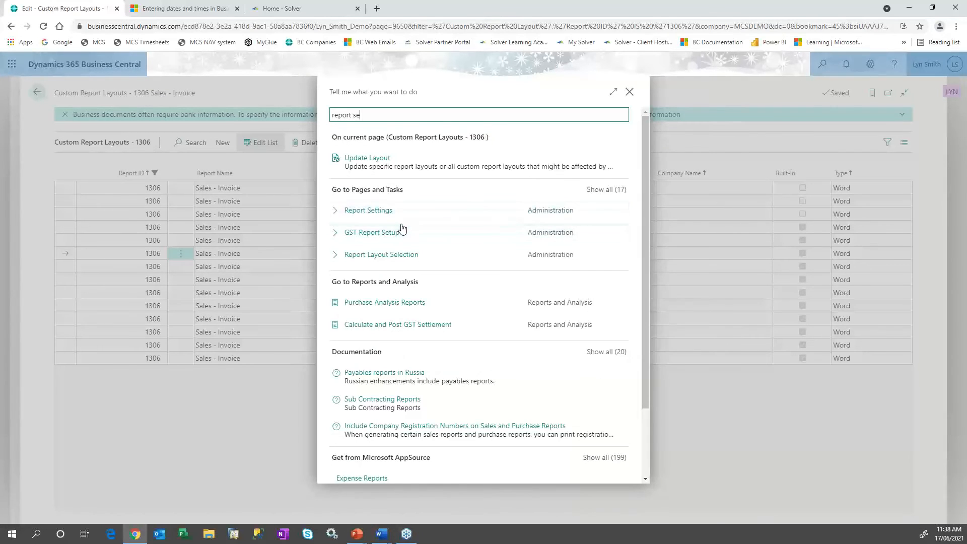
{"action": "type", "text": "lection sales"}
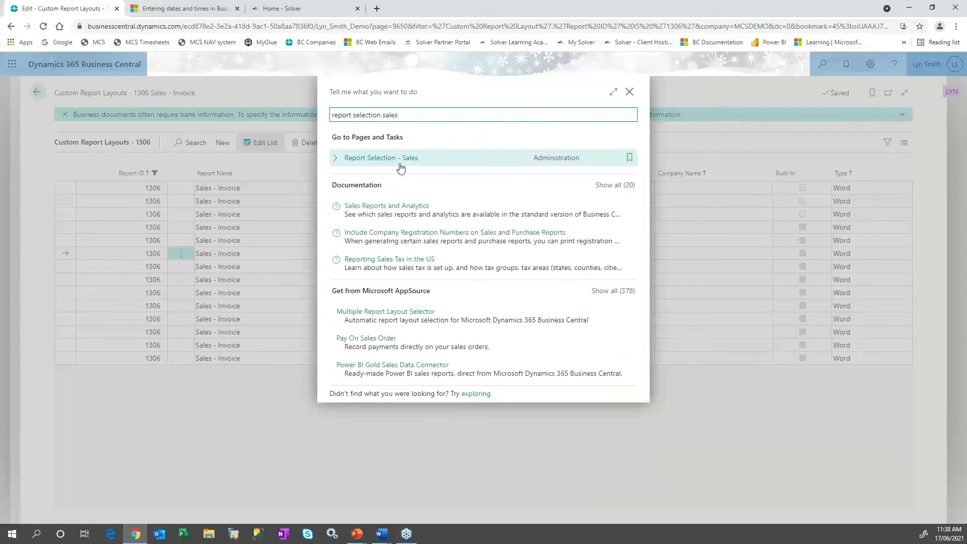
{"action": "left_click", "coordinate": [400, 160]}
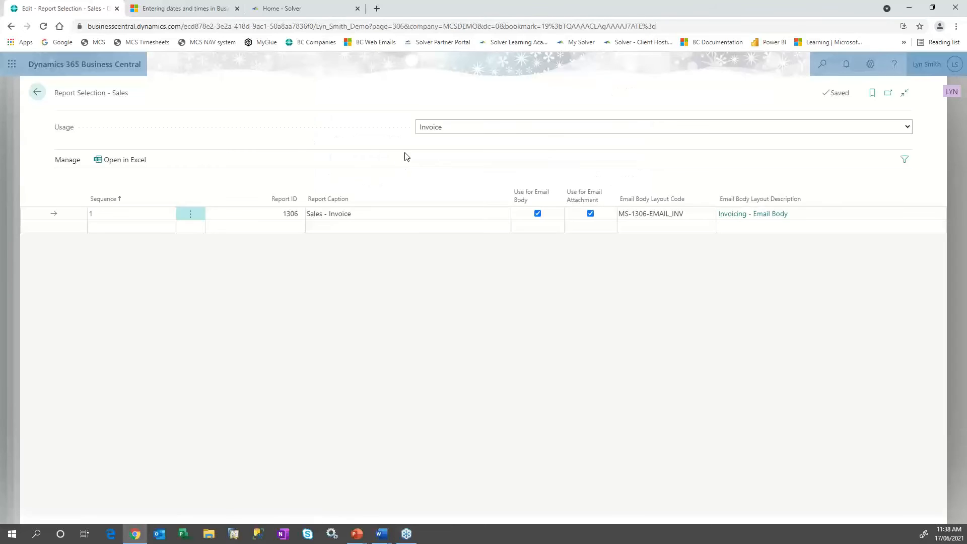
{"action": "left_click", "coordinate": [635, 131]}
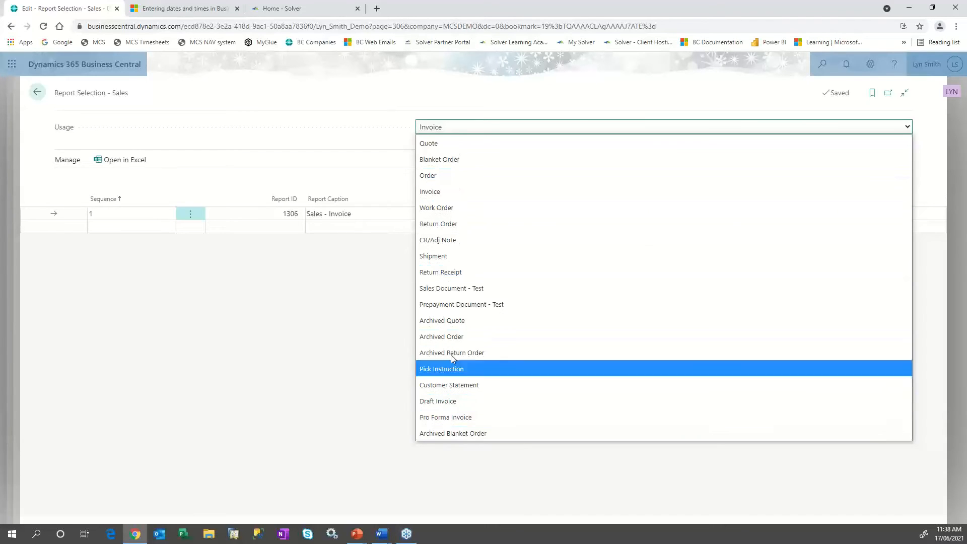
{"action": "left_click", "coordinate": [436, 192]}
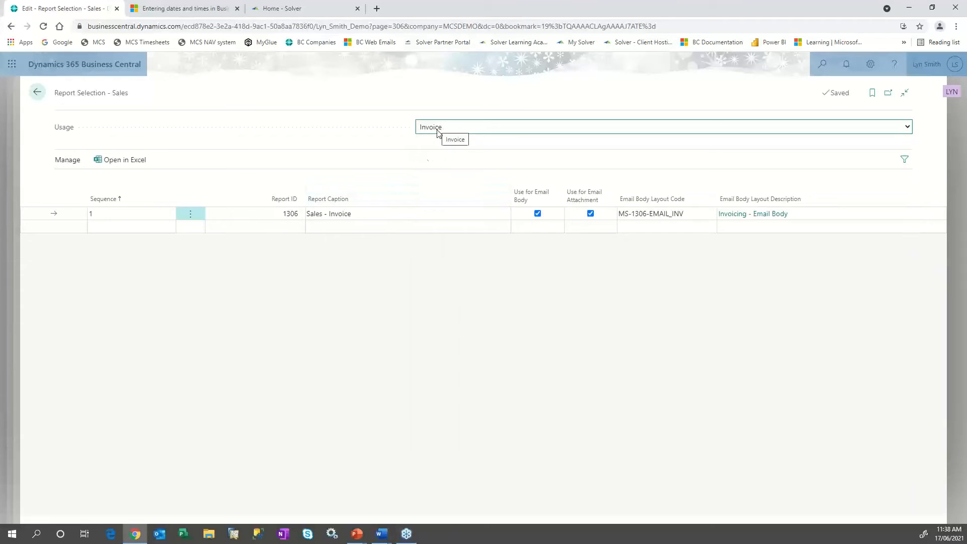
Step: Review the email body layouts offered for the Sales - Invoice report line and choose Invoicing - Email Body
{"action": "left_click", "coordinate": [117, 213]}
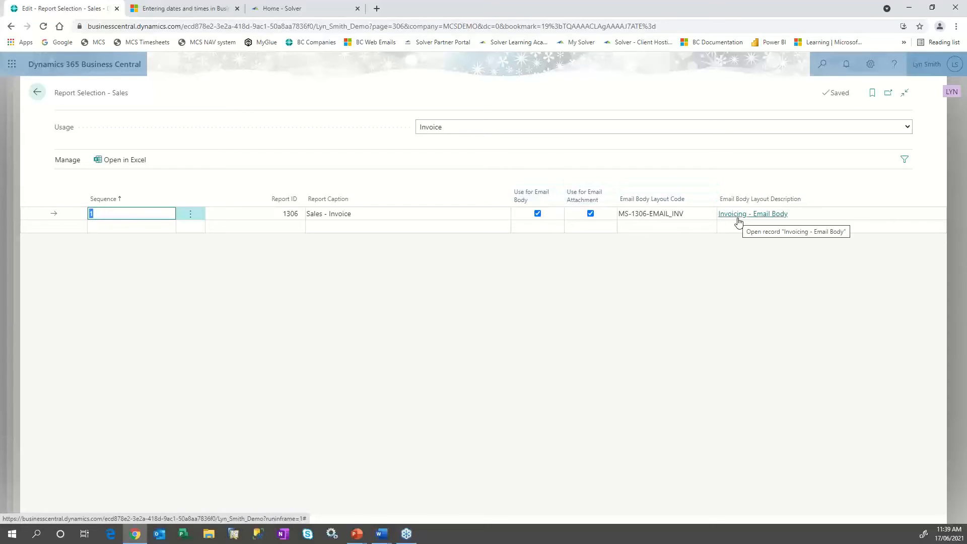
{"action": "left_click", "coordinate": [695, 214]}
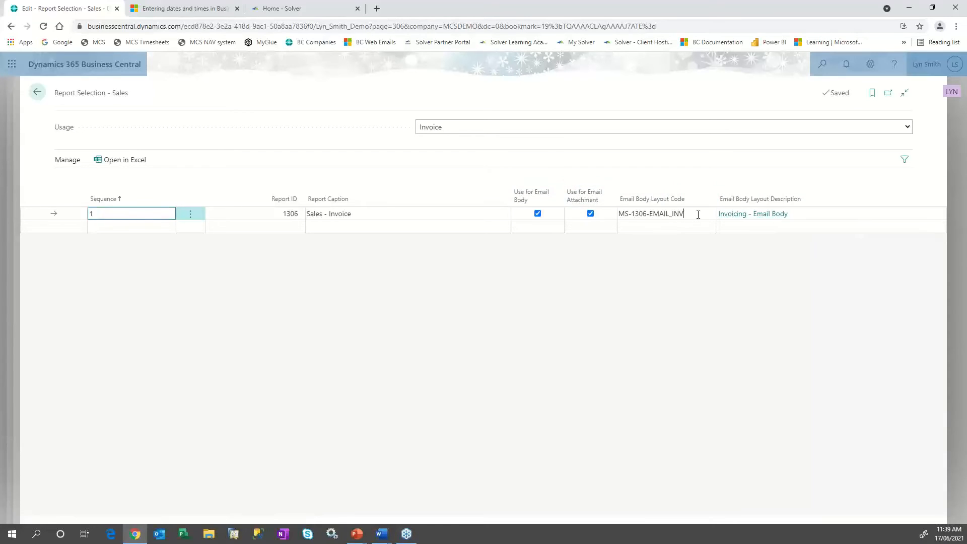
{"action": "left_click", "coordinate": [704, 217]}
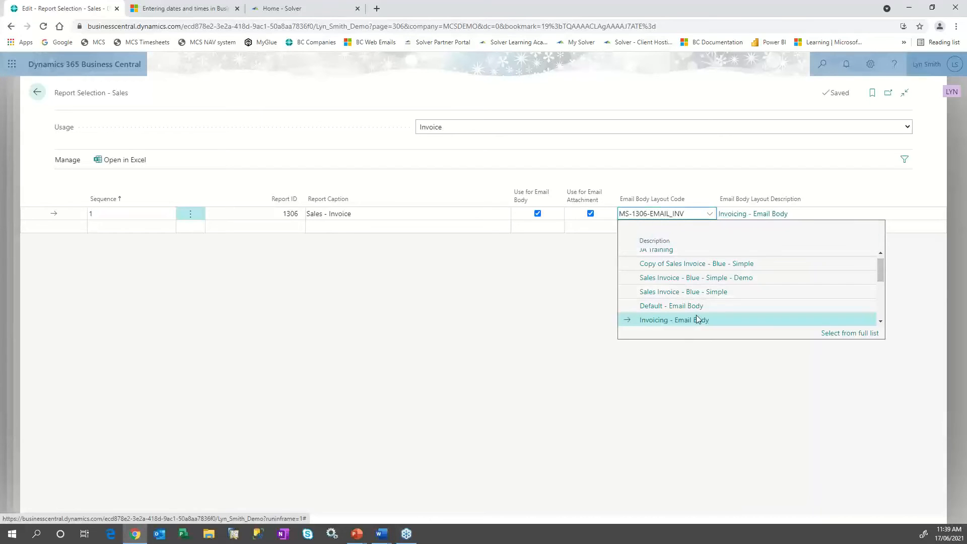
{"action": "scroll", "coordinate": [695, 319], "scroll_direction": "down", "scroll_amount": 3}
{"action": "scroll", "coordinate": [697, 318], "scroll_direction": "up", "scroll_amount": 1}
{"action": "scroll", "coordinate": [697, 318], "scroll_direction": "up", "scroll_amount": 2}
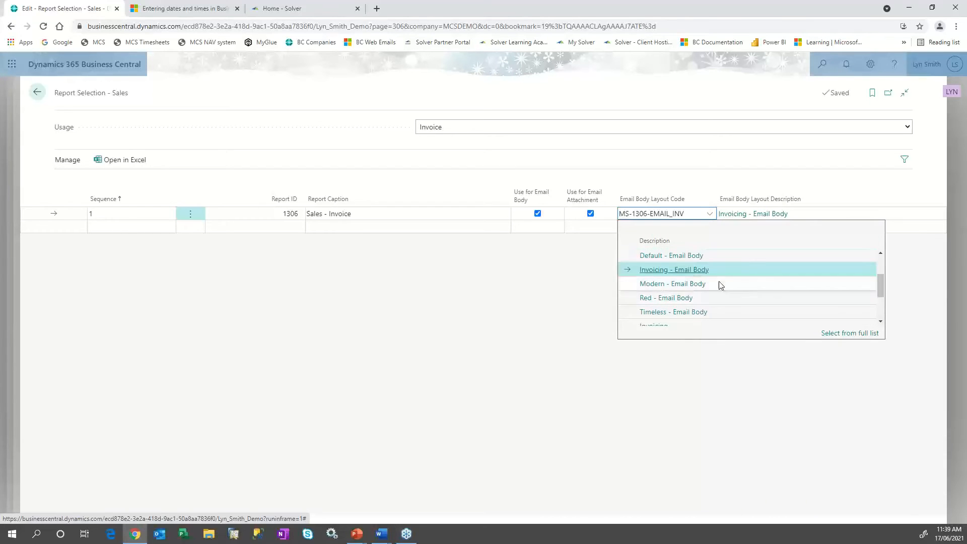
{"action": "left_click", "coordinate": [748, 268]}
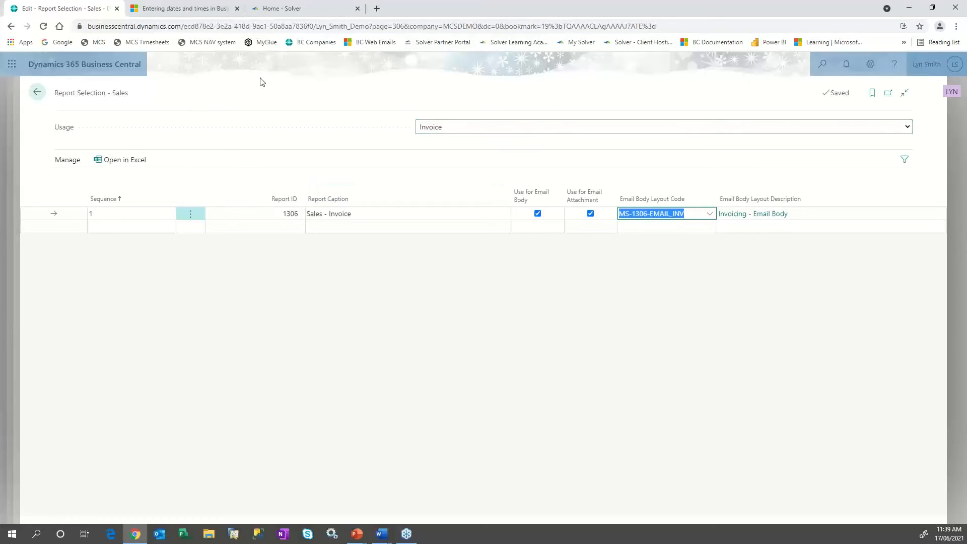
Step: Open the posted sales invoices, preview the email generated for the first invoice in the list and cancel sending it
{"action": "left_click", "coordinate": [823, 71]}
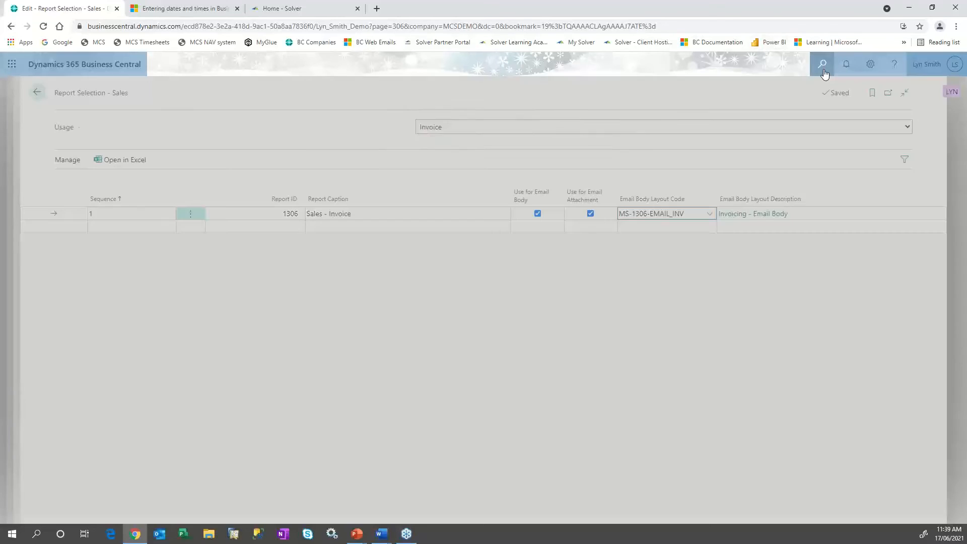
{"action": "type", "text": "pos"}
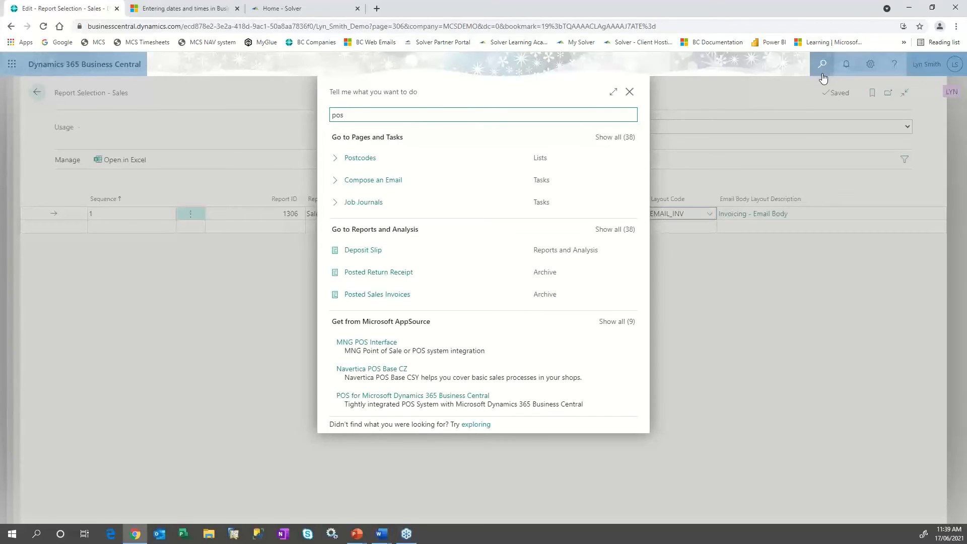
{"action": "left_click", "coordinate": [383, 295]}
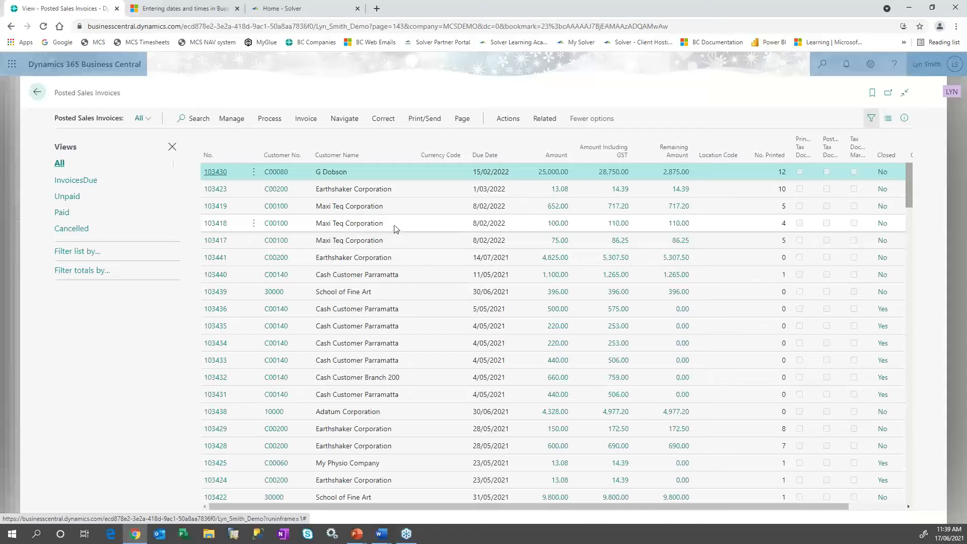
{"action": "left_click", "coordinate": [425, 123]}
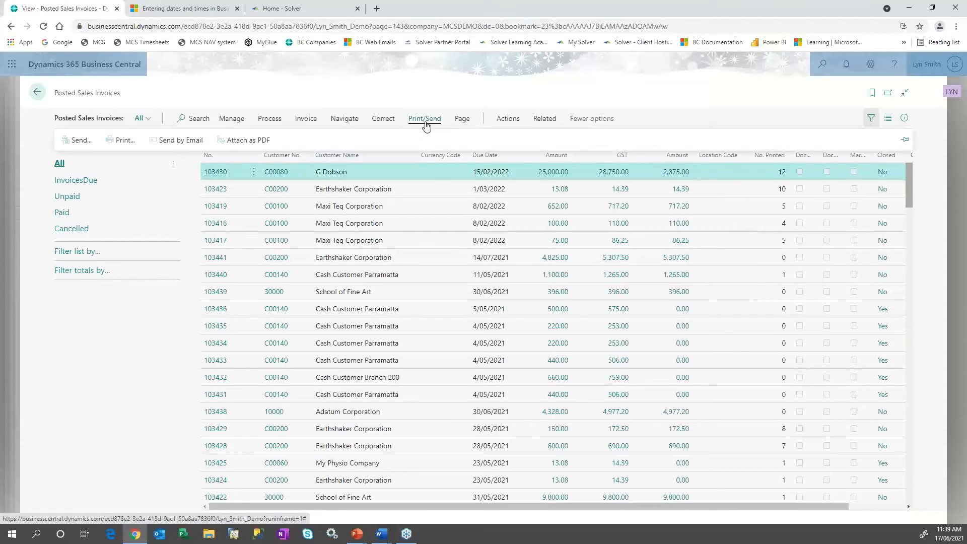
{"action": "left_click", "coordinate": [182, 140]}
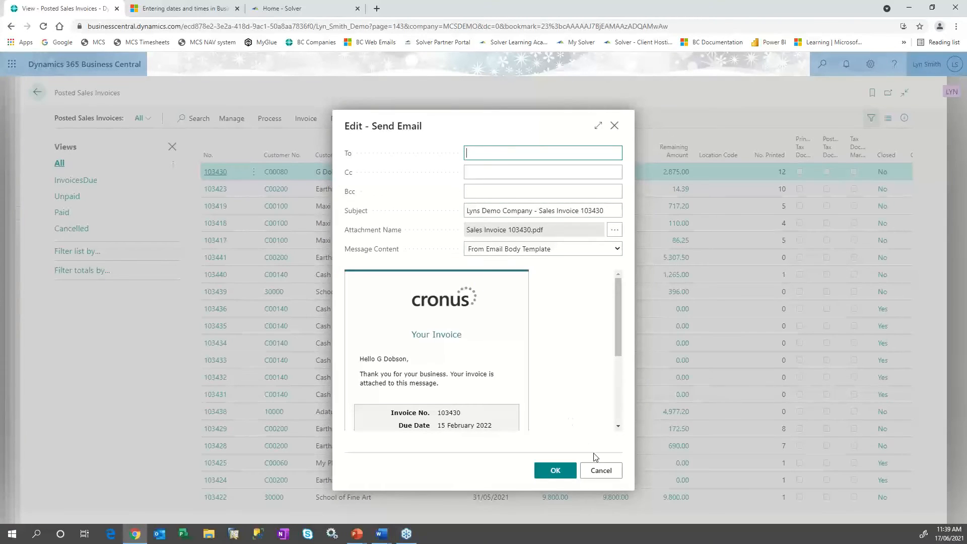
{"action": "left_click", "coordinate": [597, 477]}
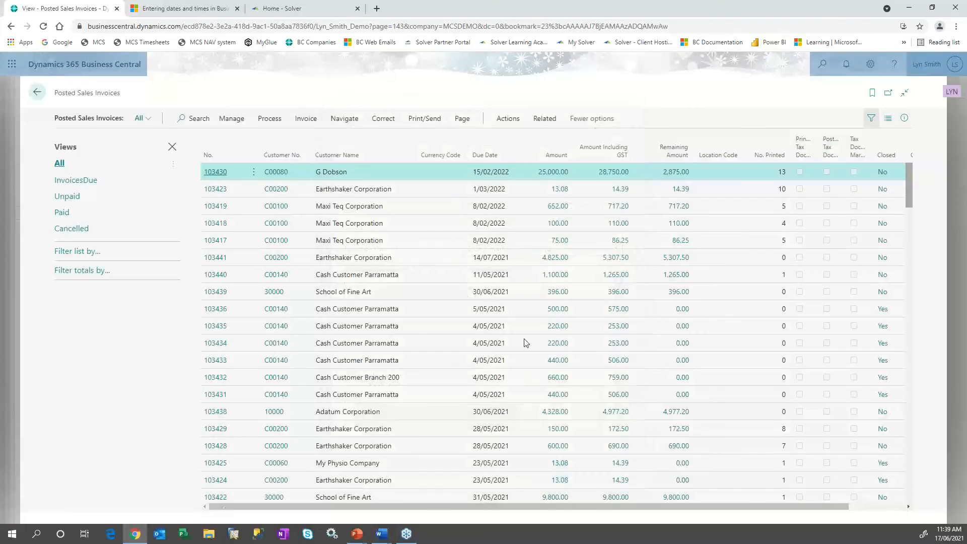
Step: Open the Maxi Teq Corporation customer card from its 652.00 posted invoice and show the customer's document layouts
{"action": "left_click", "coordinate": [277, 206]}
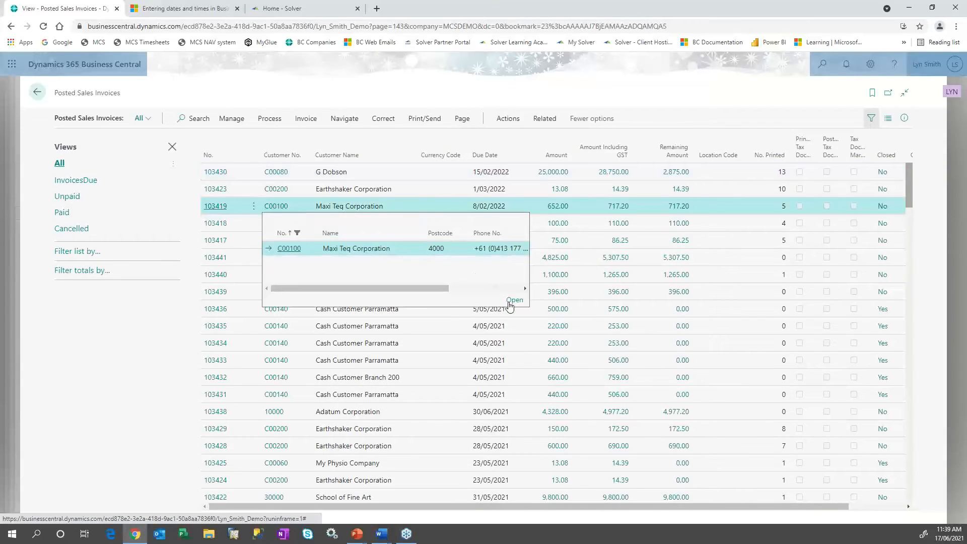
{"action": "left_click", "coordinate": [509, 302]}
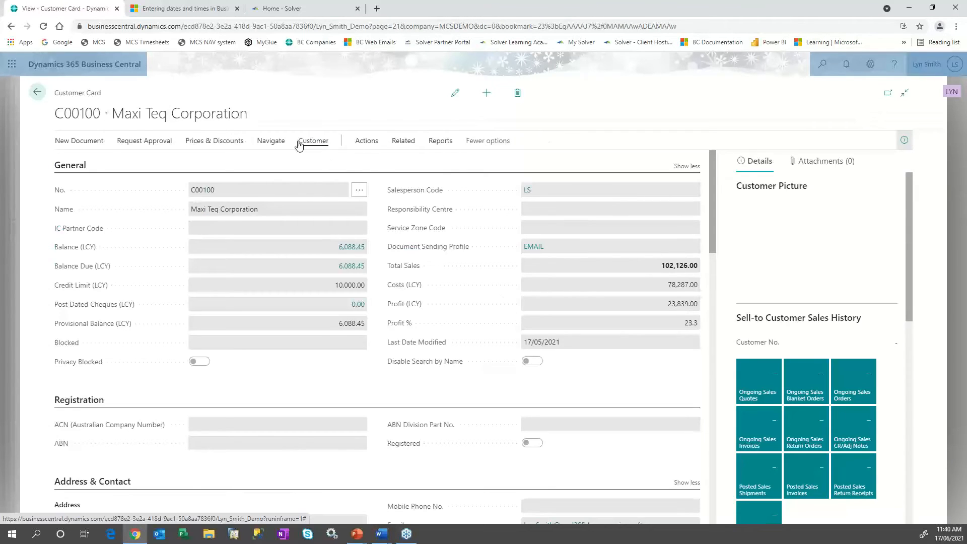
{"action": "left_click", "coordinate": [302, 145]}
{"action": "left_click", "coordinate": [269, 144]}
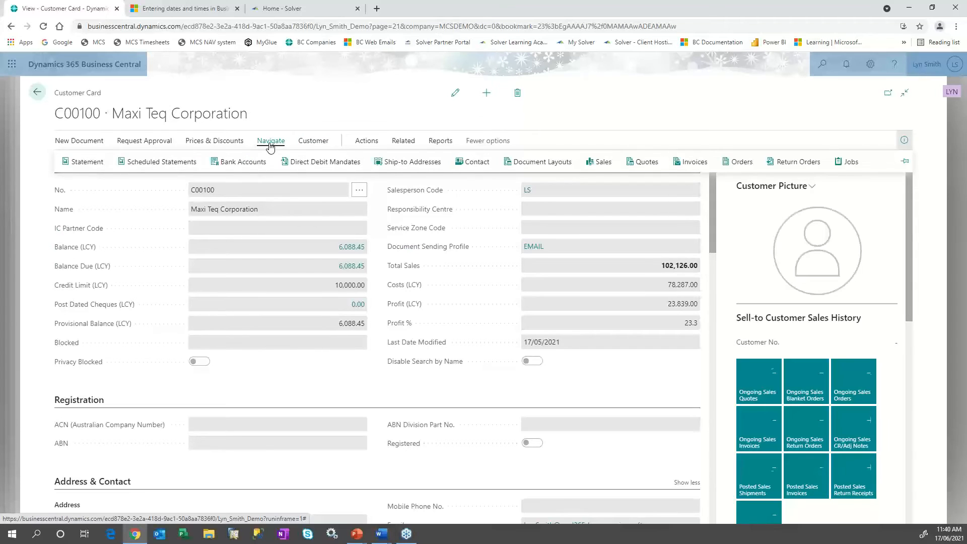
{"action": "left_click", "coordinate": [535, 166]}
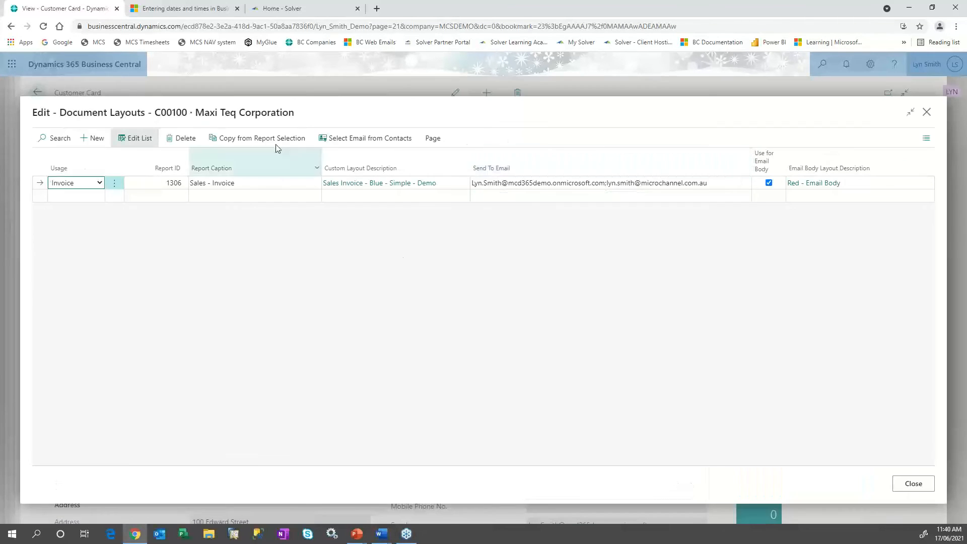
Step: Examine the Invoice line's usage and send-to email, try selecting both customer contacts as recipients and cancel the selection
{"action": "left_click", "coordinate": [98, 183]}
{"action": "left_click", "coordinate": [98, 183]}
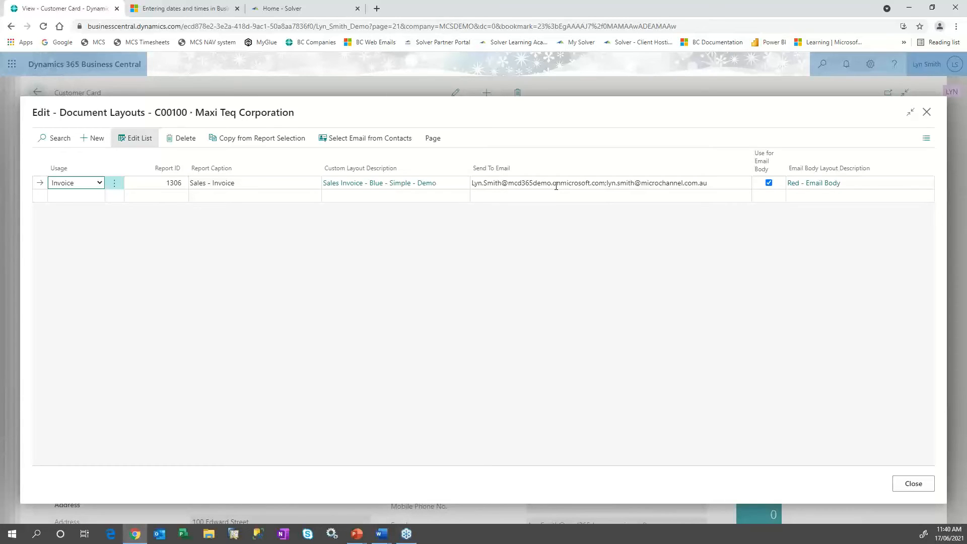
{"action": "left_click", "coordinate": [715, 181]}
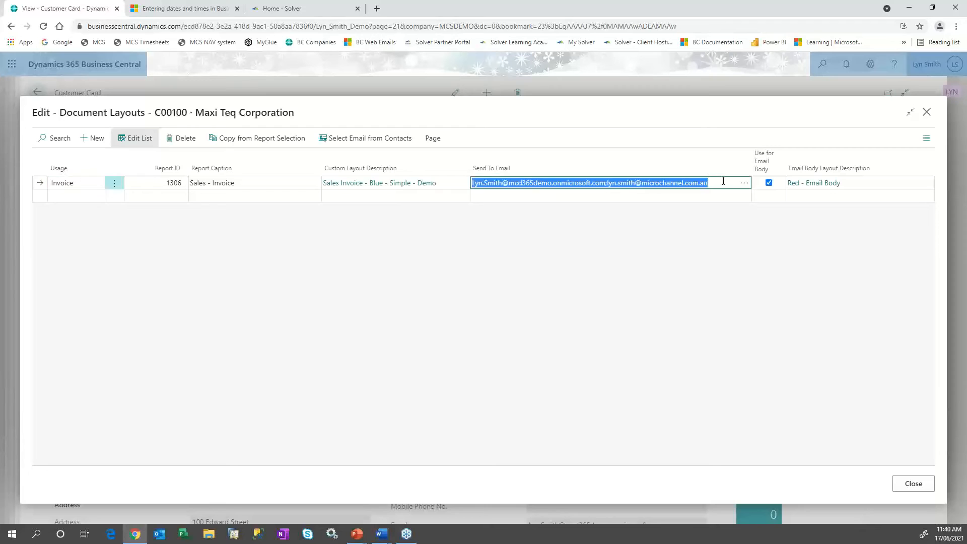
{"action": "left_click", "coordinate": [370, 145]}
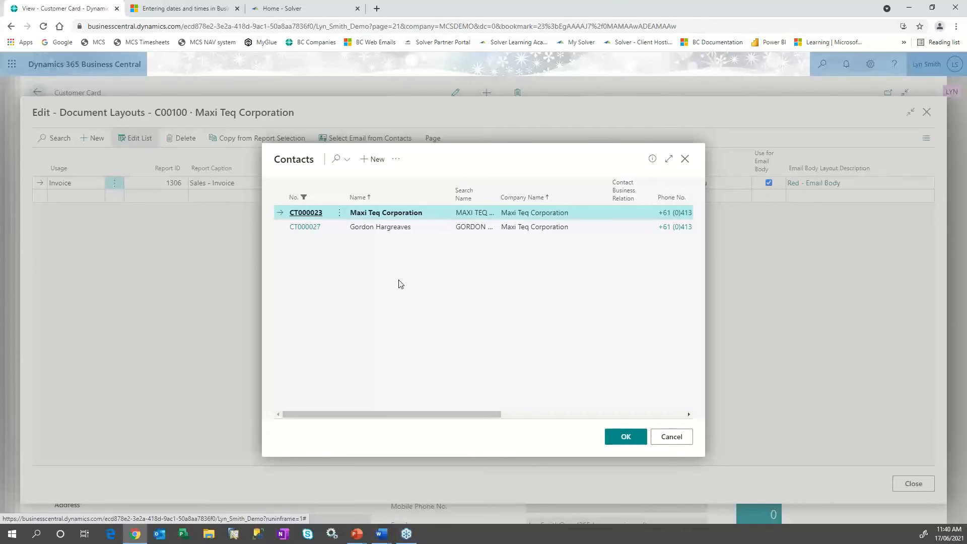
{"action": "left_click", "coordinate": [417, 227], "text": "ctrl"}
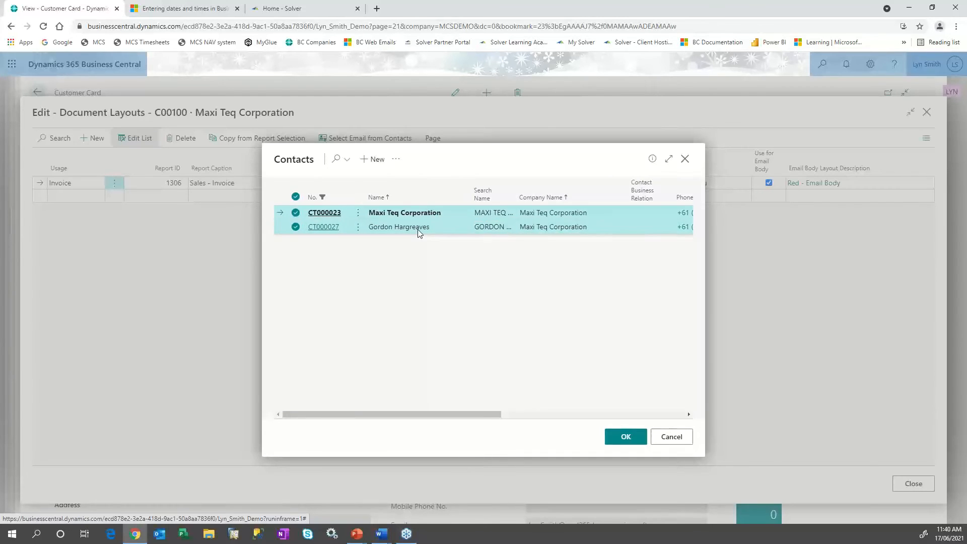
{"action": "left_click", "coordinate": [657, 436]}
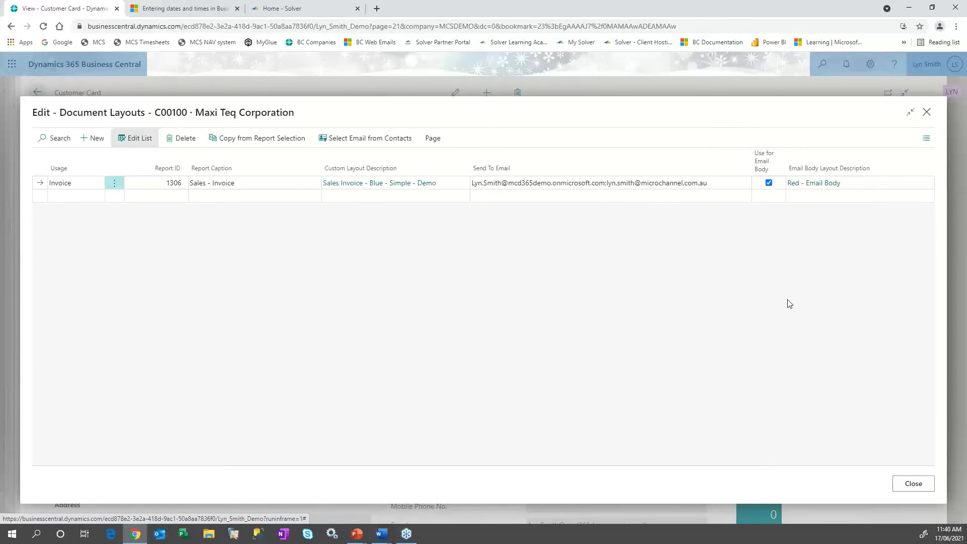
Step: Set the email body layout of the customer's Invoice line to Sales Invoice - Blue - Simple - Demo and close the document layouts
{"action": "left_click", "coordinate": [861, 190]}
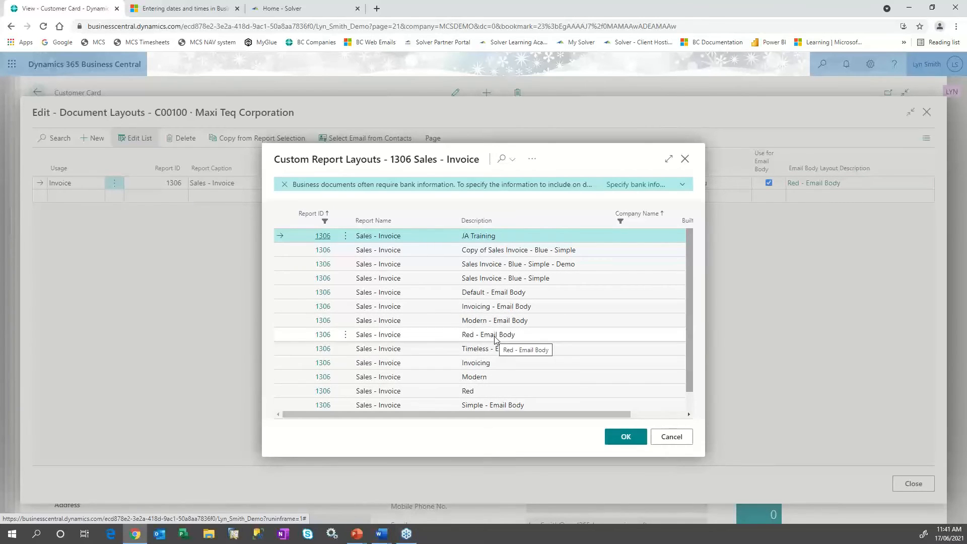
{"action": "left_click", "coordinate": [666, 439]}
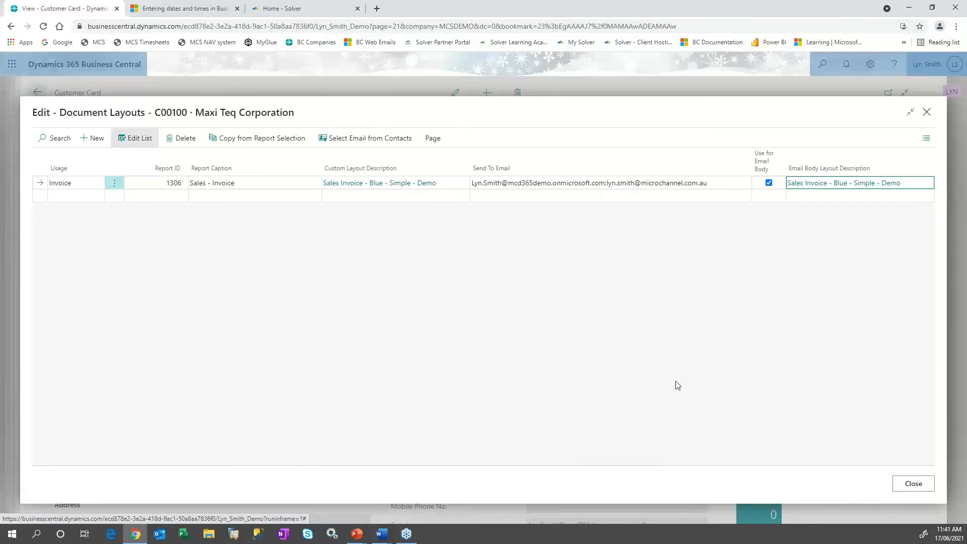
{"action": "left_click", "coordinate": [913, 483]}
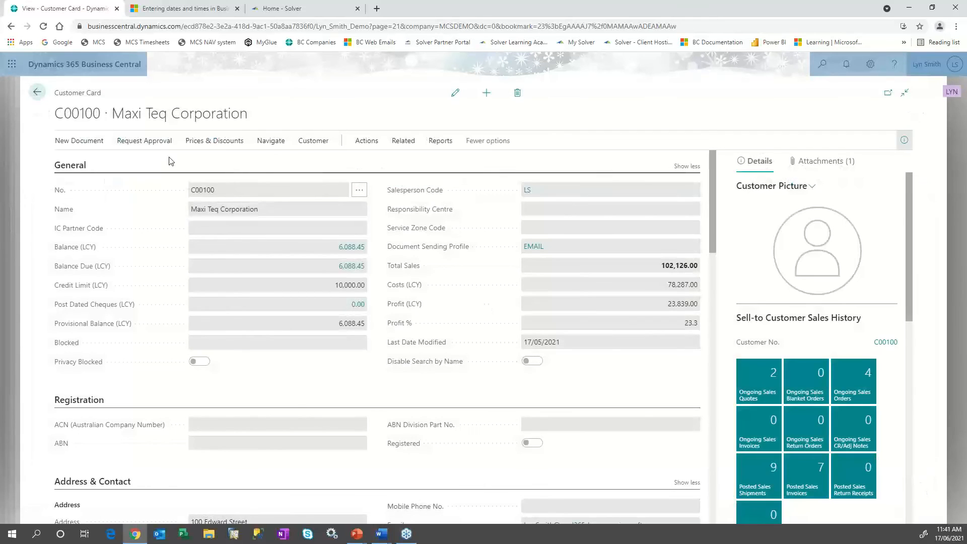
Step: Return to the posted sales invoices, start emailing the selected Maxi Teq Corporation invoice and examine the whole email body
{"action": "left_click", "coordinate": [40, 100]}
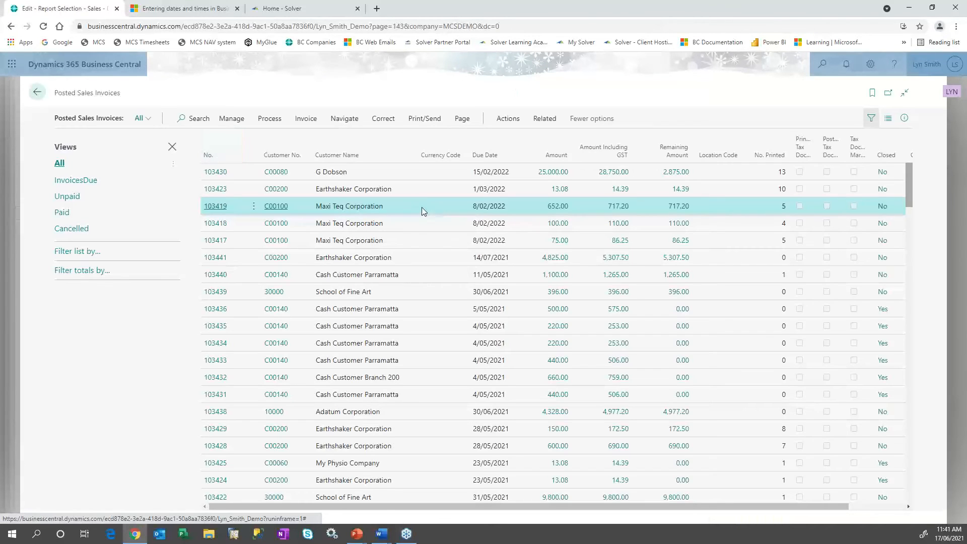
{"action": "left_click", "coordinate": [424, 121]}
{"action": "left_click", "coordinate": [172, 140]}
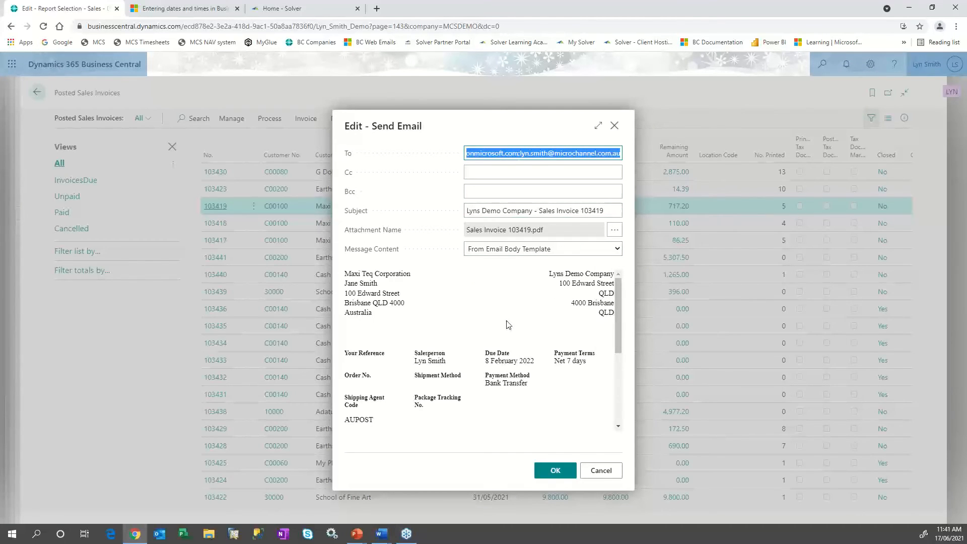
{"action": "scroll", "coordinate": [507, 324], "scroll_direction": "down", "scroll_amount": 3}
{"action": "scroll", "coordinate": [507, 325], "scroll_direction": "up", "scroll_amount": 3}
{"action": "scroll", "coordinate": [458, 304], "scroll_direction": "down", "scroll_amount": 1}
{"action": "scroll", "coordinate": [458, 304], "scroll_direction": "down", "scroll_amount": 3}
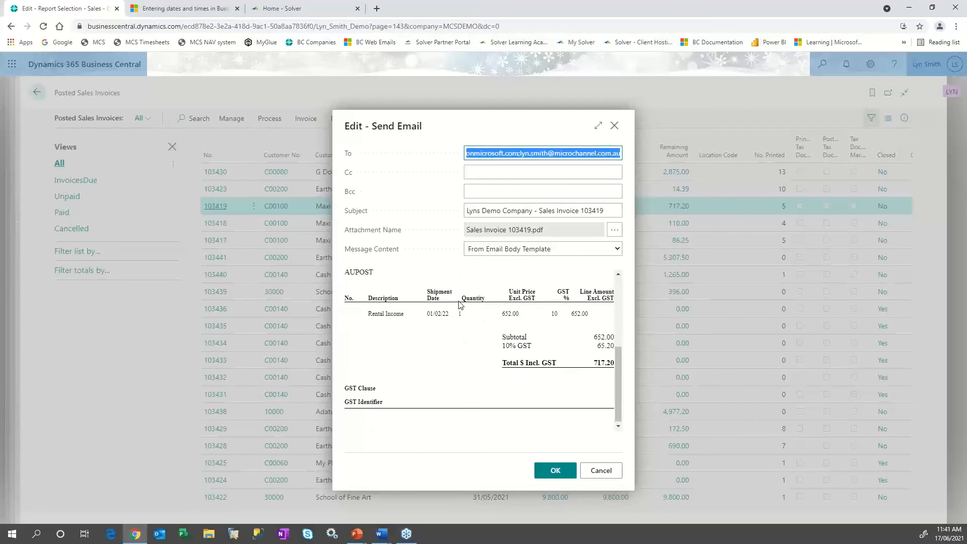
Step: Try a custom message reading "Dear Customer", restore the message content to From Email Body Template and cancel the email
{"action": "left_click", "coordinate": [610, 251]}
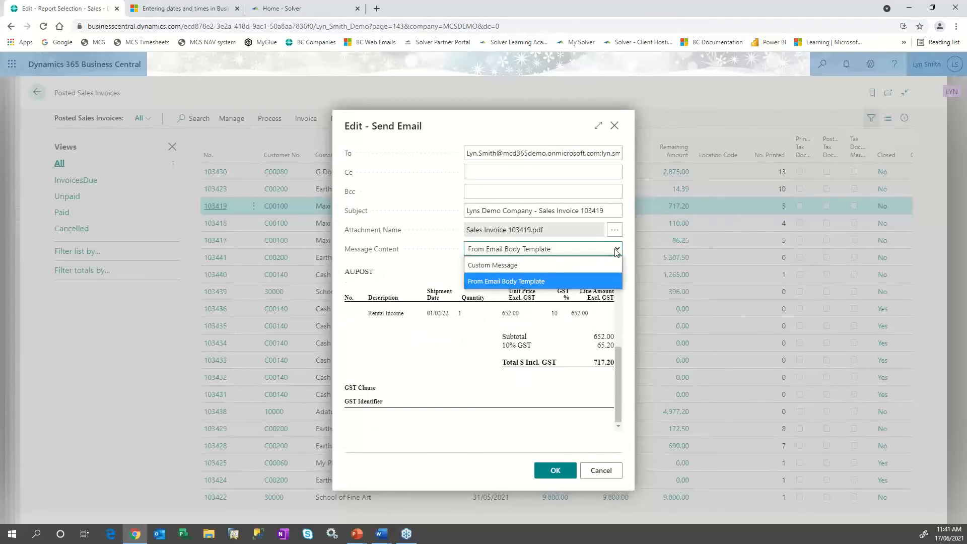
{"action": "left_click", "coordinate": [540, 267]}
{"action": "left_click", "coordinate": [517, 338]}
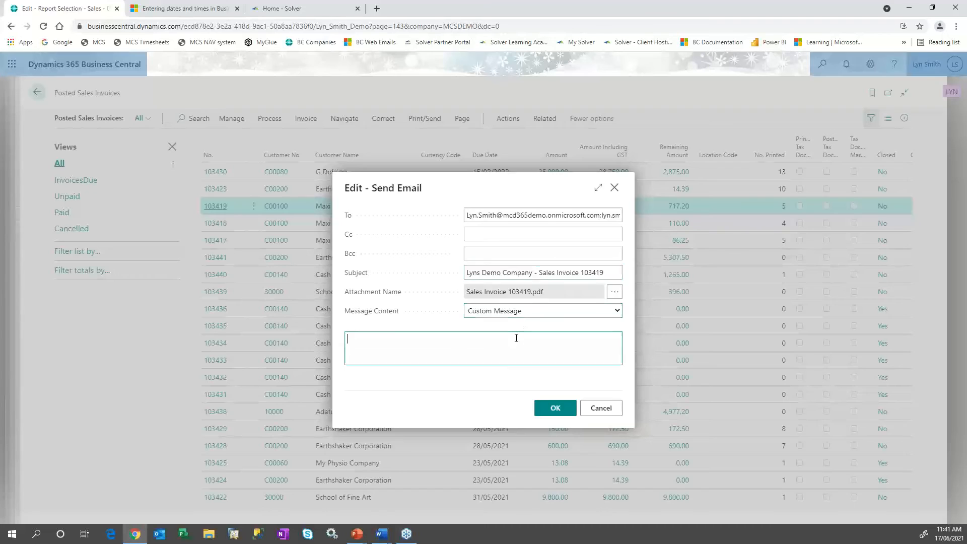
{"action": "type", "text": "Dear Customer"}
{"action": "left_click", "coordinate": [617, 311]}
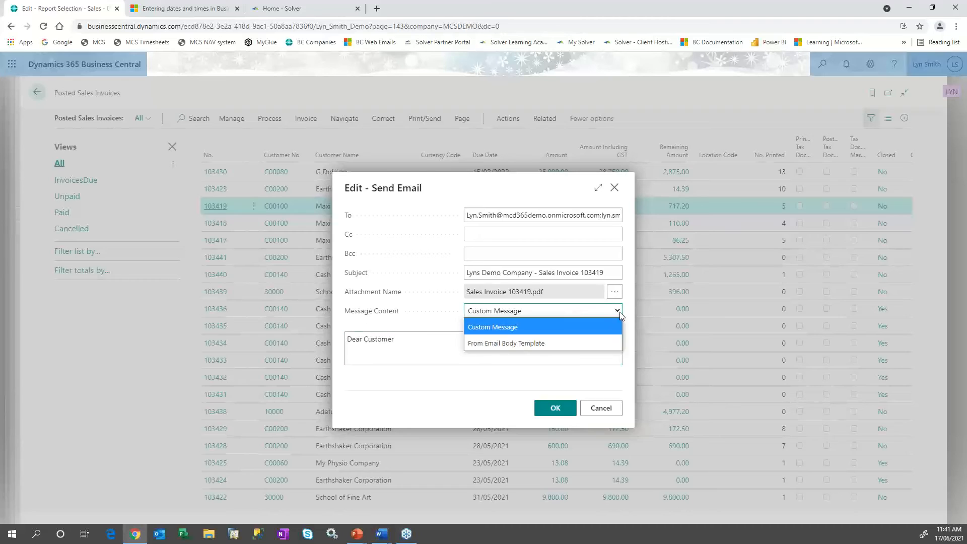
{"action": "left_click", "coordinate": [564, 342]}
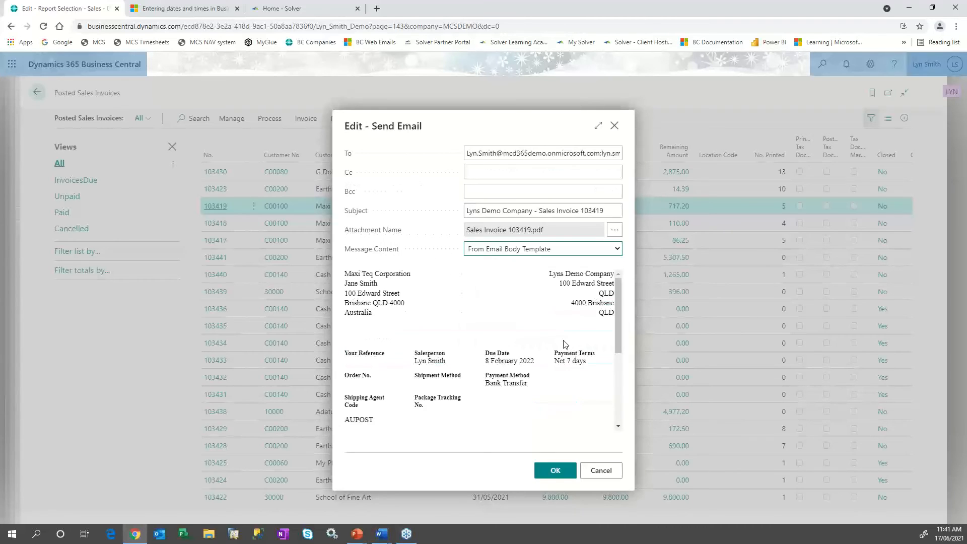
{"action": "left_click", "coordinate": [595, 472]}
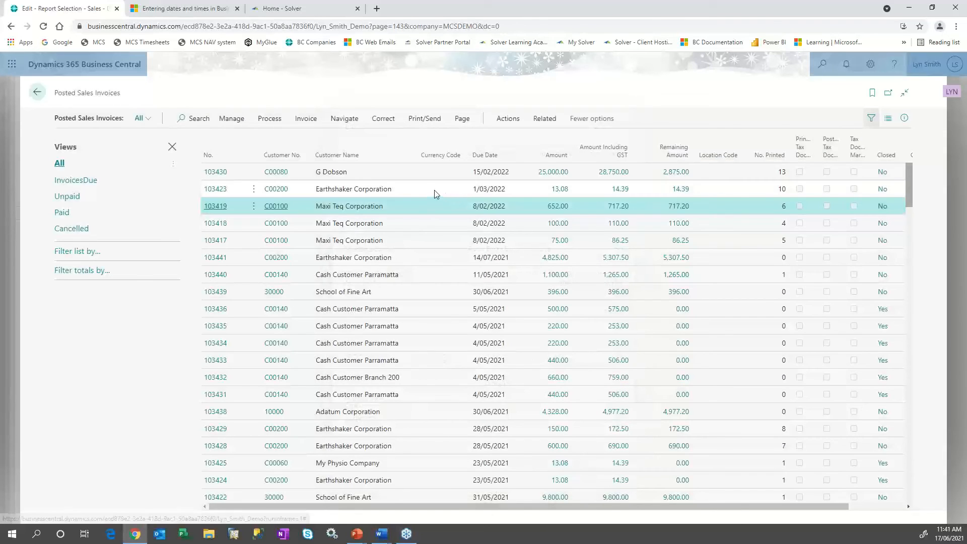
Step: Start emailing the Earthshaker Corporation posted invoice of 13.08 due 1/03/2022
{"action": "left_click", "coordinate": [434, 190]}
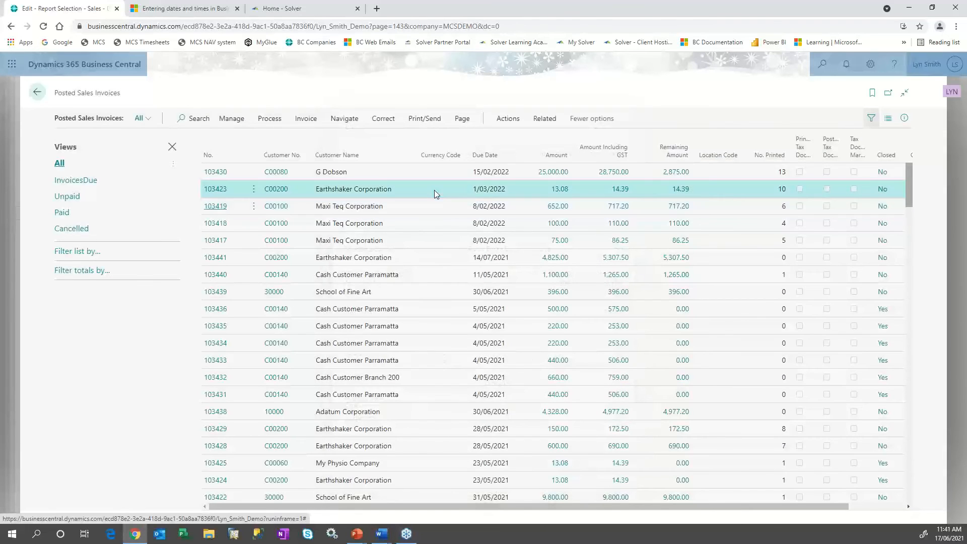
{"action": "left_click", "coordinate": [424, 121]}
{"action": "left_click", "coordinate": [180, 139]}
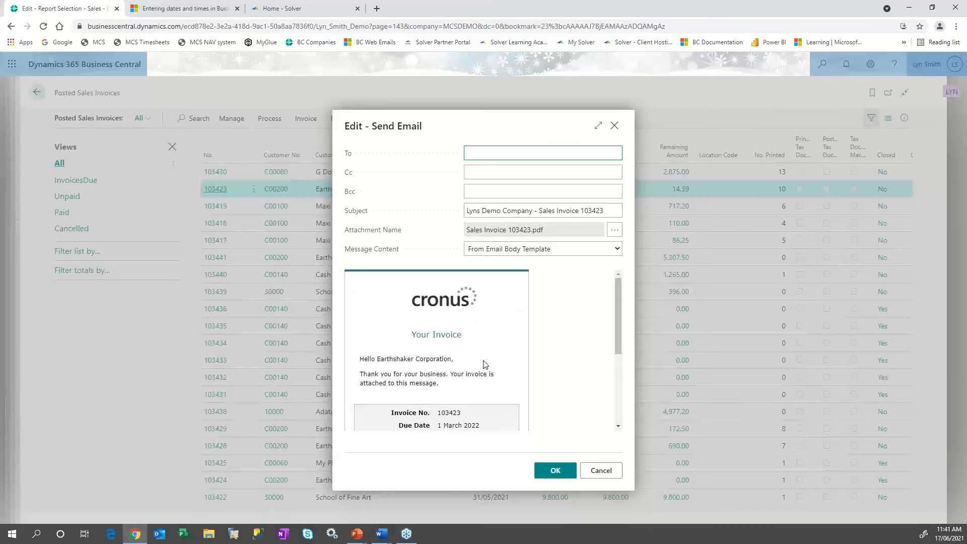
Step: Examine the PDF invoice attached to the Earthshaker Corporation email, close it and cancel sending
{"action": "left_click", "coordinate": [615, 231]}
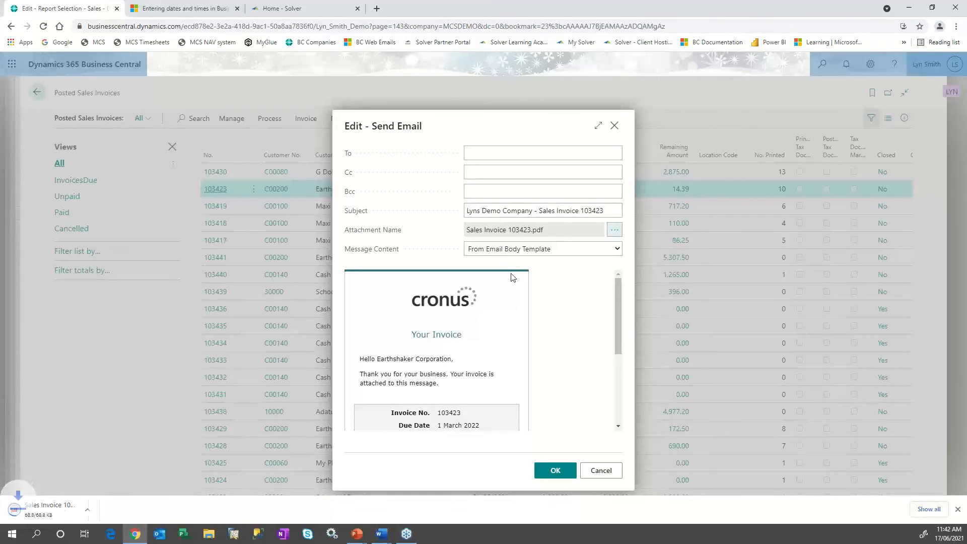
{"action": "left_click", "coordinate": [33, 509]}
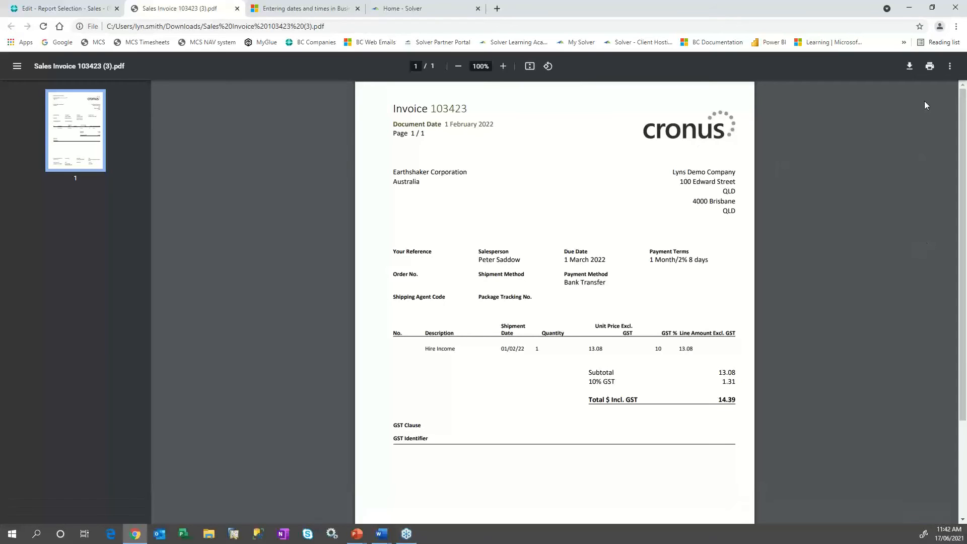
{"action": "left_click", "coordinate": [237, 8]}
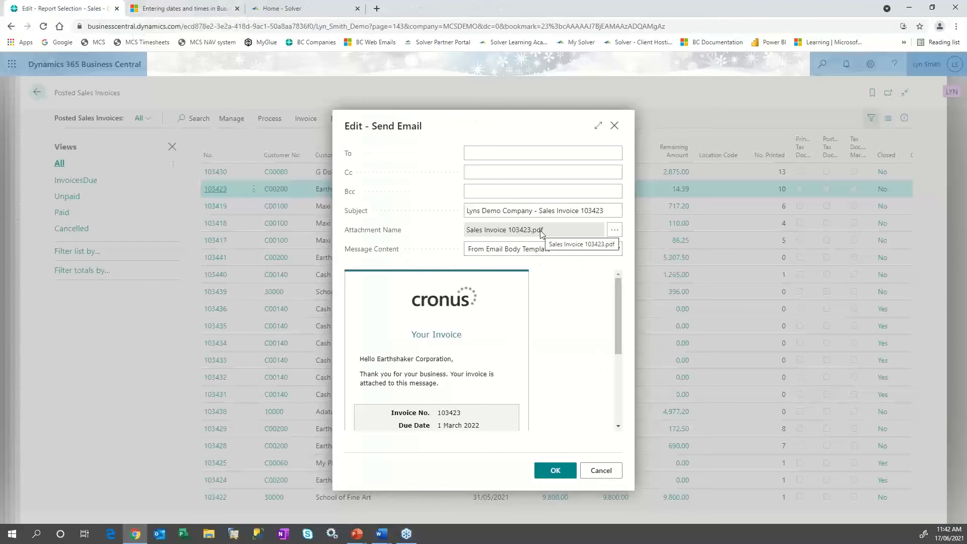
{"action": "left_click", "coordinate": [602, 477]}
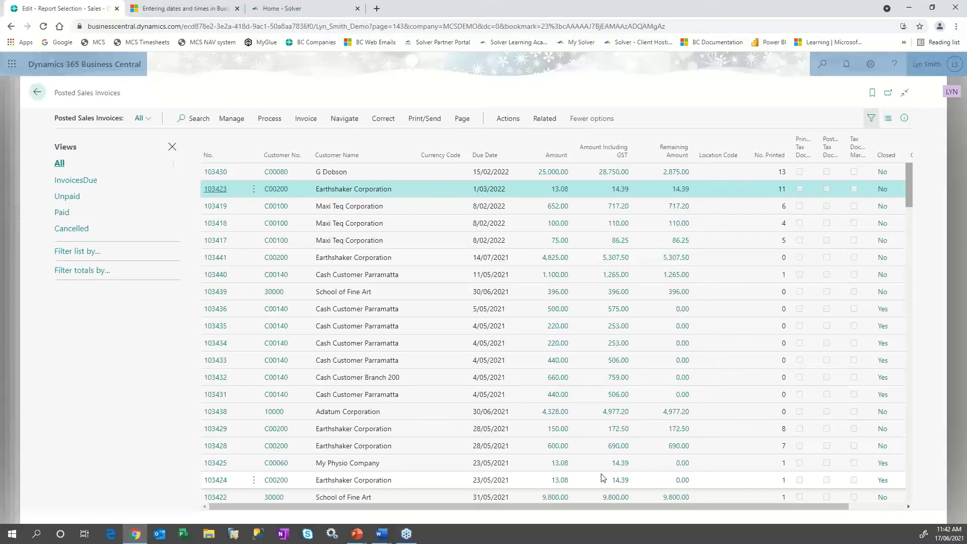
Step: Close the posted sales invoices and the underlying report layout pages to return to the Business Manager home page
{"action": "left_click", "coordinate": [37, 94]}
{"action": "left_click", "coordinate": [37, 93]}
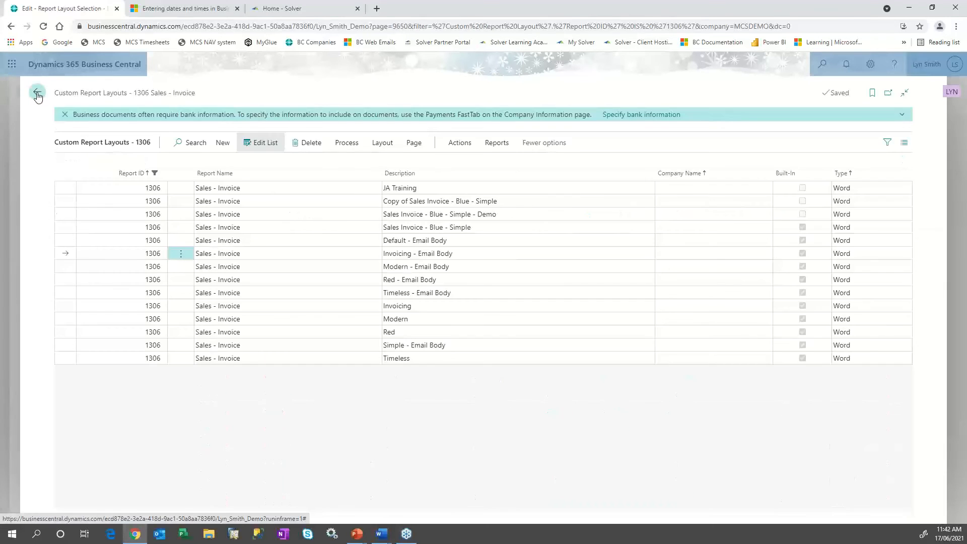
{"action": "left_click", "coordinate": [37, 94]}
{"action": "left_click", "coordinate": [37, 93]}
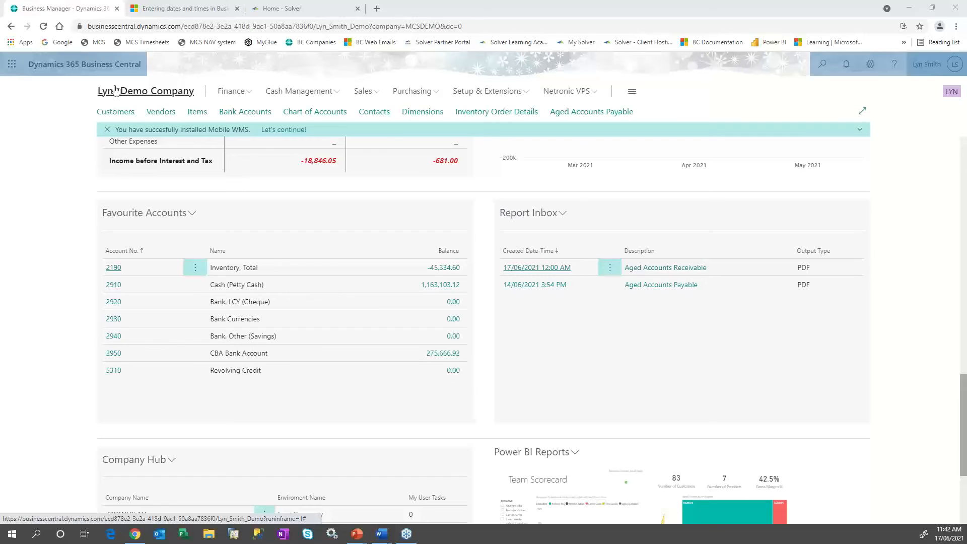
{"action": "key", "text": "alt+Tab"}
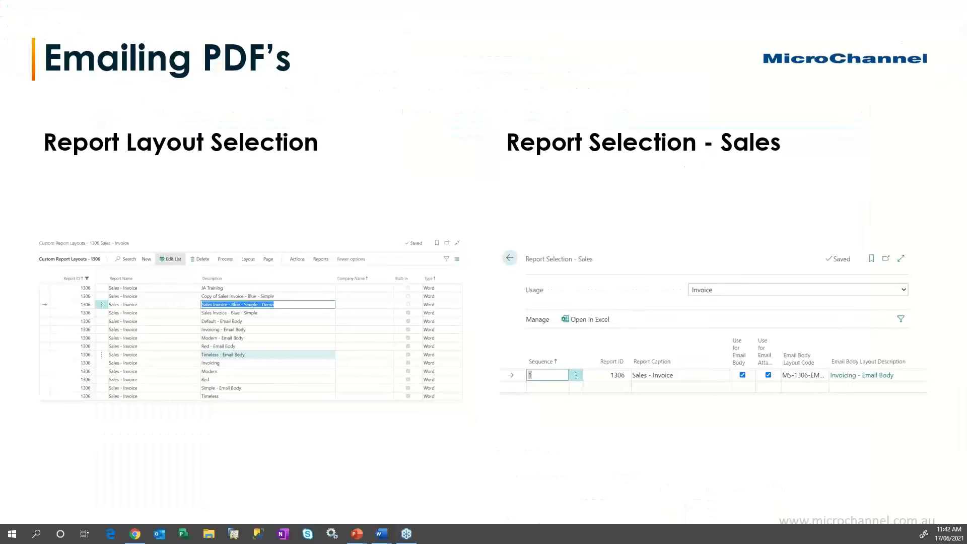
{"action": "left_click", "coordinate": [766, 180]}
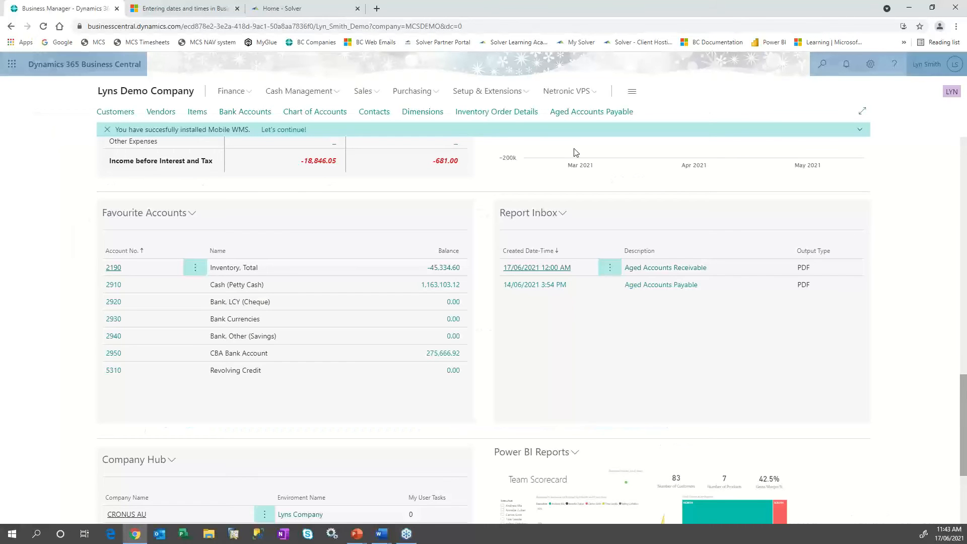
Step: Examine the Power BI reports available for selection on the home page and cancel without changing the selection
{"action": "scroll", "coordinate": [591, 360], "scroll_direction": "down", "scroll_amount": 3}
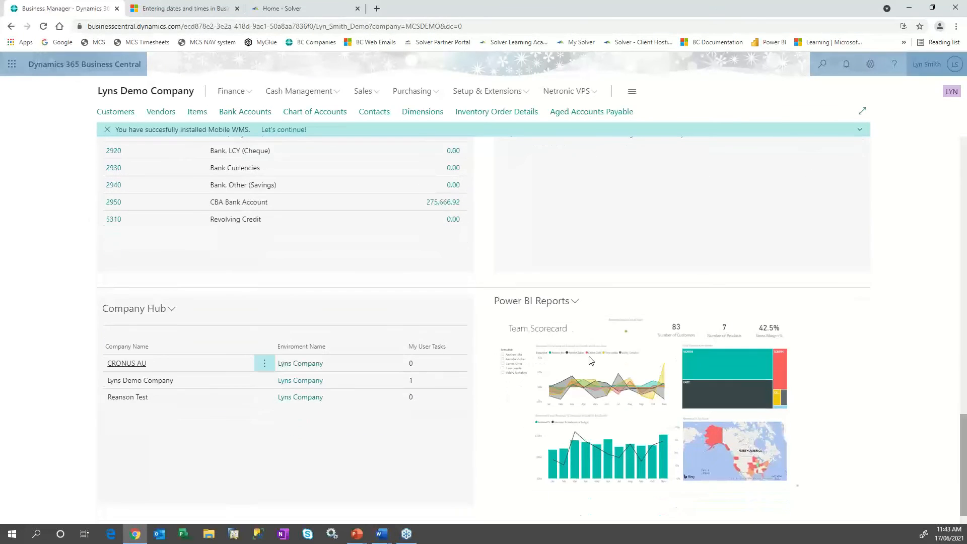
{"action": "scroll", "coordinate": [620, 286], "scroll_direction": "down", "scroll_amount": 1}
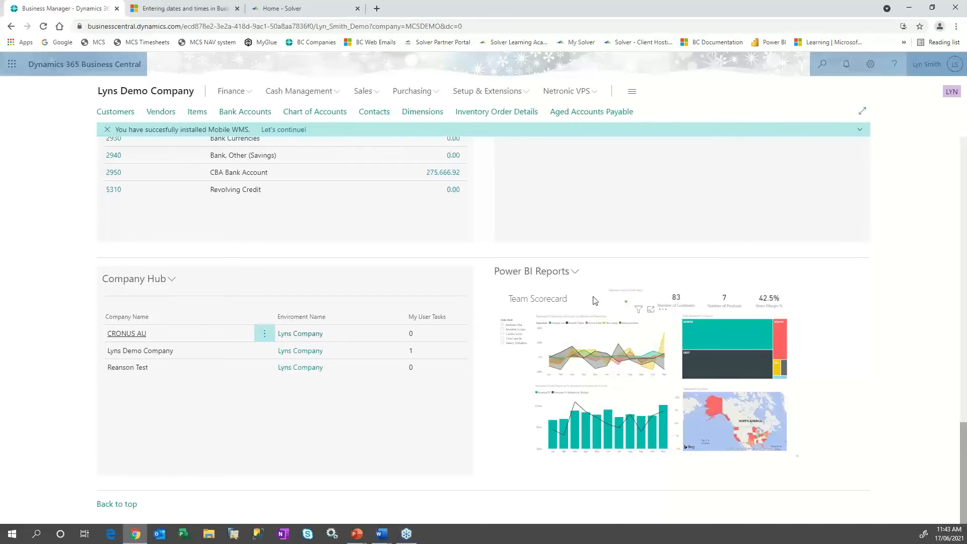
{"action": "left_click", "coordinate": [575, 271]}
{"action": "left_click", "coordinate": [552, 291]}
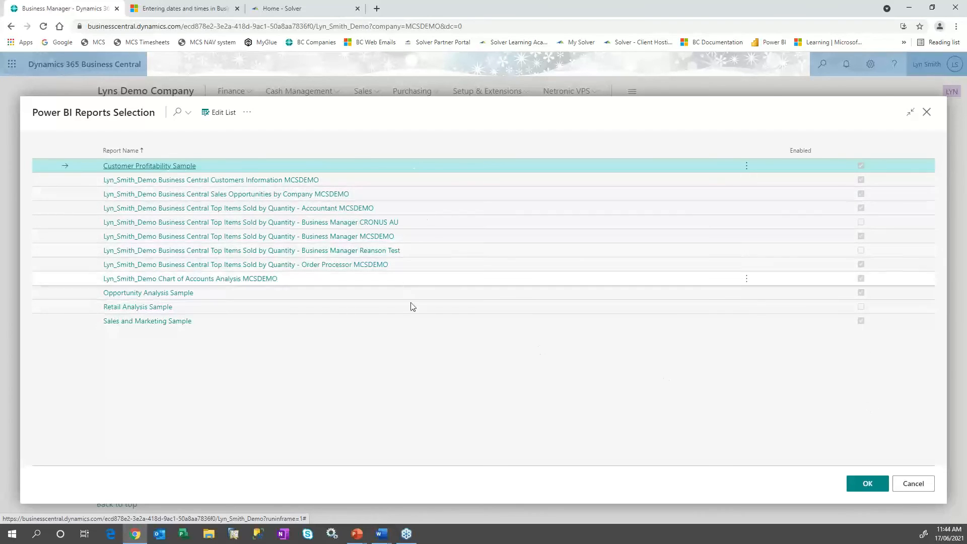
{"action": "left_click", "coordinate": [913, 484]}
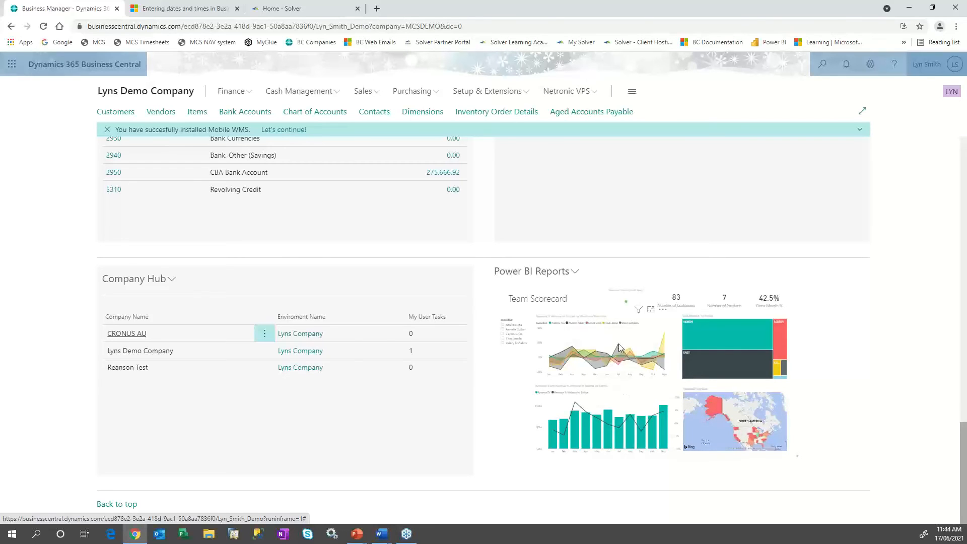
Step: Open the displayed Team Scorecard report for management and change its Total Revenue by Region treemap to a pie chart
{"action": "left_click", "coordinate": [576, 277]}
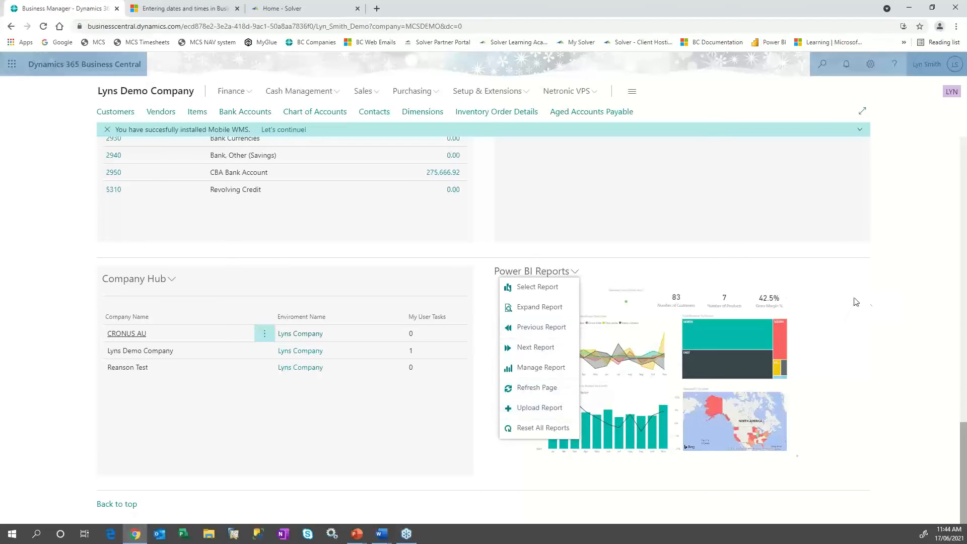
{"action": "left_click", "coordinate": [868, 304]}
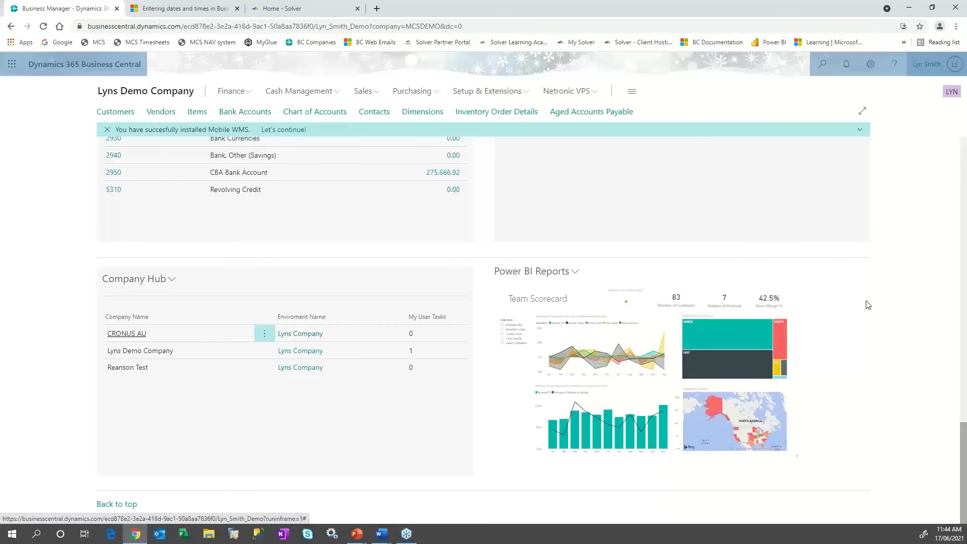
{"action": "left_click", "coordinate": [576, 271]}
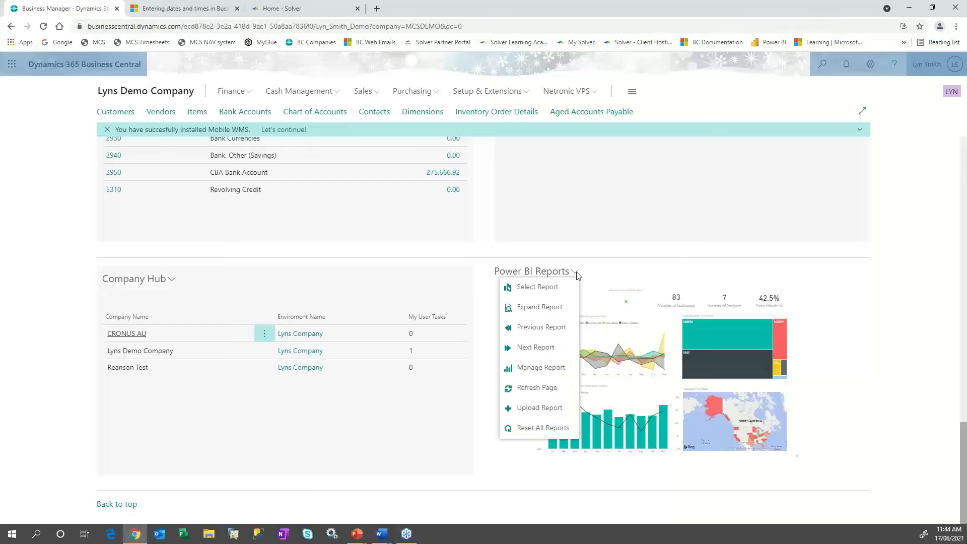
{"action": "left_click", "coordinate": [542, 367]}
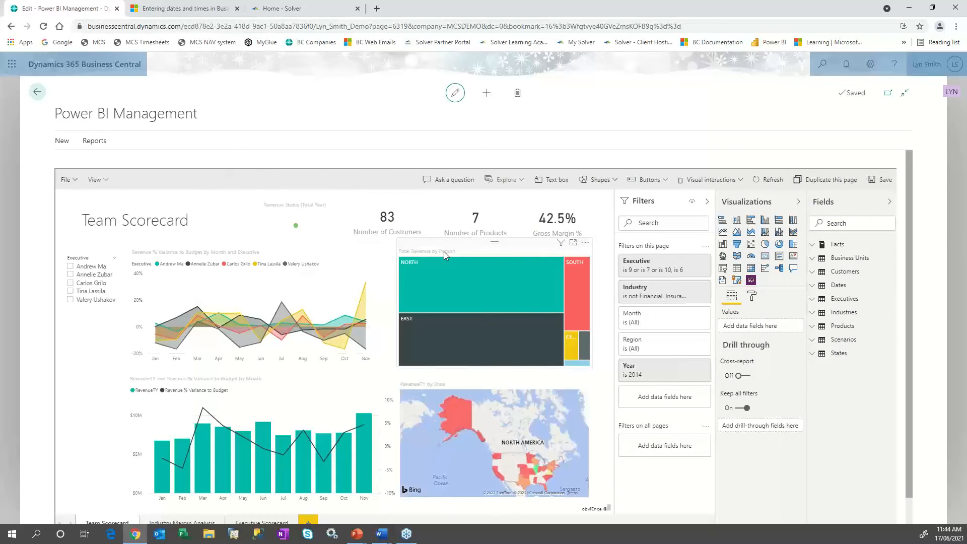
{"action": "left_click", "coordinate": [452, 276]}
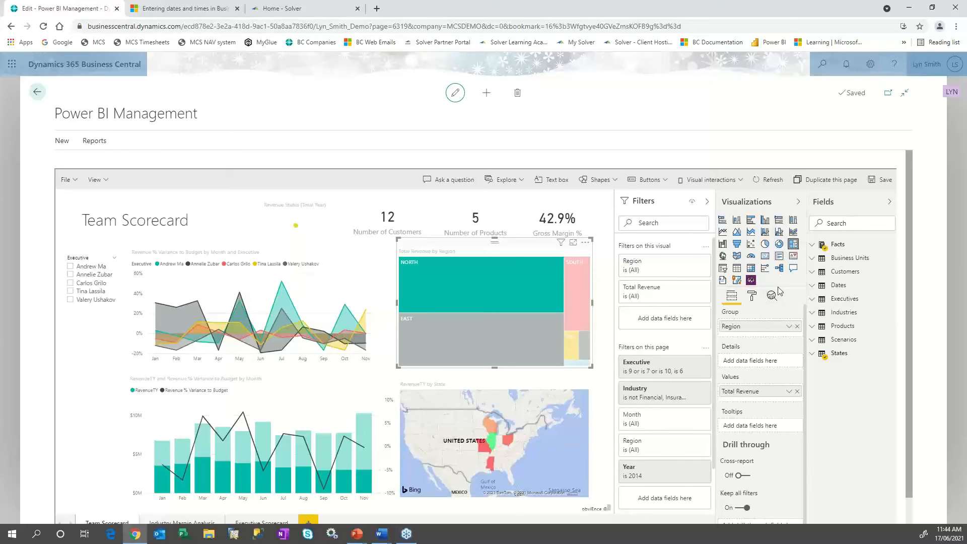
{"action": "left_click", "coordinate": [765, 245]}
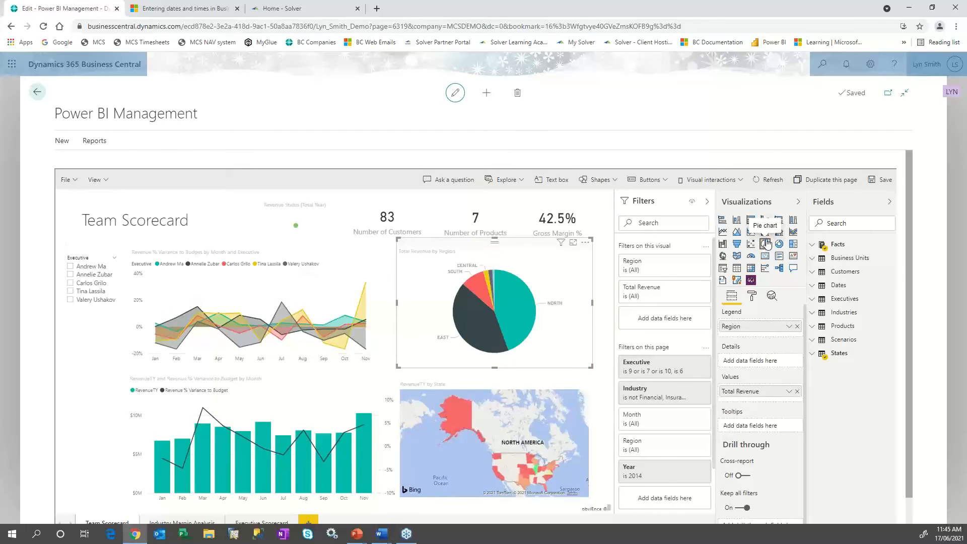
Step: Collapse the report's Filters, Visualizations and Fields panes and switch the report to View Mode
{"action": "left_click", "coordinate": [709, 202]}
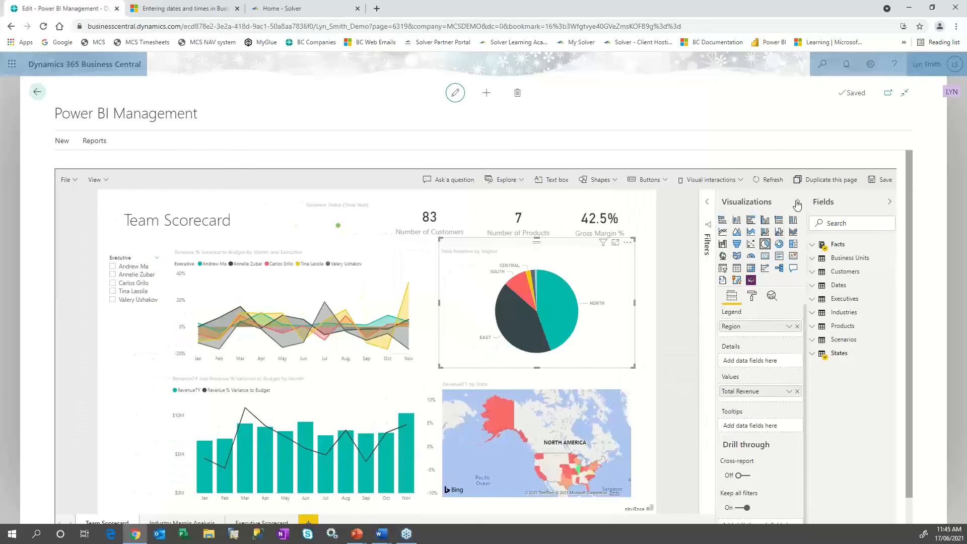
{"action": "left_click", "coordinate": [798, 202]}
{"action": "left_click", "coordinate": [889, 202]}
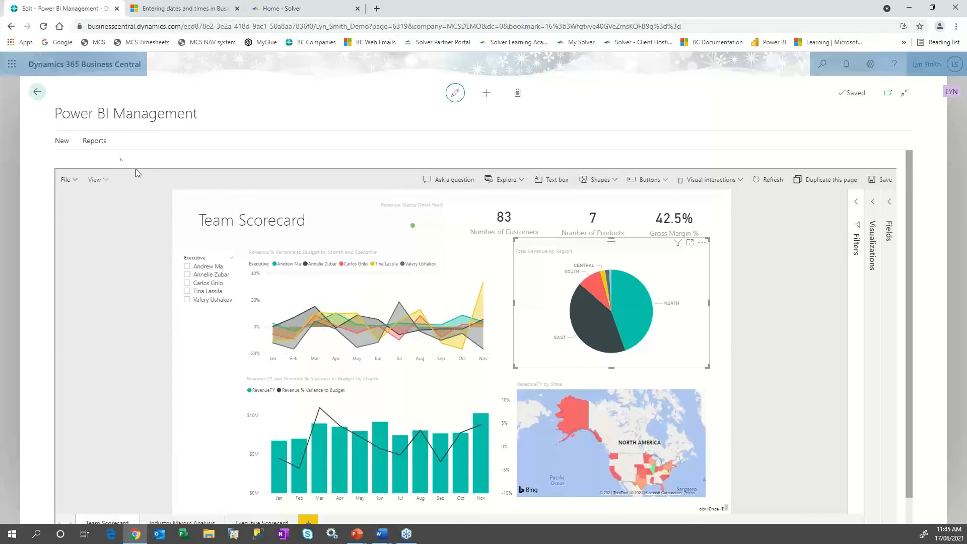
{"action": "left_click", "coordinate": [104, 145]}
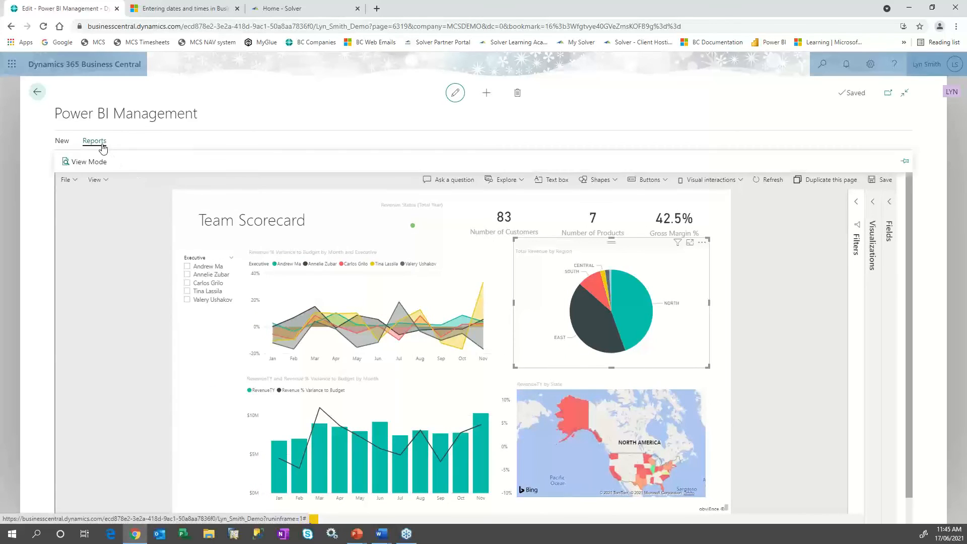
{"action": "left_click", "coordinate": [99, 157]}
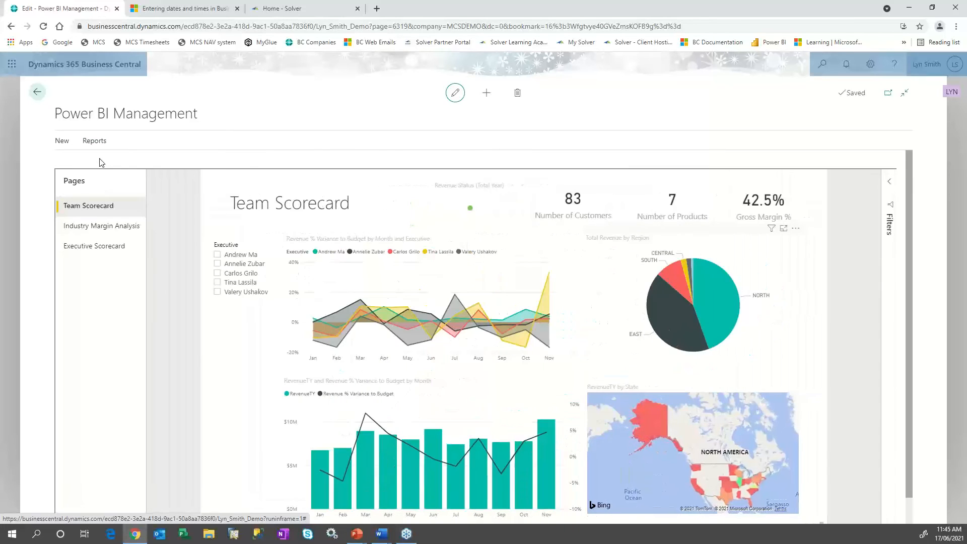
Step: View the report's Industry Margin Analysis and Executive Scorecard pages, ending on Industry Margin Analysis
{"action": "left_click", "coordinate": [90, 226]}
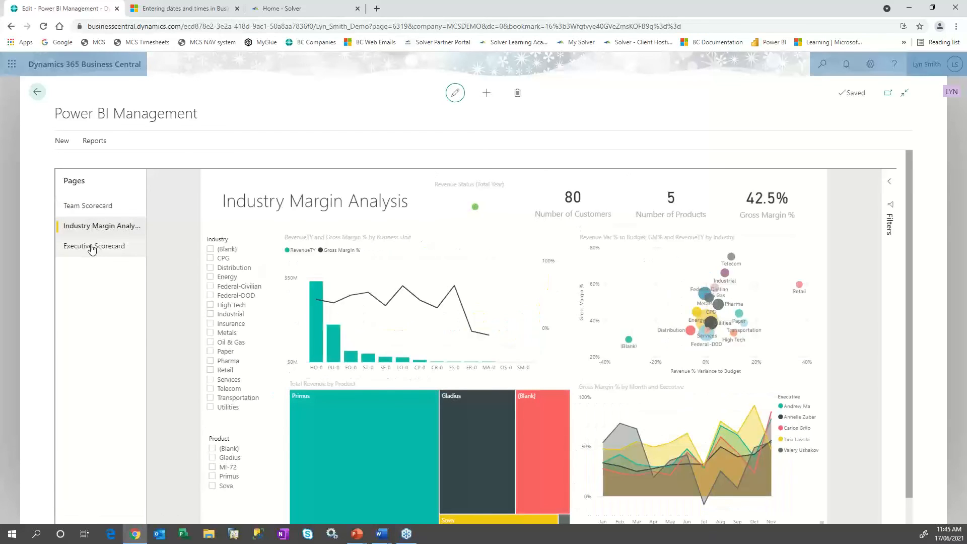
{"action": "left_click", "coordinate": [92, 248]}
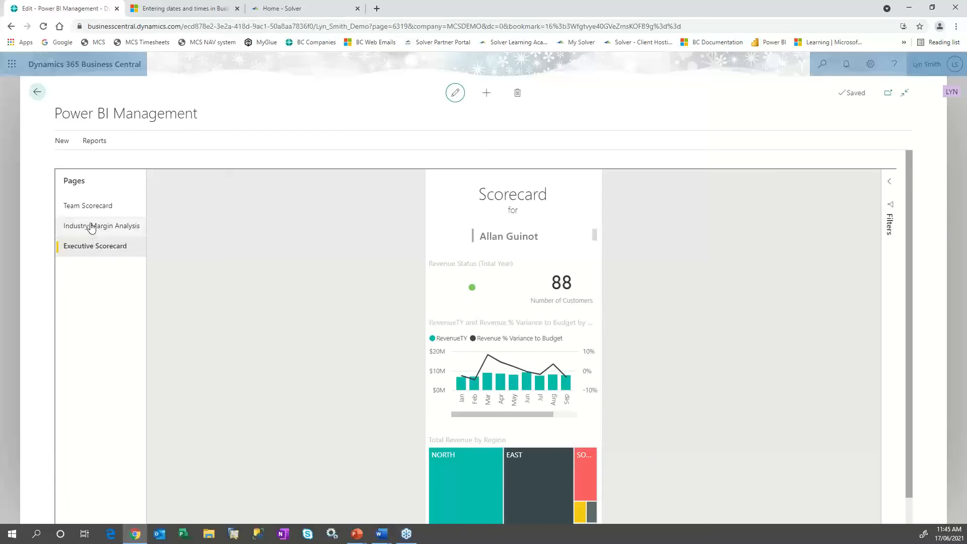
{"action": "left_click", "coordinate": [91, 226]}
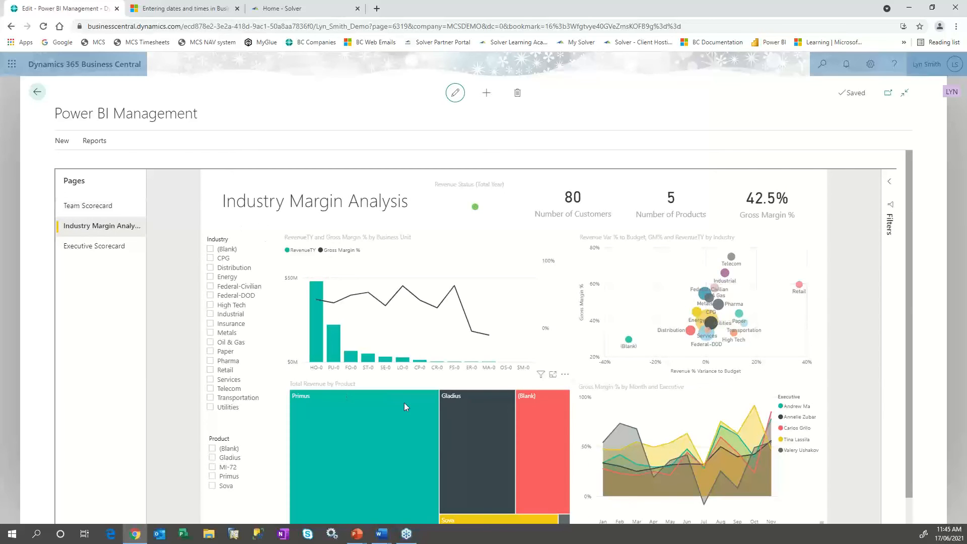
Step: Cross-filter the Industry Margin Analysis page by the Primus product, followed by the Telecom industry bubble
{"action": "scroll", "coordinate": [475, 353], "scroll_direction": "down", "scroll_amount": 1}
{"action": "scroll", "coordinate": [475, 353], "scroll_direction": "down", "scroll_amount": 1}
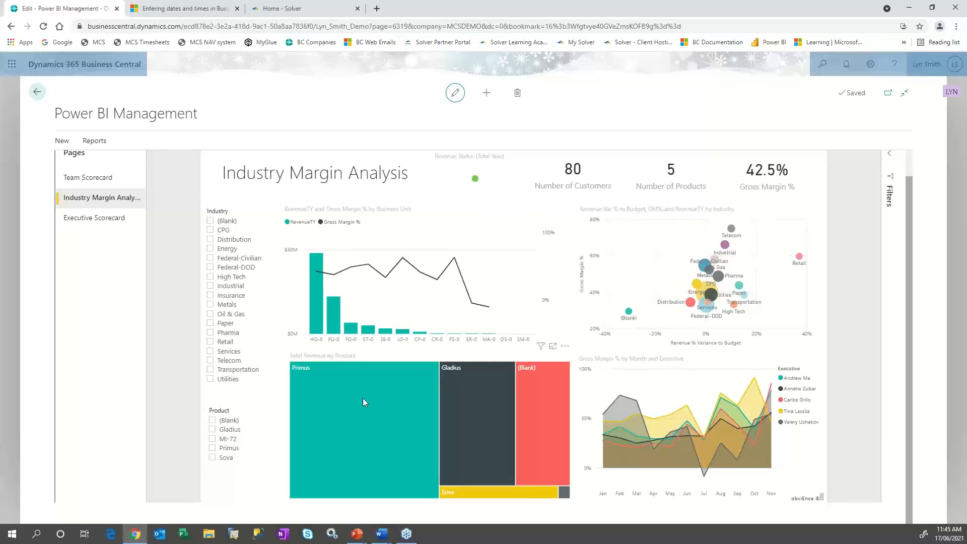
{"action": "left_click", "coordinate": [363, 398]}
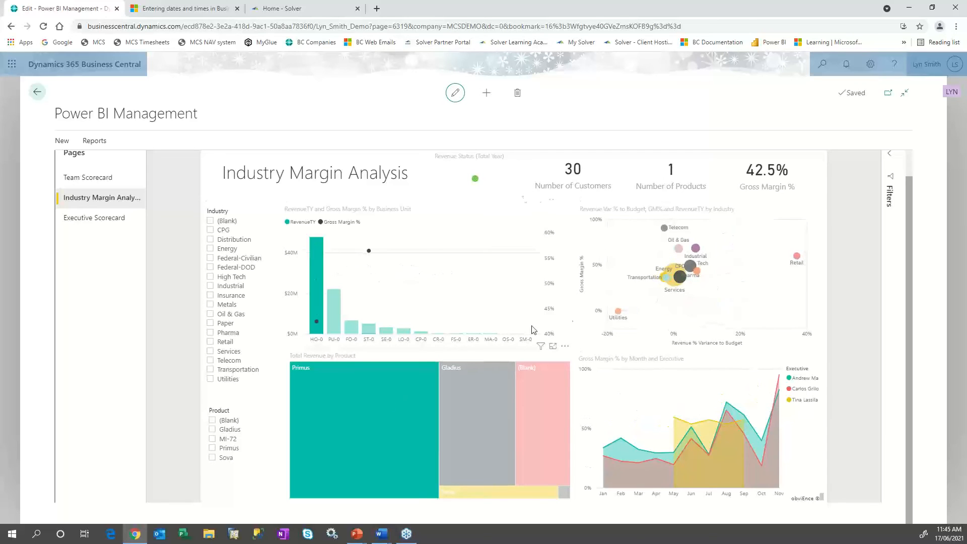
{"action": "left_click", "coordinate": [666, 230]}
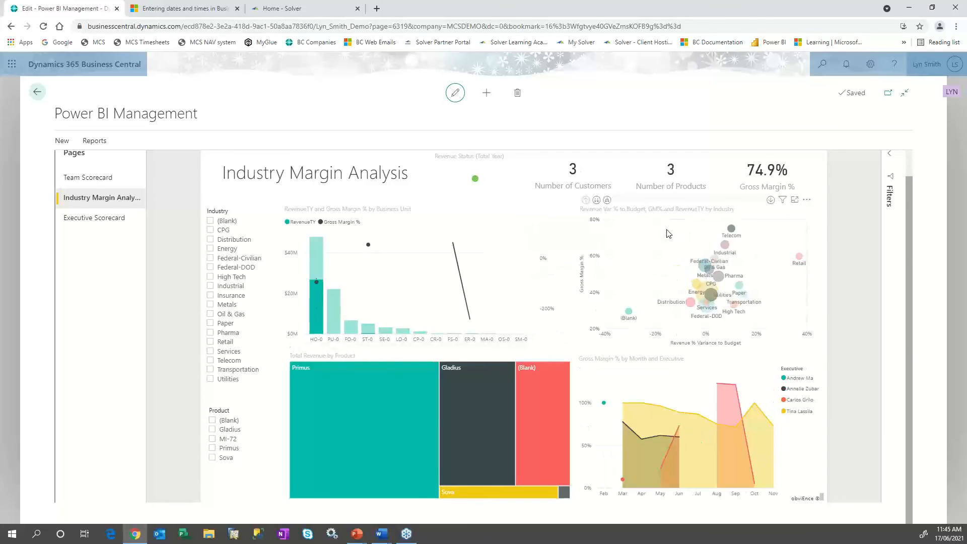
Step: Filter the Industry Margin Analysis page by the Oil & Gas, Metals, CPG and Energy industries, then leave the Power BI Management page
{"action": "left_click", "coordinate": [211, 314]}
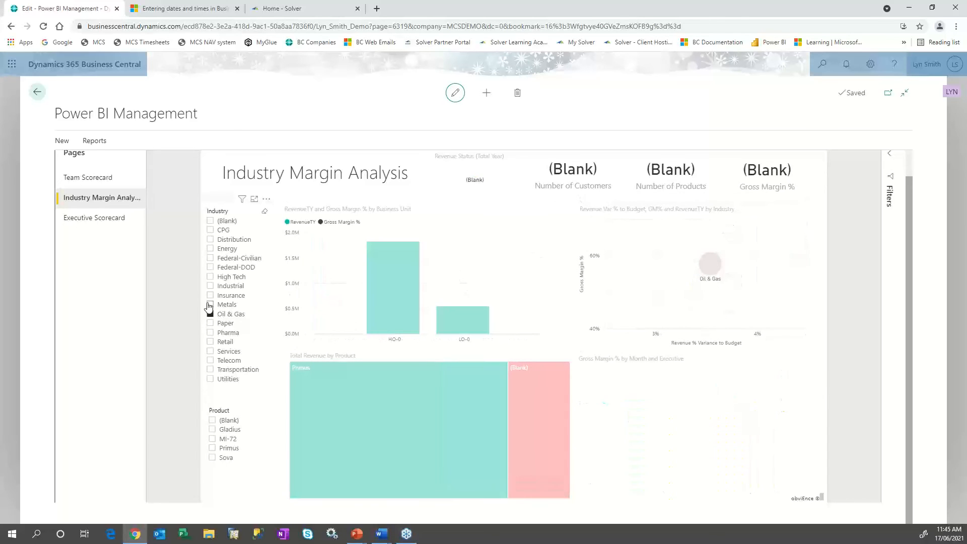
{"action": "left_click", "coordinate": [211, 304]}
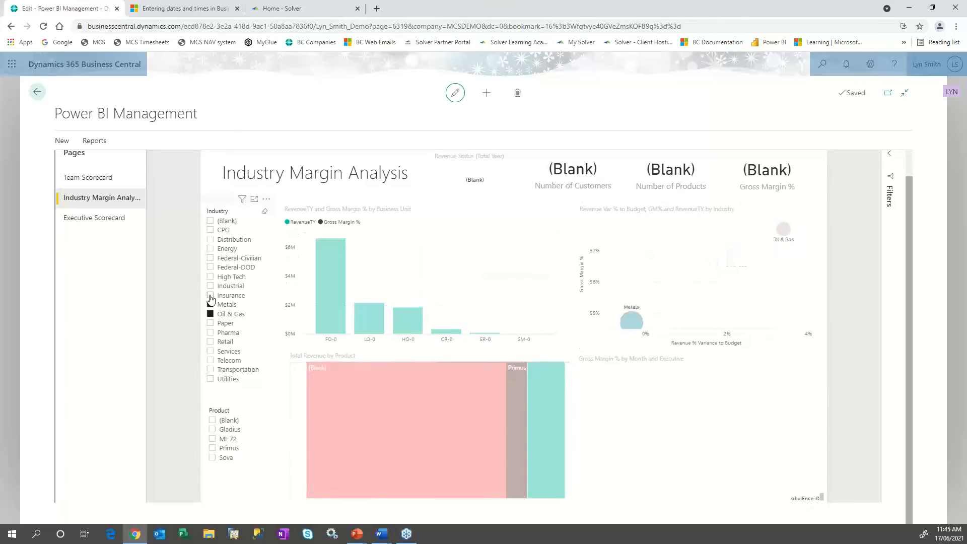
{"action": "left_click", "coordinate": [210, 231]}
{"action": "left_click", "coordinate": [210, 250]}
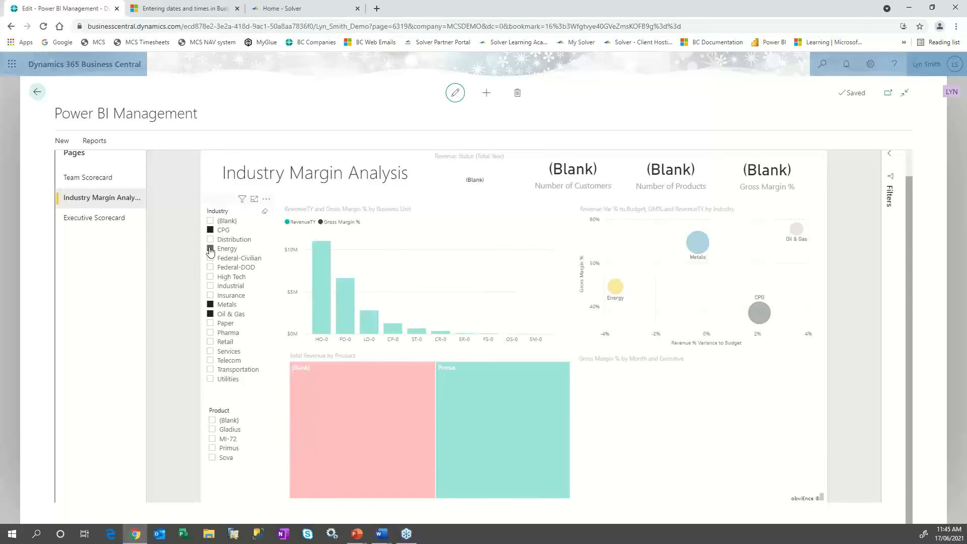
{"action": "left_click", "coordinate": [210, 249]}
{"action": "left_click", "coordinate": [36, 92]}
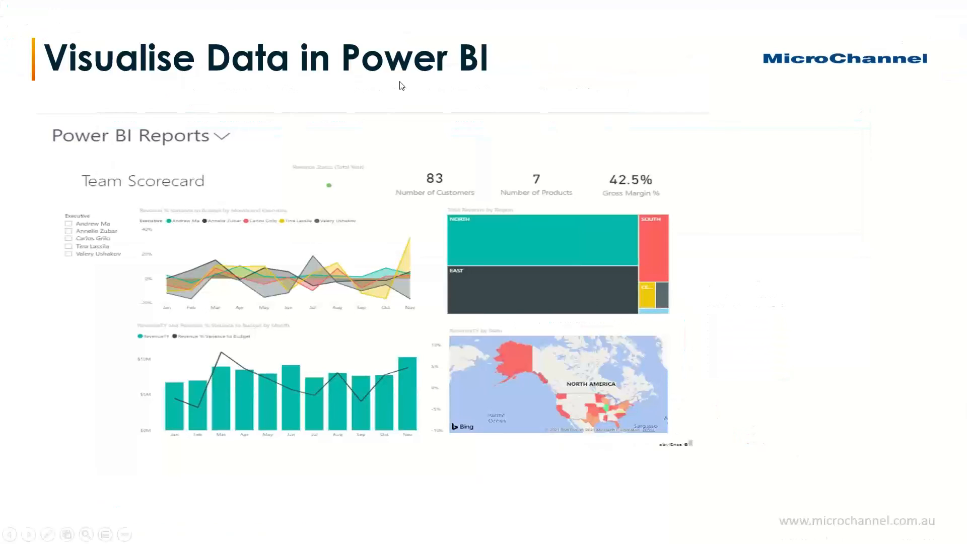
Step: Advance the presentation to the Advanced Reporting - Solver slide and switch to the Solver site in Chrome
{"action": "left_click", "coordinate": [772, 219]}
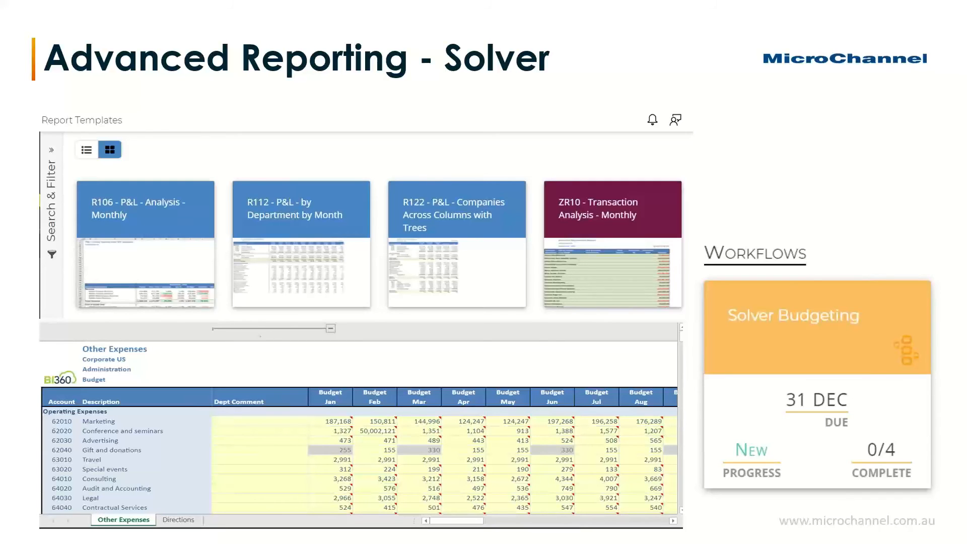
{"action": "key", "text": "alt+Tab"}
{"action": "left_click", "coordinate": [296, 10]}
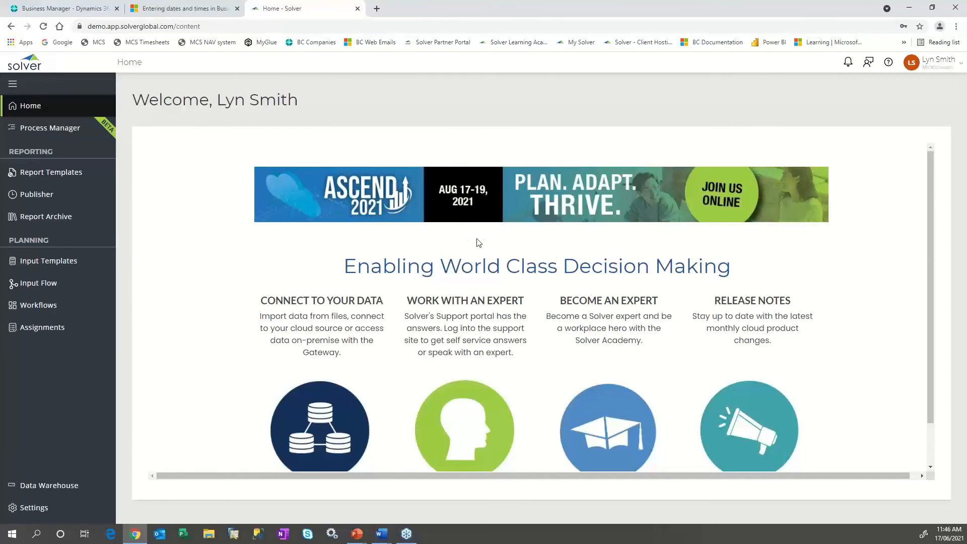
Step: Open Solver's report templates, filter them to the Demo Reports category and collapse the filter pane
{"action": "left_click", "coordinate": [63, 176]}
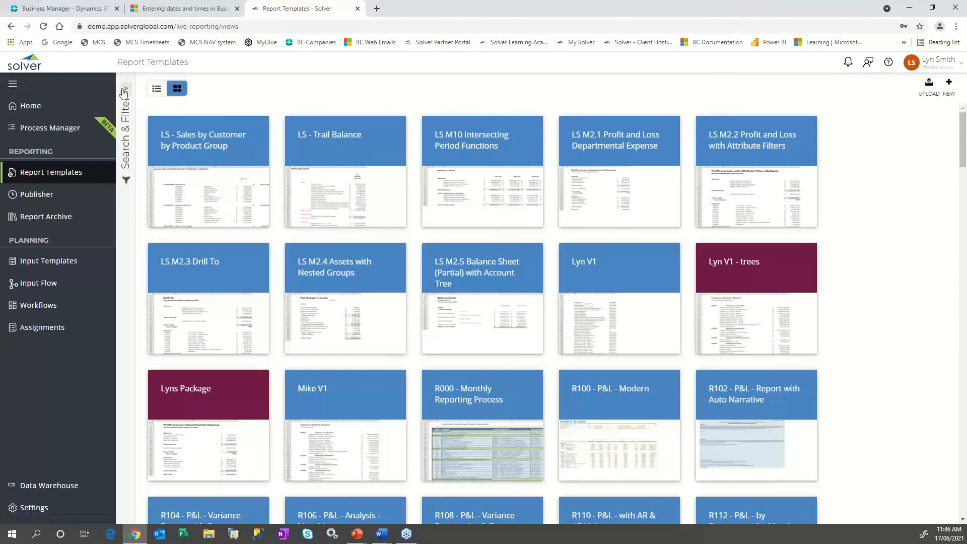
{"action": "left_click", "coordinate": [126, 91]}
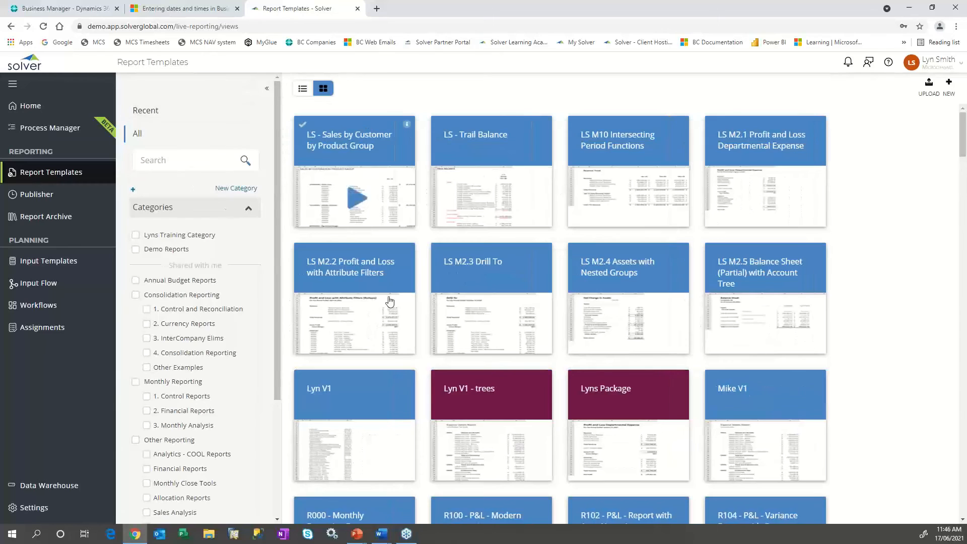
{"action": "left_click", "coordinate": [169, 250]}
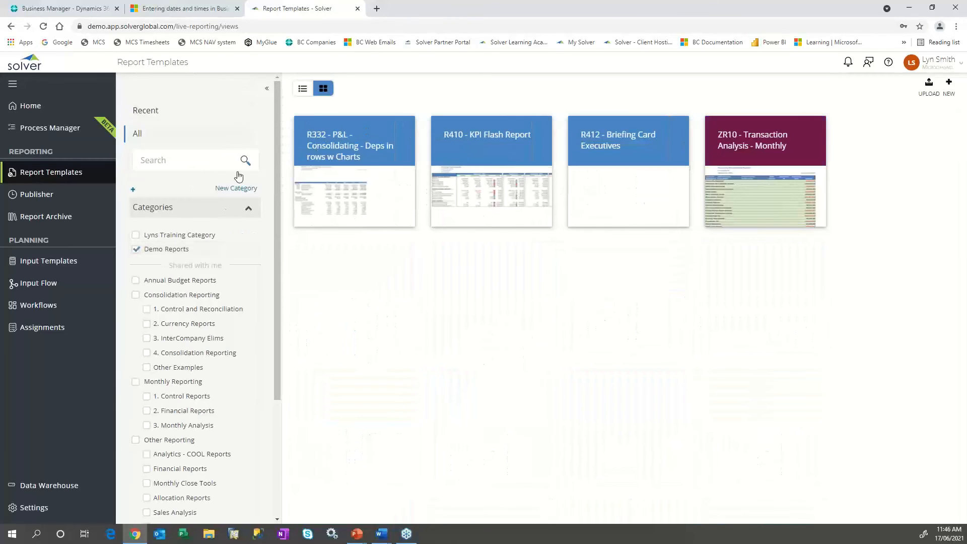
{"action": "left_click", "coordinate": [266, 88]}
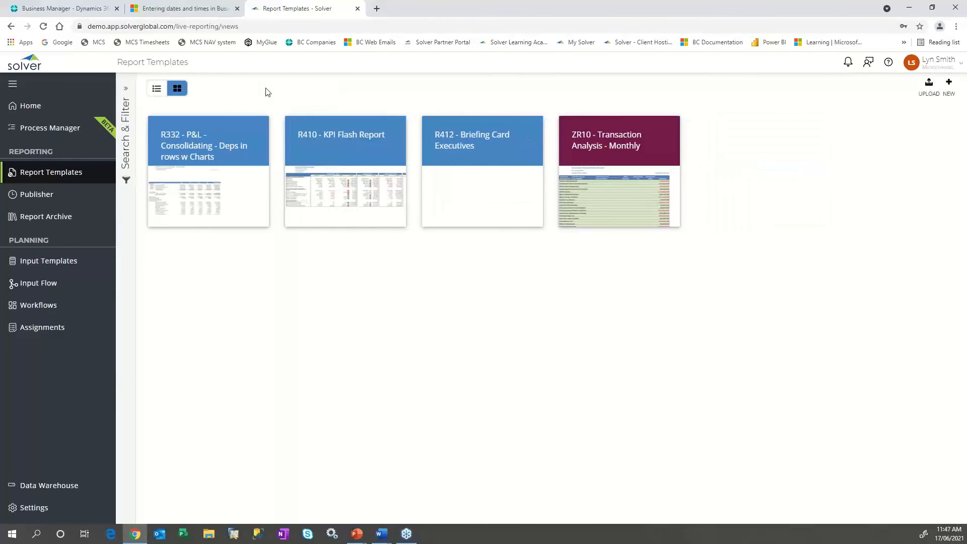
Step: Look through the available report template categories, keeping the Demo Reports filter, and collapse the filter pane again
{"action": "left_click", "coordinate": [125, 89]}
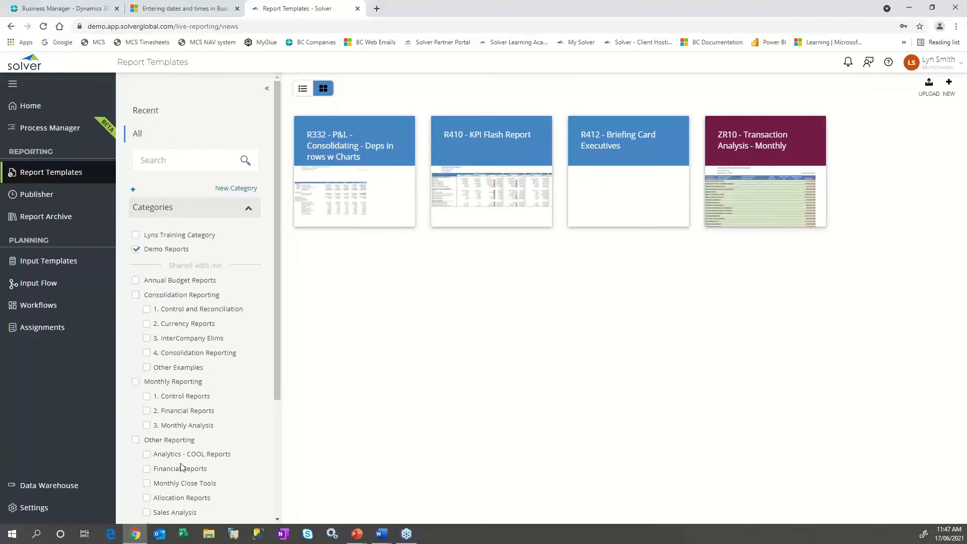
{"action": "scroll", "coordinate": [189, 438], "scroll_direction": "down", "scroll_amount": 2}
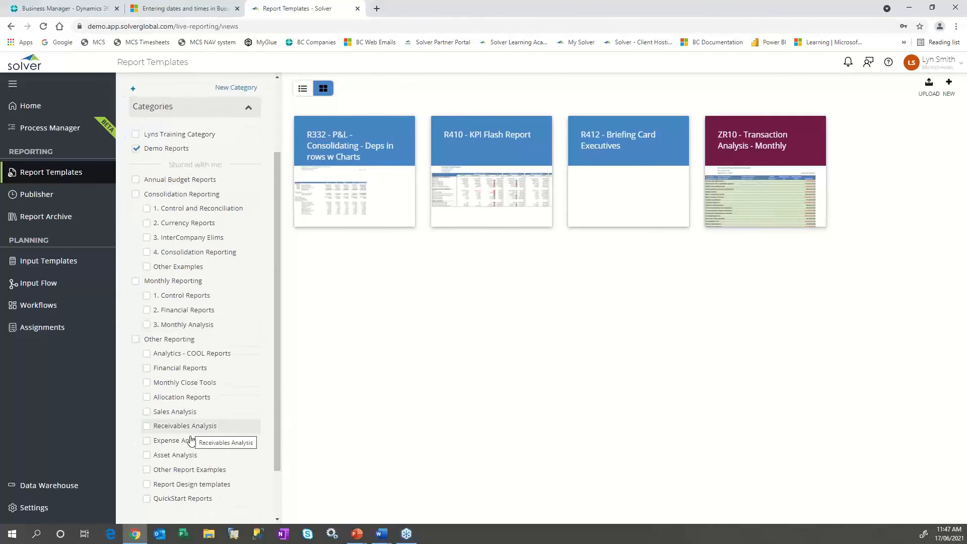
{"action": "scroll", "coordinate": [191, 433], "scroll_direction": "up", "scroll_amount": 2}
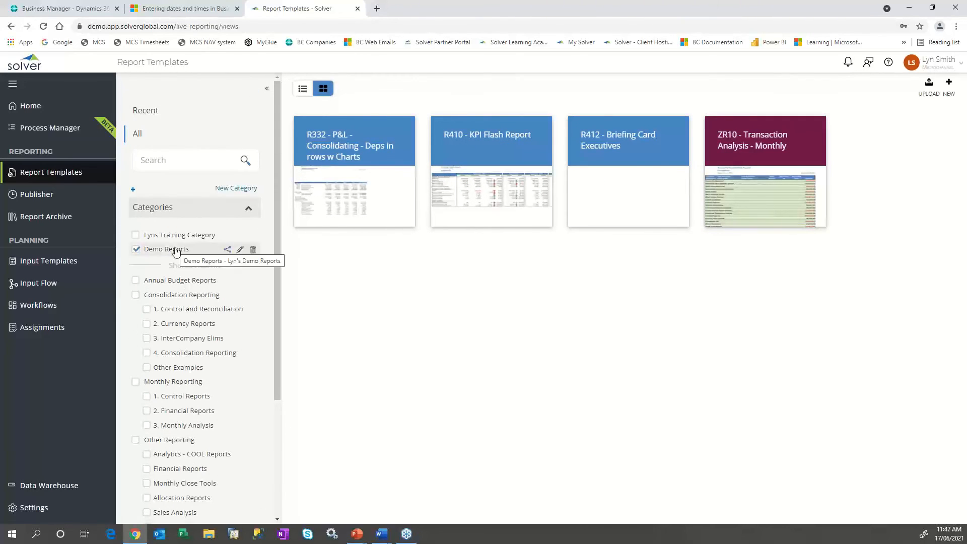
{"action": "left_click", "coordinate": [266, 91]}
Step: Run the R332 - P&L - Consolidating - Deps in rows w Charts report and look at its departmental expenses
{"action": "mouse_move", "coordinate": [233, 151]}
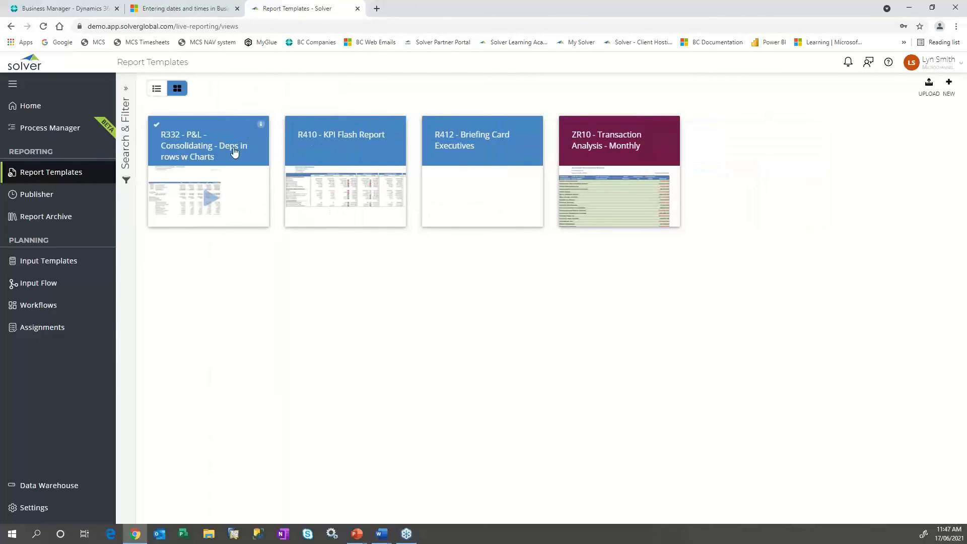
{"action": "left_click", "coordinate": [206, 199]}
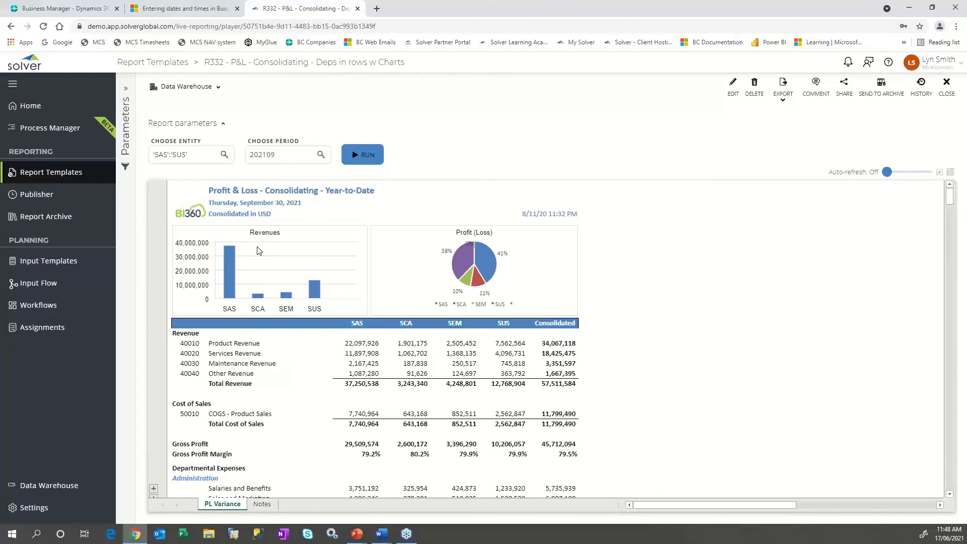
{"action": "scroll", "coordinate": [257, 250], "scroll_direction": "down", "scroll_amount": 3}
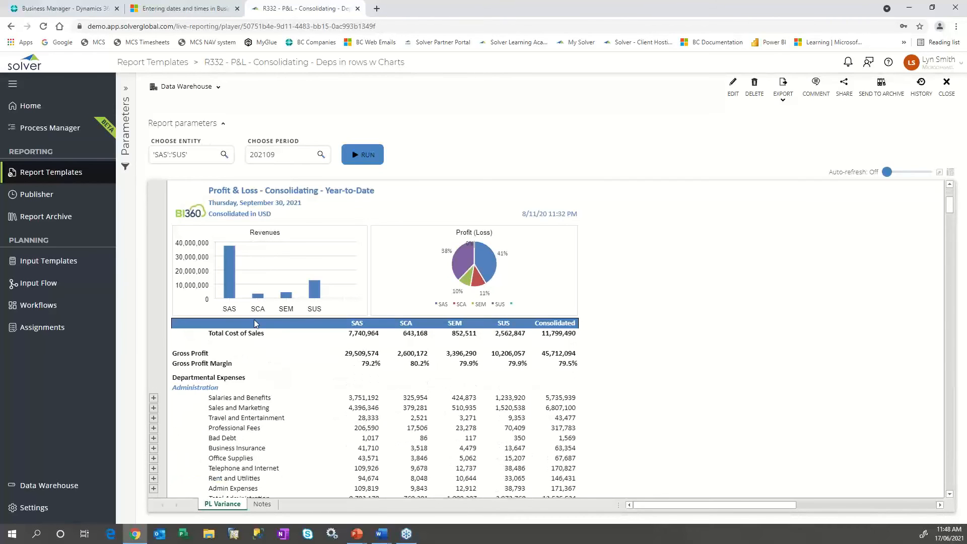
{"action": "left_click", "coordinate": [205, 392]}
{"action": "scroll", "coordinate": [203, 391], "scroll_direction": "down", "scroll_amount": 1}
{"action": "left_click", "coordinate": [196, 484]}
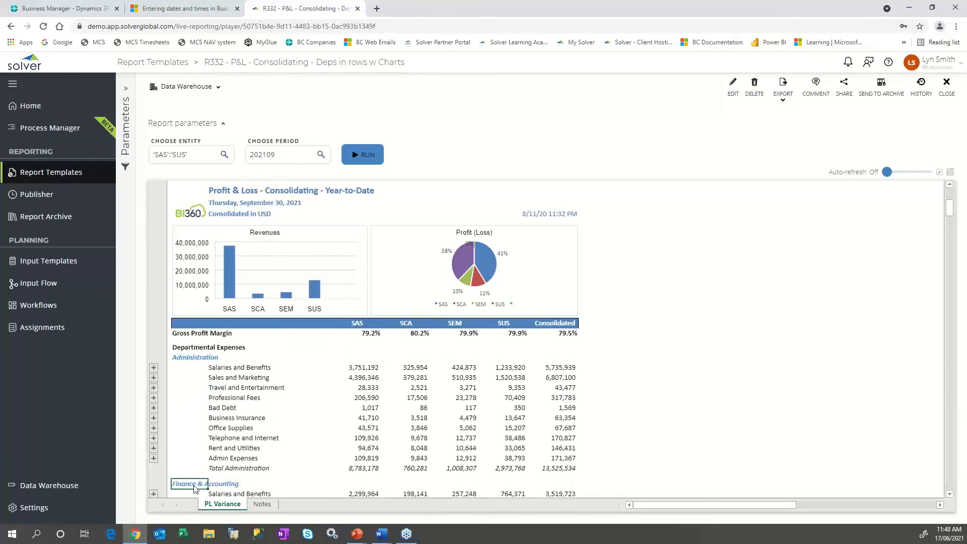
Step: Expand and collapse the account detail behind Administration's Salaries and Benefits in the consolidating P&L, and close the report
{"action": "left_click", "coordinate": [154, 368]}
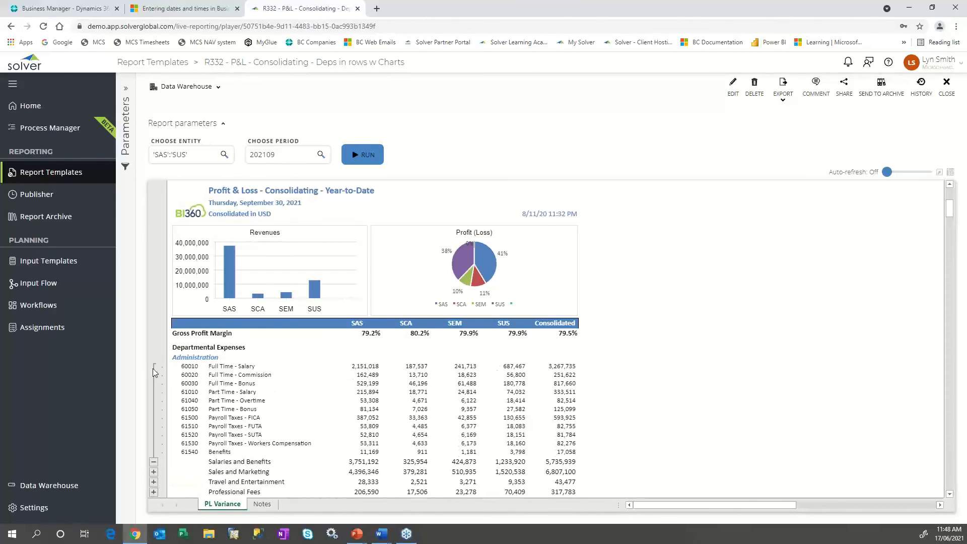
{"action": "left_click", "coordinate": [154, 462]}
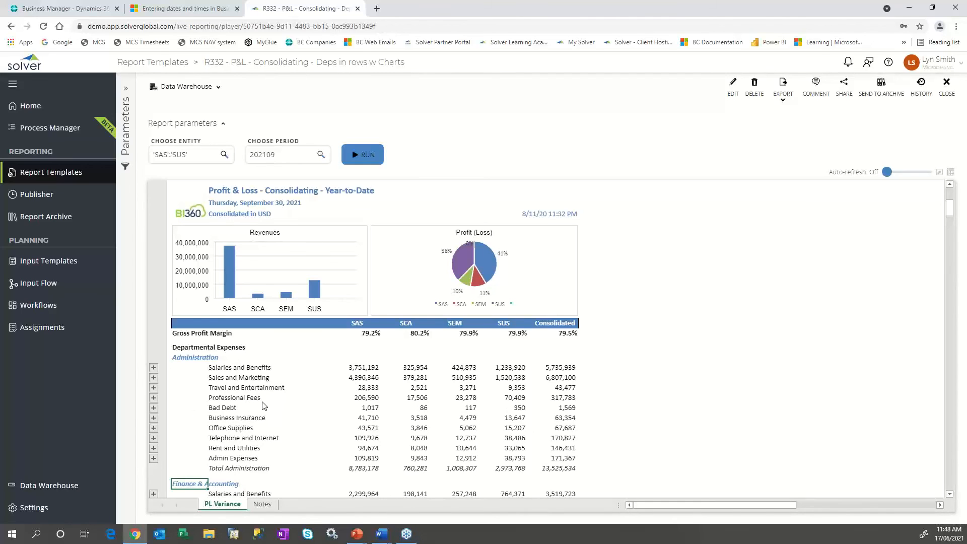
{"action": "scroll", "coordinate": [262, 406], "scroll_direction": "up", "scroll_amount": 1}
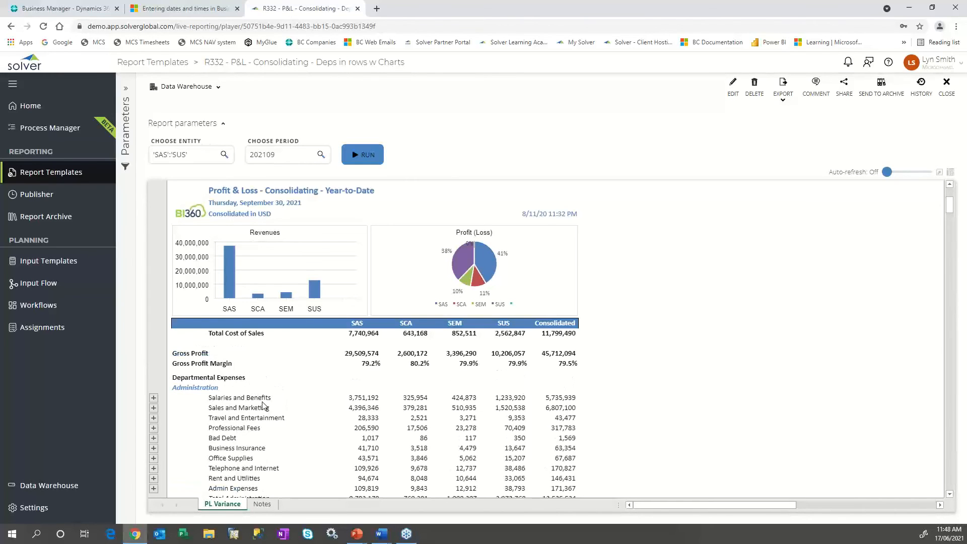
{"action": "scroll", "coordinate": [262, 406], "scroll_direction": "up", "scroll_amount": 3}
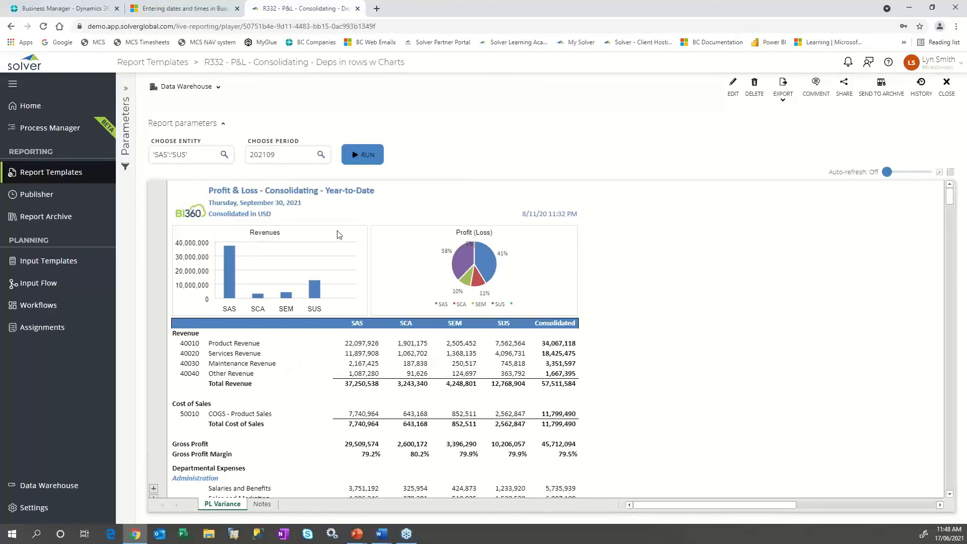
{"action": "left_click", "coordinate": [947, 86]}
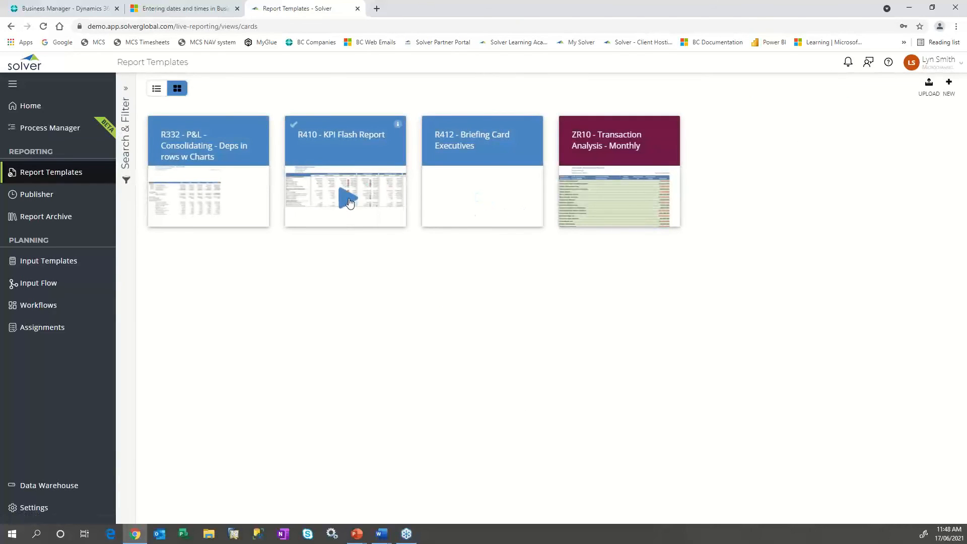
Step: Open the R410 - KPI Flash Report and run it for the Corporate Canada entity, SCA
{"action": "left_click", "coordinate": [349, 201]}
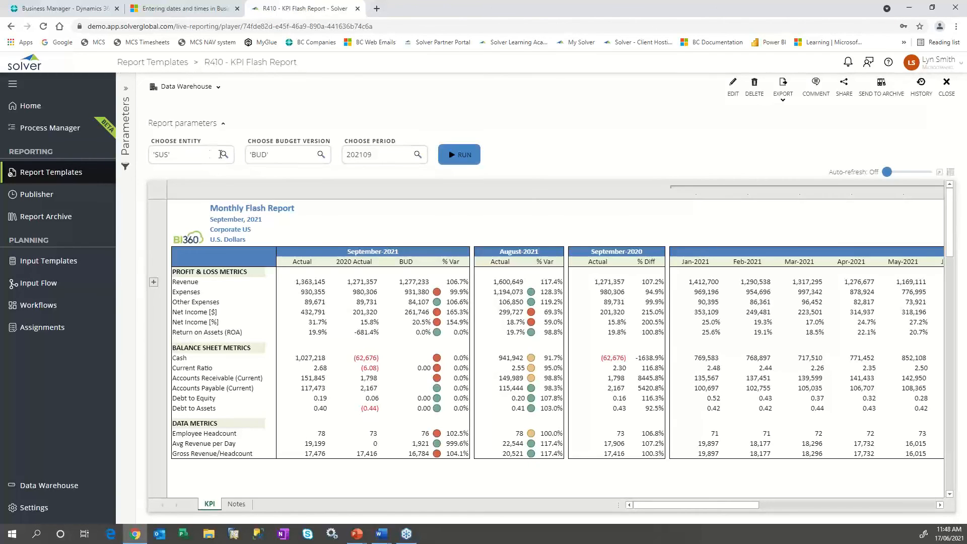
{"action": "left_click", "coordinate": [223, 154]}
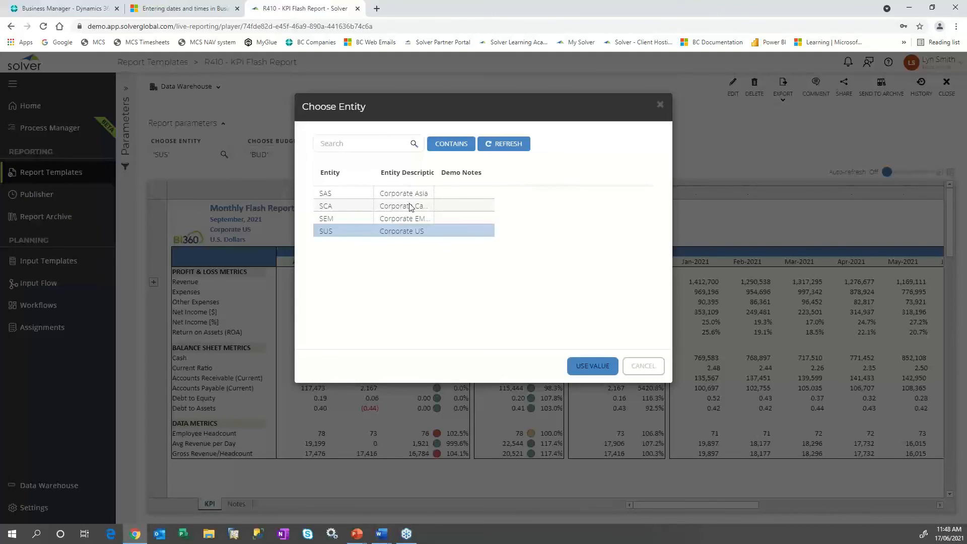
{"action": "left_click", "coordinate": [409, 206]}
{"action": "left_click", "coordinate": [577, 364]}
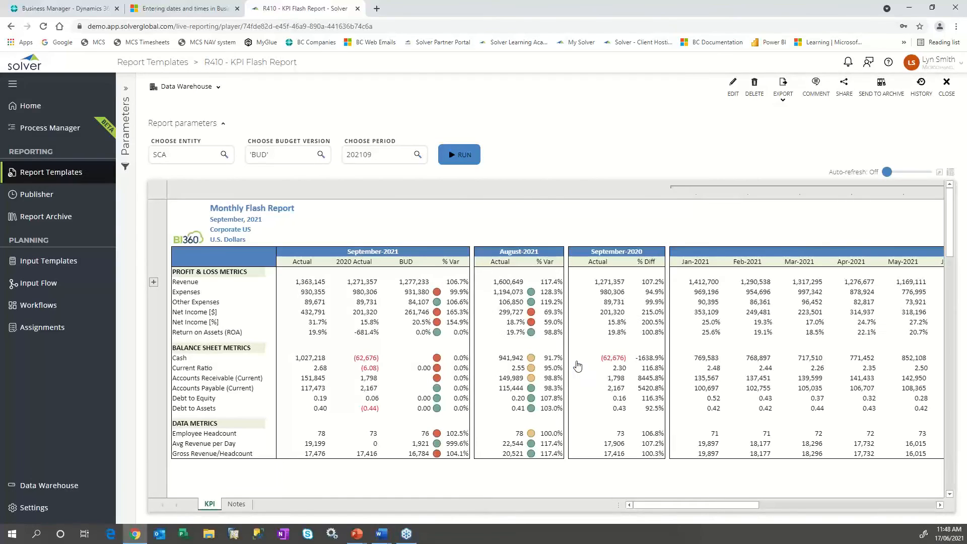
{"action": "left_click", "coordinate": [459, 154]}
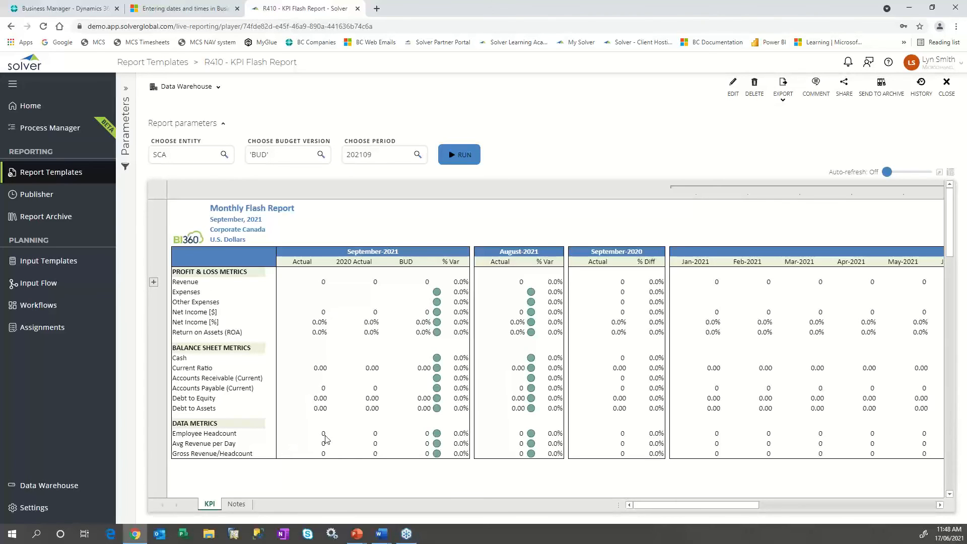
Step: Rerun the KPI Flash Report for the Corporate US entity, SUS, and close it after checking its export options
{"action": "left_click", "coordinate": [224, 155]}
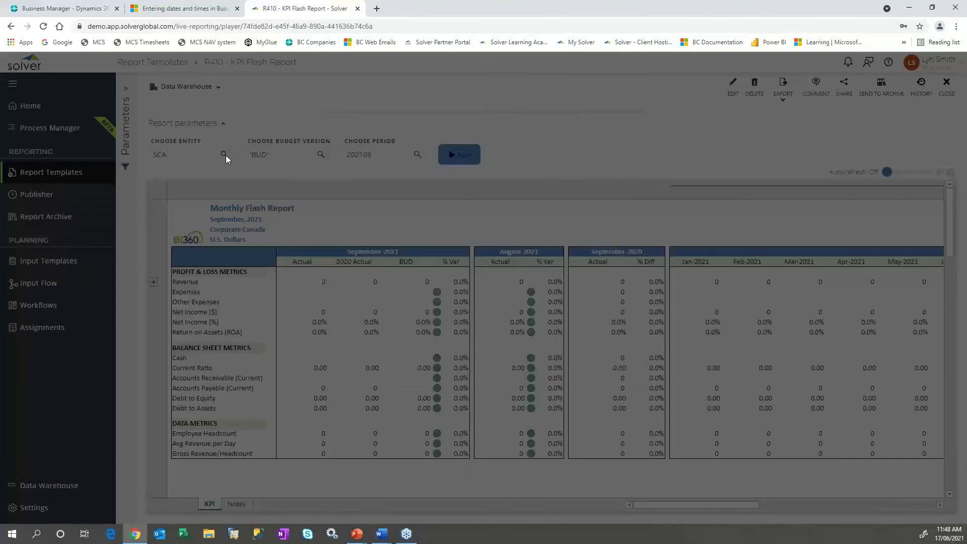
{"action": "left_click", "coordinate": [383, 232]}
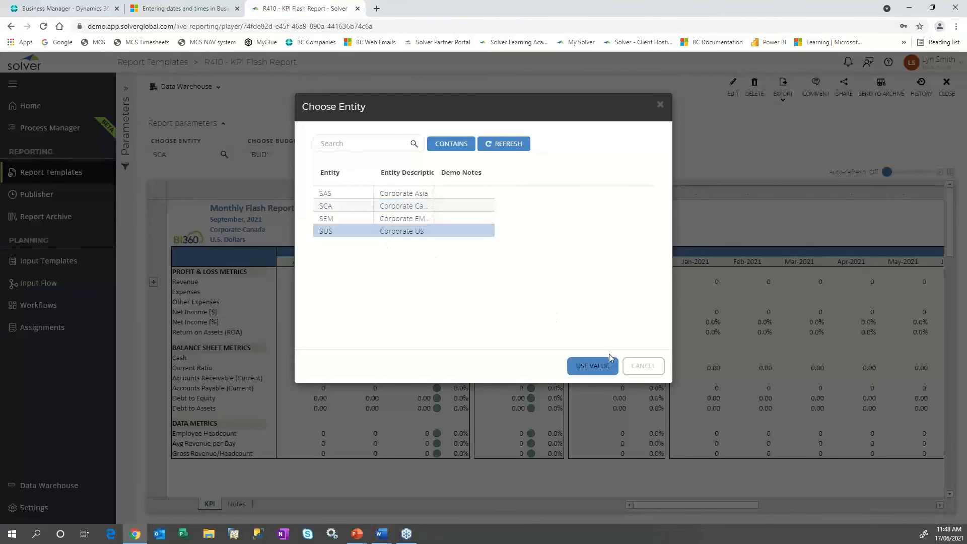
{"action": "left_click", "coordinate": [603, 366]}
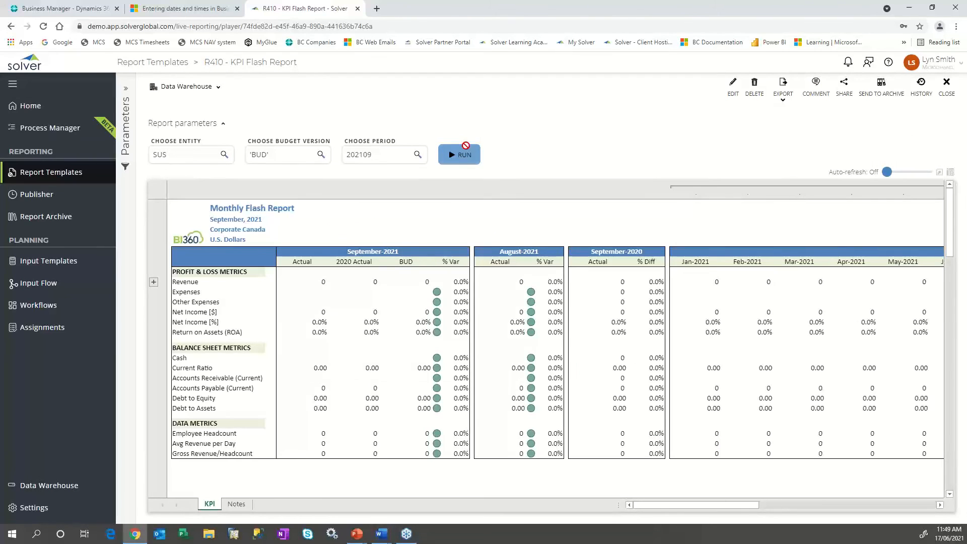
{"action": "left_click", "coordinate": [463, 153]}
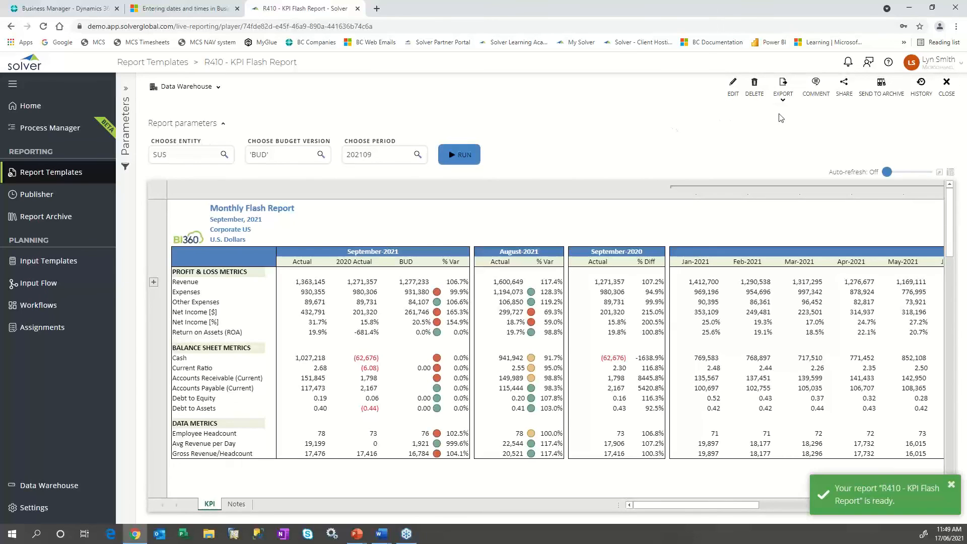
{"action": "left_click", "coordinate": [783, 102]}
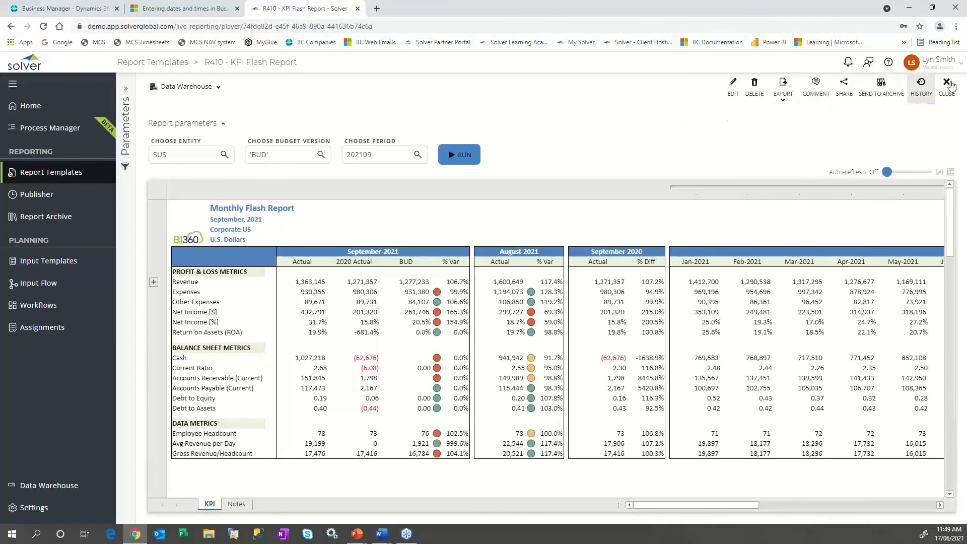
{"action": "left_click", "coordinate": [954, 86]}
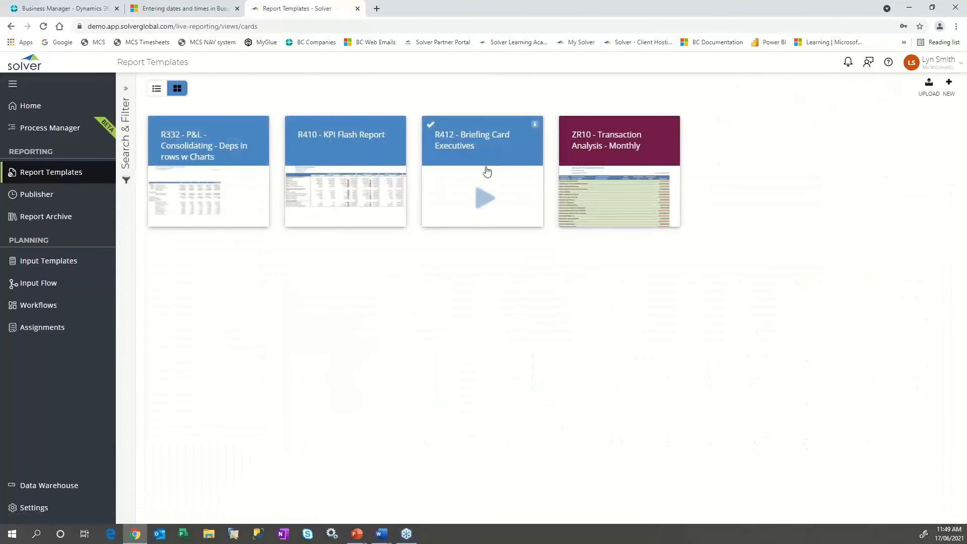
Step: Open the R412 - Briefing Card Executives report and look through its trends, summaries, leading indicators and linked reports
{"action": "left_click", "coordinate": [484, 195]}
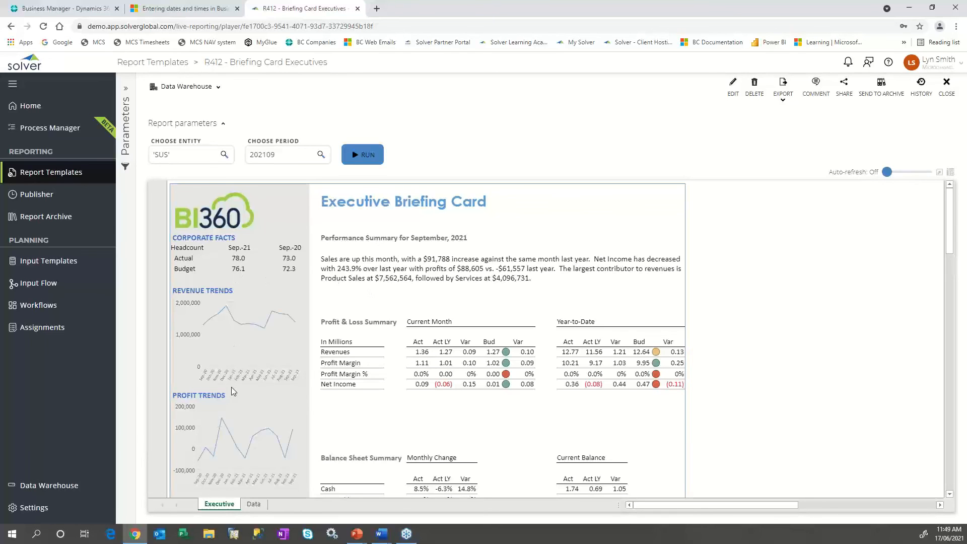
{"action": "scroll", "coordinate": [233, 390], "scroll_direction": "down", "scroll_amount": 1}
{"action": "scroll", "coordinate": [231, 445], "scroll_direction": "down", "scroll_amount": 1}
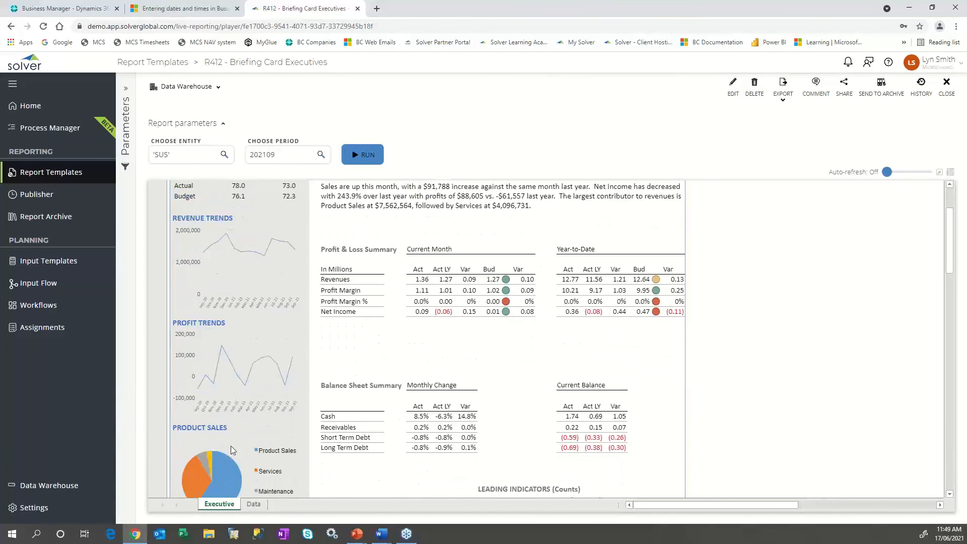
{"action": "scroll", "coordinate": [232, 450], "scroll_direction": "down", "scroll_amount": 1}
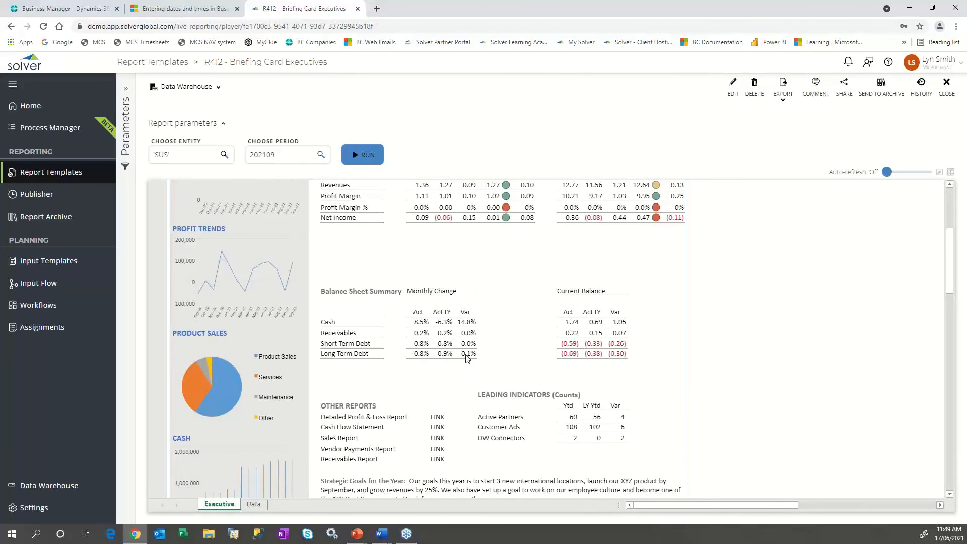
Step: Drill down on October 2019 Revenue in the Briefing Card's Data sheet to the General Ledger, and close the report
{"action": "scroll", "coordinate": [467, 358], "scroll_direction": "down", "scroll_amount": 2}
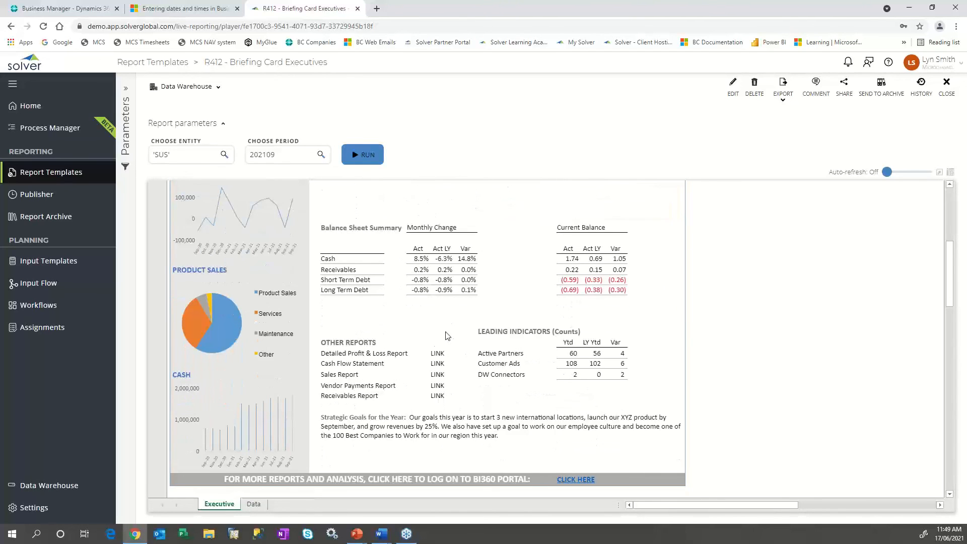
{"action": "left_click", "coordinate": [259, 504]}
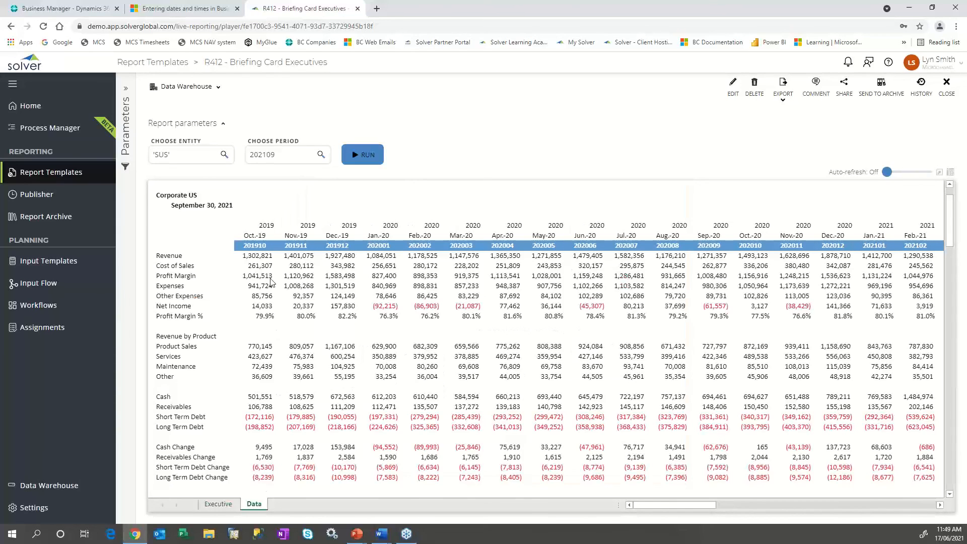
{"action": "left_click", "coordinate": [265, 258]}
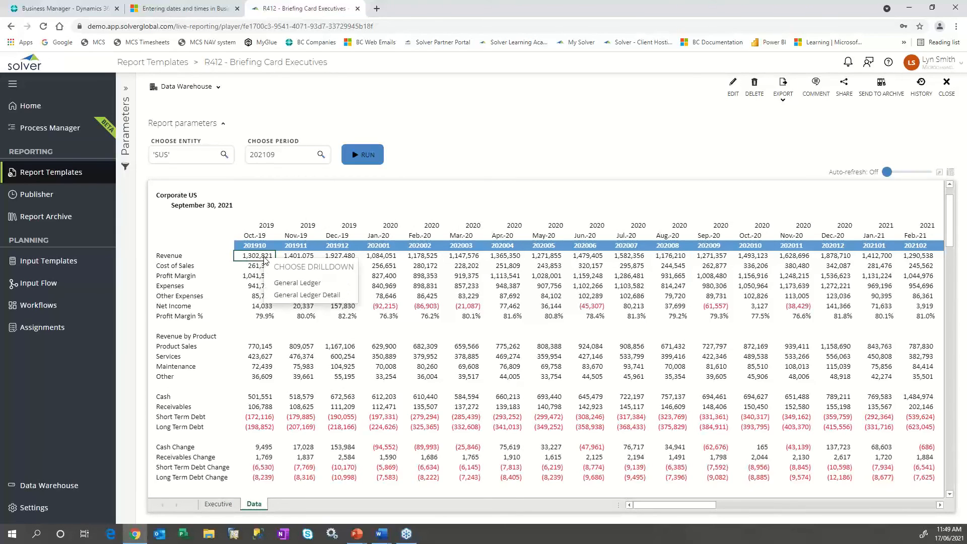
{"action": "left_click", "coordinate": [296, 283]}
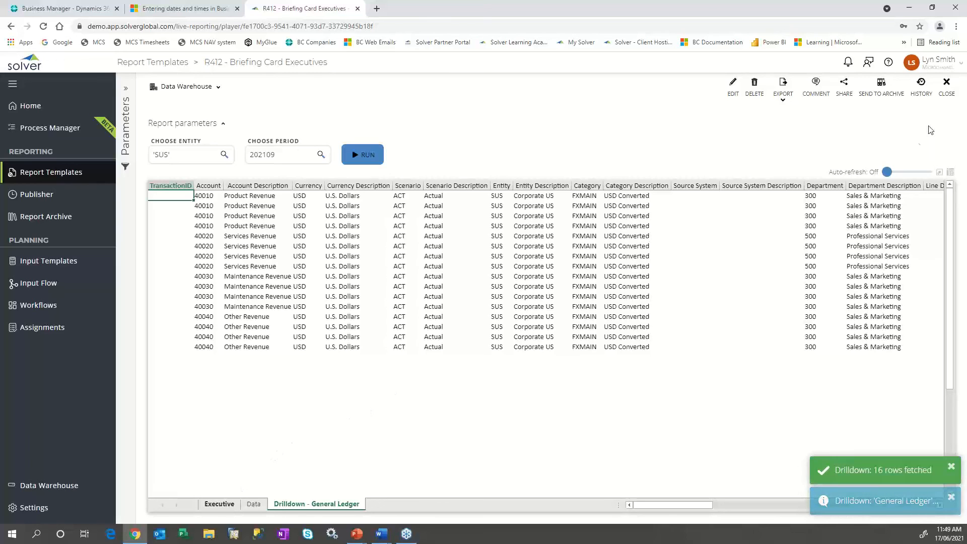
{"action": "left_click", "coordinate": [950, 92]}
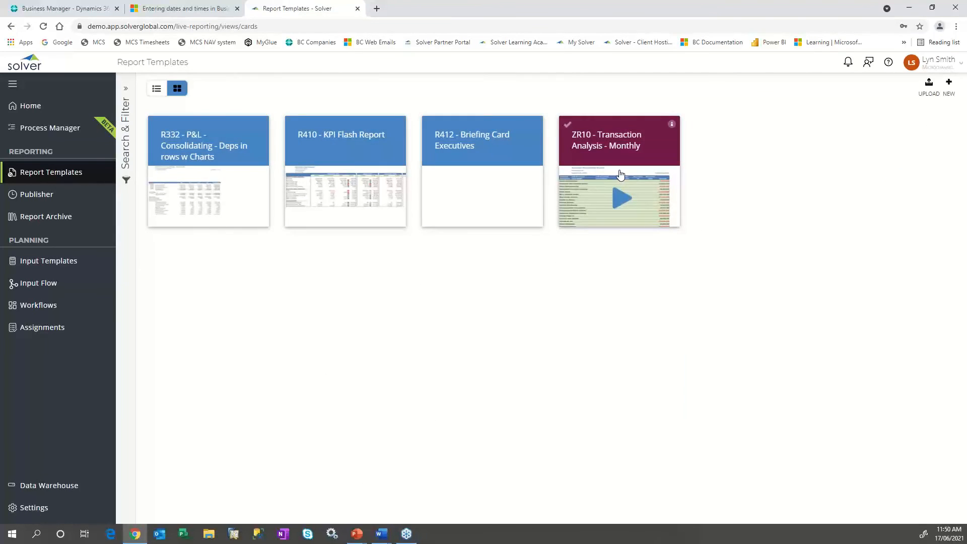
Step: Open ZR10 - Transaction Analysis - Monthly, look through its AR, sales and travel expense sheets, and close it
{"action": "left_click", "coordinate": [620, 174]}
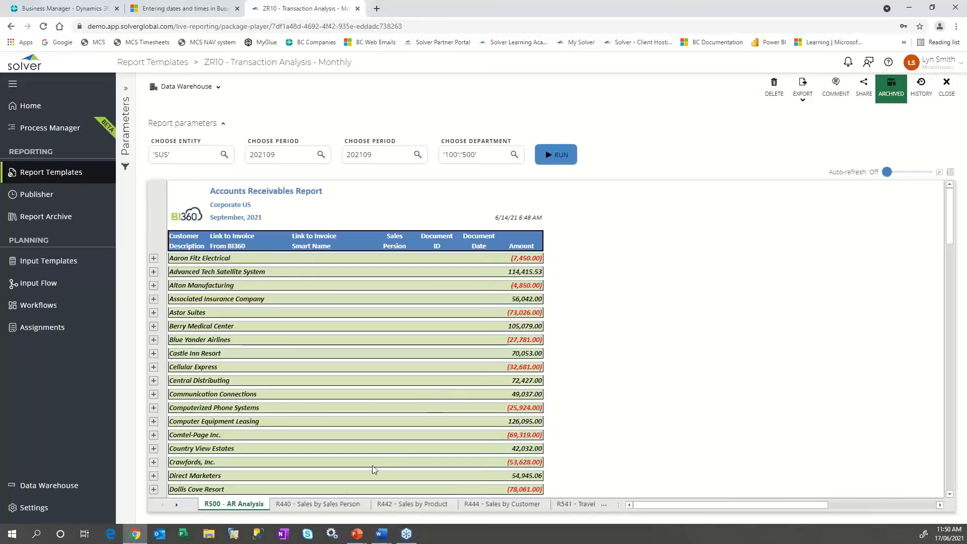
{"action": "left_click", "coordinate": [328, 506]}
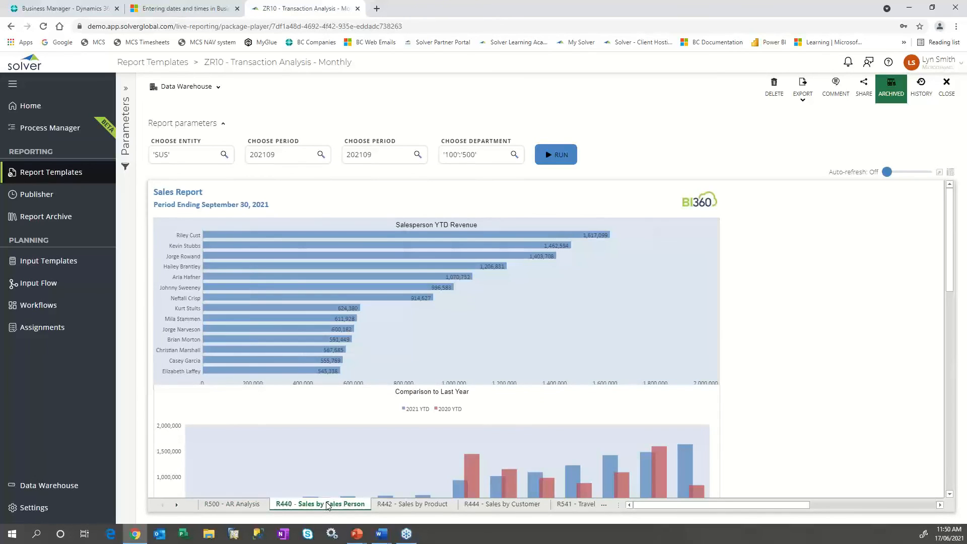
{"action": "left_click", "coordinate": [391, 508]}
{"action": "left_click", "coordinate": [487, 509]}
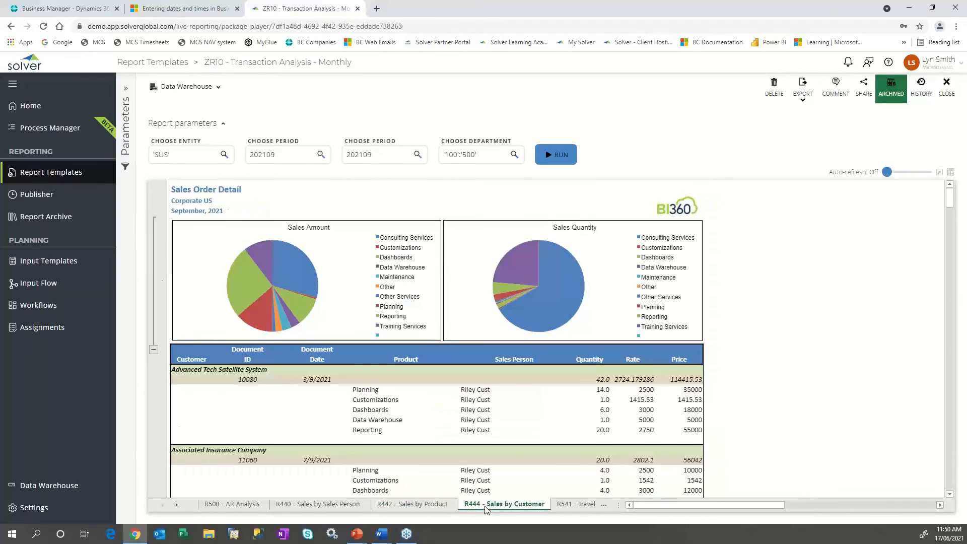
{"action": "left_click", "coordinate": [563, 505]}
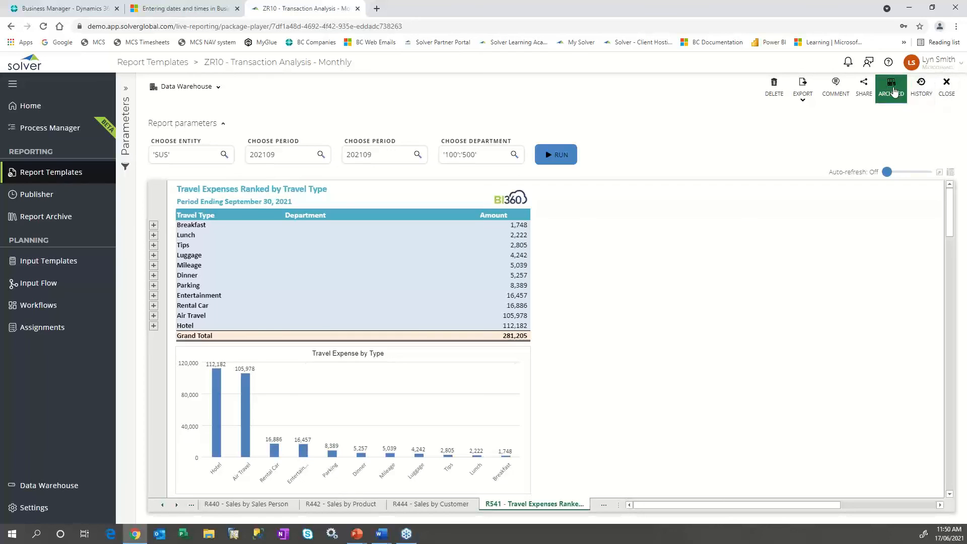
{"action": "left_click", "coordinate": [946, 86]}
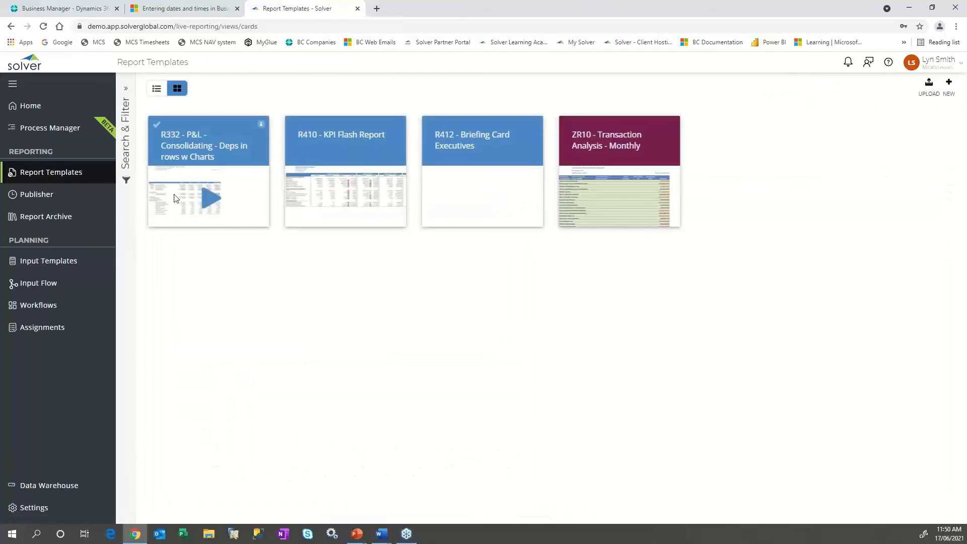
Step: Filter the Report Archive by Demo Playlist, select all of its reports, and show the playlist
{"action": "left_click", "coordinate": [60, 217]}
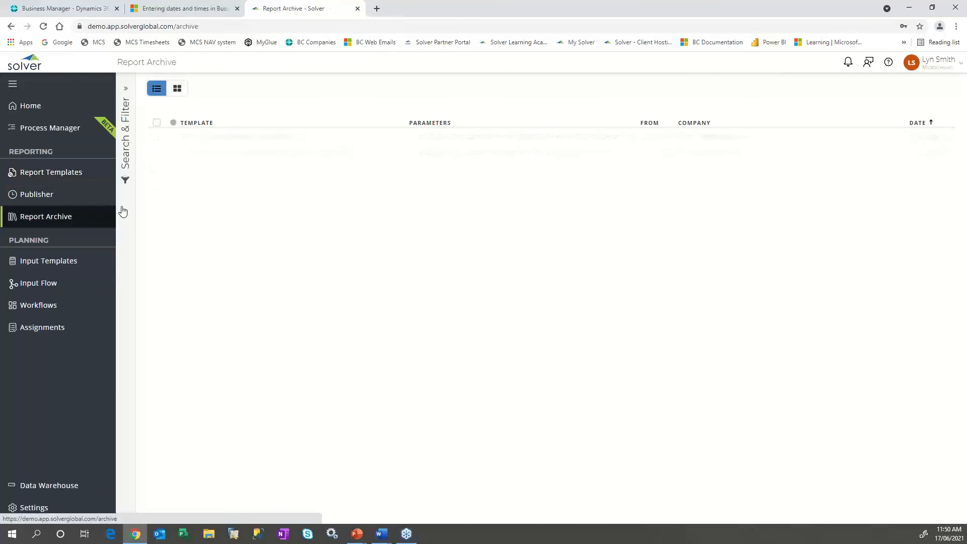
{"action": "left_click", "coordinate": [125, 93]}
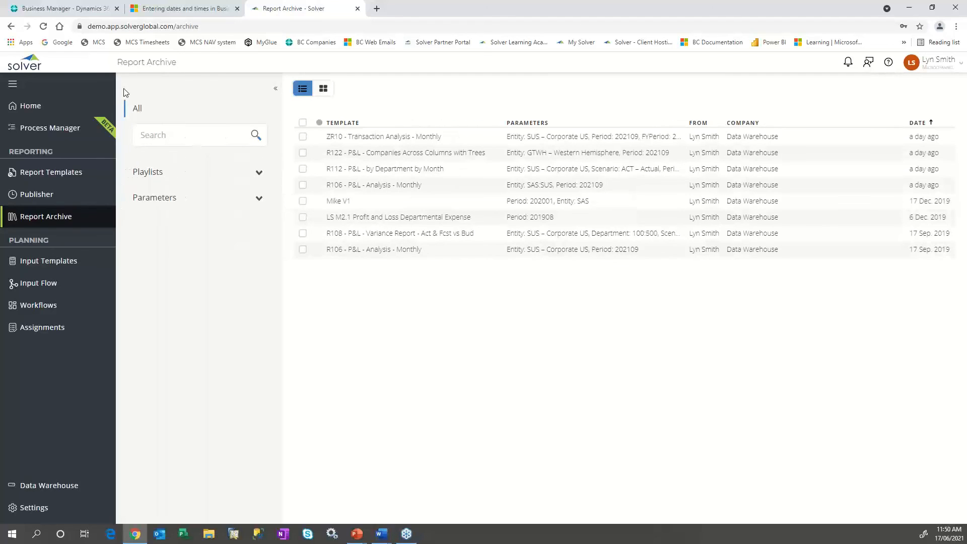
{"action": "left_click", "coordinate": [257, 174]}
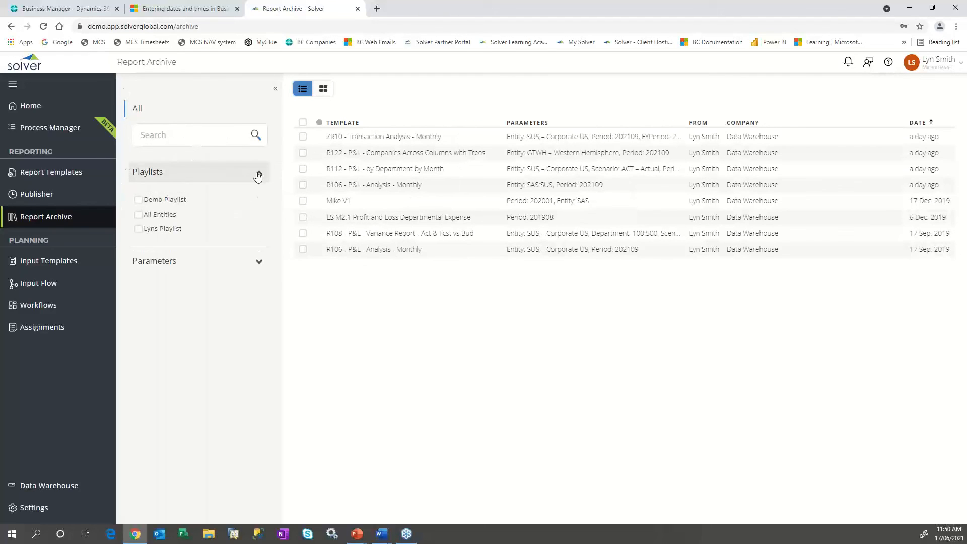
{"action": "left_click", "coordinate": [162, 200]}
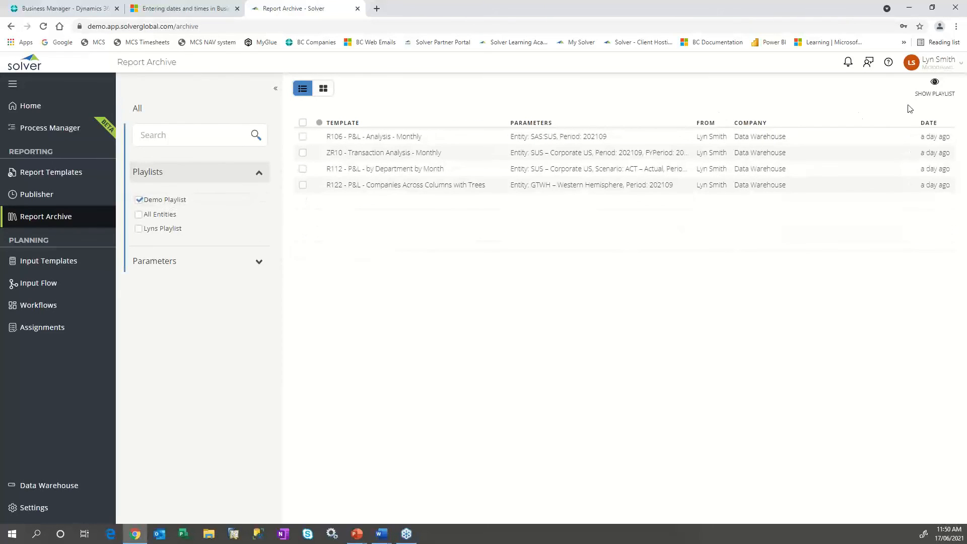
{"action": "left_click", "coordinate": [302, 123]}
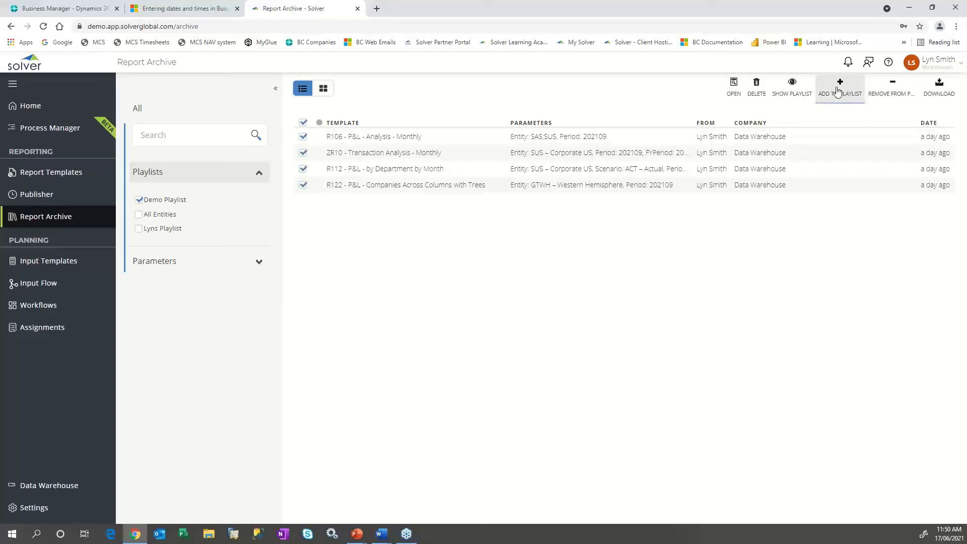
{"action": "left_click", "coordinate": [792, 89]}
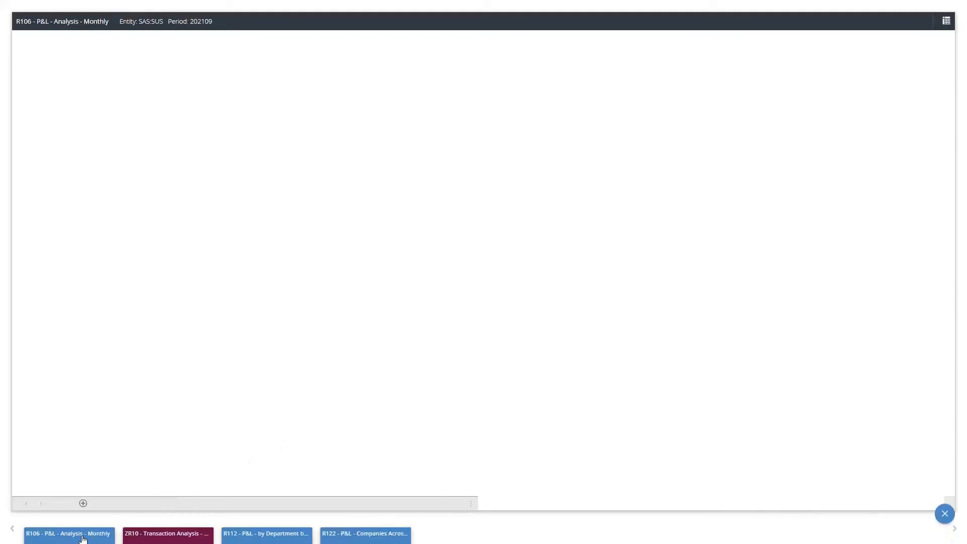
Step: View the R106 and R112 P&L reports in the playlist, and exit back to the report templates
{"action": "mouse_move", "coordinate": [84, 538]}
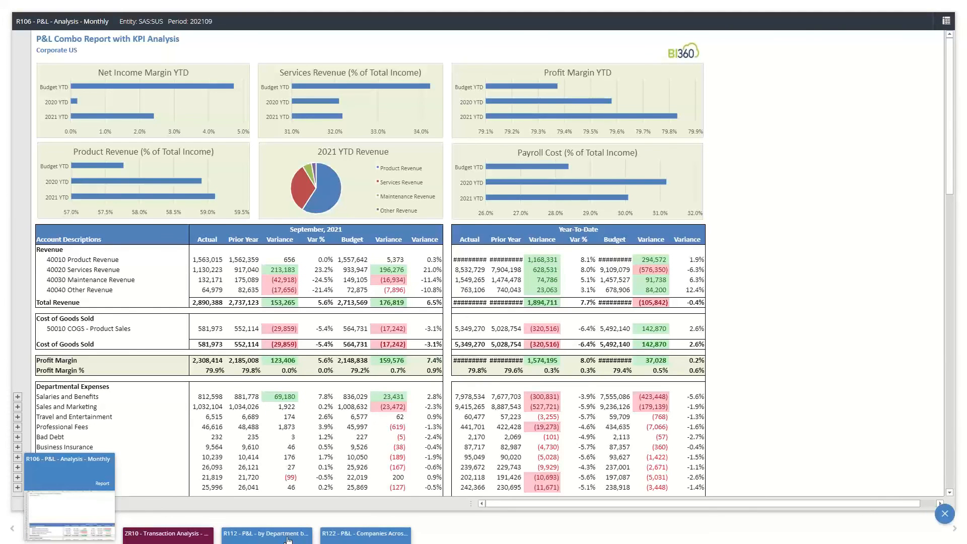
{"action": "mouse_move", "coordinate": [289, 540]}
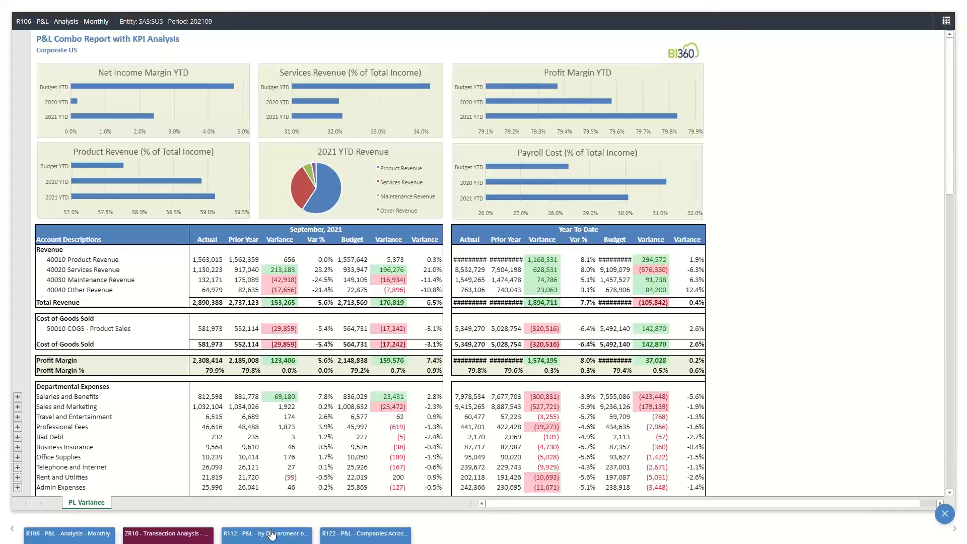
{"action": "left_click", "coordinate": [282, 519]}
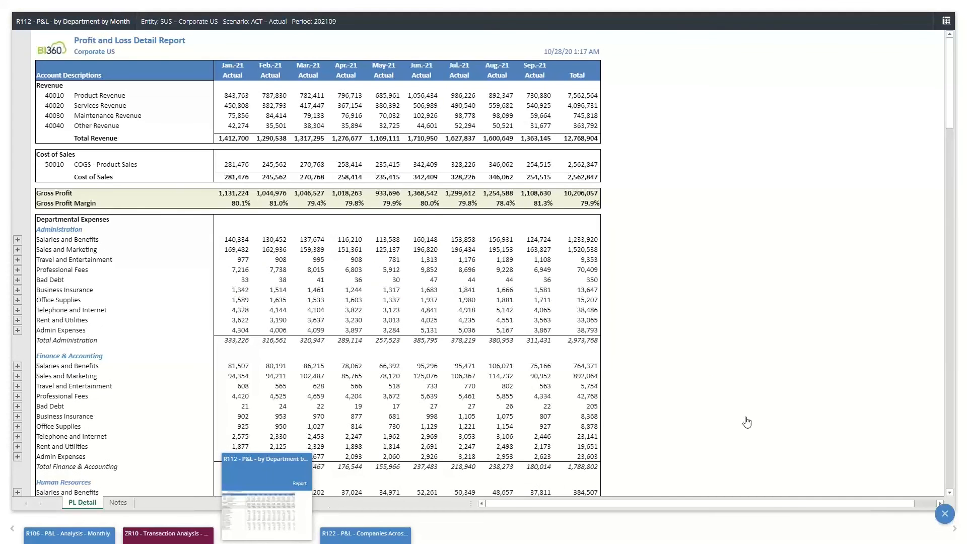
{"action": "left_click", "coordinate": [946, 517]}
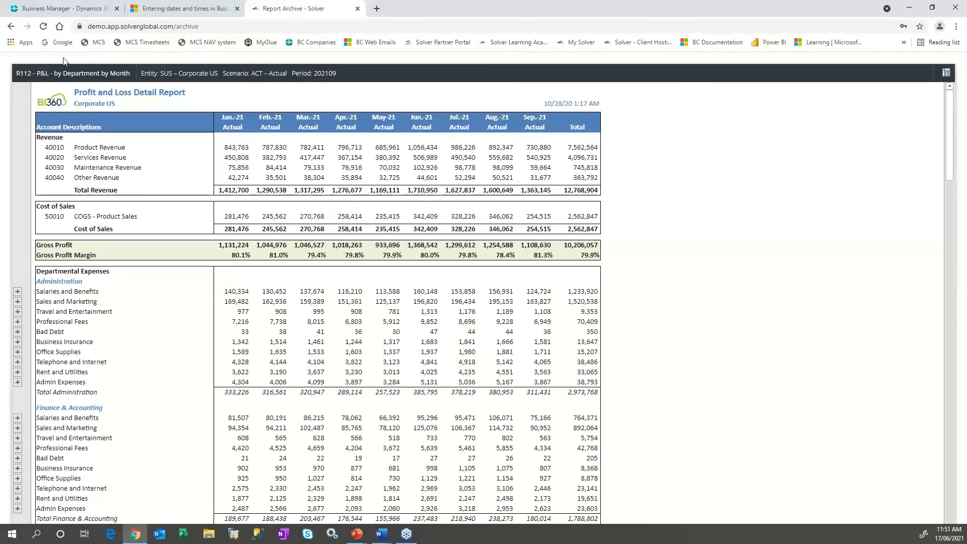
{"action": "left_click", "coordinate": [11, 26]}
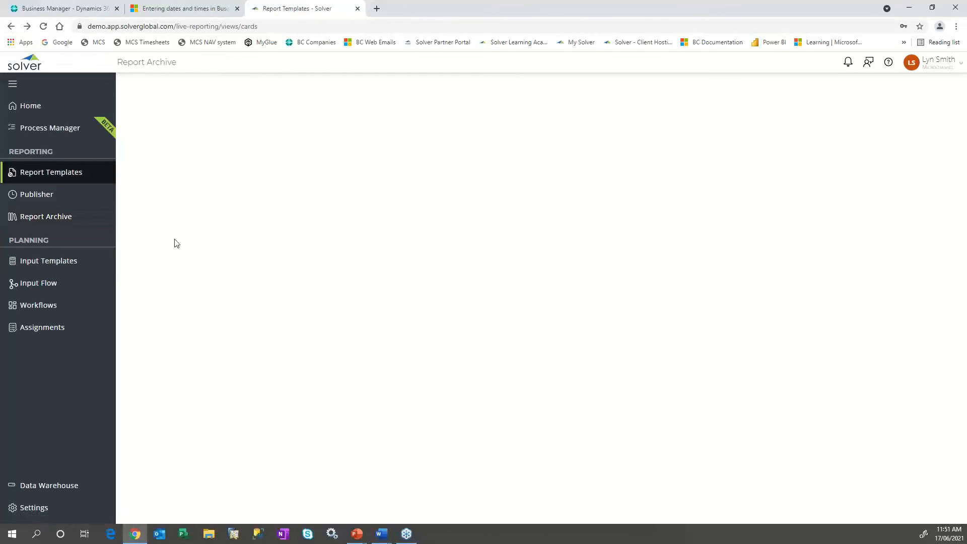
Step: Filter the input templates by the Demo Budgets category and open B210 - Other Expenses
{"action": "left_click", "coordinate": [63, 268]}
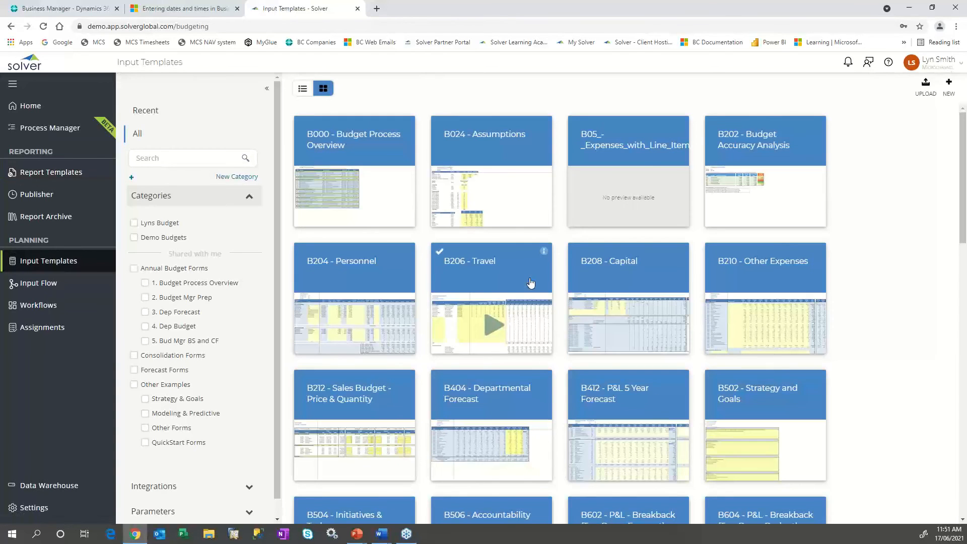
{"action": "left_click", "coordinate": [134, 237]}
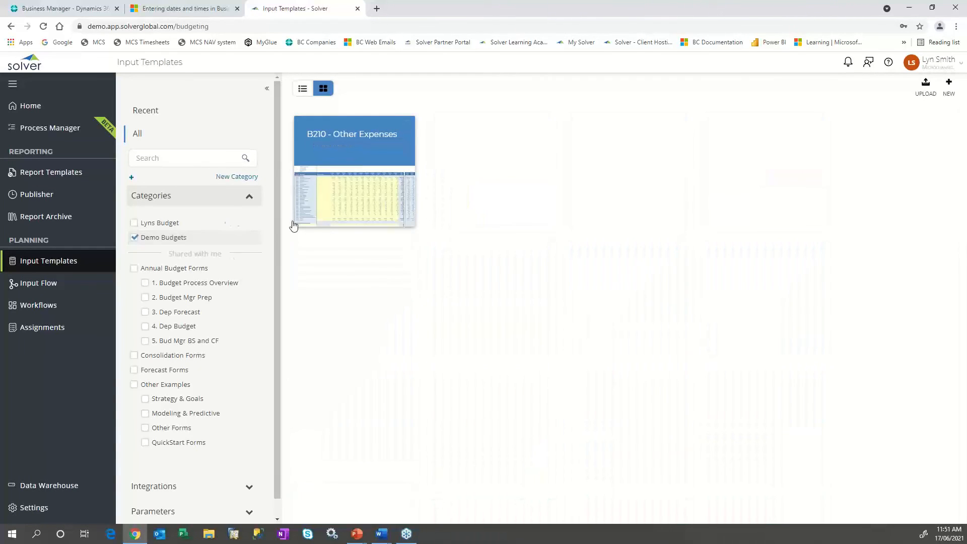
{"action": "left_click", "coordinate": [370, 188]}
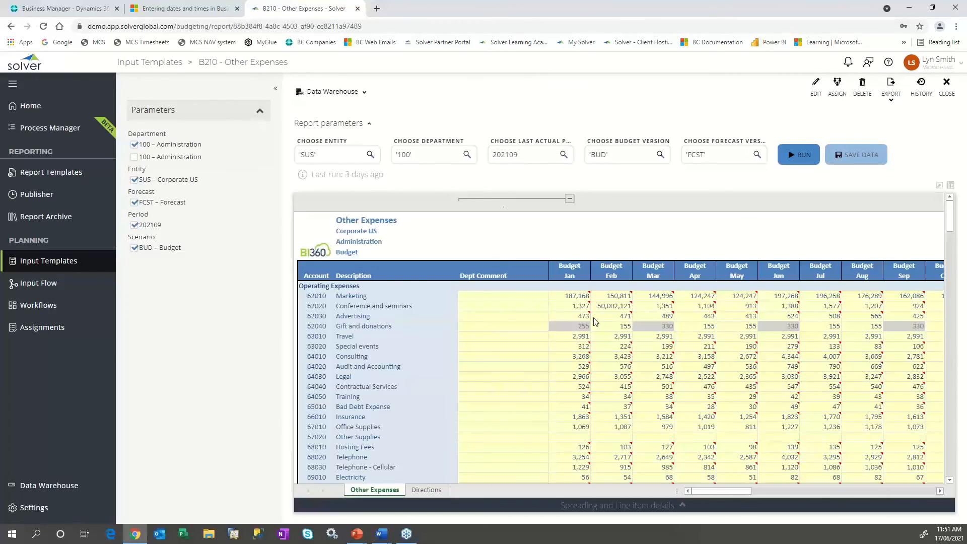
Step: Set the January budget for account 63010 Travel to 3000
{"action": "left_click", "coordinate": [574, 338]}
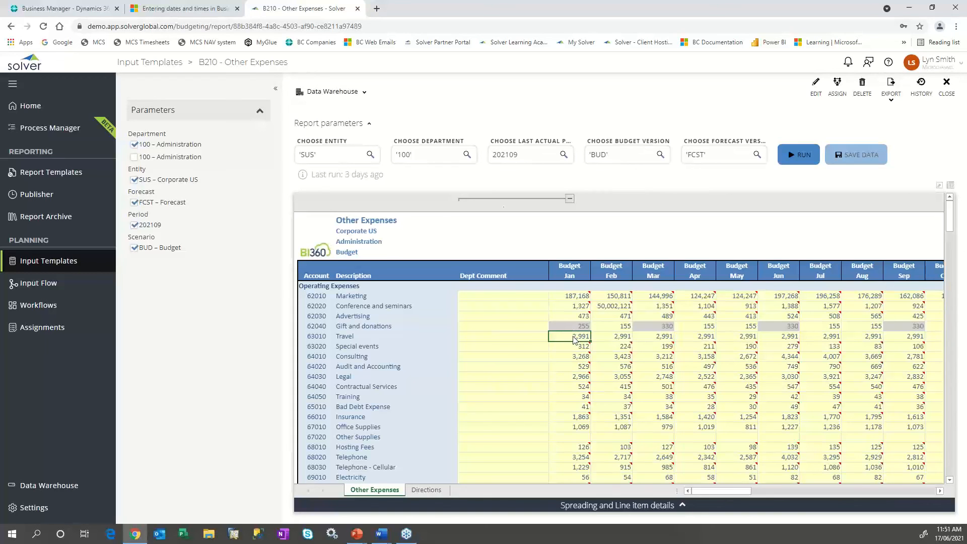
{"action": "type", "text": "3000"}
{"action": "key", "text": "Tab"}
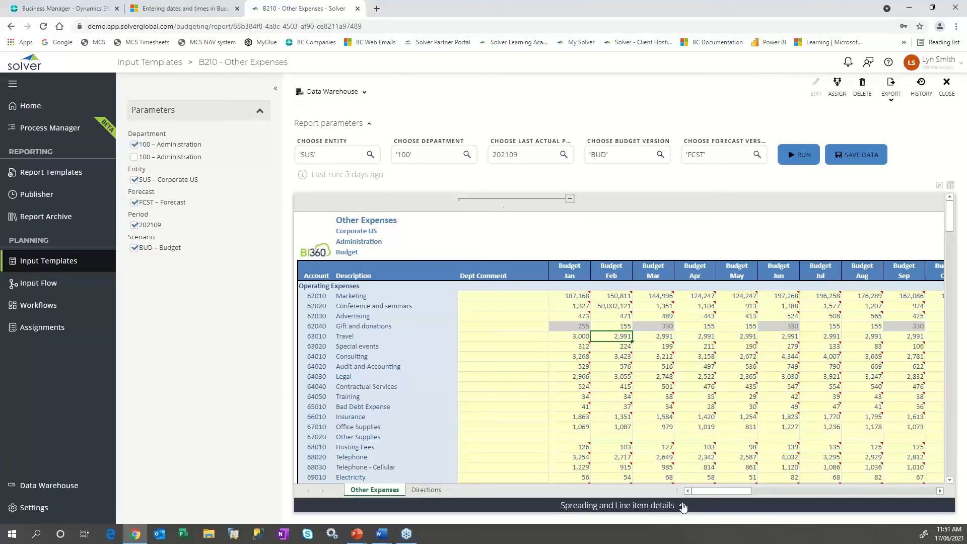
Step: Spread 36000 across the Travel budget periods using the Even distribution rule
{"action": "left_click", "coordinate": [682, 505]}
{"action": "left_click", "coordinate": [812, 422]}
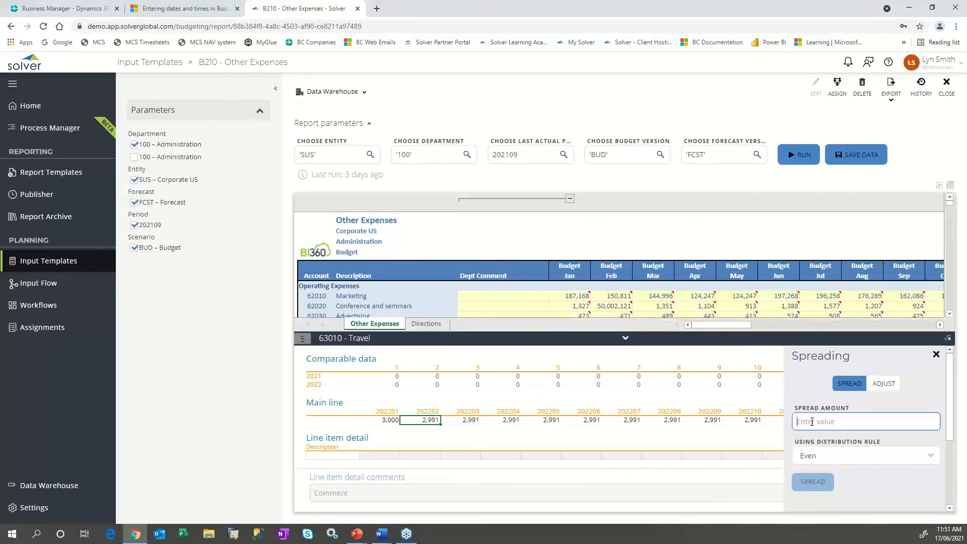
{"action": "type", "text": "36000"}
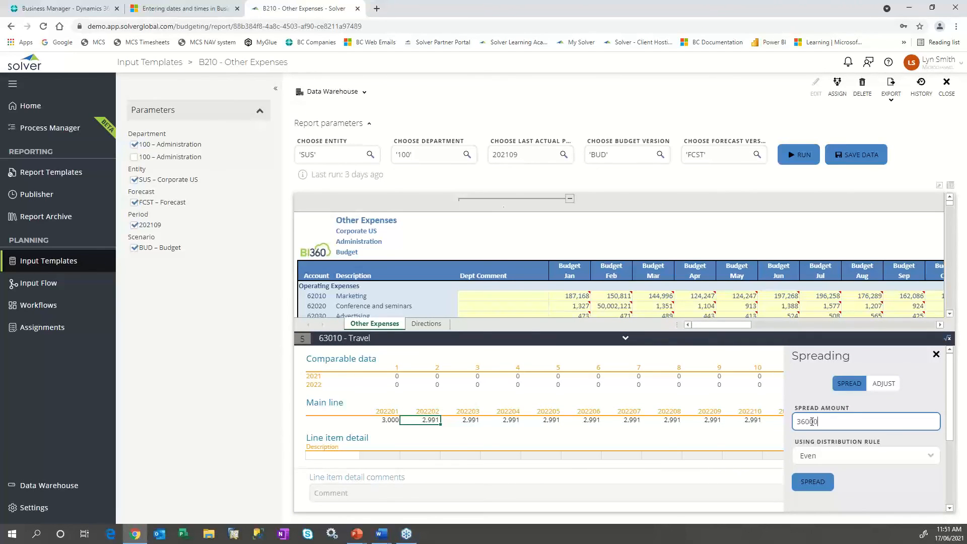
{"action": "key", "text": "Tab"}
{"action": "left_click", "coordinate": [812, 481]}
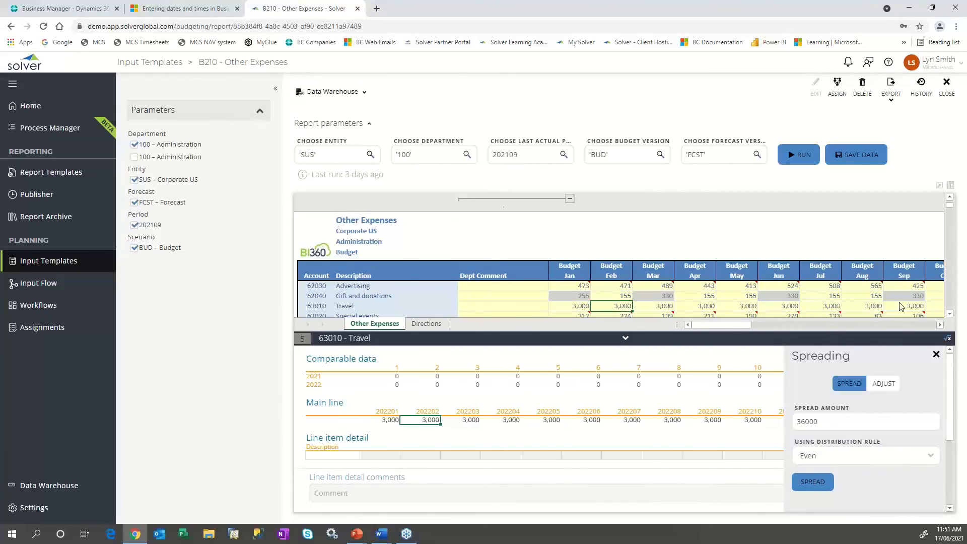
Step: Check the cell note on the January Special events budget, and reopen the spreading and line item details for Travel
{"action": "scroll", "coordinate": [673, 306], "scroll_direction": "down", "scroll_amount": 1}
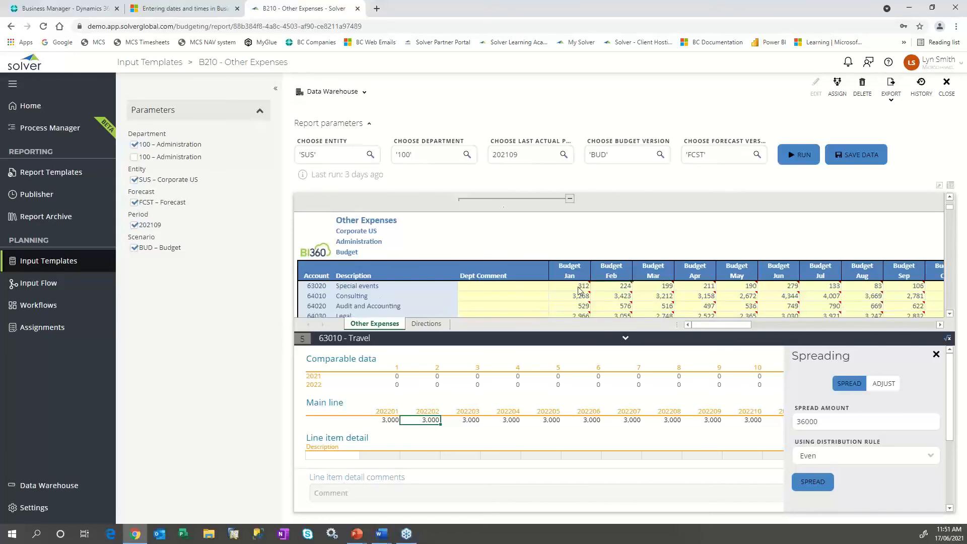
{"action": "mouse_move", "coordinate": [578, 291]}
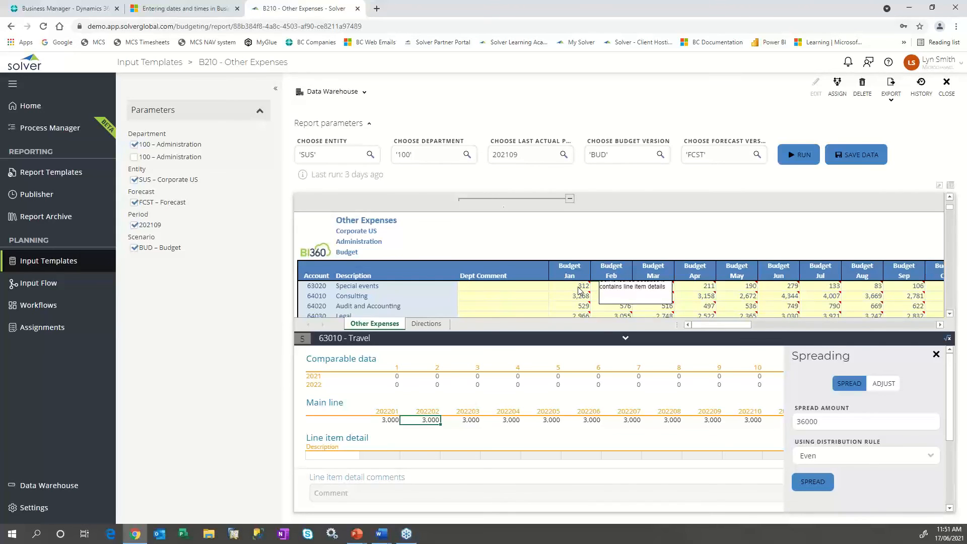
{"action": "left_click", "coordinate": [625, 337]}
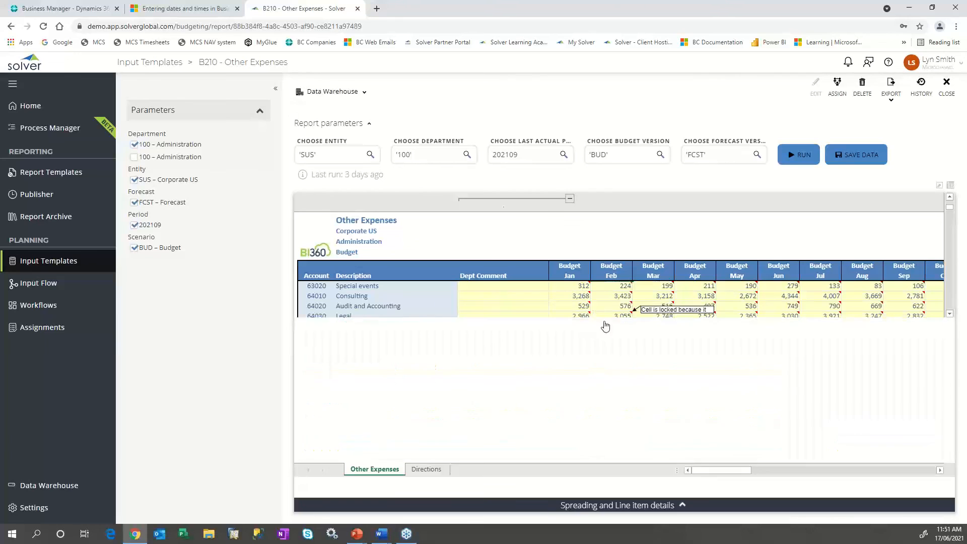
{"action": "mouse_move", "coordinate": [584, 289]}
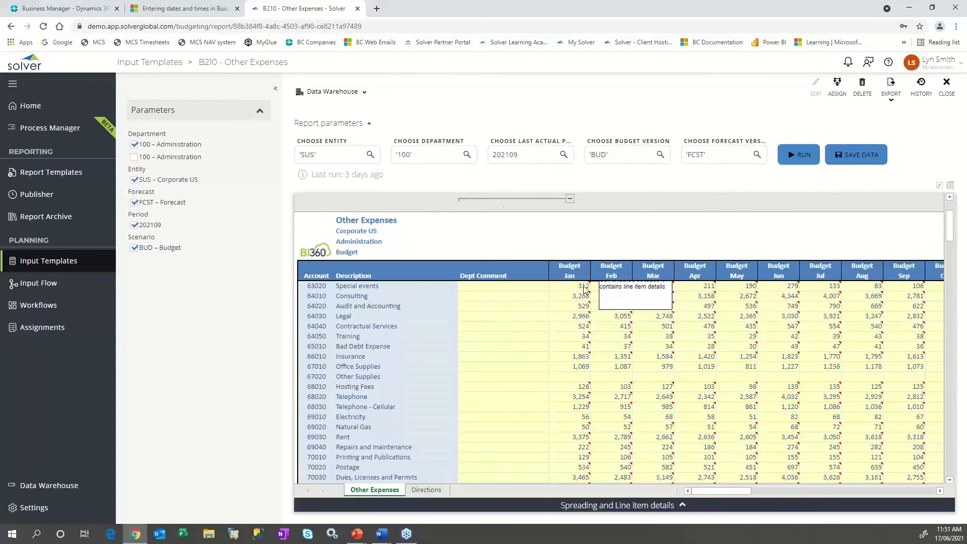
{"action": "scroll", "coordinate": [581, 295], "scroll_direction": "up", "scroll_amount": 1}
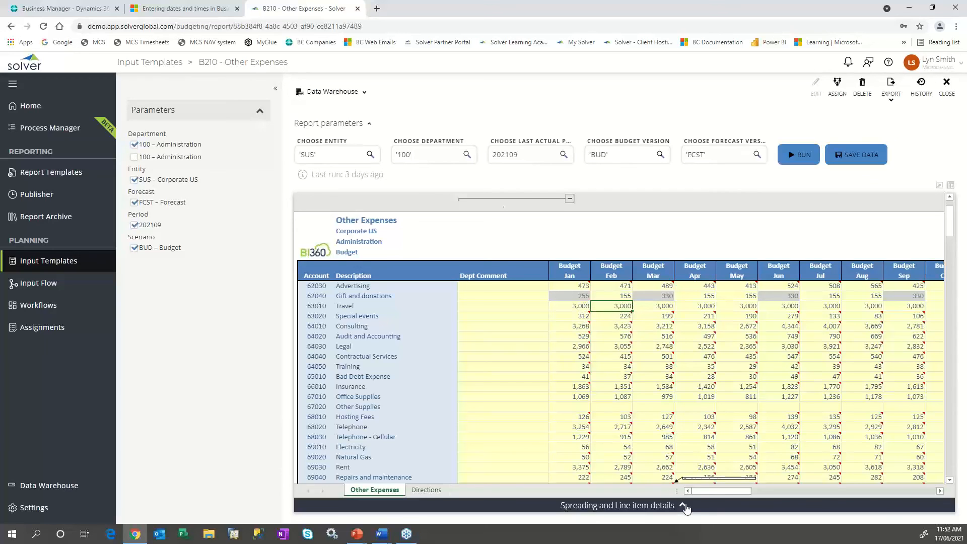
{"action": "left_click", "coordinate": [684, 507]}
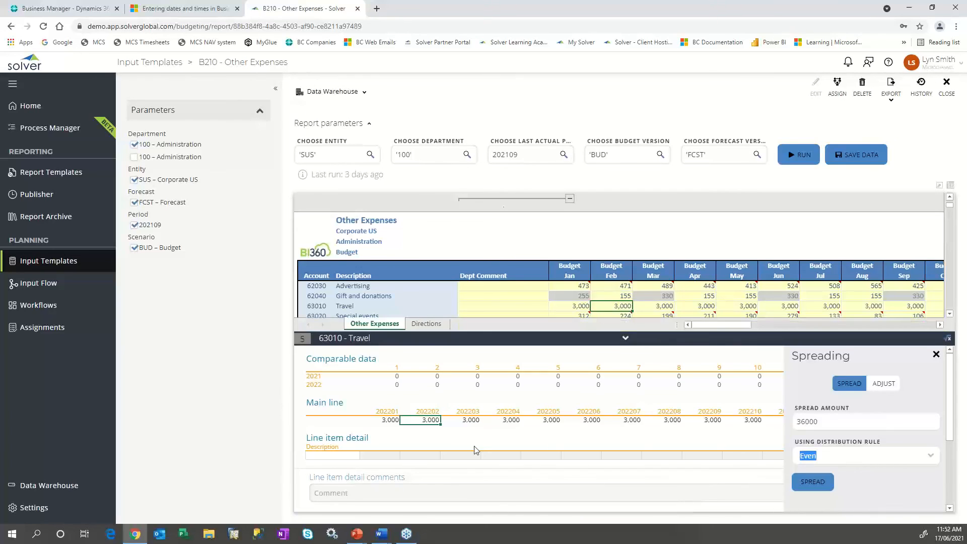
Step: Review the line item details behind the January Special events budget, and leave B210 - Other Expenses without saving
{"action": "scroll", "coordinate": [463, 438], "scroll_direction": "down", "scroll_amount": 1}
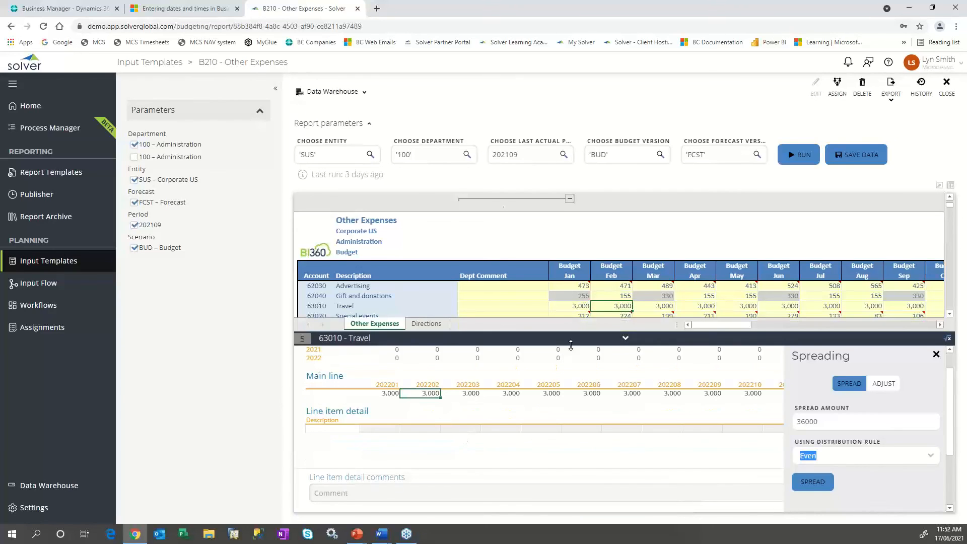
{"action": "left_click", "coordinate": [581, 316]}
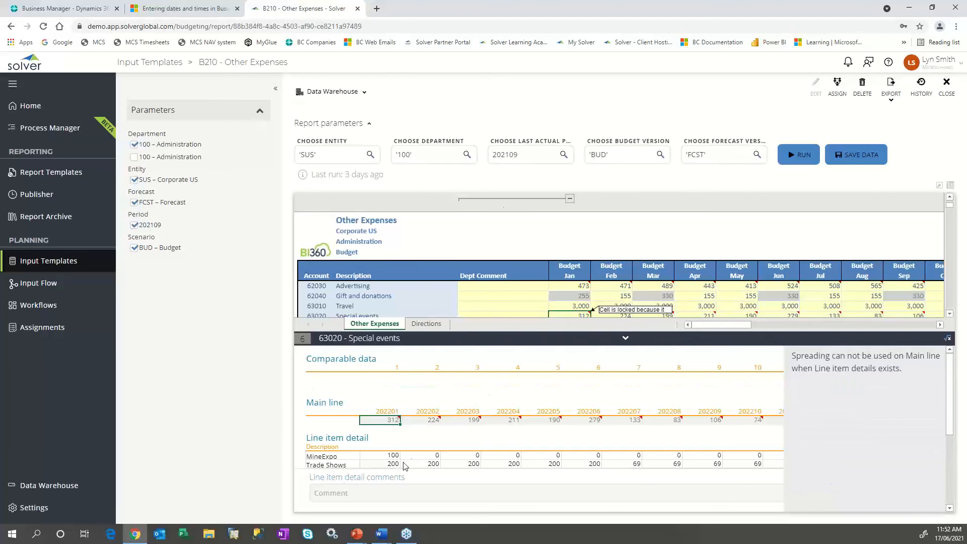
{"action": "scroll", "coordinate": [441, 450], "scroll_direction": "down", "scroll_amount": 1}
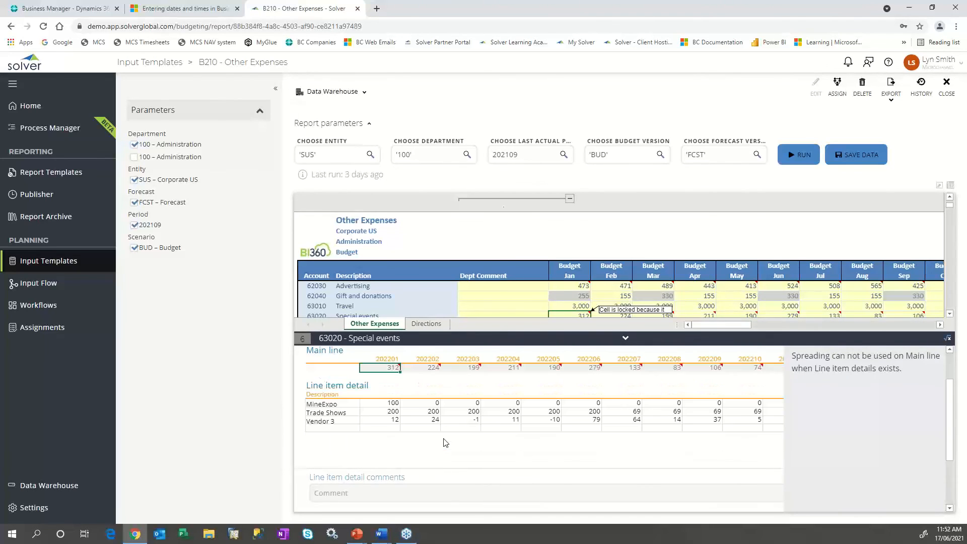
{"action": "mouse_move", "coordinate": [396, 369]}
{"action": "left_click", "coordinate": [625, 341]}
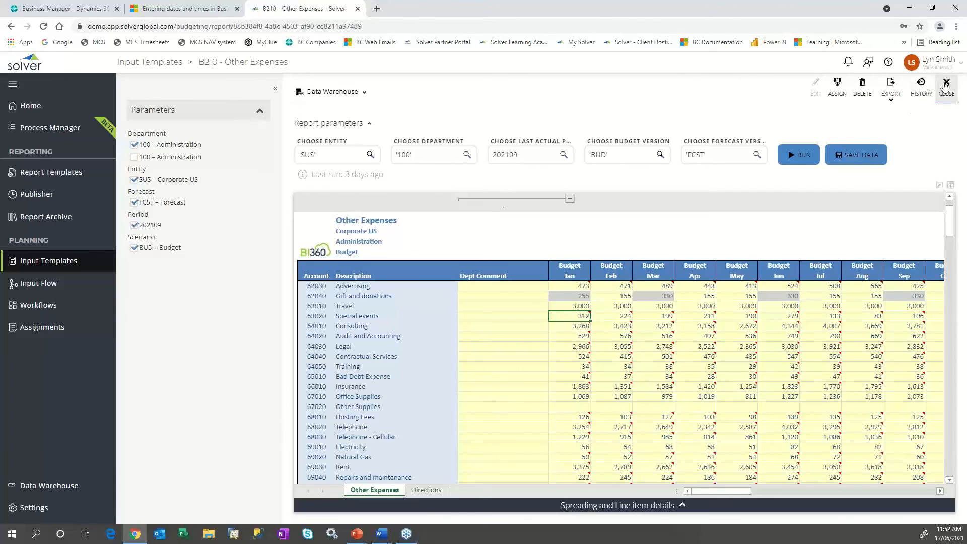
{"action": "left_click", "coordinate": [946, 84]}
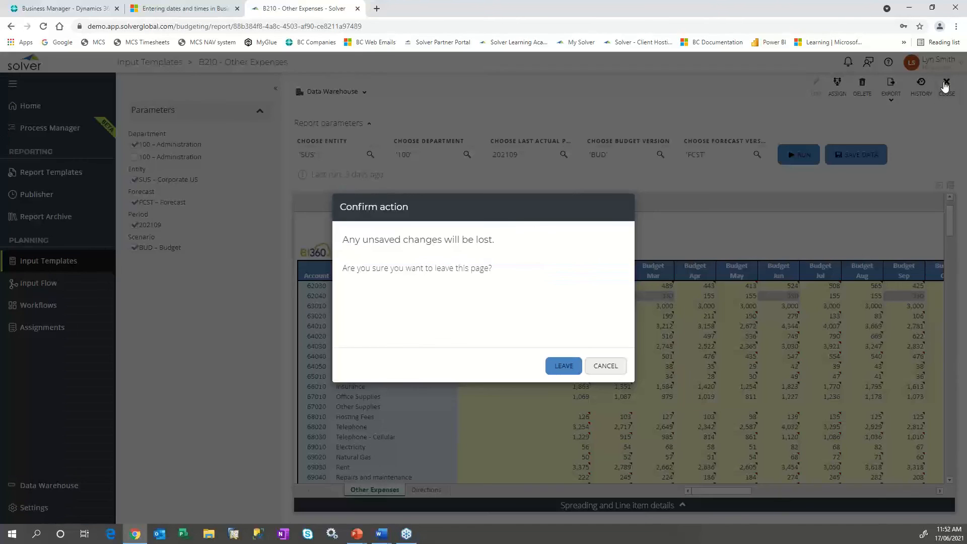
{"action": "left_click", "coordinate": [571, 370]}
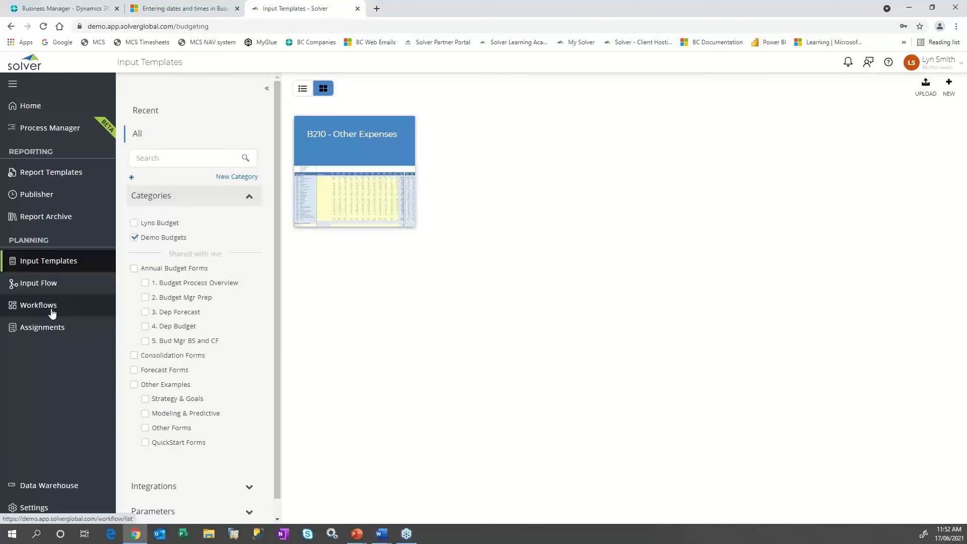
Step: Open the Solver Budgeting workflow for editing to review its properties, default parameters and user assignments
{"action": "left_click", "coordinate": [52, 312]}
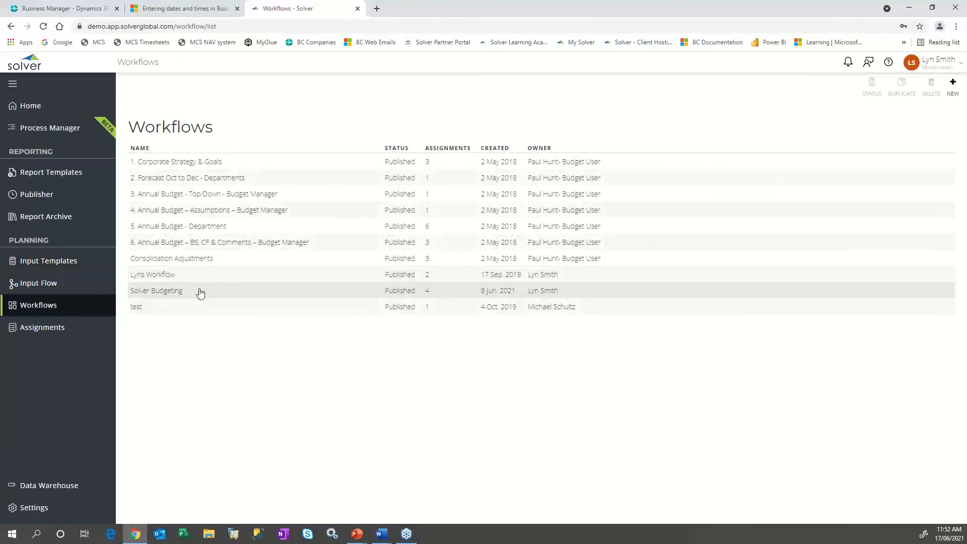
{"action": "left_click", "coordinate": [198, 291]}
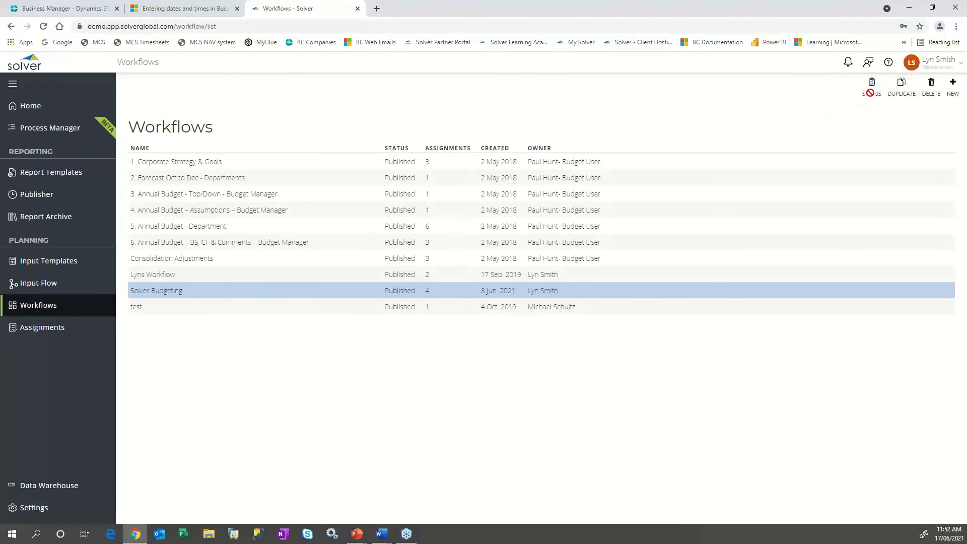
{"action": "left_click", "coordinate": [874, 88]}
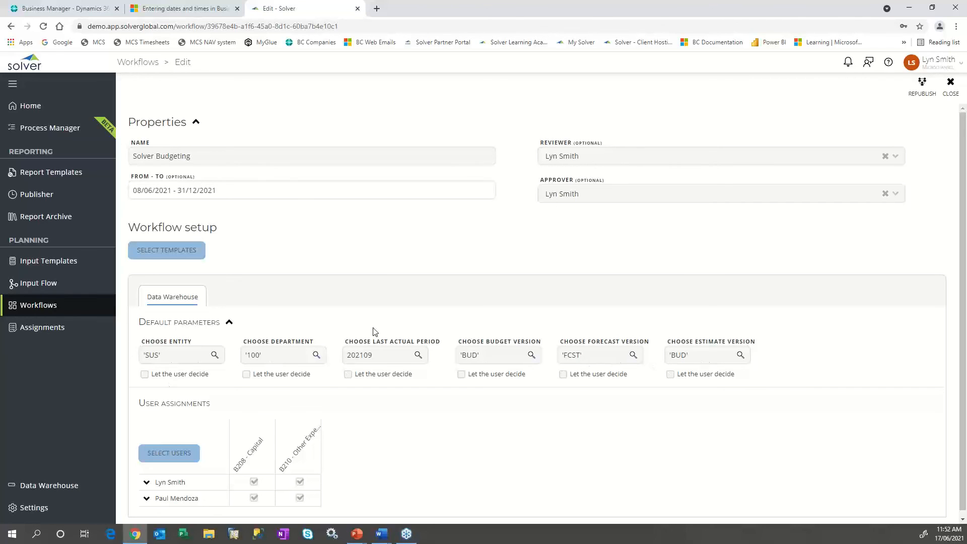
Step: Open the in-progress B208 - Capital assignment of the Solver Budgeting workflow
{"action": "left_click", "coordinate": [44, 332]}
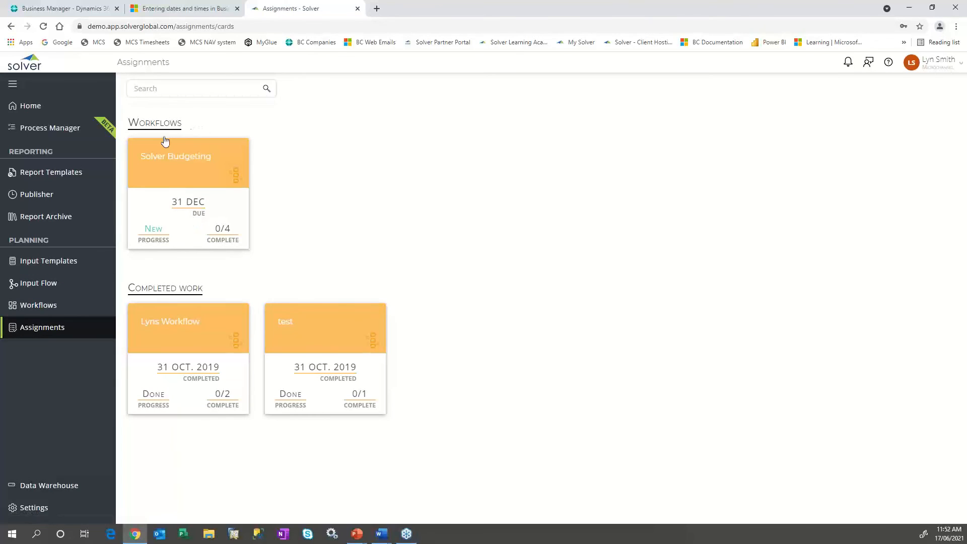
{"action": "left_click", "coordinate": [186, 225]}
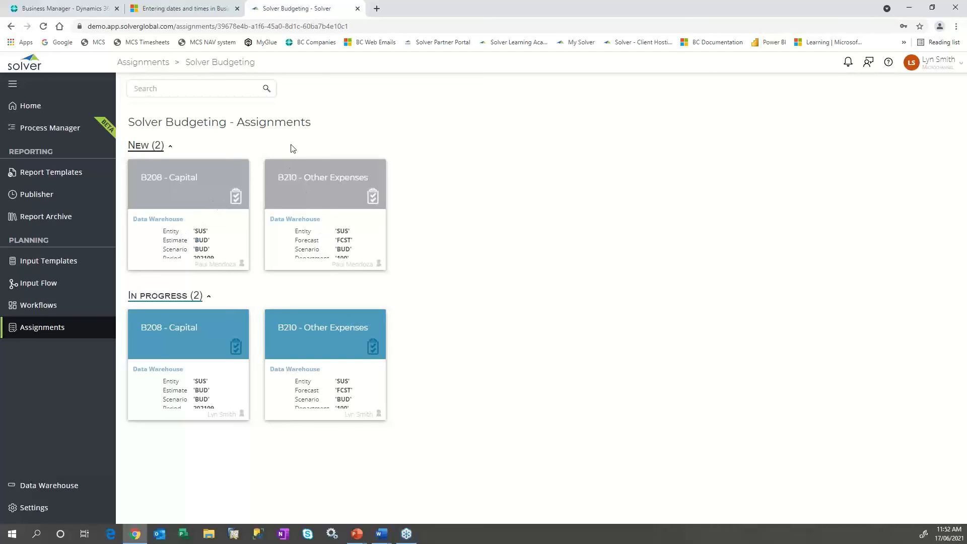
{"action": "mouse_move", "coordinate": [229, 262]}
{"action": "left_click", "coordinate": [186, 383]}
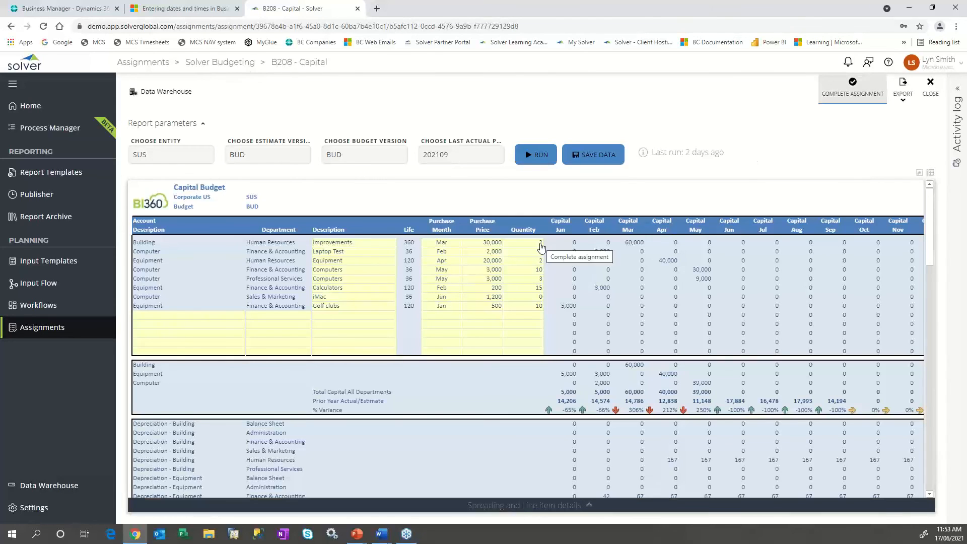
Step: Set the quantity of the Building Improvements line to 3, and leave the assignment without saving
{"action": "left_click", "coordinate": [540, 245]}
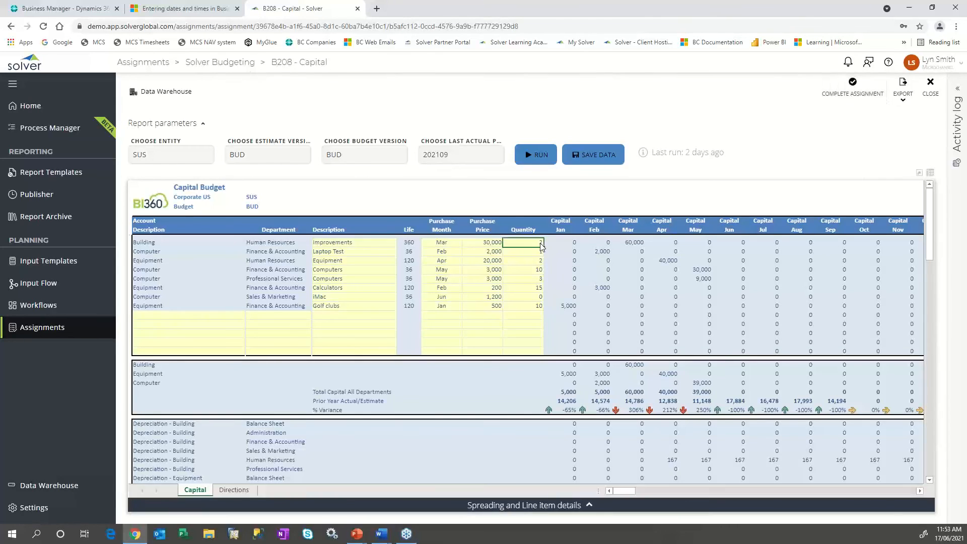
{"action": "type", "text": "3"}
{"action": "key", "text": "Tab"}
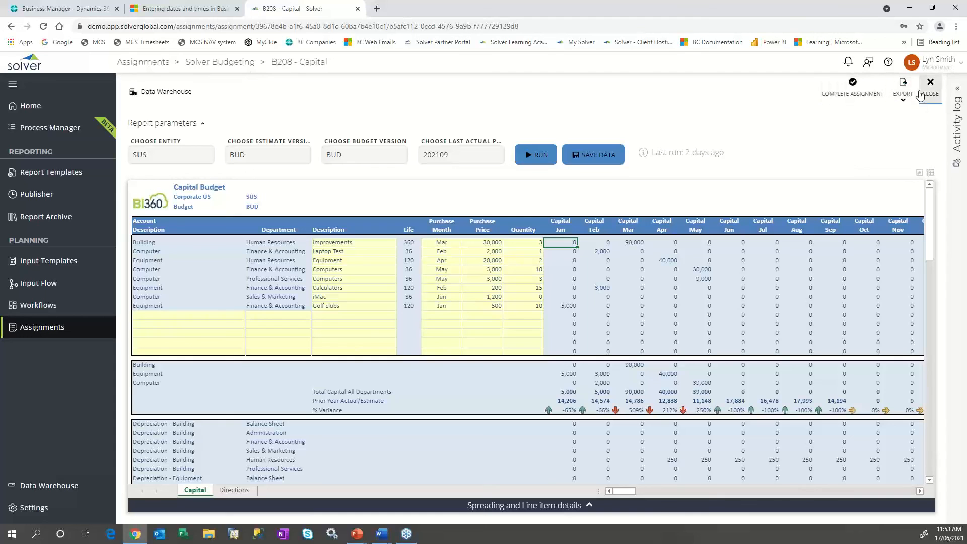
{"action": "left_click", "coordinate": [919, 94]}
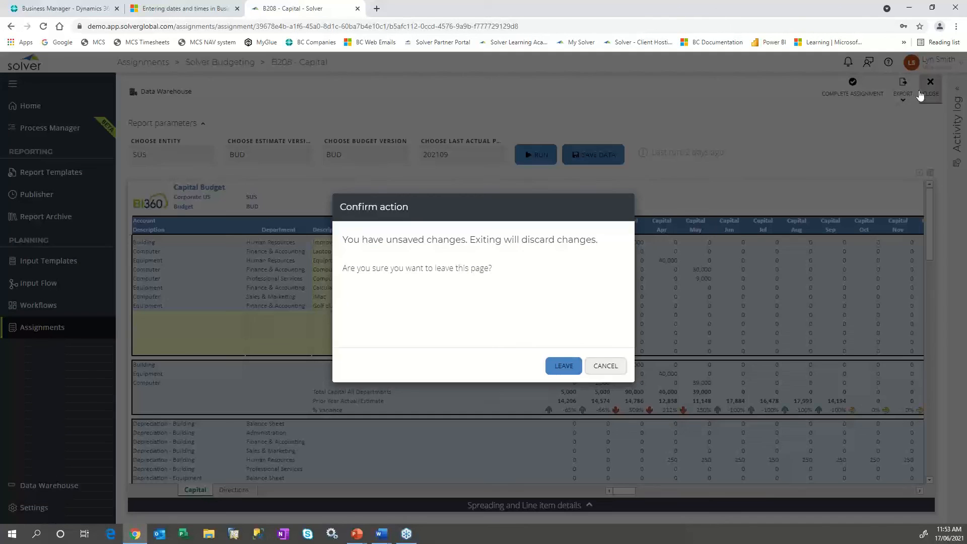
{"action": "left_click", "coordinate": [564, 365]}
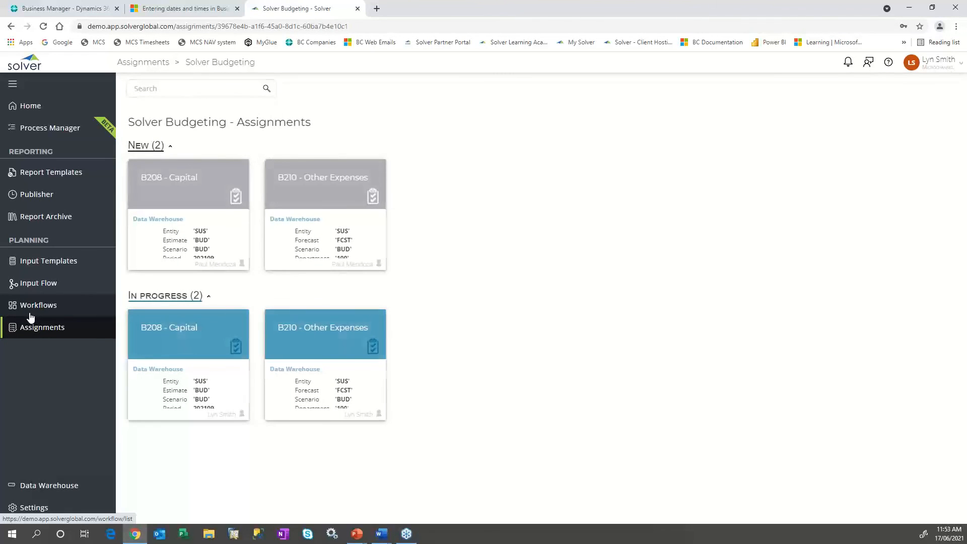
Step: Open the status board of the Solver Budgeting workflow
{"action": "left_click", "coordinate": [29, 312]}
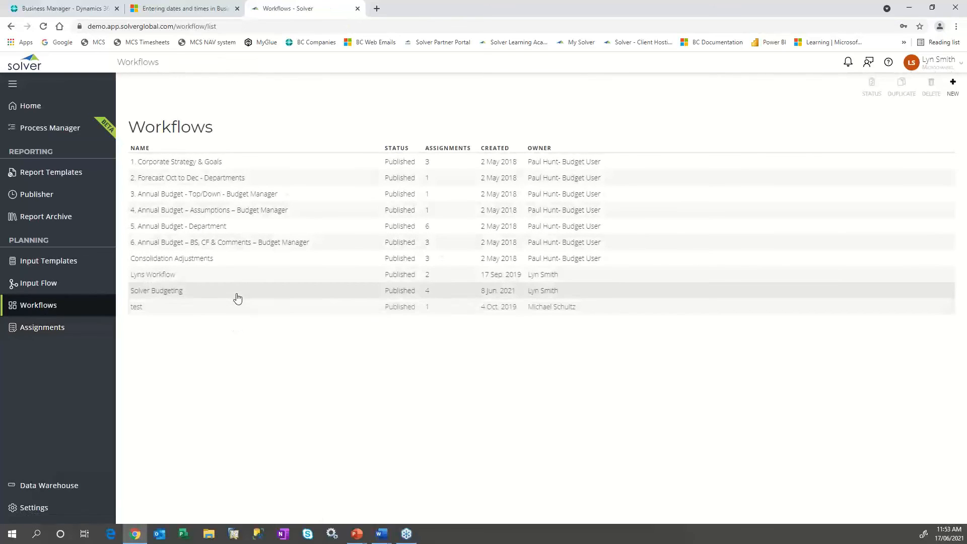
{"action": "left_click", "coordinate": [236, 295]}
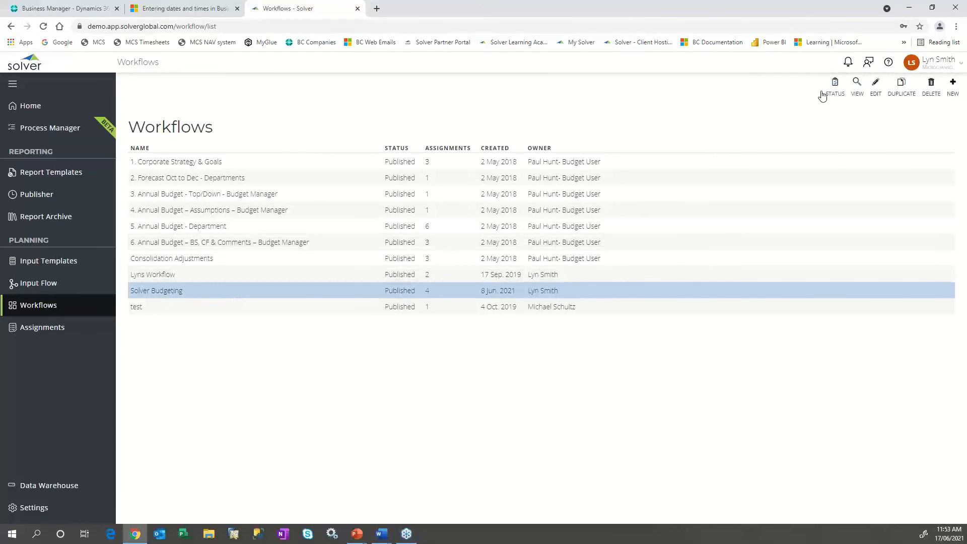
{"action": "left_click", "coordinate": [832, 91]}
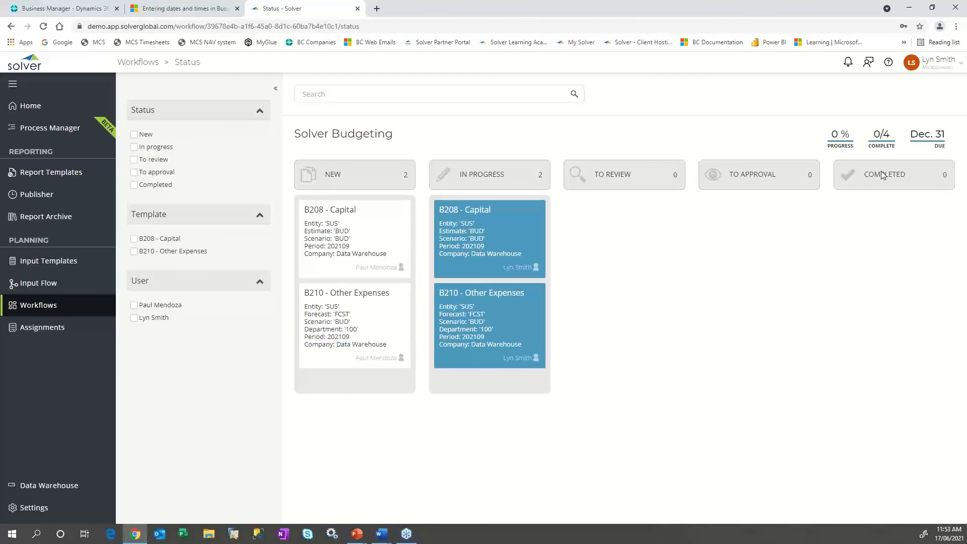
Step: Switch to the Business Central home page and return to the PowerPoint slide show
{"action": "left_click", "coordinate": [58, 11]}
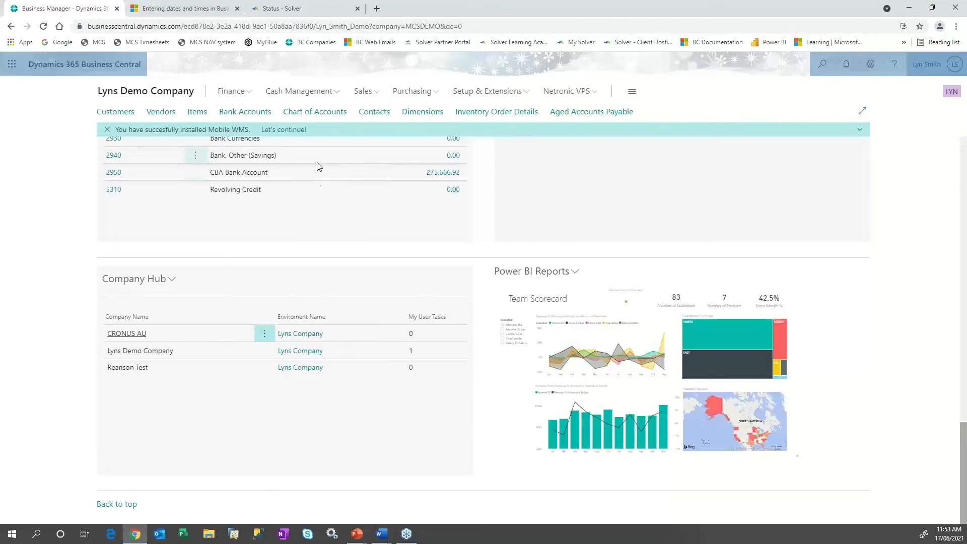
{"action": "key", "text": "alt+Tab"}
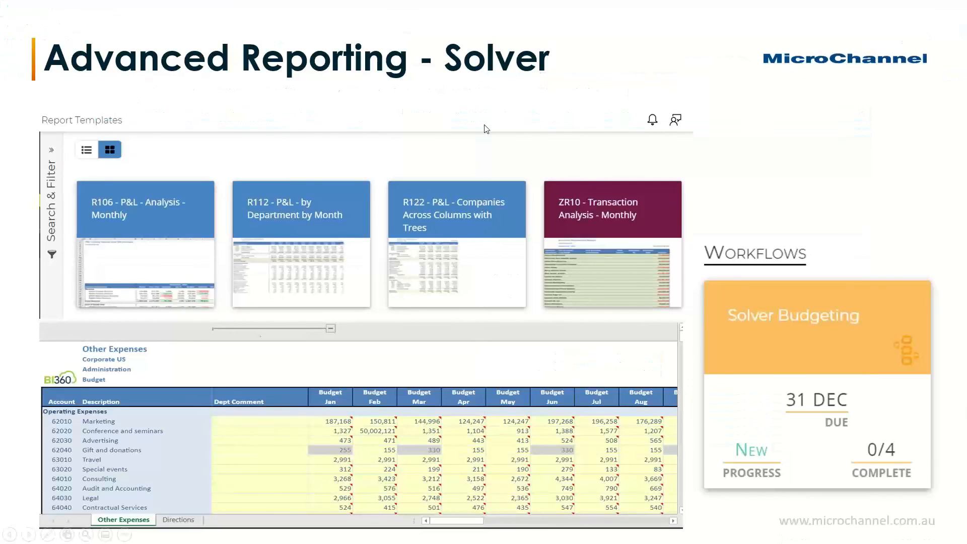